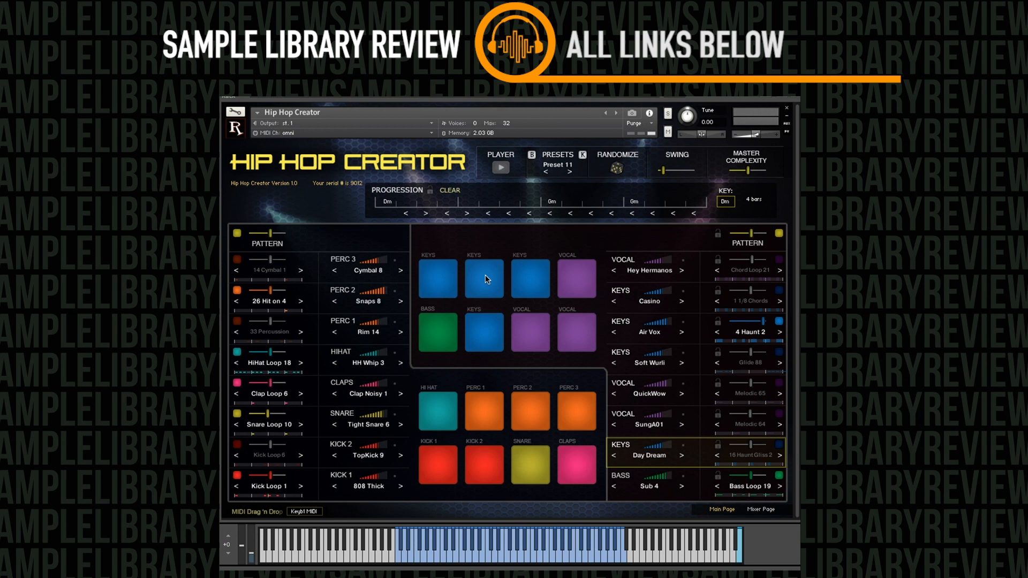
Play the current preset while lowering the master complexity to near its minimum, and stop playback
left_click(500, 168)
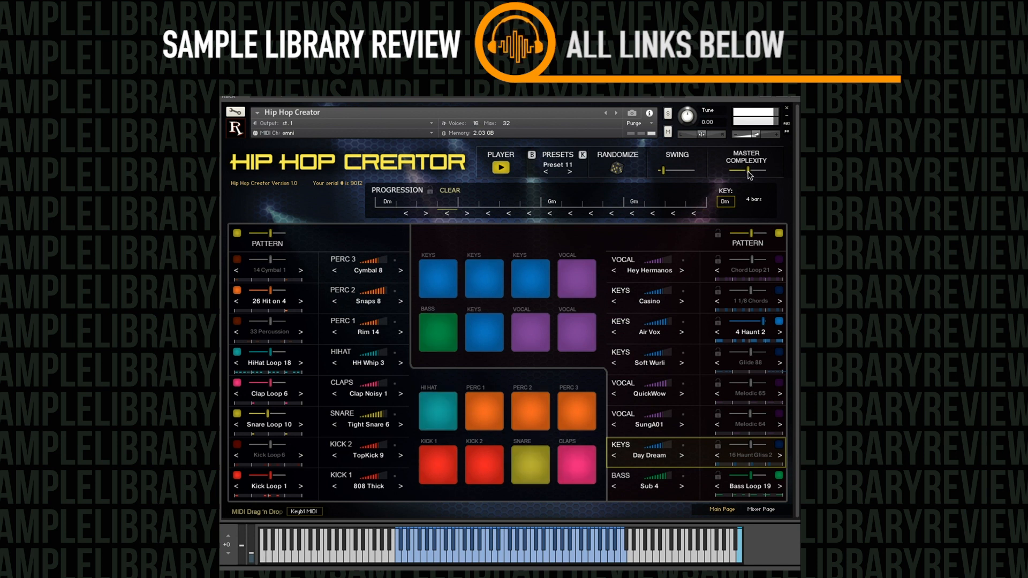
left_click_drag(750, 174, 734, 181)
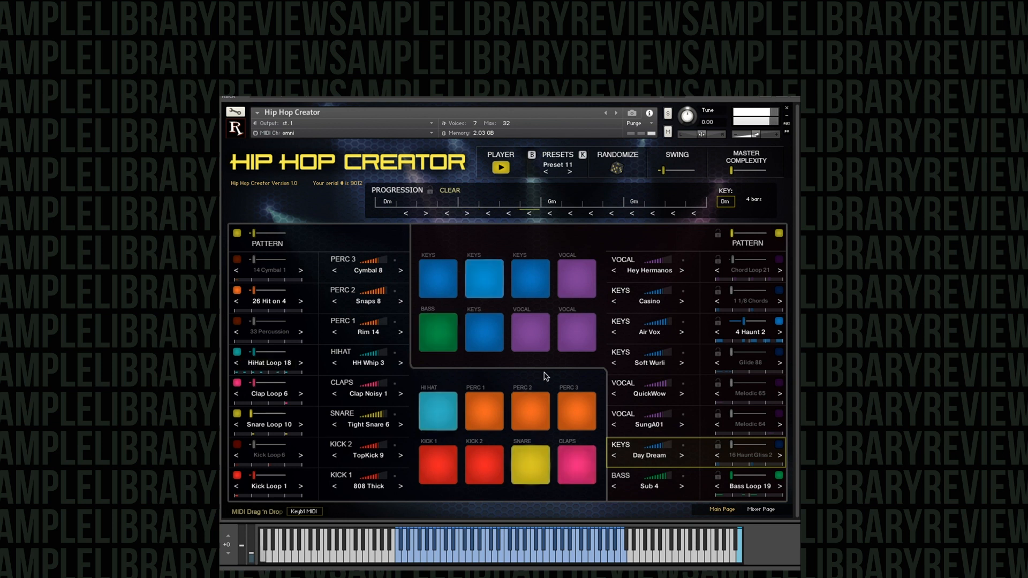
left_click(501, 168)
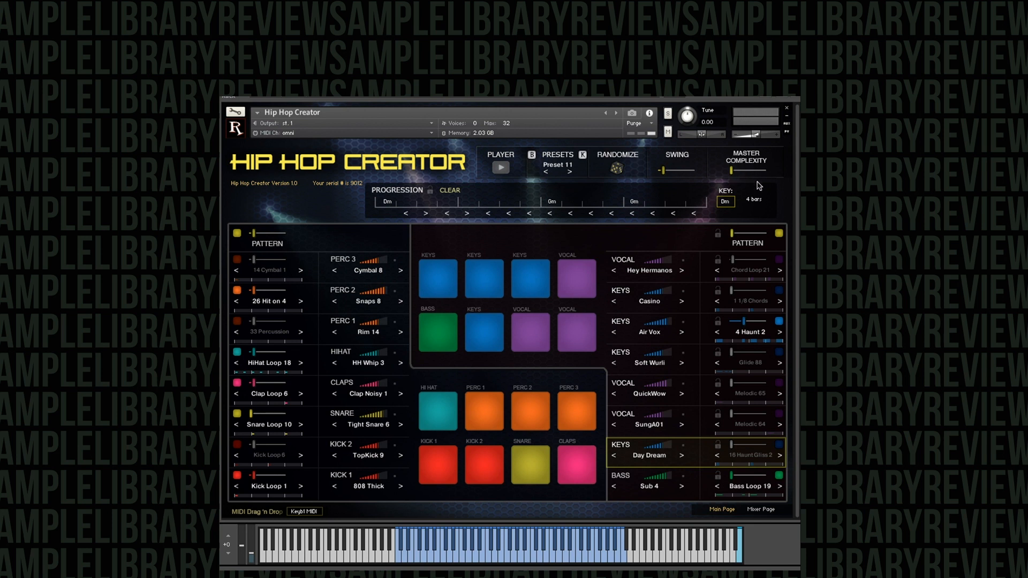
Play the preset again while sweeping the master complexity down and up to its maximum, and stop playback
left_click(502, 168)
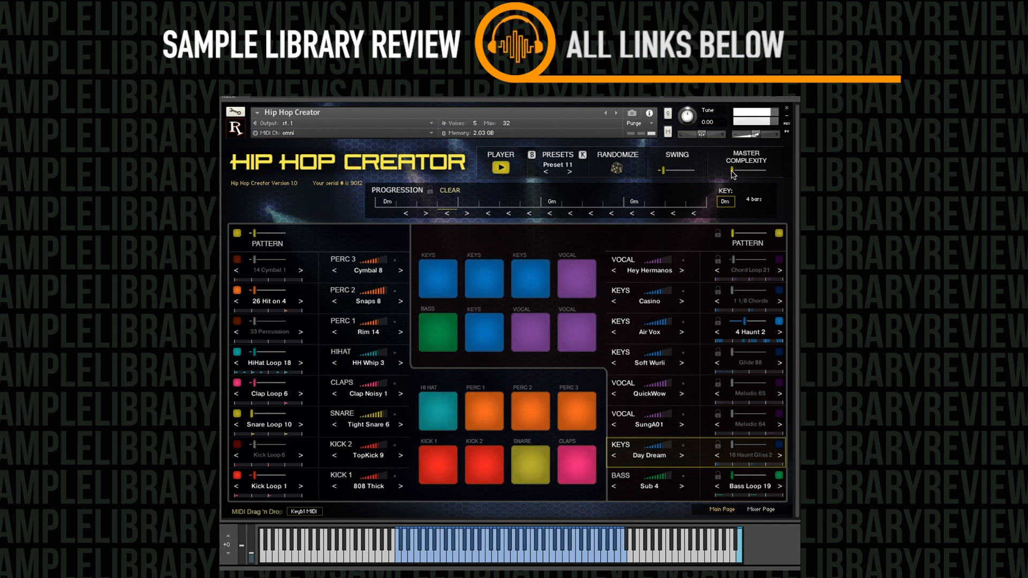
left_click_drag(738, 172, 712, 181)
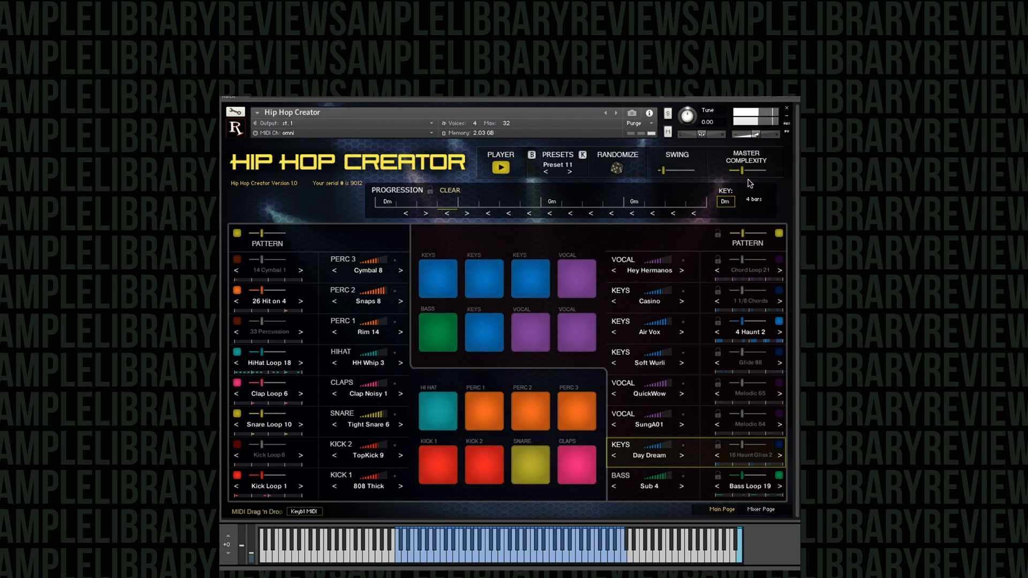
left_click_drag(755, 184, 719, 182)
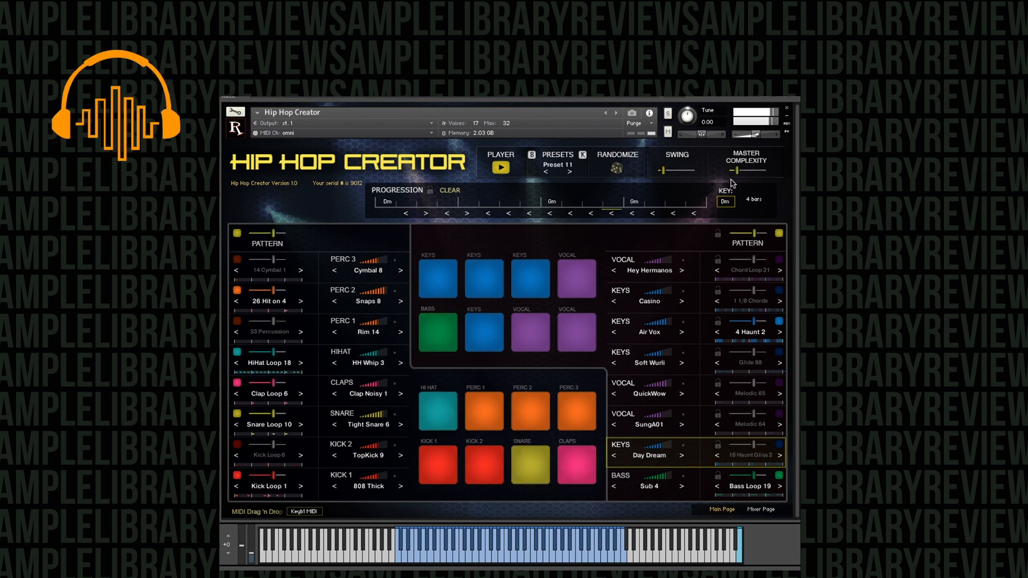
left_click_drag(732, 181, 766, 181)
left_click(501, 168)
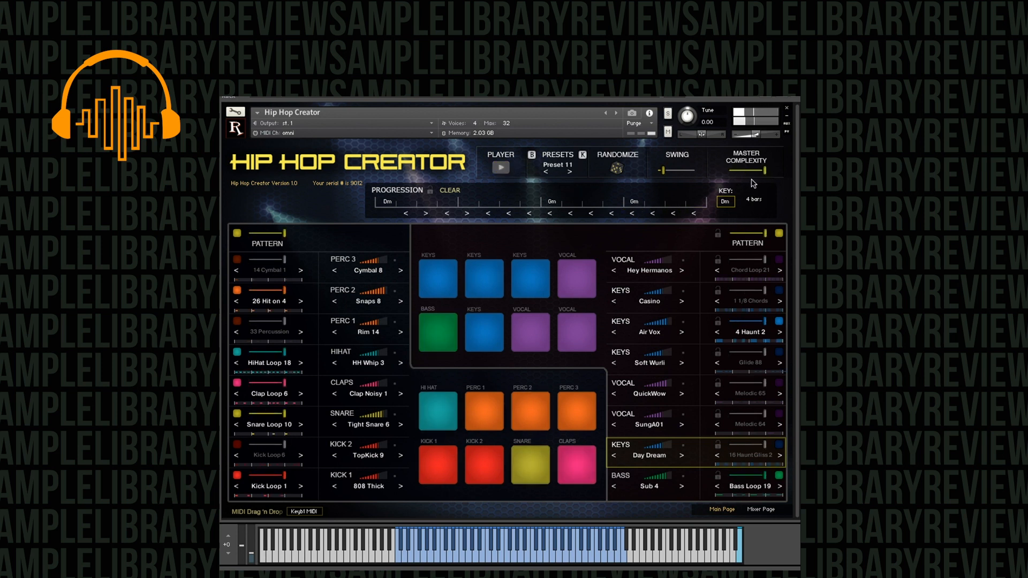
Check the MIDI automation options of the master complexity slider, and close the quick-load browser
double_click(768, 172)
right_click(765, 171)
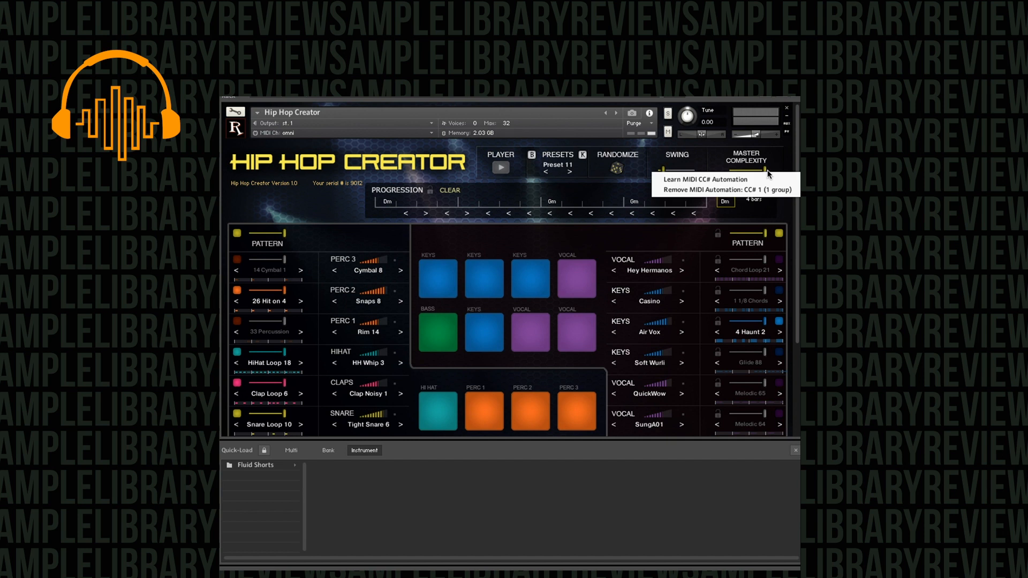
left_click(773, 163)
left_click(796, 451)
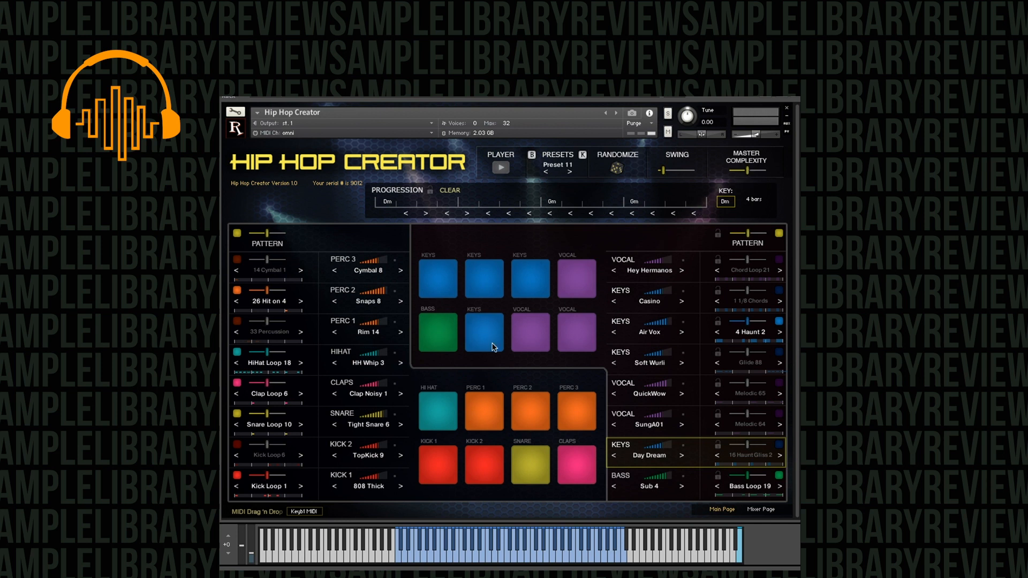
Audition Preset 2, Preset 6 and Preset 12 one after another
left_click(563, 167)
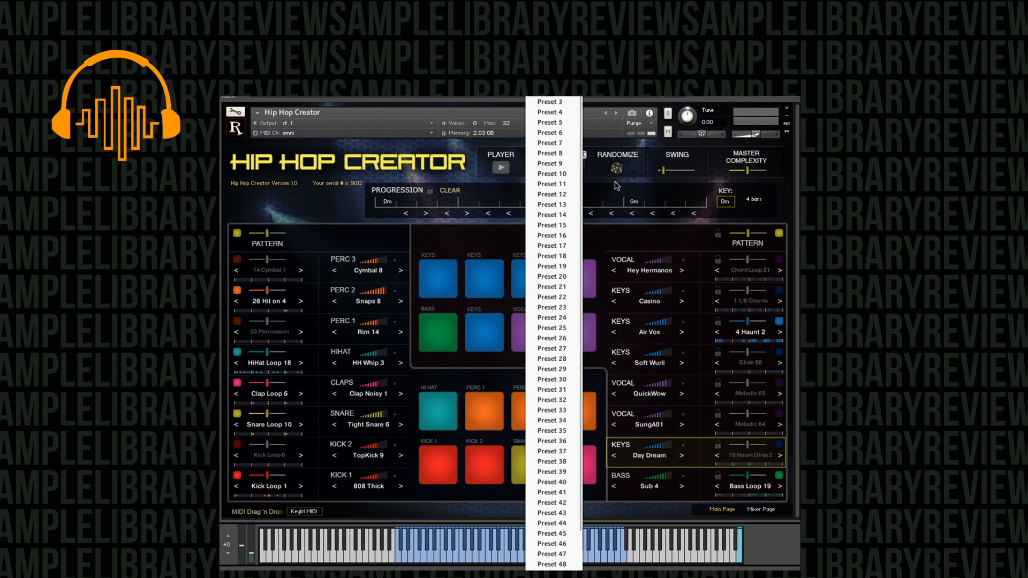
left_click(563, 98)
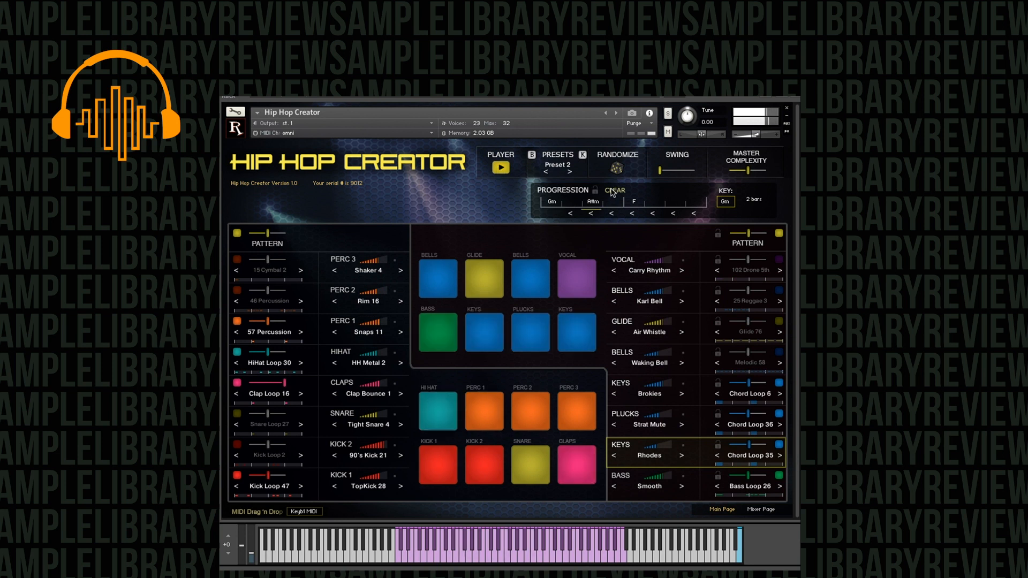
left_click(560, 165)
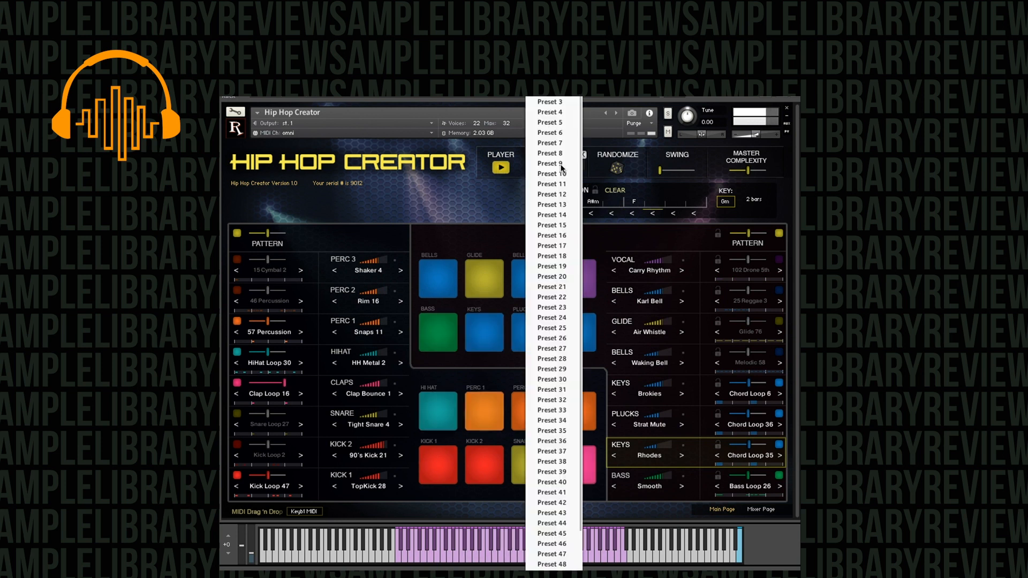
left_click(557, 132)
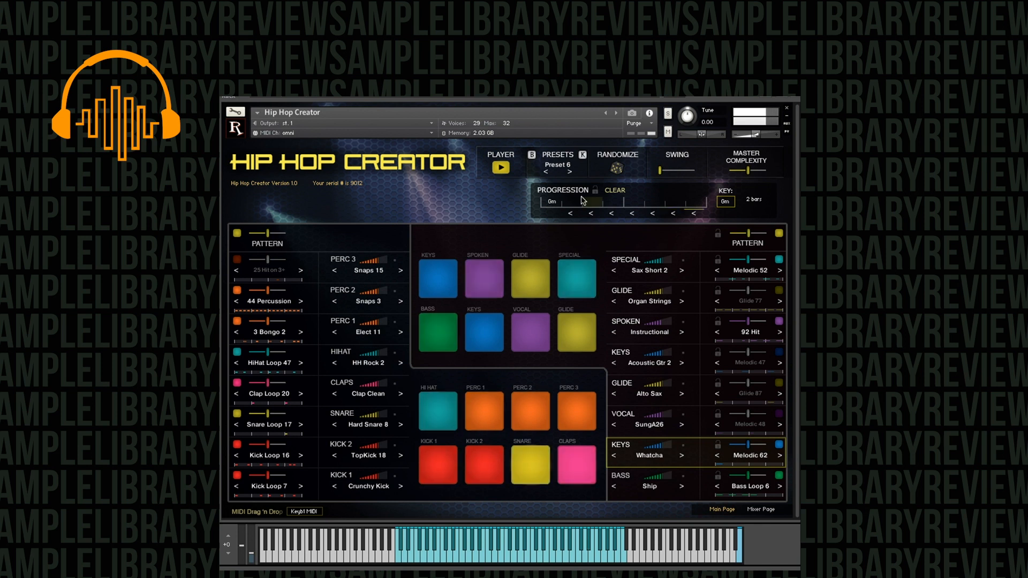
left_click(567, 169)
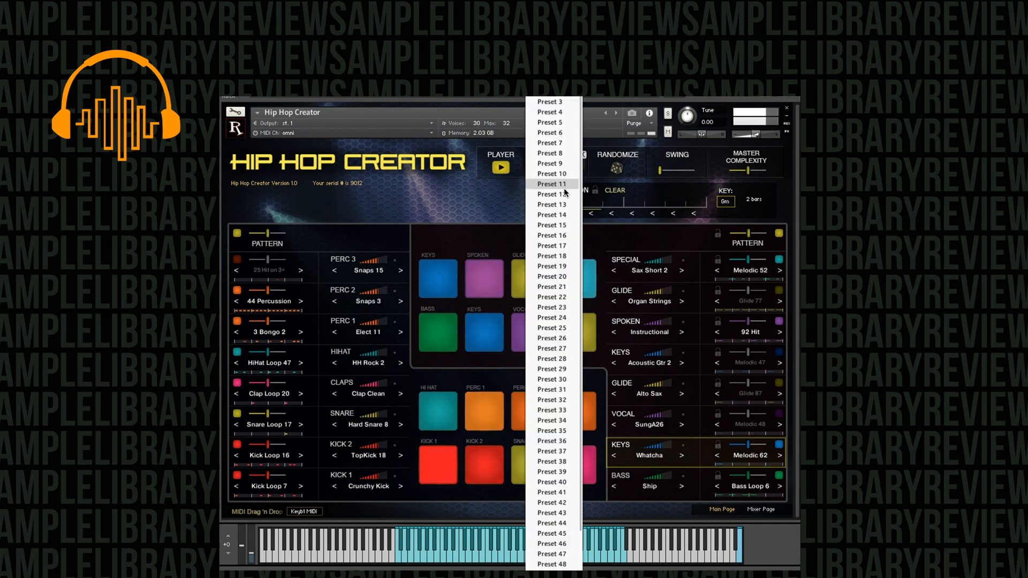
left_click(559, 243)
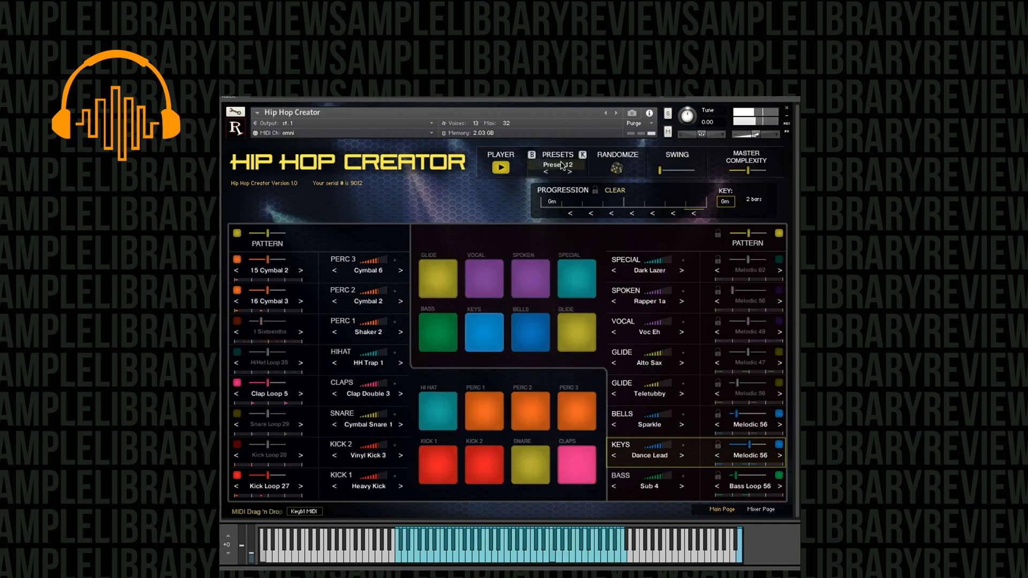
Audition Preset 17, Preset 19 and Preset 16 one after another
left_click(563, 166)
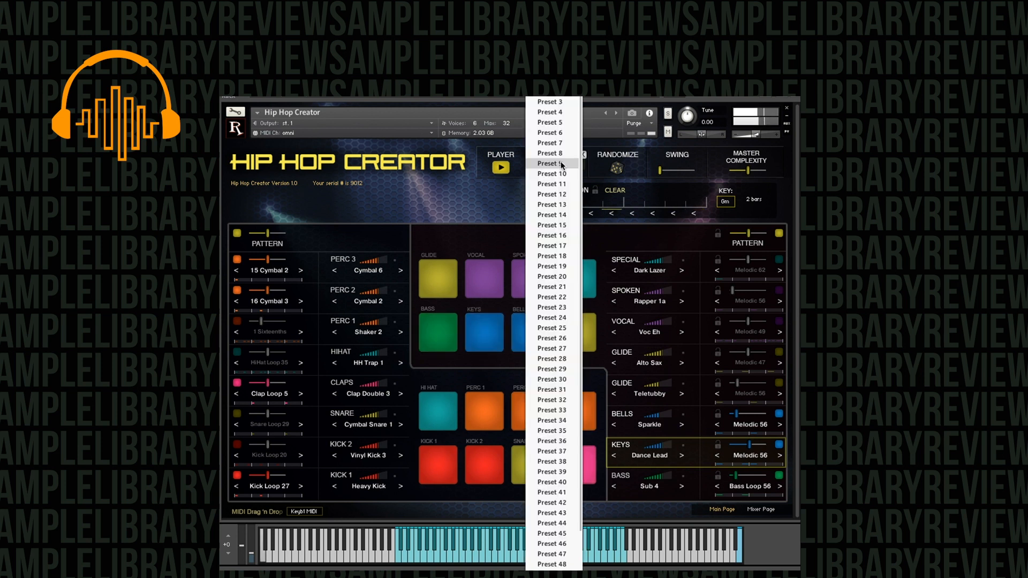
left_click(560, 248)
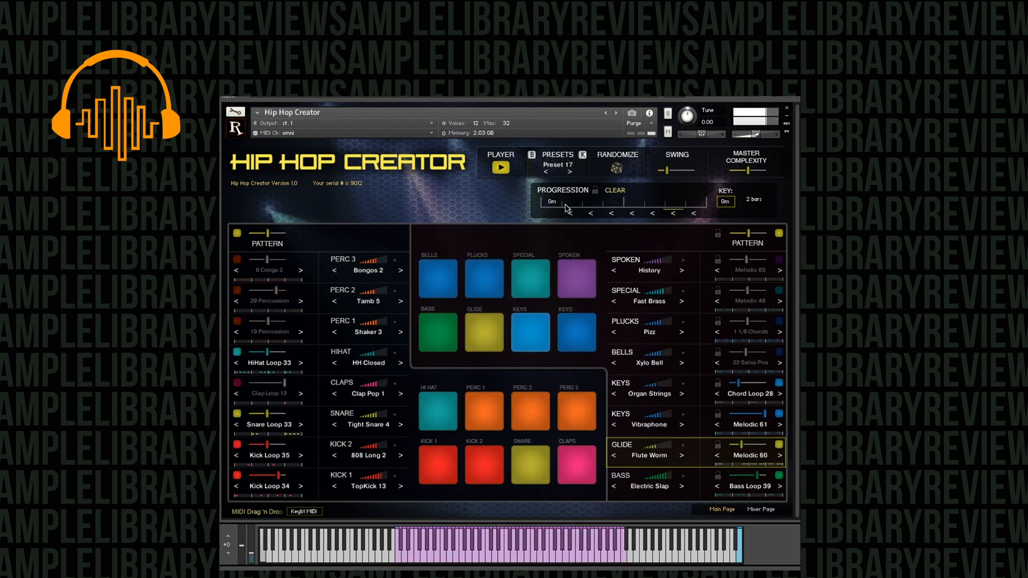
left_click(565, 167)
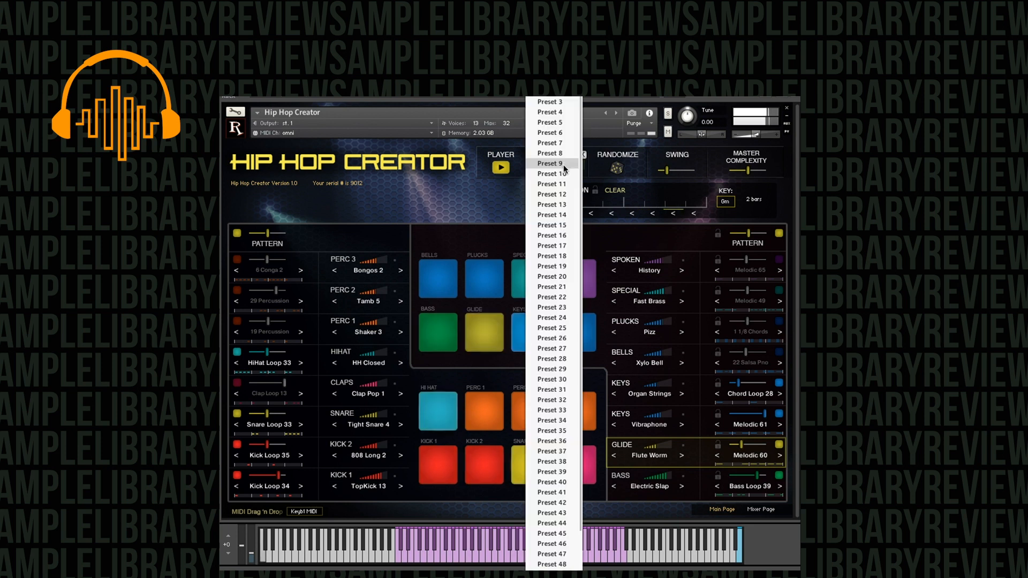
left_click(562, 266)
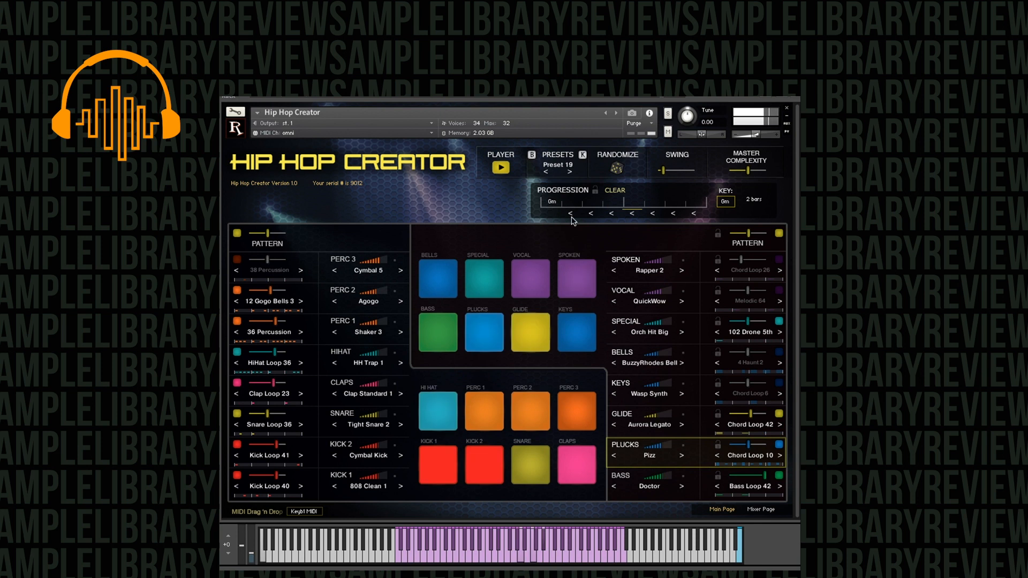
left_click(561, 166)
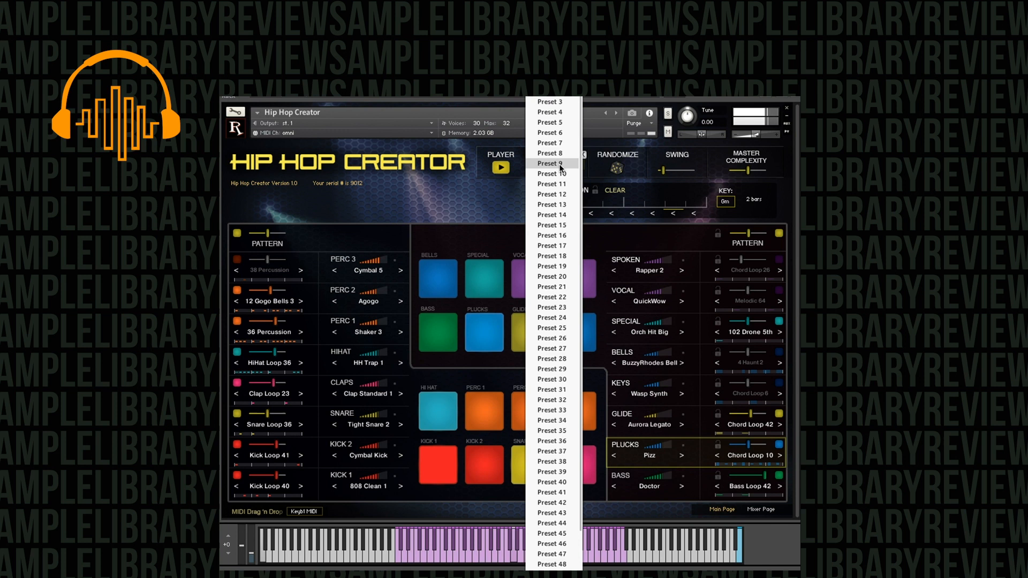
left_click(560, 238)
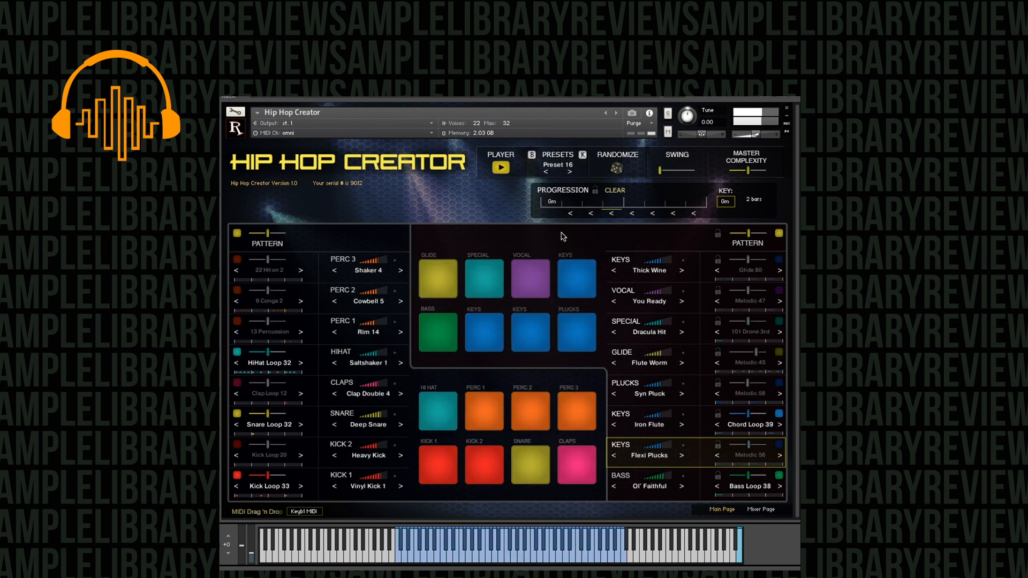
Load Preset 18 and sweep the master complexity down to its minimum and back to about the middle
left_click(566, 168)
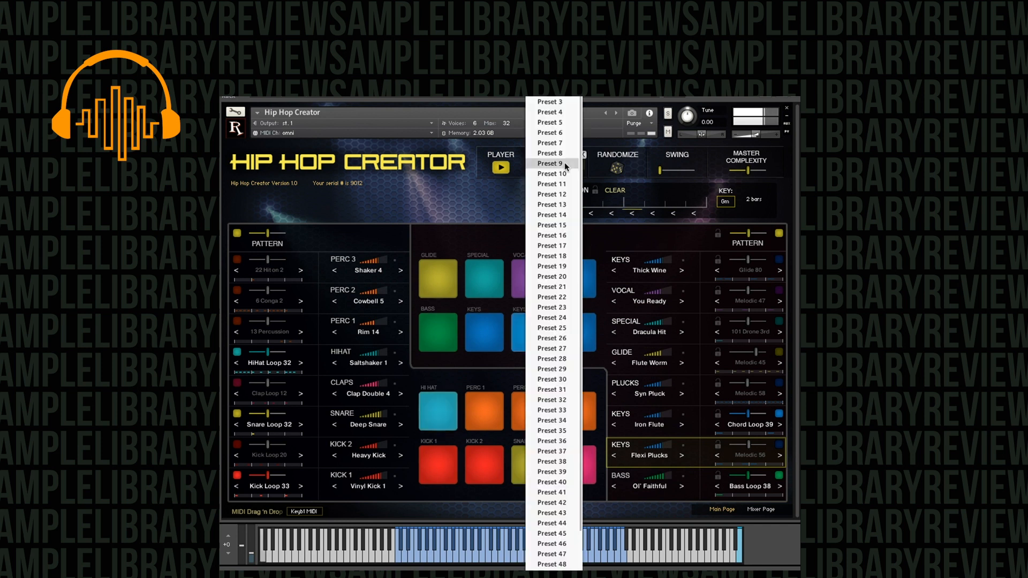
left_click(565, 257)
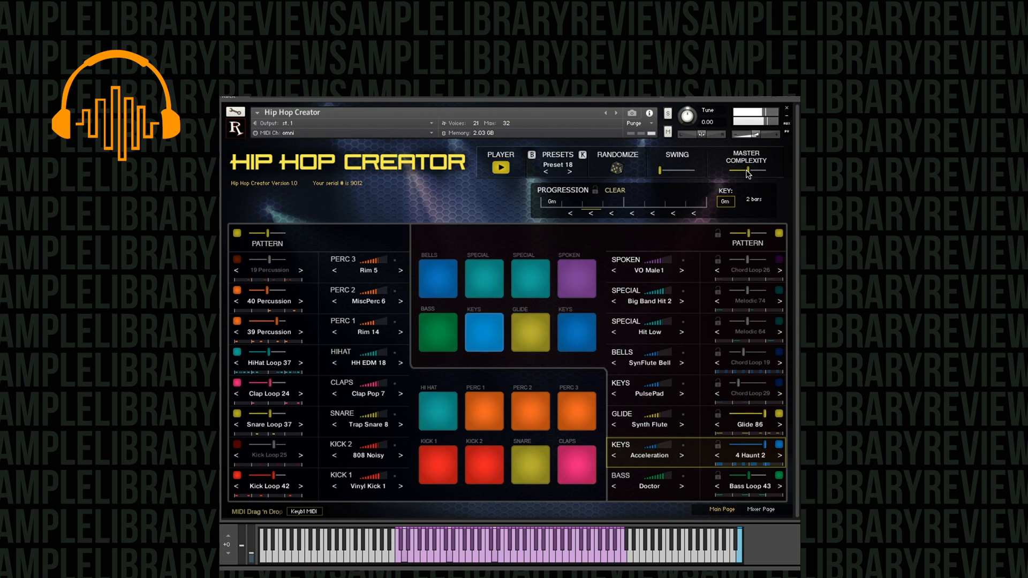
left_click_drag(748, 170, 724, 172)
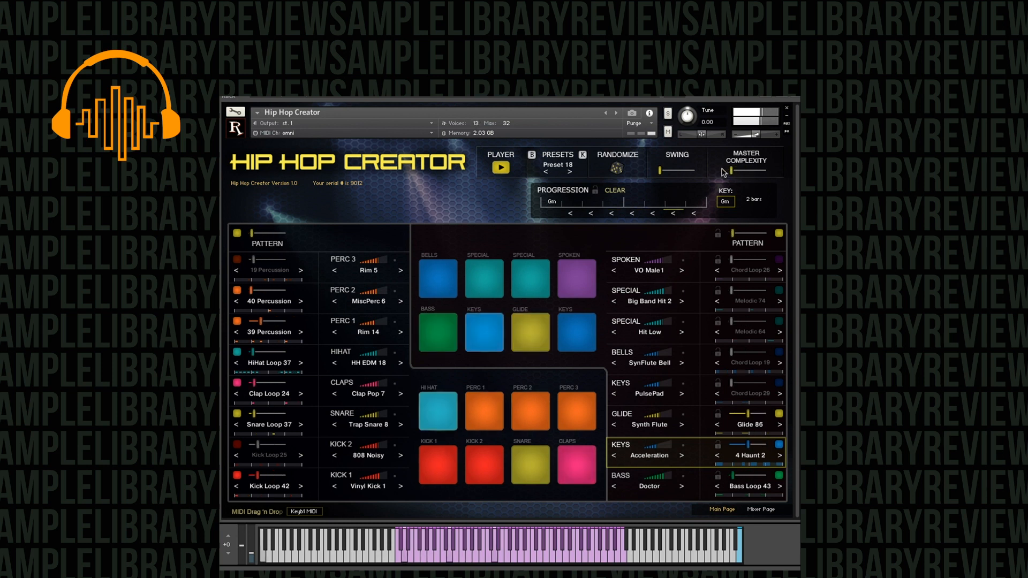
mouse_move(745, 172)
left_mouse_down()
mouse_move(759, 175)
mouse_move(746, 177)
left_mouse_up()
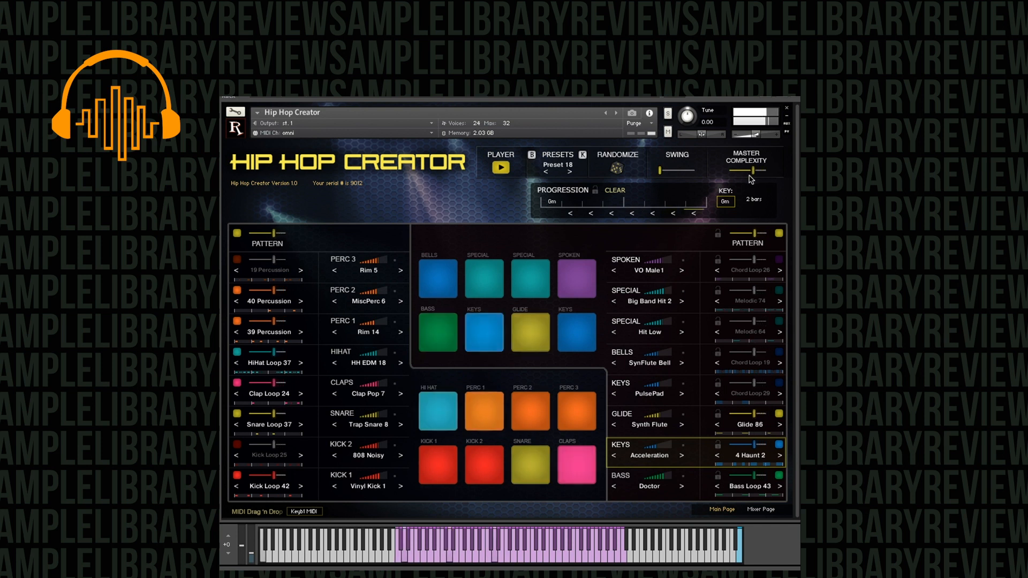
Load Preset 21 and sweep the master complexity up to its maximum and down to a low setting
left_click(567, 166)
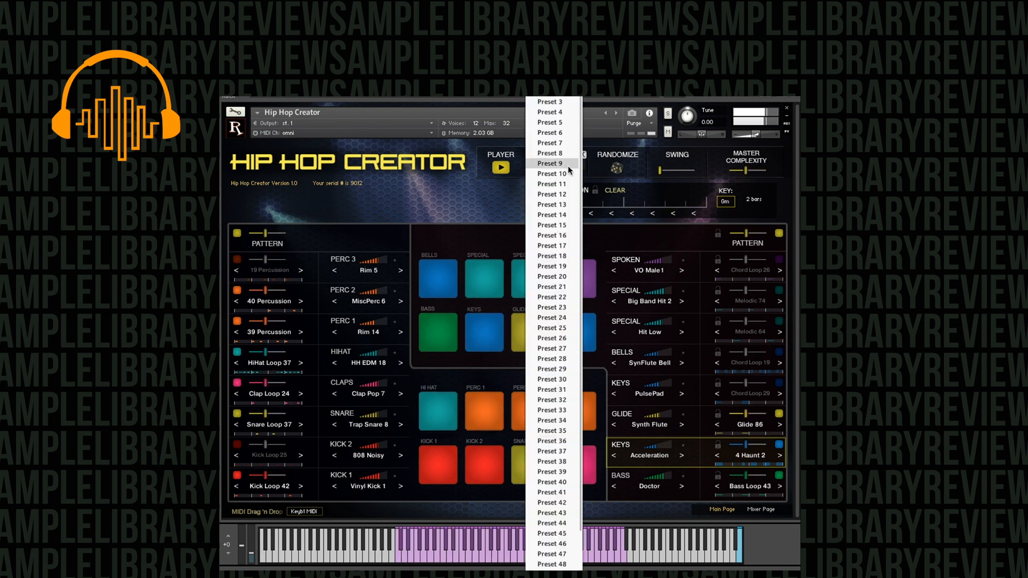
left_click(552, 287)
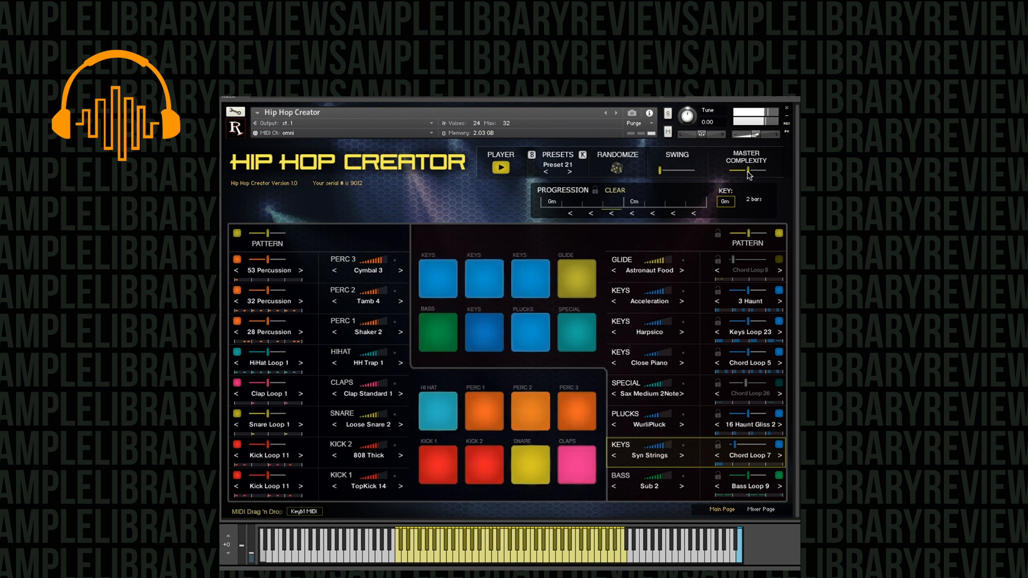
mouse_move(748, 171)
left_mouse_down()
mouse_move(717, 175)
mouse_move(765, 171)
left_mouse_up()
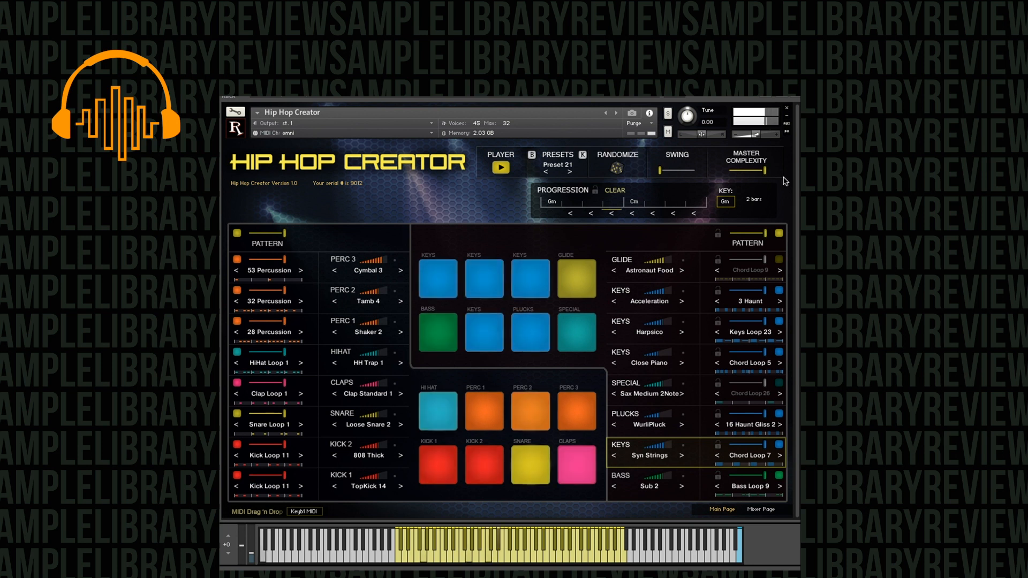
left_click_drag(765, 171, 739, 181)
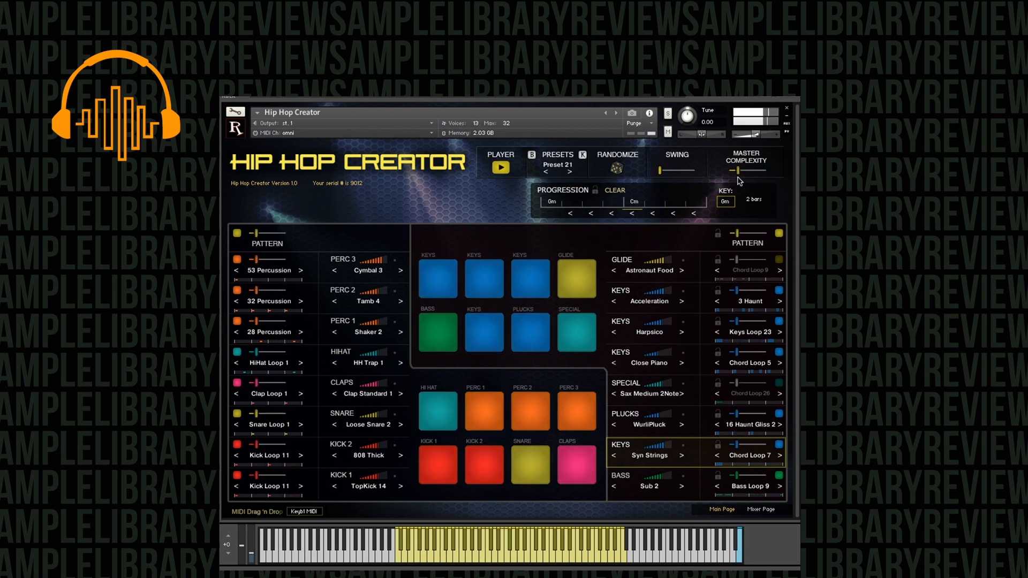
Load Preset 27 and try a change of the master complexity during playback
left_click(557, 165)
left_click(567, 348)
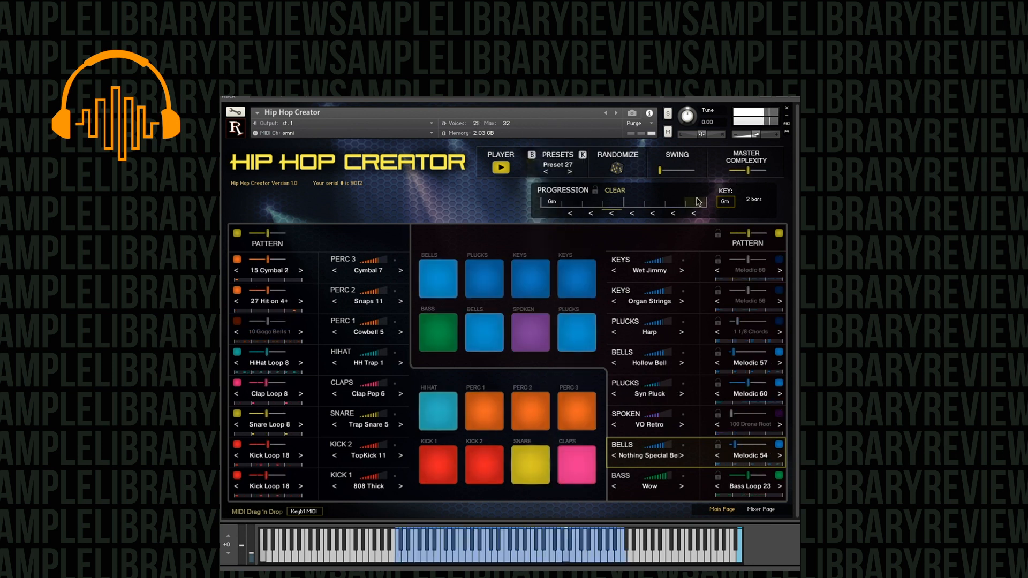
left_click(749, 170)
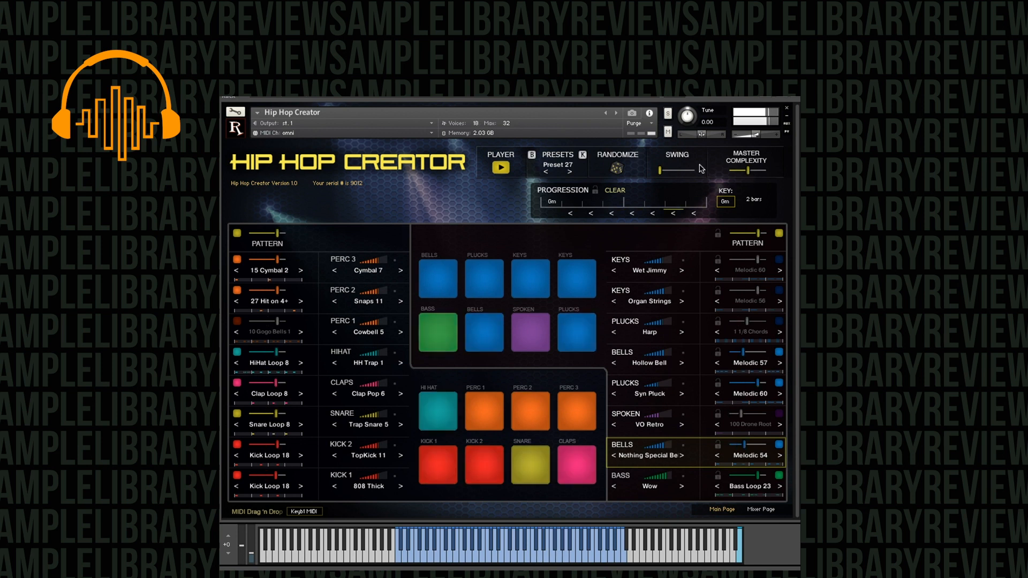
Reload Preset 27 and then switch to Preset 30 while the player keeps running
left_click(559, 165)
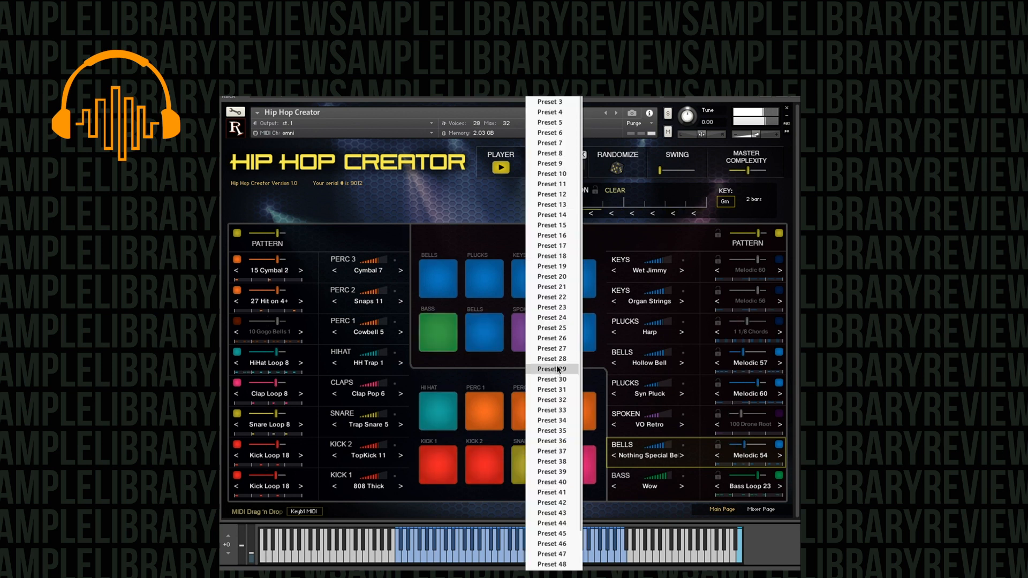
left_click(562, 348)
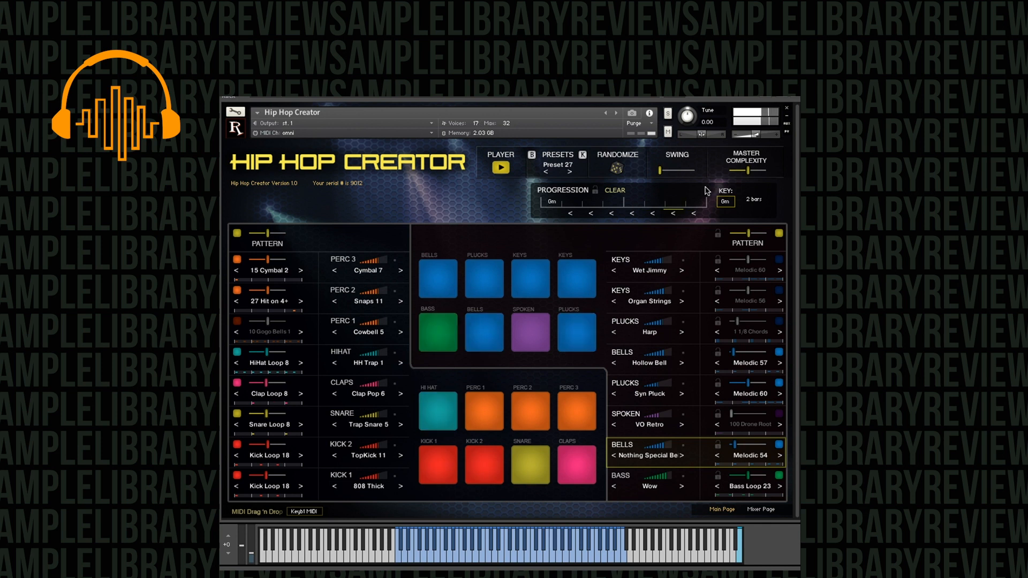
left_click(558, 165)
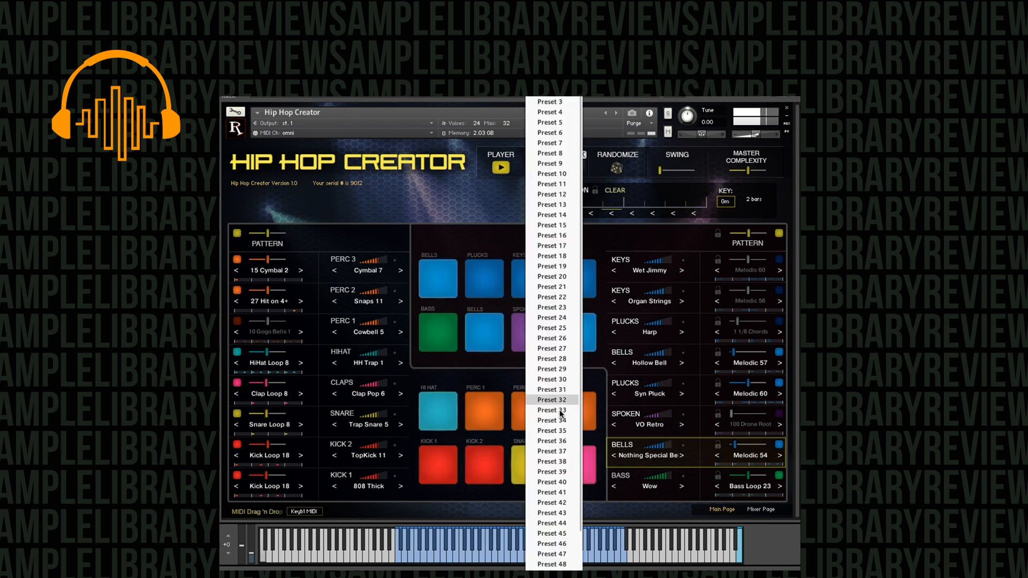
left_click(552, 379)
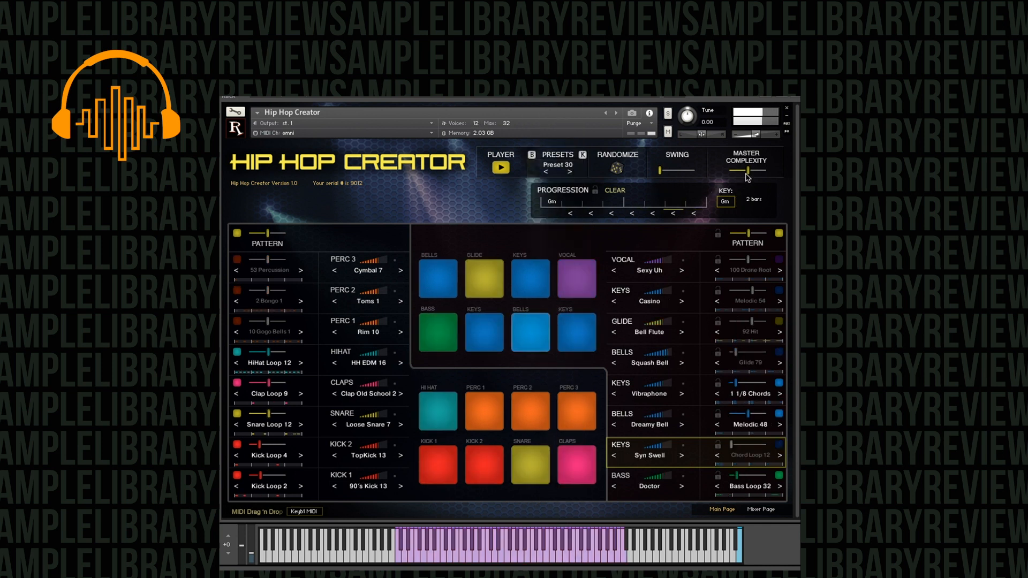
Sweep the master complexity to its minimum and back to about the middle in Preset 30, and repeat this in Preset 33
left_click_drag(749, 171, 713, 175)
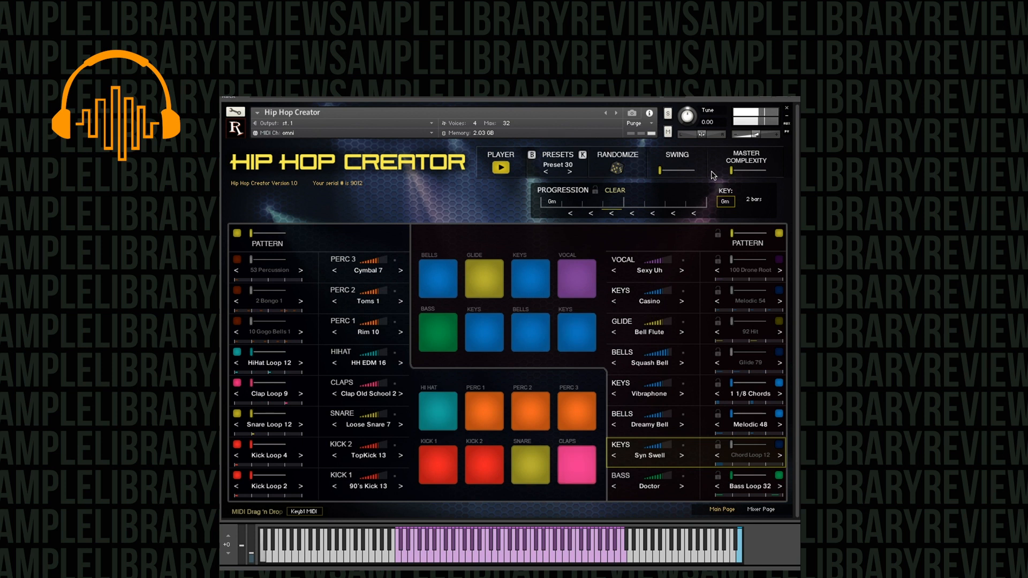
left_click_drag(713, 176, 752, 179)
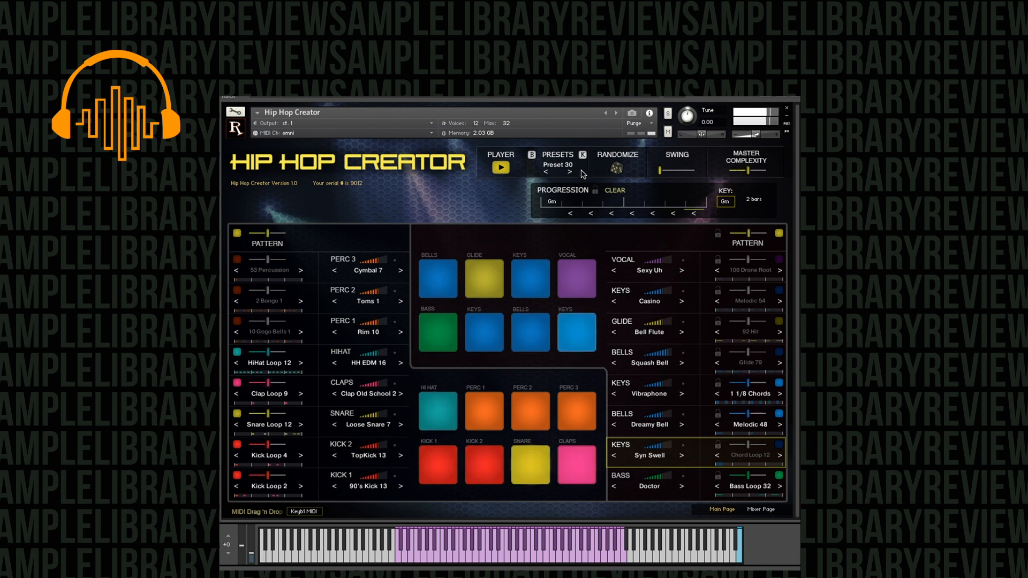
left_click(558, 165)
left_click(563, 411)
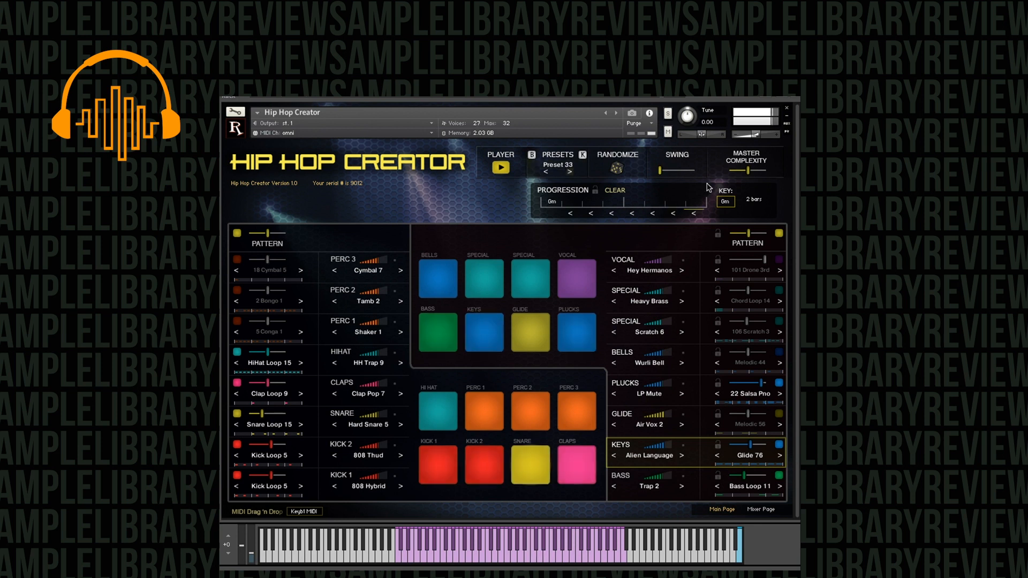
left_click_drag(744, 171, 731, 173)
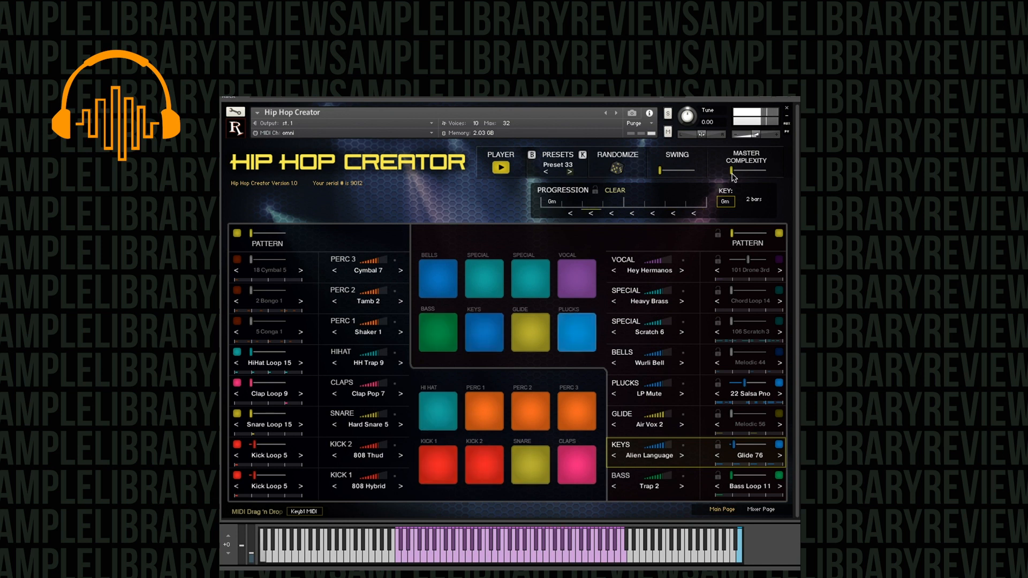
mouse_move(733, 176)
left_mouse_down()
mouse_move(760, 172)
mouse_move(743, 172)
left_mouse_up()
Load Preset 39 and, after a short listen, switch to Preset 44
left_click(558, 164)
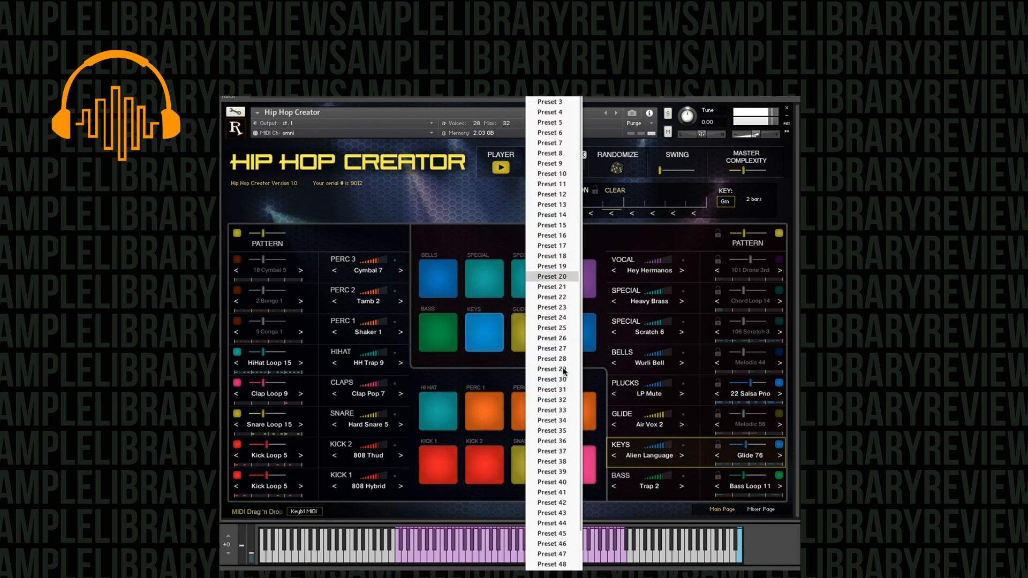
left_click(557, 471)
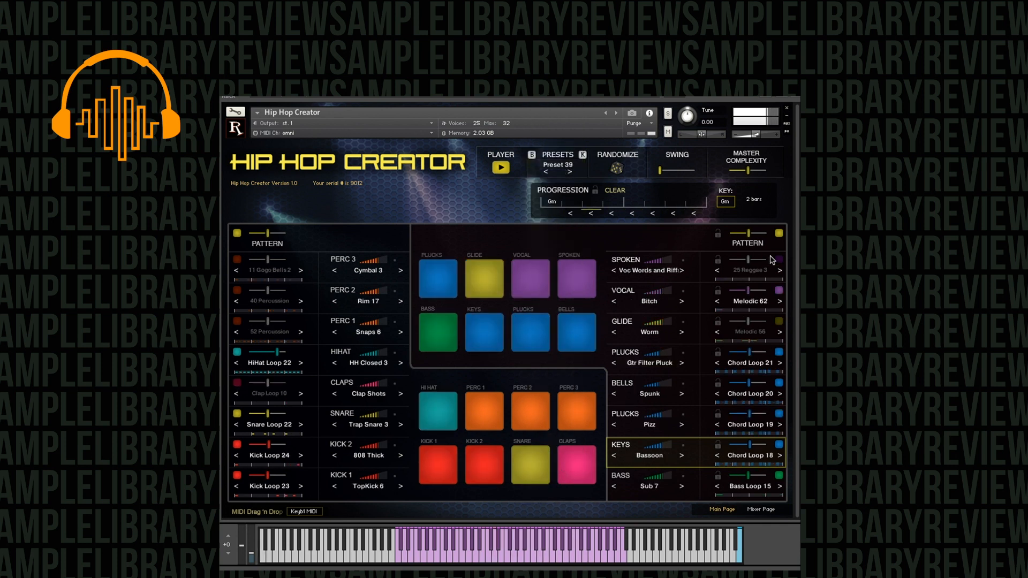
left_click(567, 168)
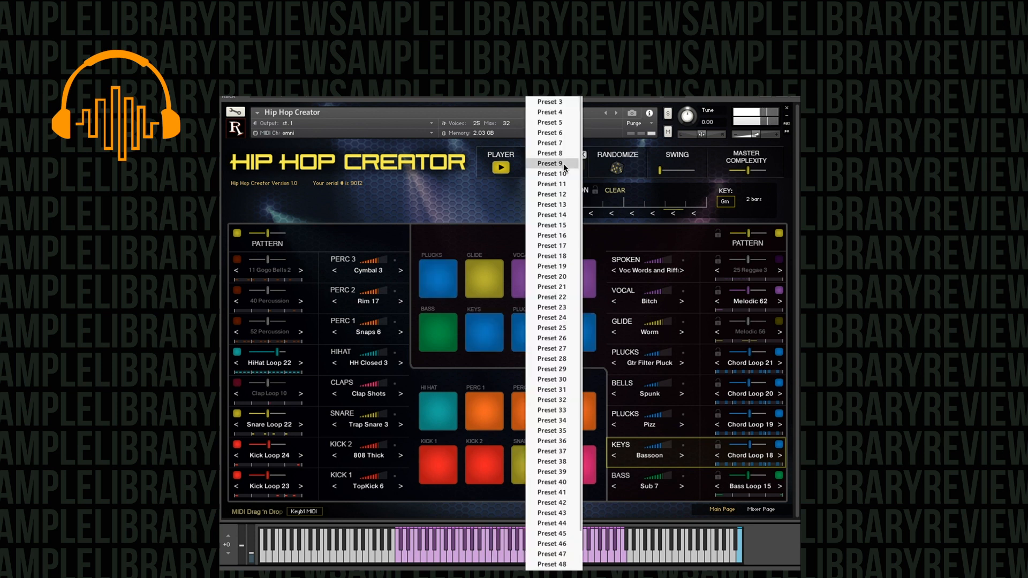
left_click(554, 523)
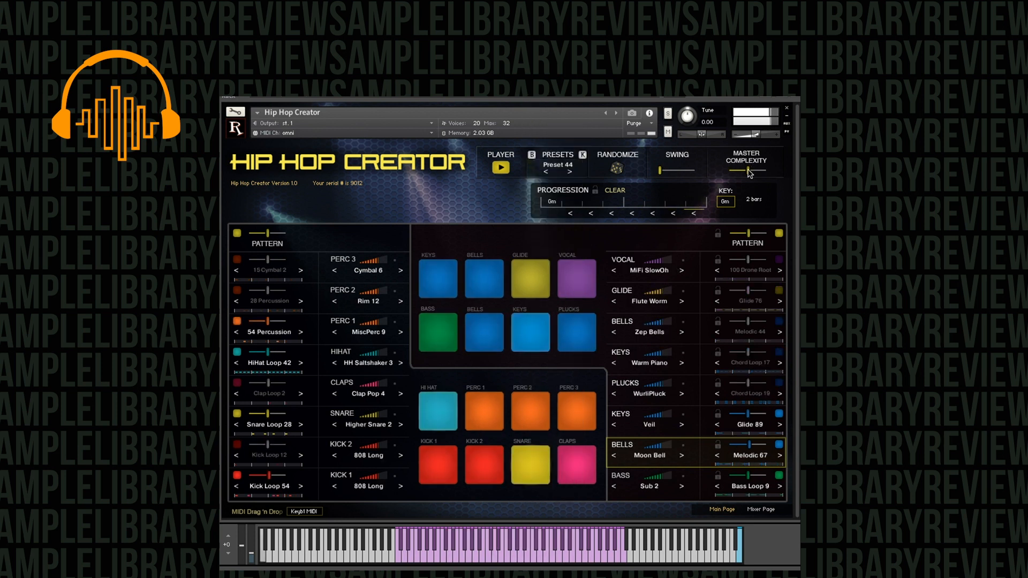
Sweep the master complexity of Preset 44 to its minimum, its maximum and back near the middle, and load Preset 53
left_click_drag(749, 173, 724, 171)
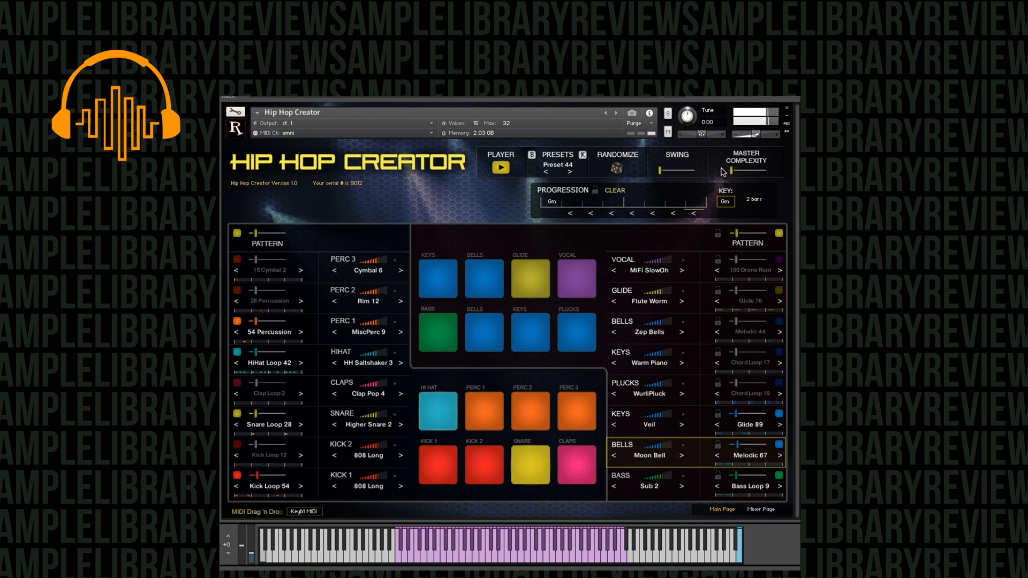
left_click_drag(724, 172, 747, 177)
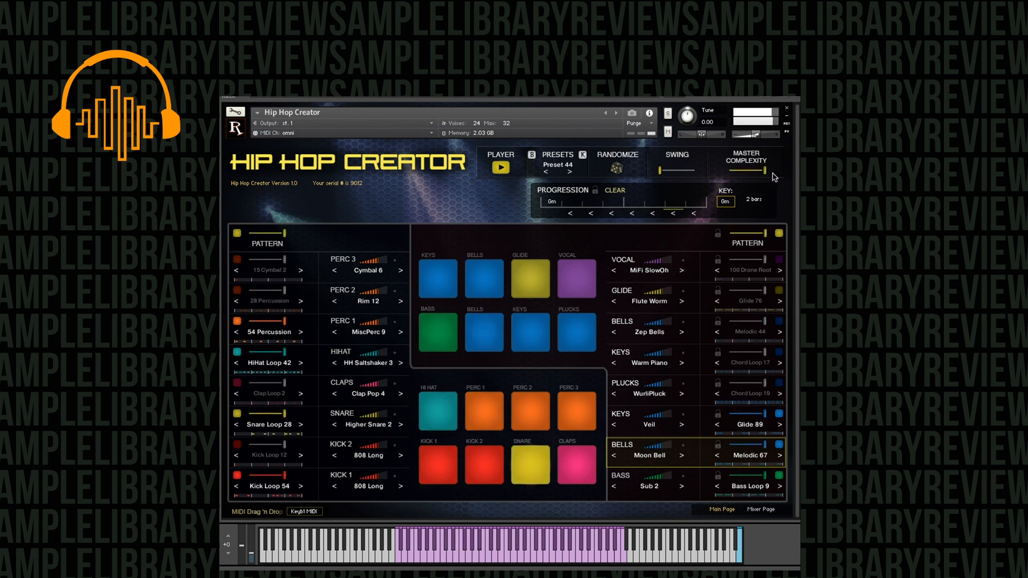
left_click(557, 165)
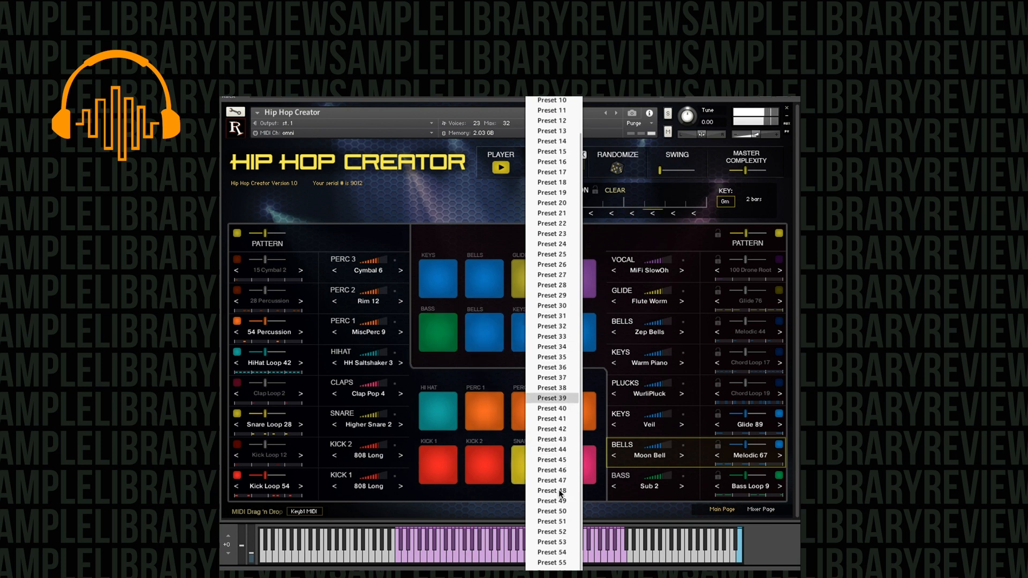
left_click(564, 542)
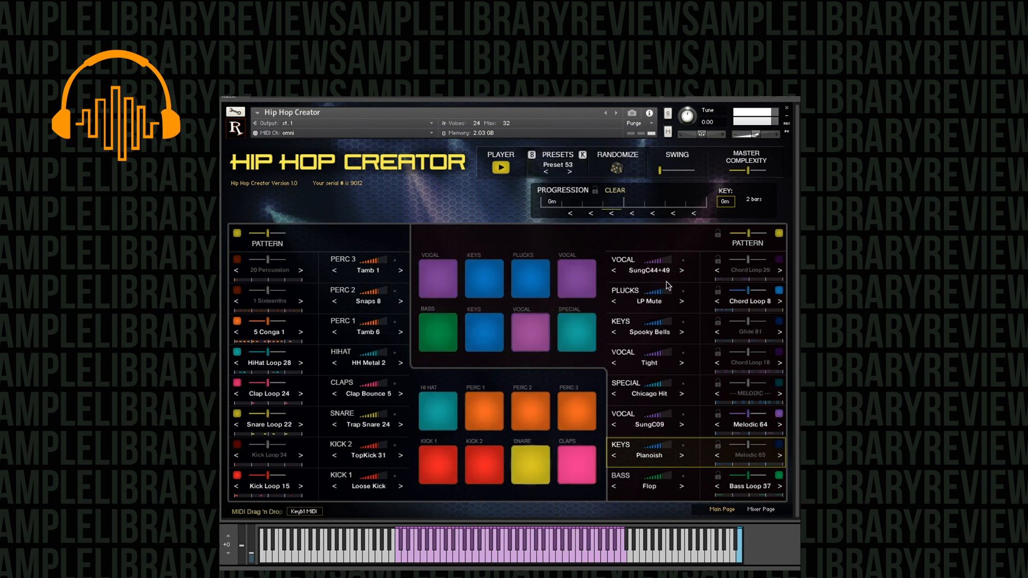
Vary the master complexity of Preset 53 around the middle during playback, and load Preset 57
left_click(747, 171)
mouse_move(748, 173)
left_mouse_down()
mouse_move(710, 175)
mouse_move(775, 174)
mouse_move(747, 171)
left_mouse_up()
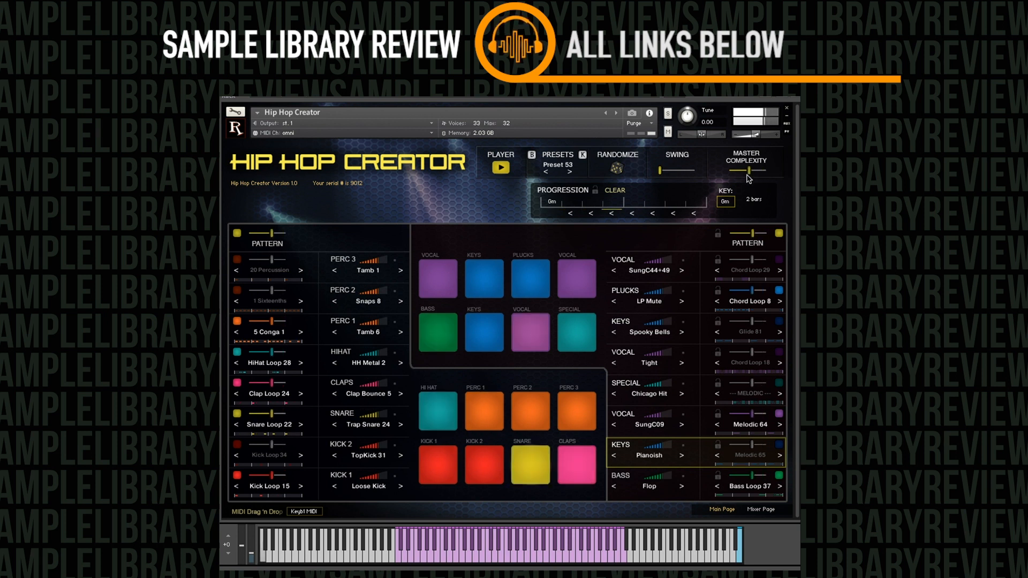
left_click(560, 166)
scroll(562, 169, "down", 4)
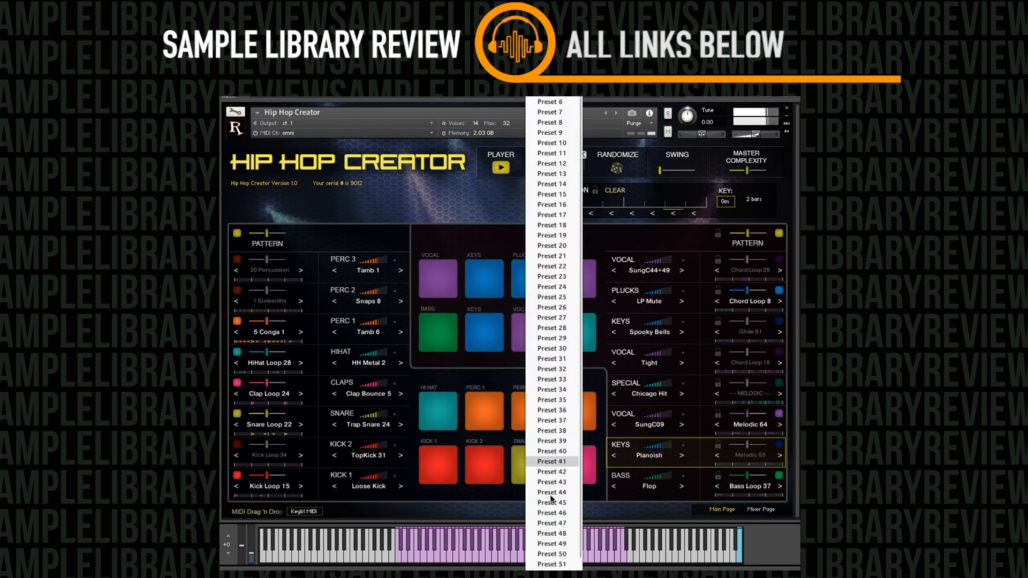
left_click(552, 577)
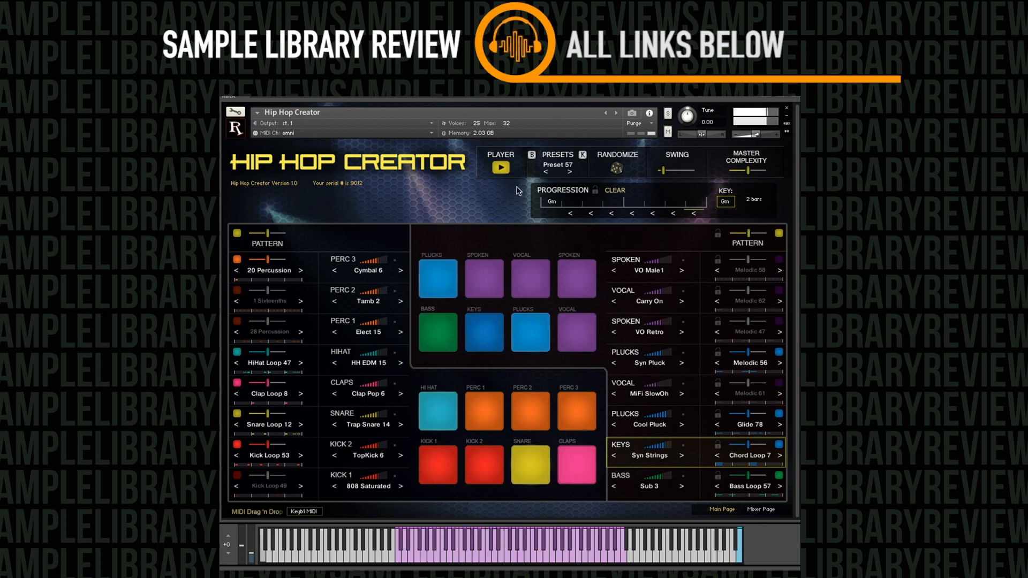
Sweep the master complexity of Preset 57 to its minimum, its maximum and back to a low setting, and stop the player
left_click_drag(762, 175, 702, 175)
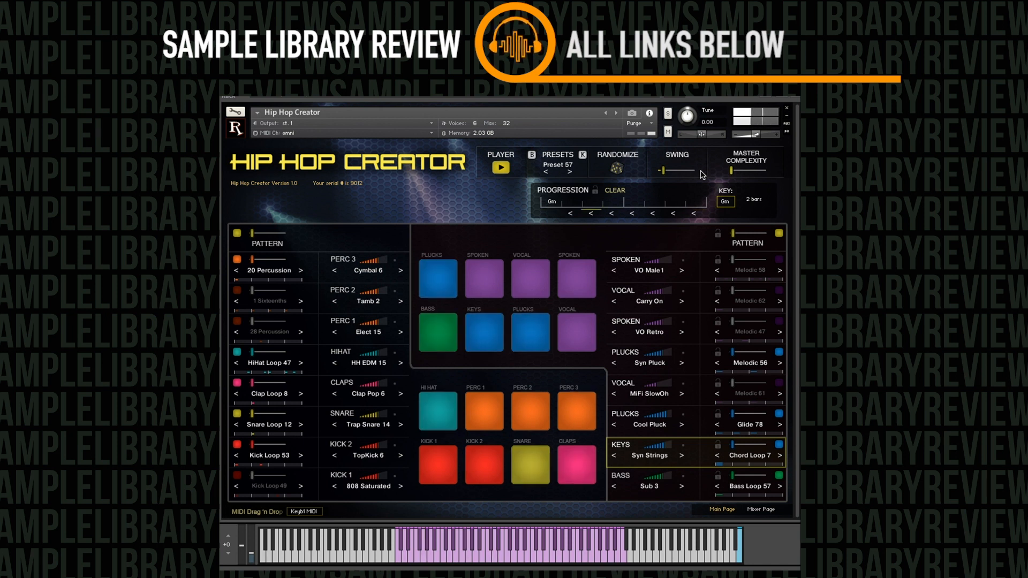
left_click_drag(731, 170, 765, 171)
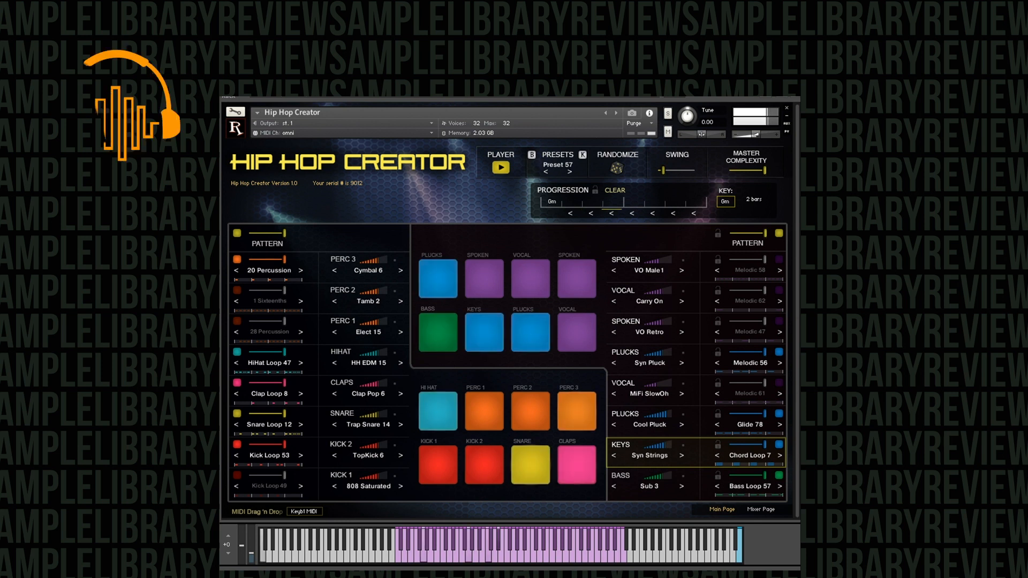
left_click_drag(764, 170, 736, 186)
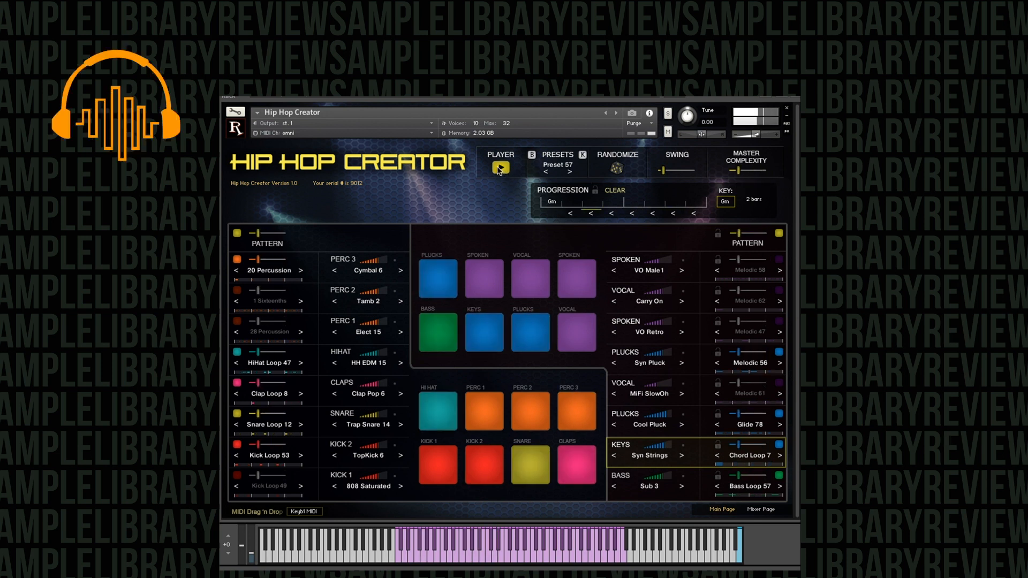
left_click(500, 169)
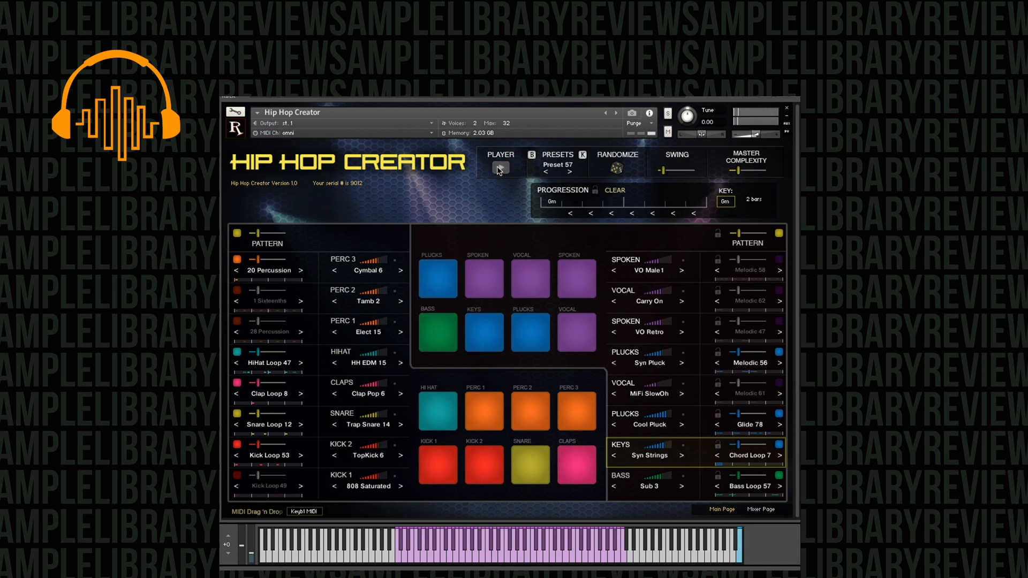
Look through the available presets and the Perc 3 sounds, from rims and cowbells to cymbals, electronic sounds and toms
left_click(557, 165)
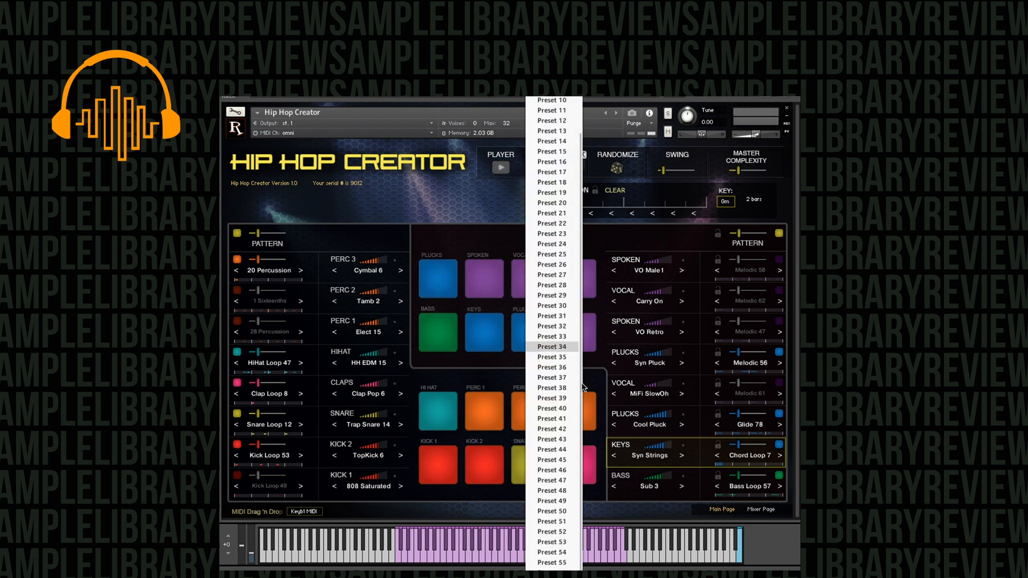
left_click(506, 222)
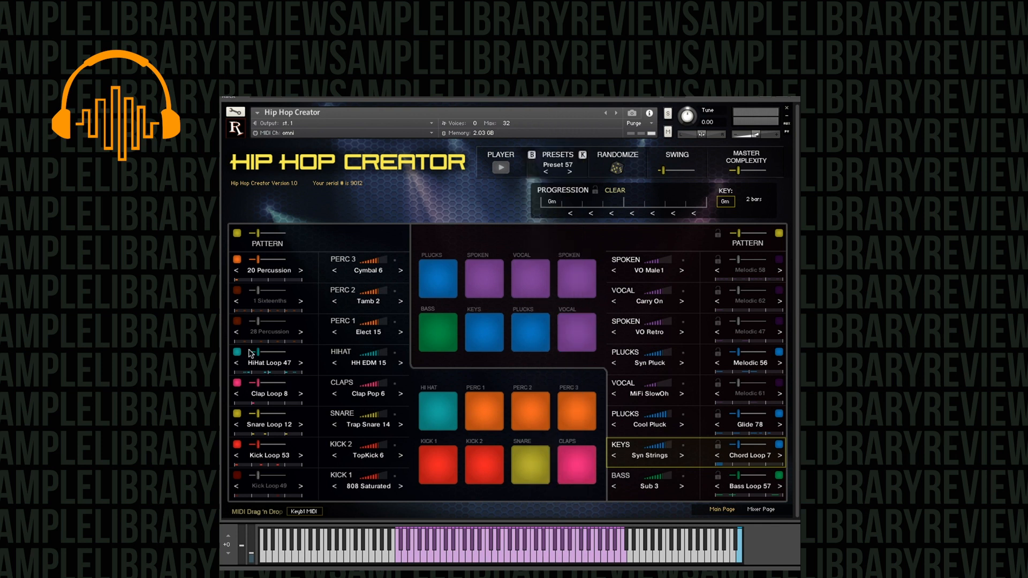
left_click(389, 274)
scroll(378, 390, "down", 10)
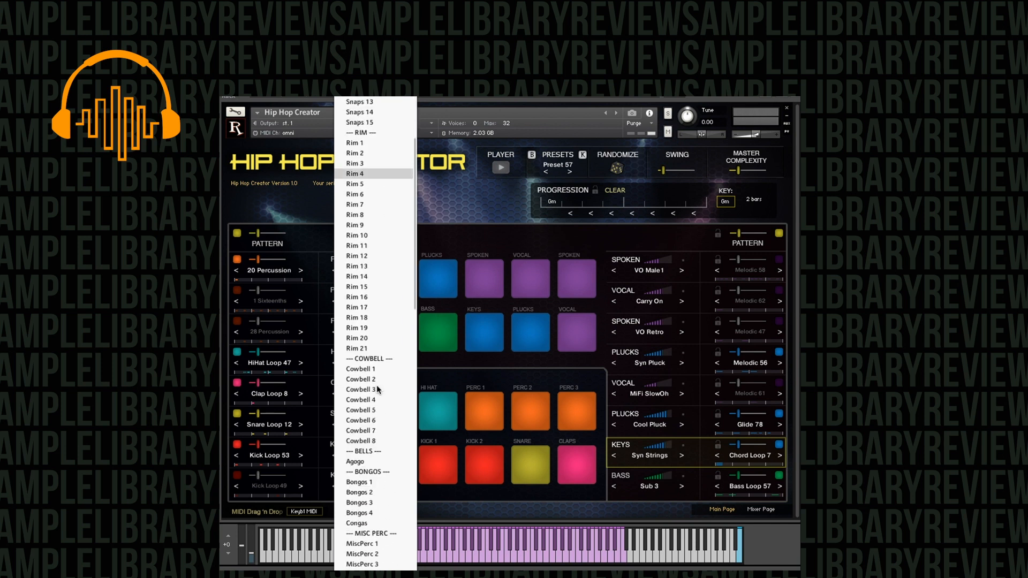
scroll(378, 389, "down", 14)
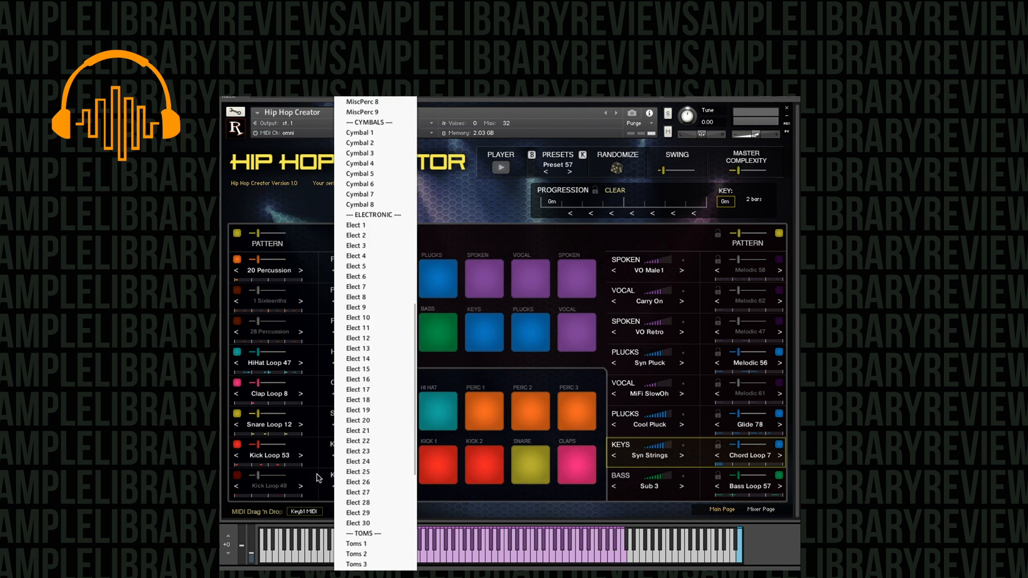
scroll(356, 558, "down", 12)
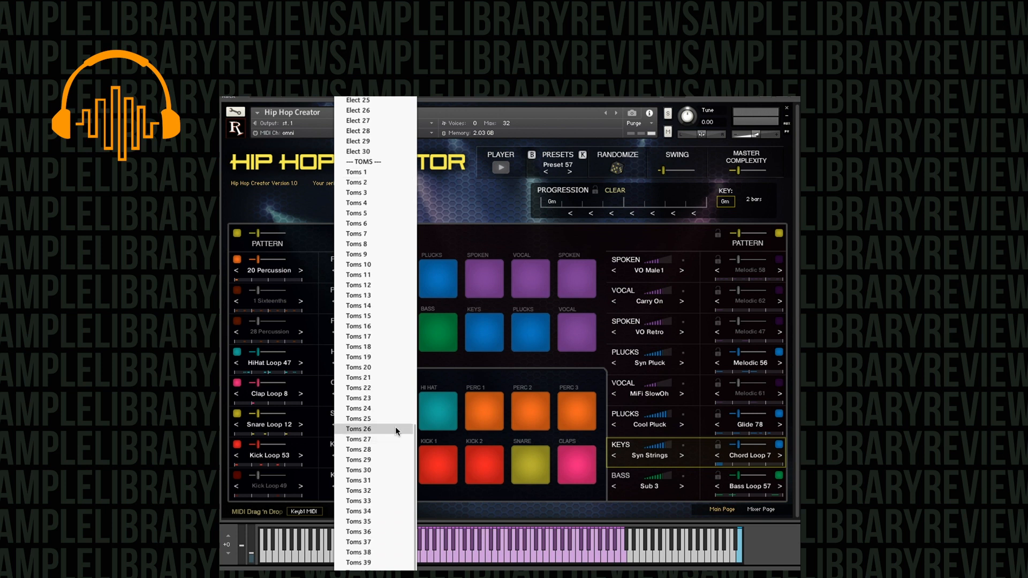
left_click(310, 213)
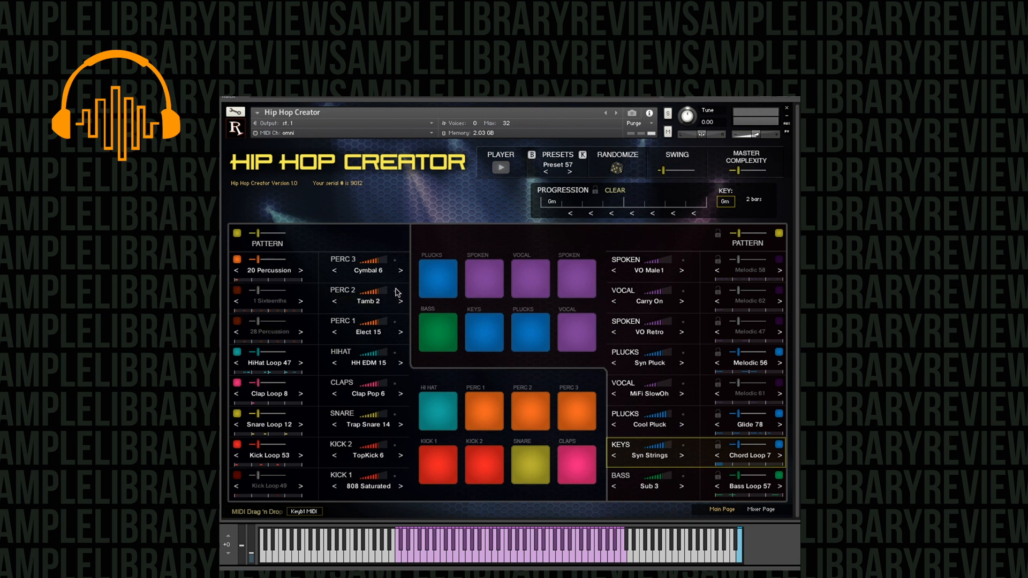
Enable the Perc 2 track with the 1 Sixteenths pattern and set its complexity to about the middle
left_click(237, 290)
left_click(270, 307)
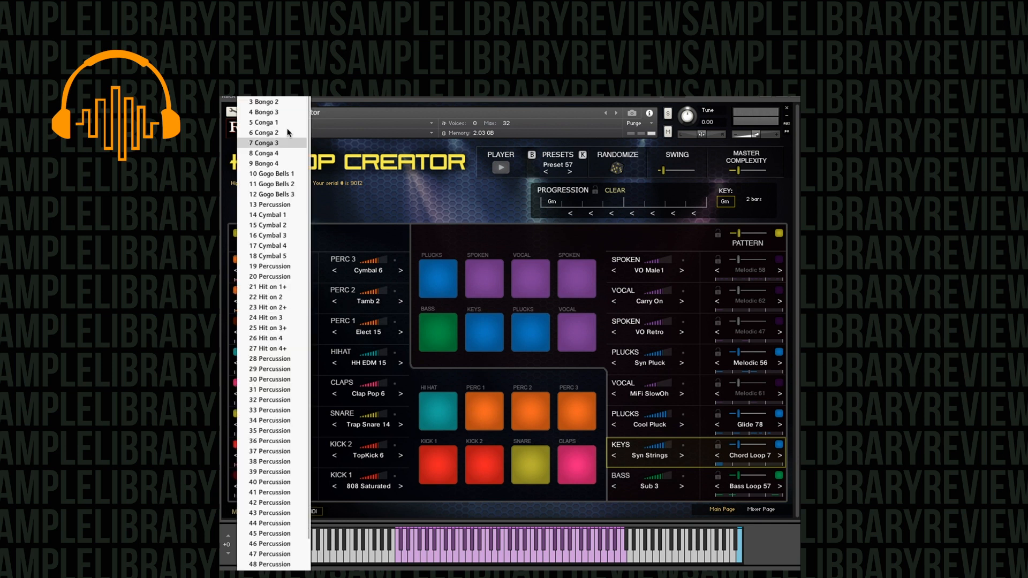
left_click(270, 359)
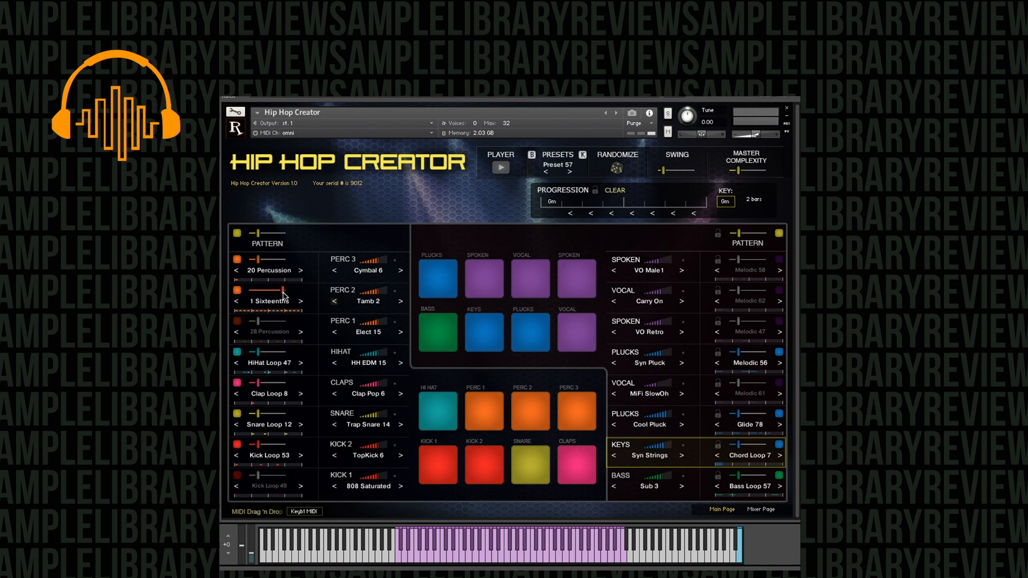
left_click(269, 292)
Turn off every active pattern except Perc 2, including Perc 3, Hihat, Claps, Snare, Kick 2, both Plucks, Keys and Bass
left_click(237, 260)
left_click(238, 383)
left_click(237, 415)
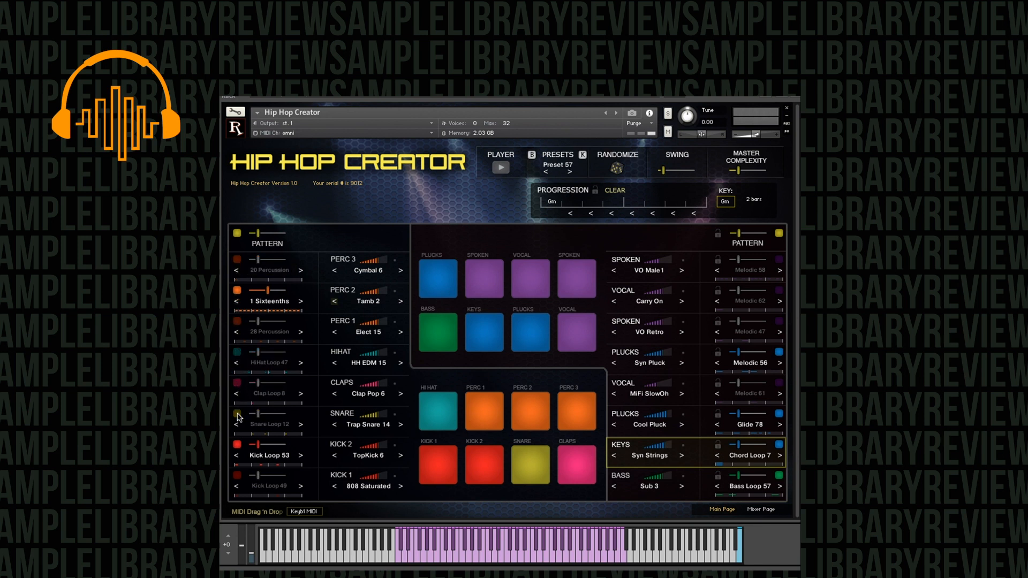
left_click(237, 446)
left_click(778, 353)
left_click(779, 415)
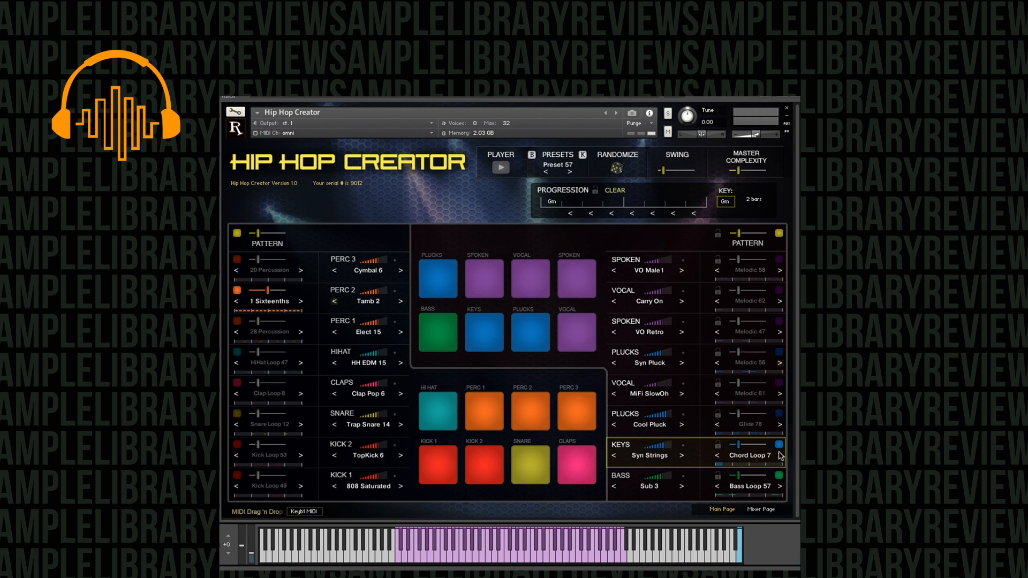
left_click(779, 446)
left_click(779, 475)
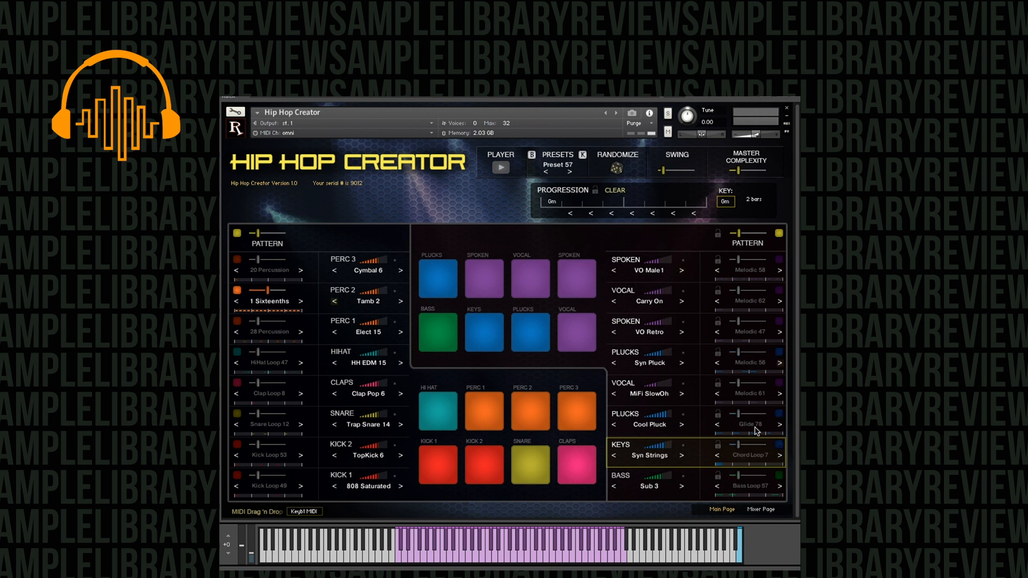
Start the player with only Perc 2 active and change its sound to Shaker 4
left_click(502, 168)
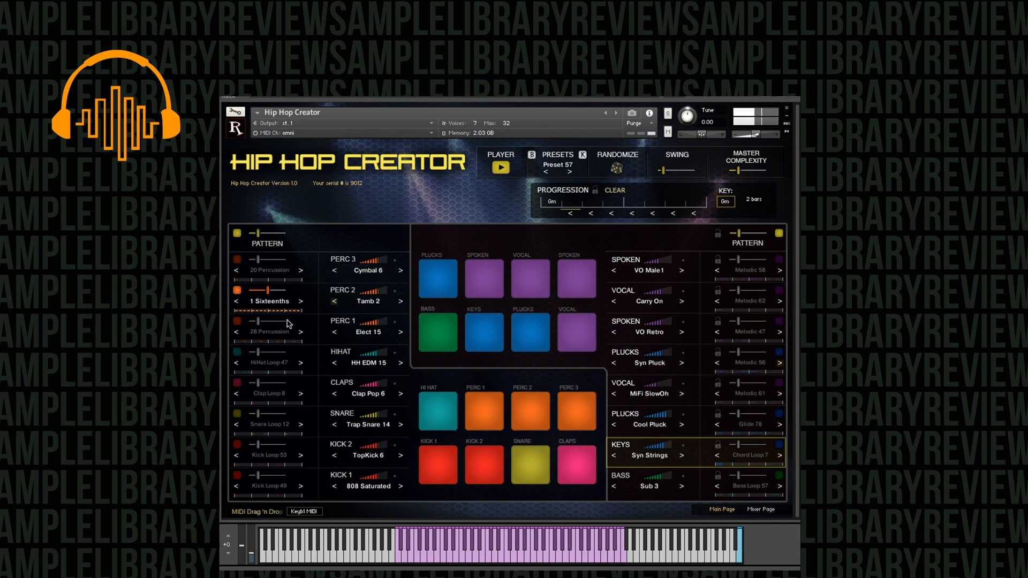
left_click(368, 302)
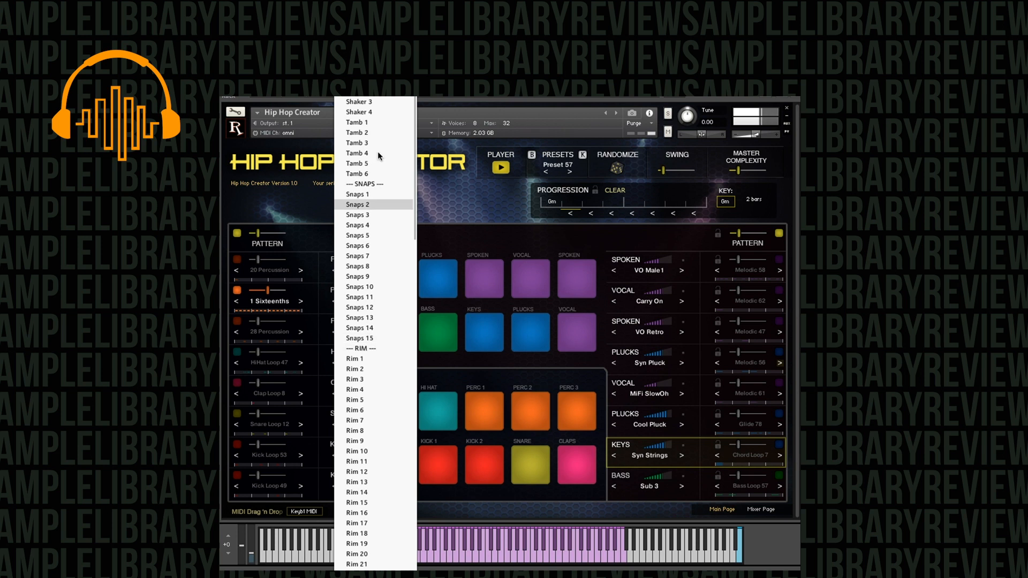
left_click(376, 110)
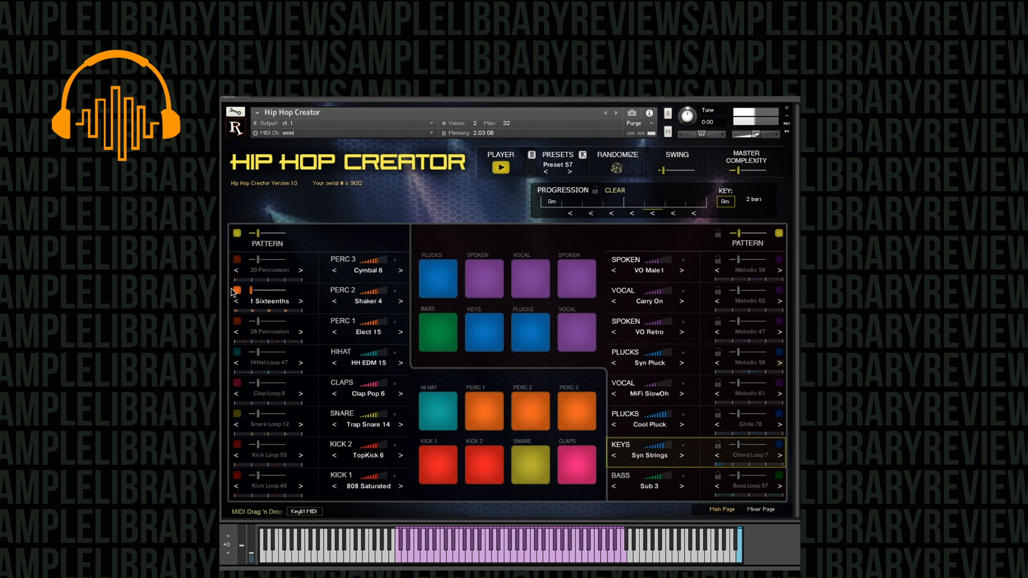
Change the Perc 2 sound to Snaps 10 and set the pattern's complexity slightly above the middle
left_click(384, 301)
left_click(383, 301)
mouse_move(284, 290)
left_mouse_down()
mouse_move(257, 292)
mouse_move(270, 299)
left_mouse_up()
Stop the player and look through the list of sounds available for Perc 2
left_click(501, 168)
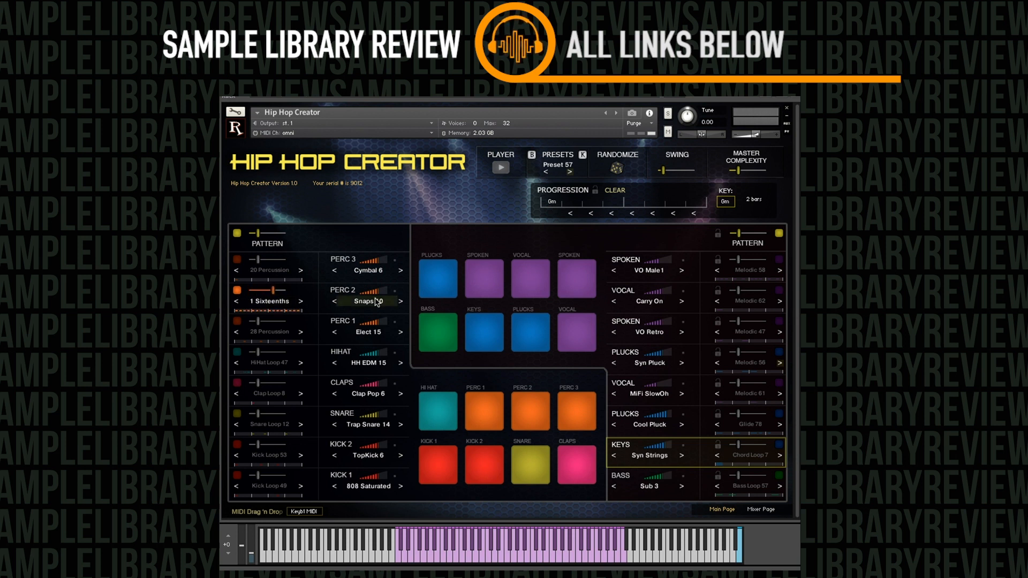
left_click(293, 301)
left_click(355, 301)
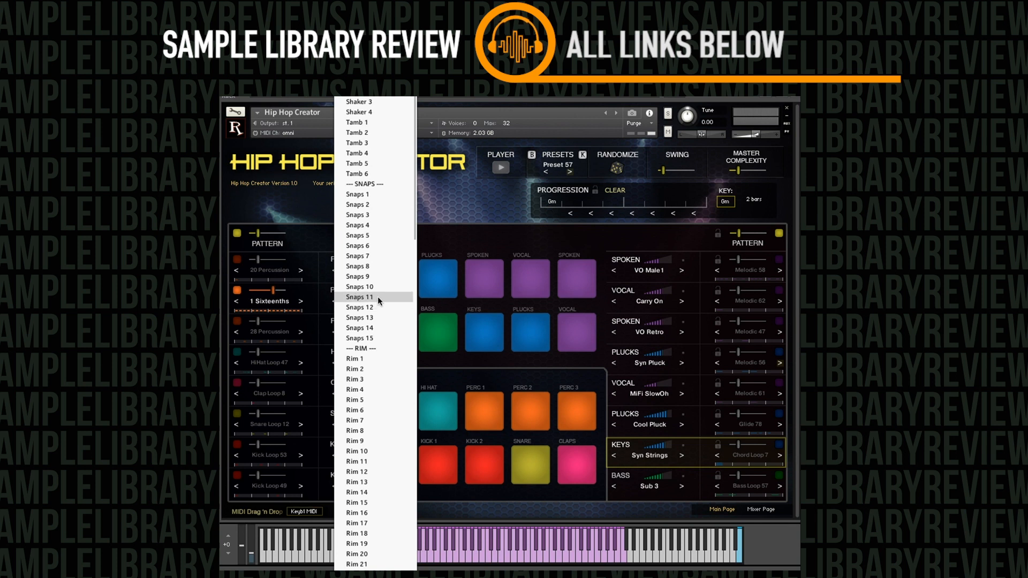
left_click(328, 345)
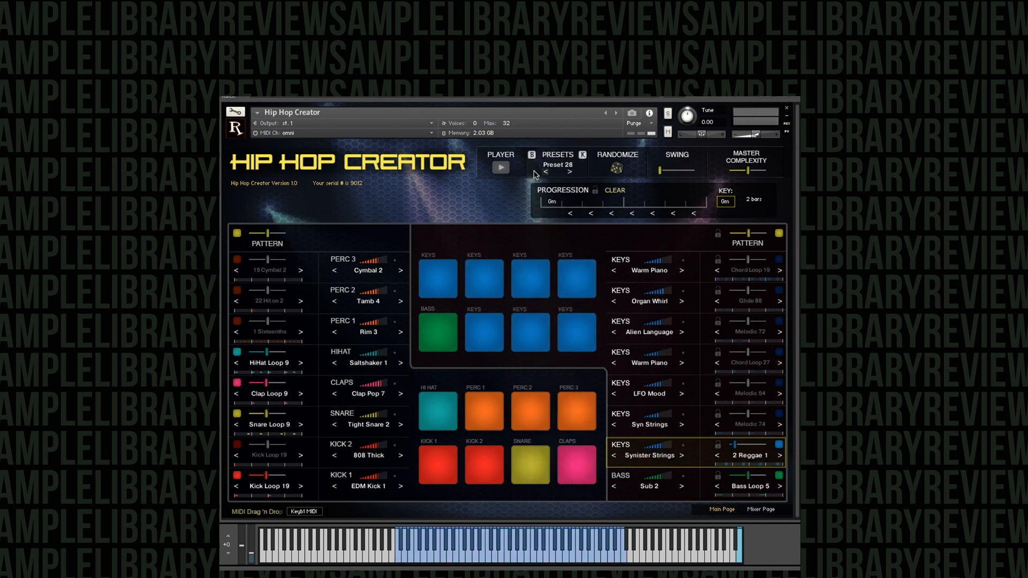
Audition Preset 28 followed by three randomized arrangements in the player, stopping playback at the end
left_click(502, 170)
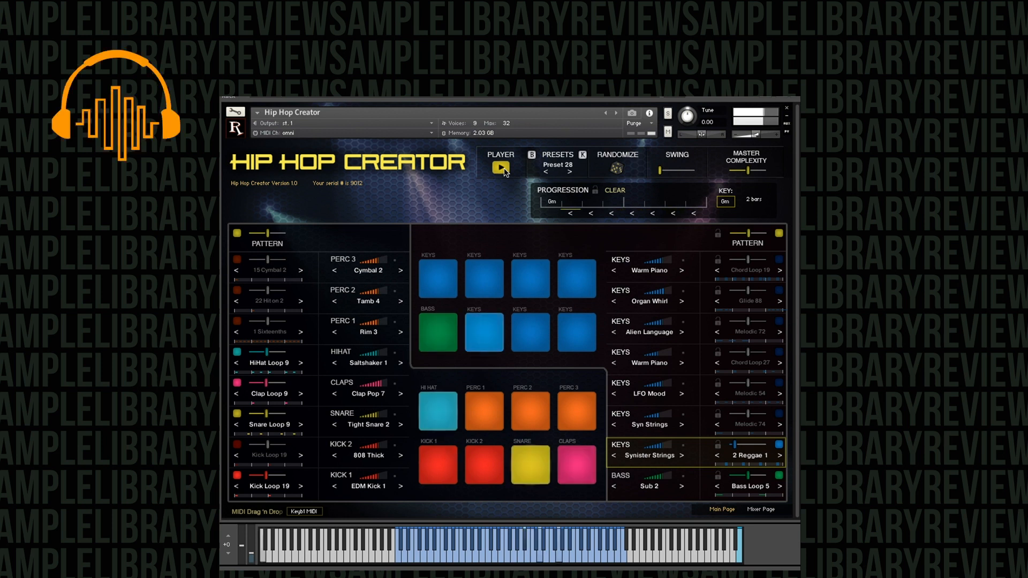
left_click(502, 169)
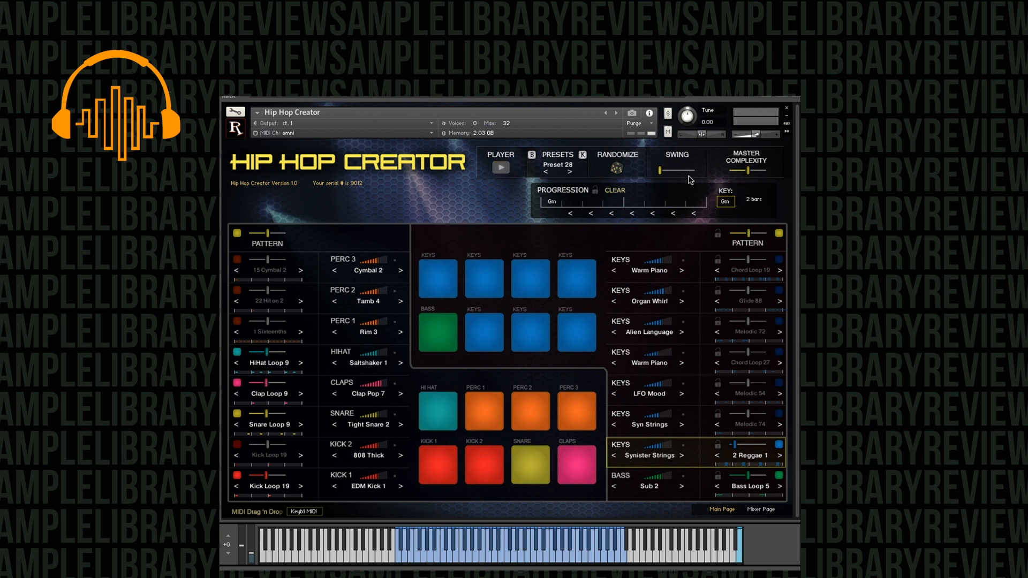
left_click(617, 168)
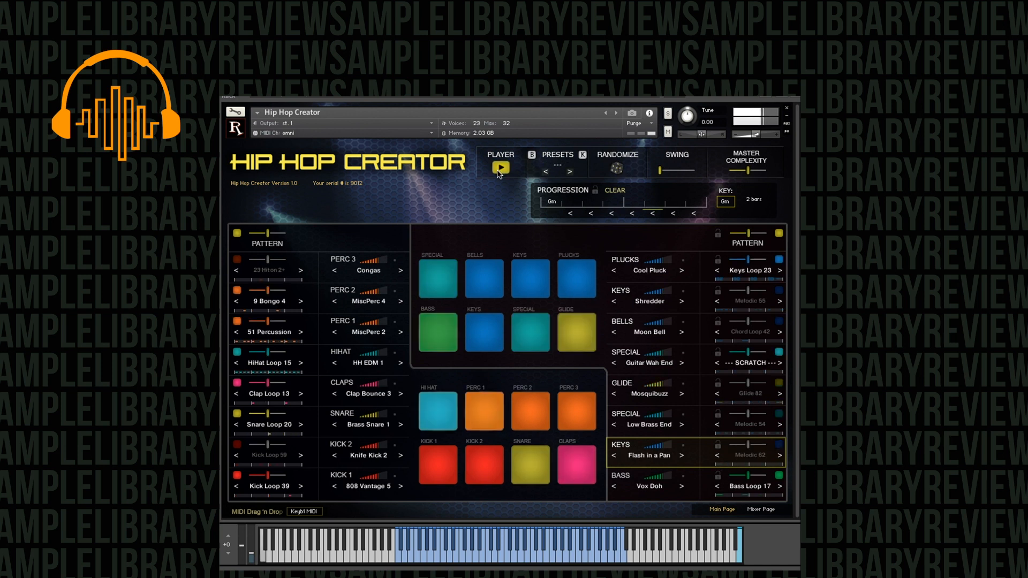
left_click(618, 169)
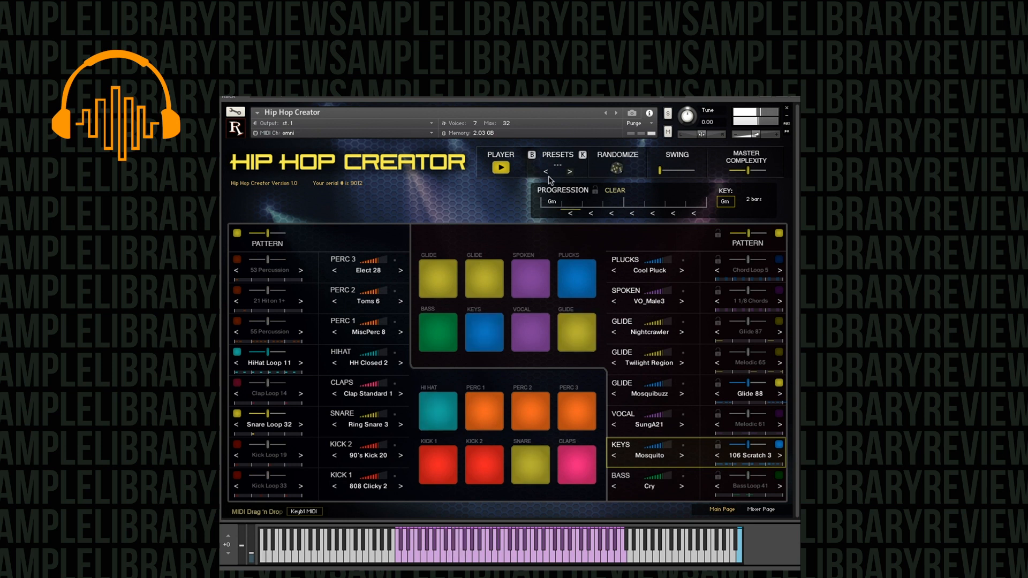
left_click(618, 170)
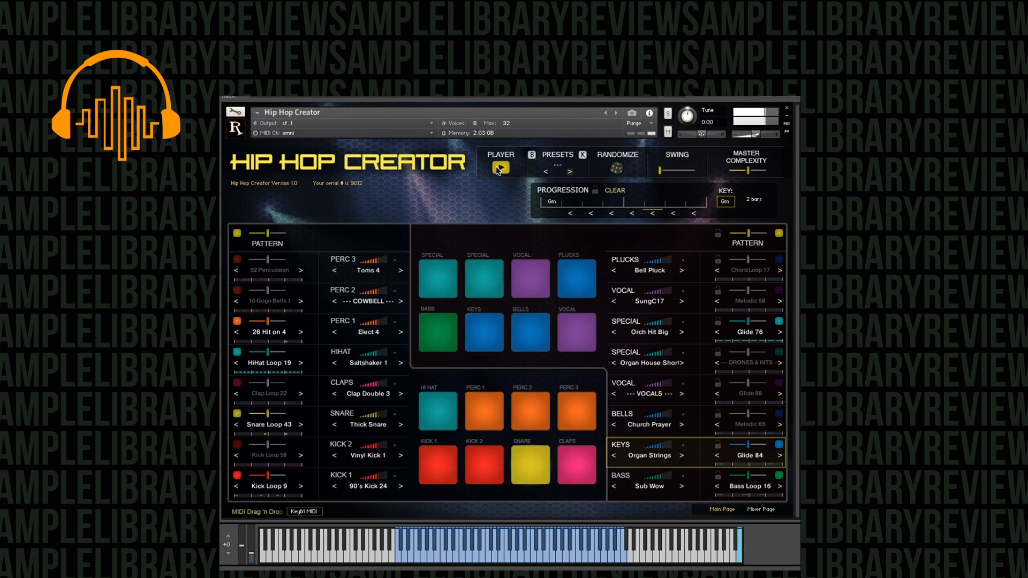
left_click(499, 168)
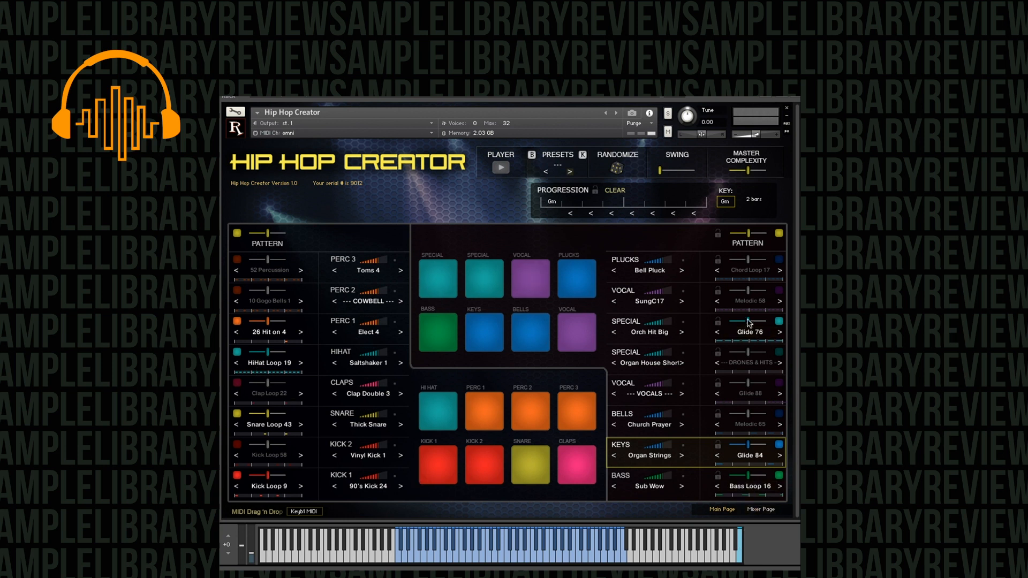
Extend the progression to 4 bars and set both its first chord and the key to Dm
left_click(763, 206)
left_click(769, 242)
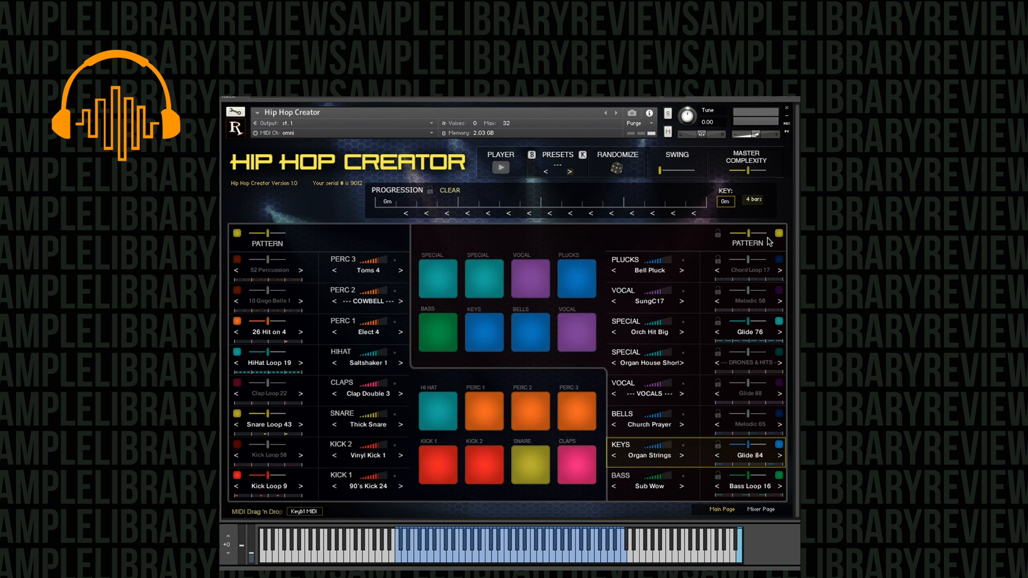
left_click(388, 204)
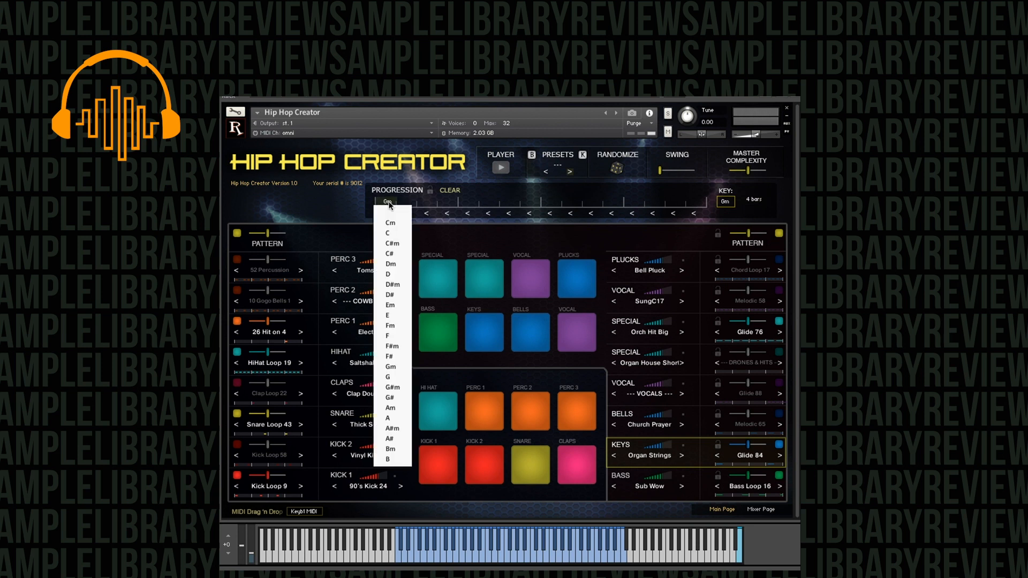
left_click(397, 264)
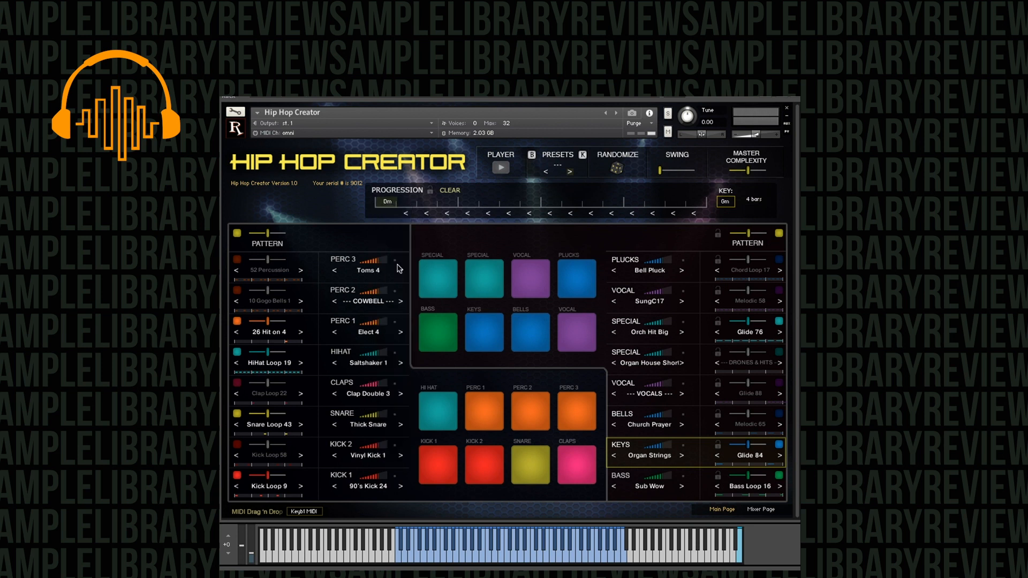
left_click(725, 201)
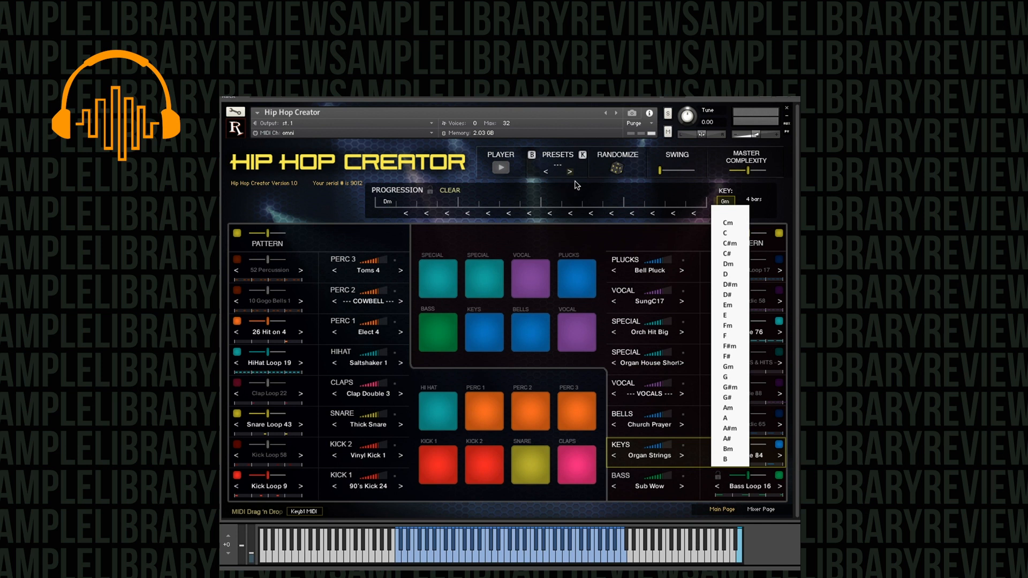
left_click(728, 265)
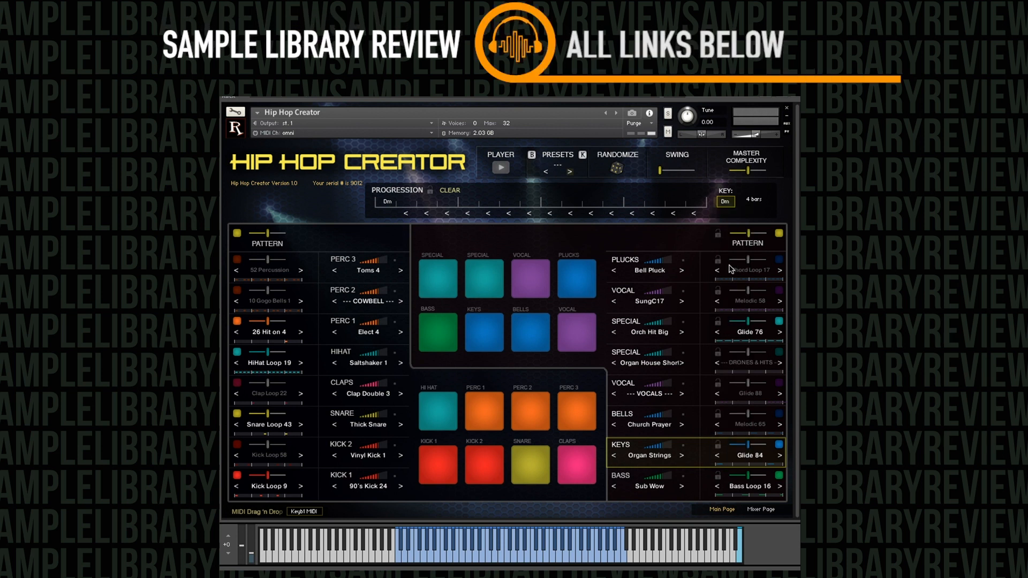
Add Bm, C, Dm and G after the first Dm chord in the progression, and audition the result
left_click(428, 204)
left_click(442, 449)
left_click(468, 203)
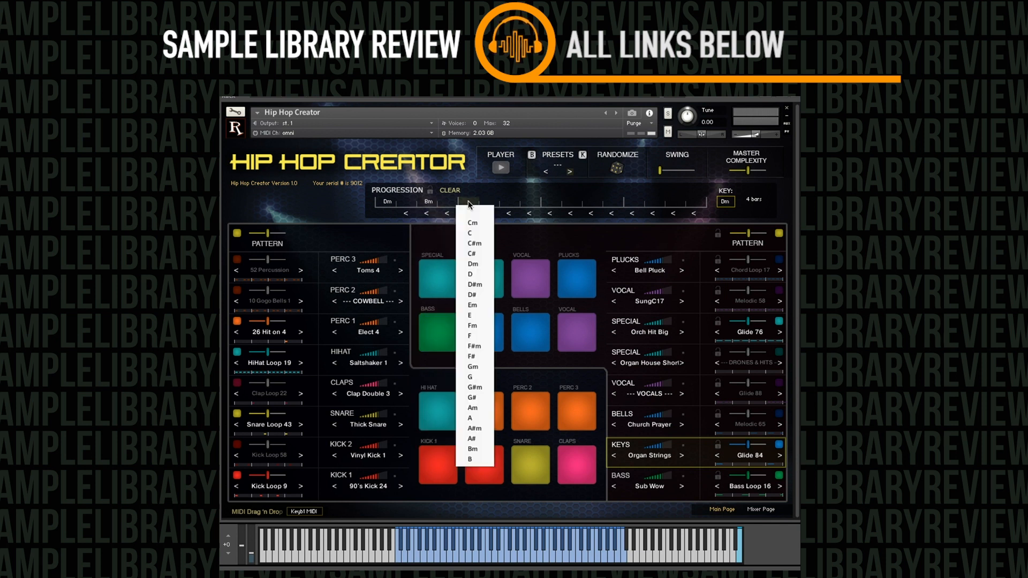
left_click(473, 233)
left_click(512, 202)
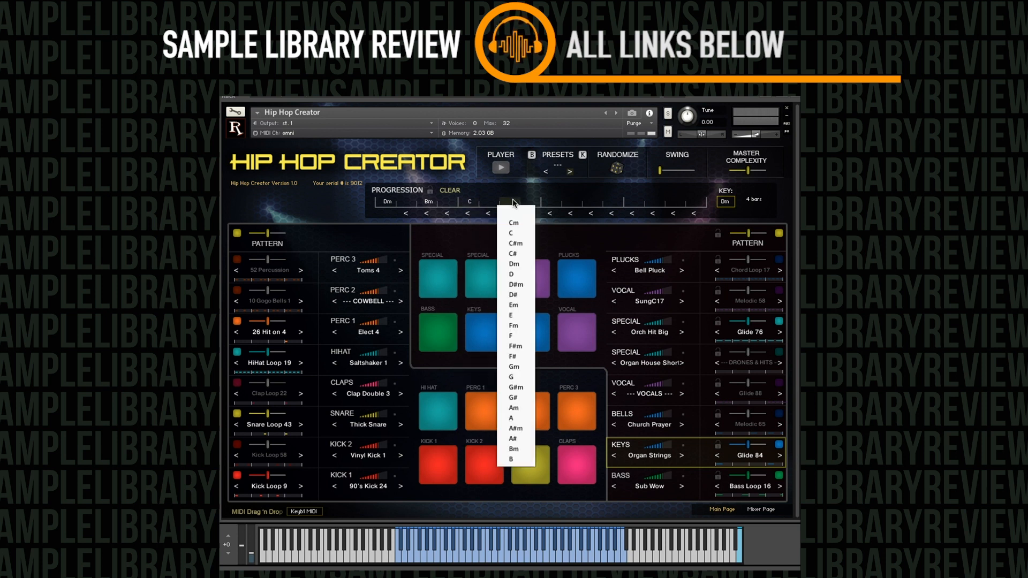
left_click(514, 264)
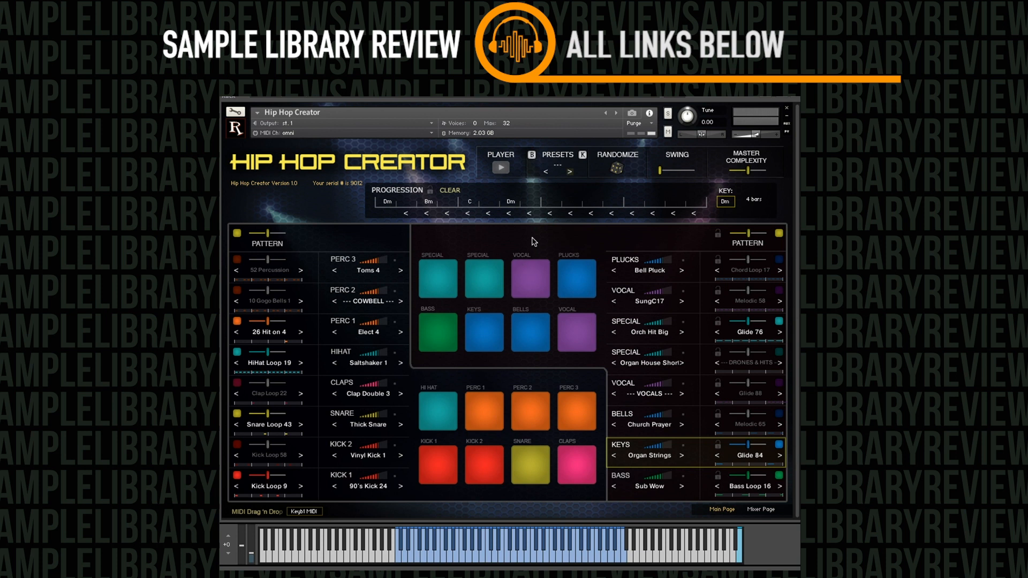
left_click(554, 204)
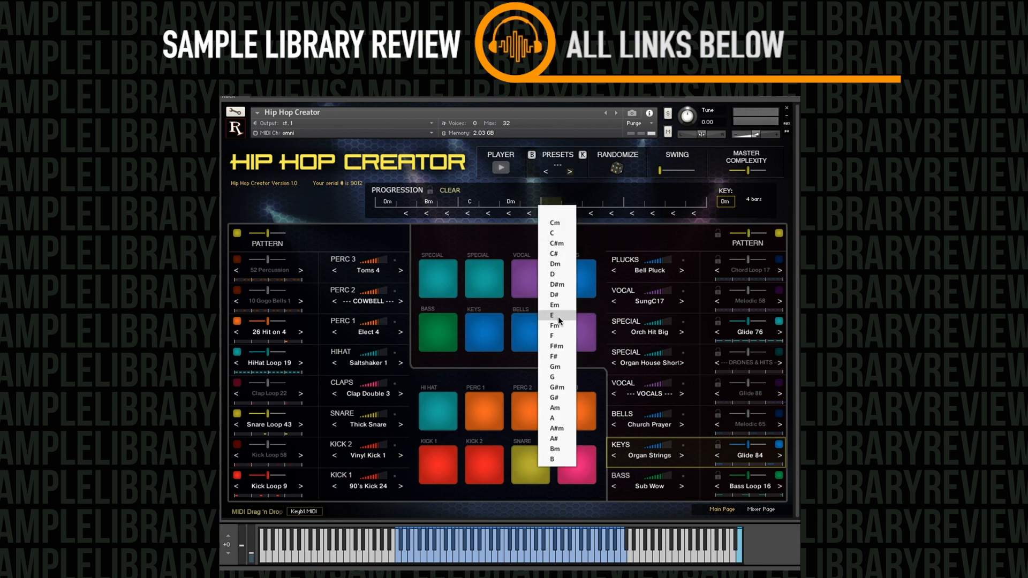
left_click(558, 376)
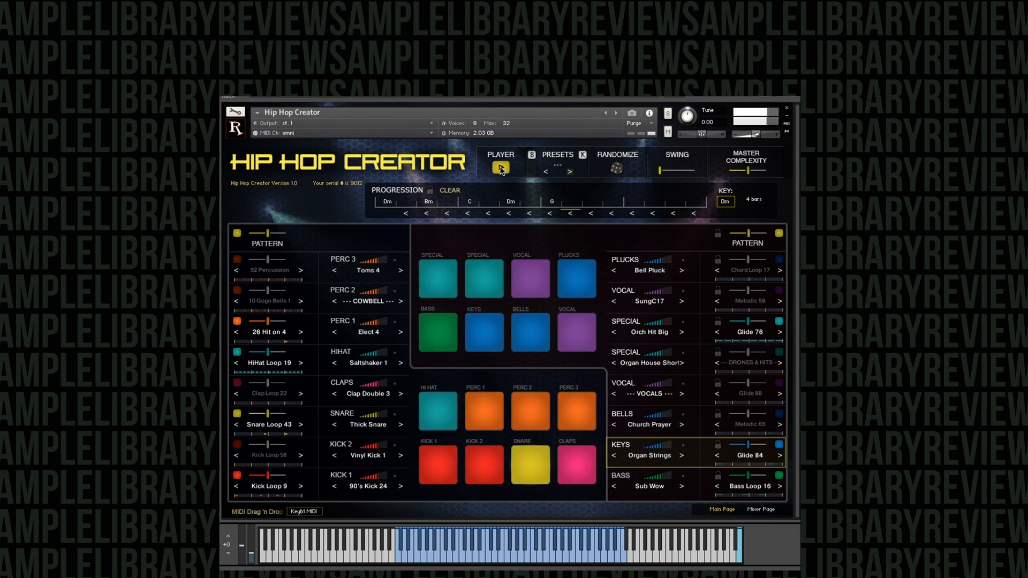
left_click(500, 168)
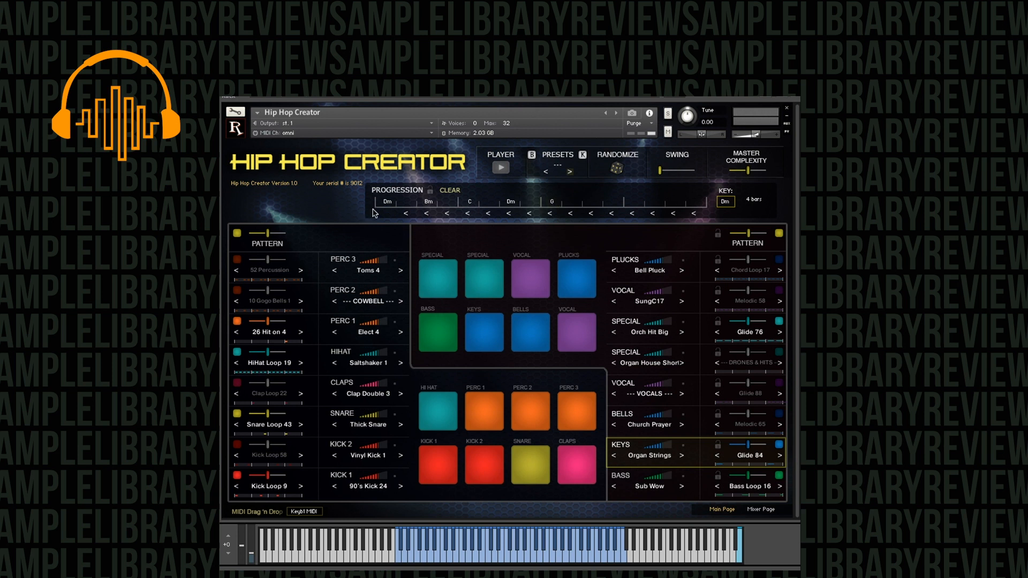
Change the second, third and fourth chords of the progression to Am, Dm and Am
left_click(429, 203)
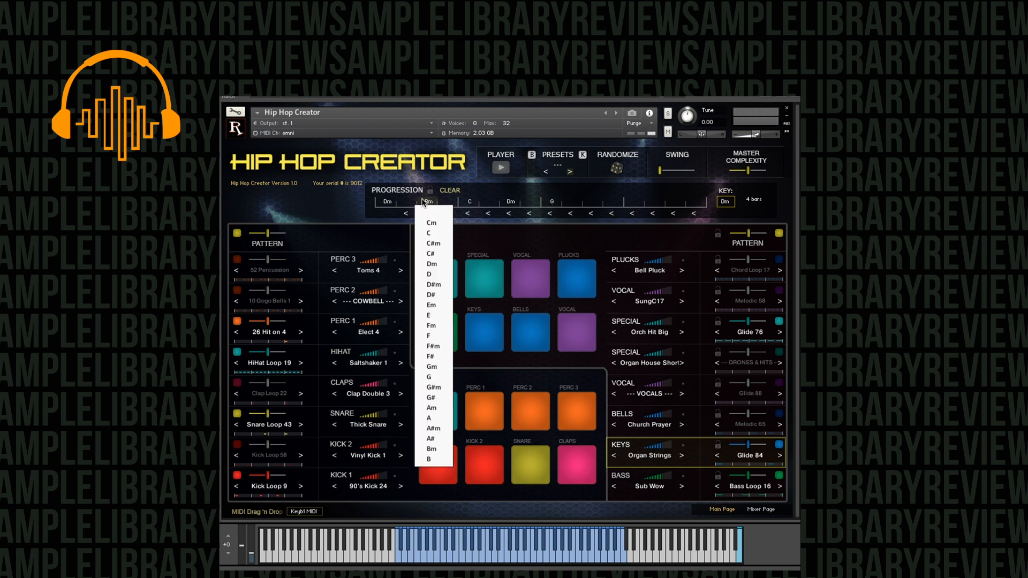
left_click(384, 202)
left_click(428, 203)
left_click(438, 406)
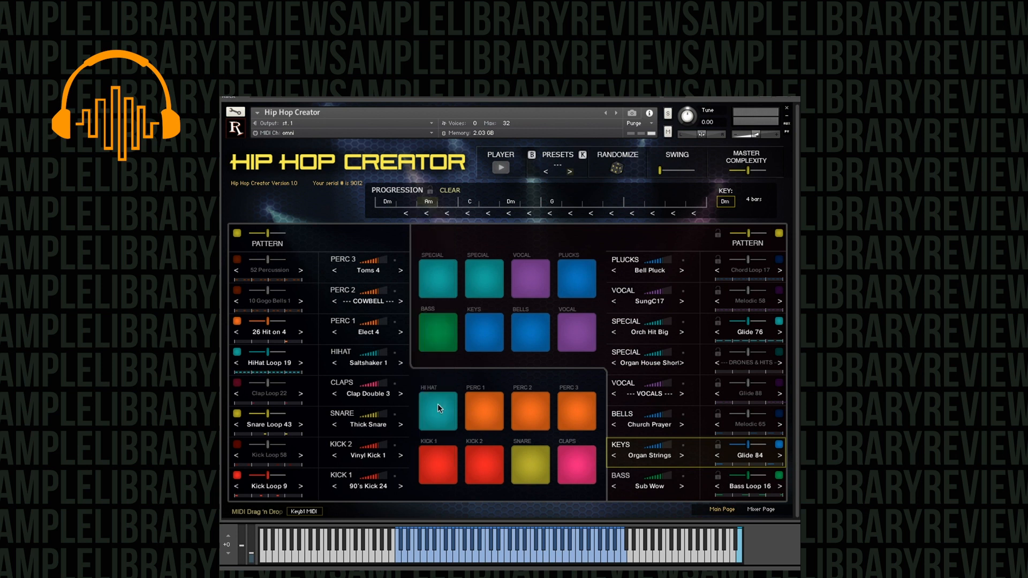
left_click(469, 202)
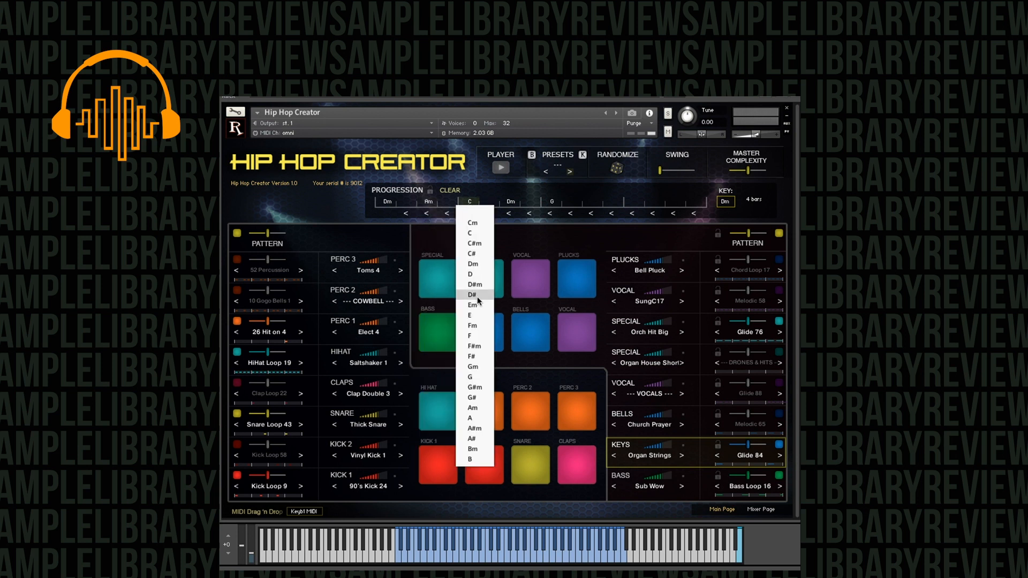
left_click(477, 295)
left_click(470, 203)
left_click(477, 265)
left_click(510, 202)
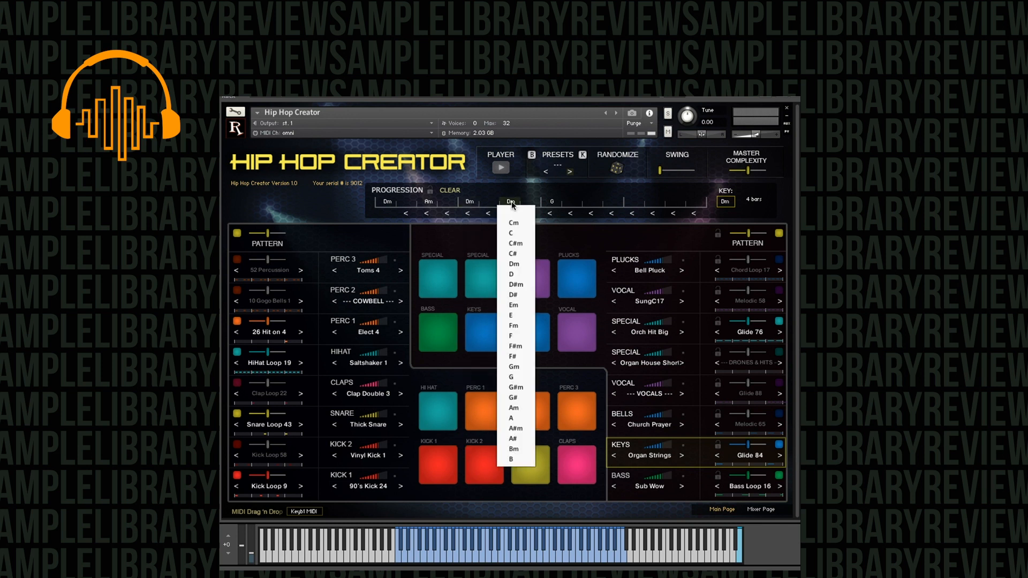
left_click(514, 407)
Set the fifth chord of the progression to G and audition the progression in the player
left_click(551, 202)
left_click(552, 377)
left_click(501, 168)
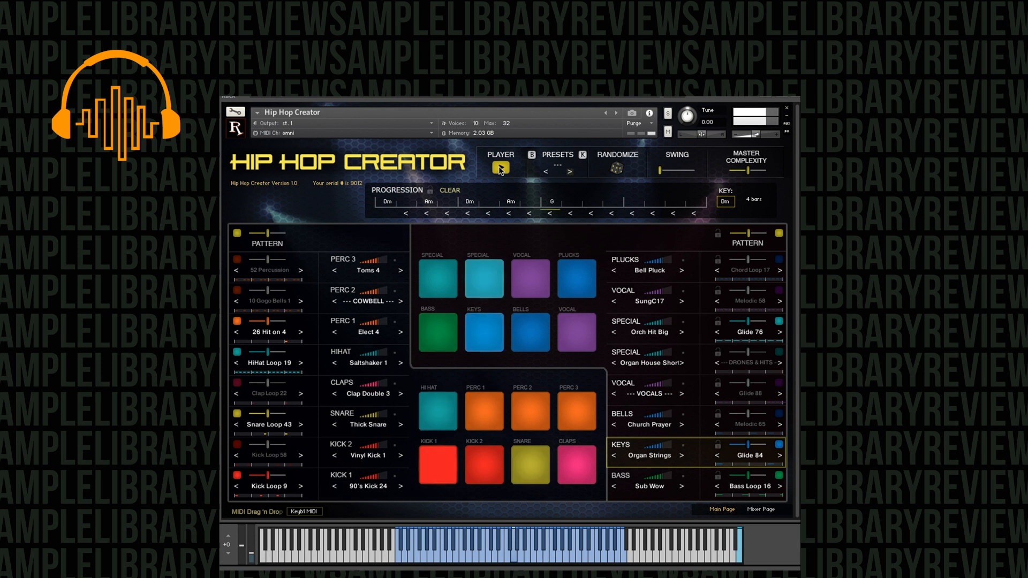
left_click(501, 168)
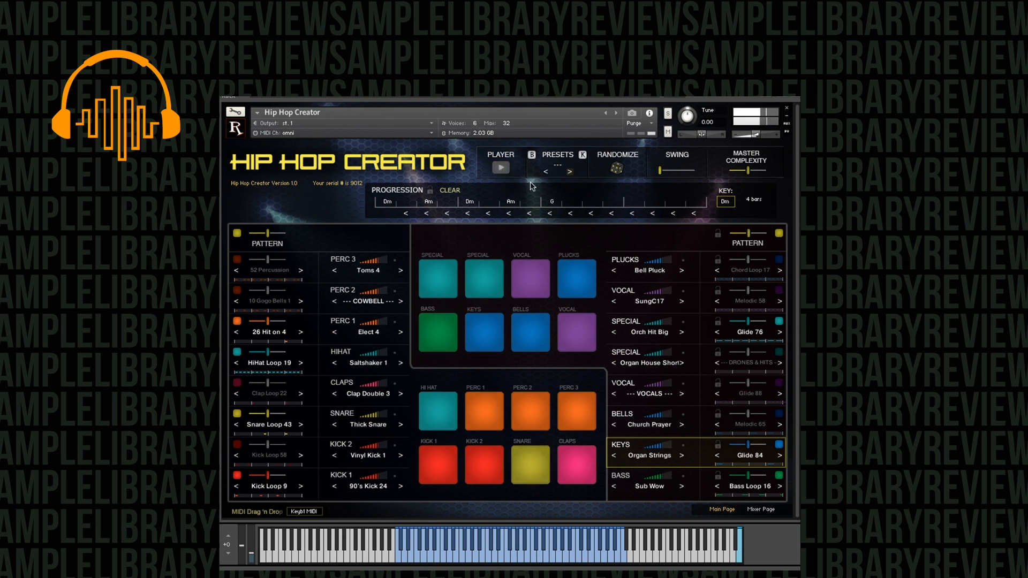
Change the fifth chord to Gm, add Dm at the start of bar four, and audition the progression
left_click(572, 203)
left_click(552, 203)
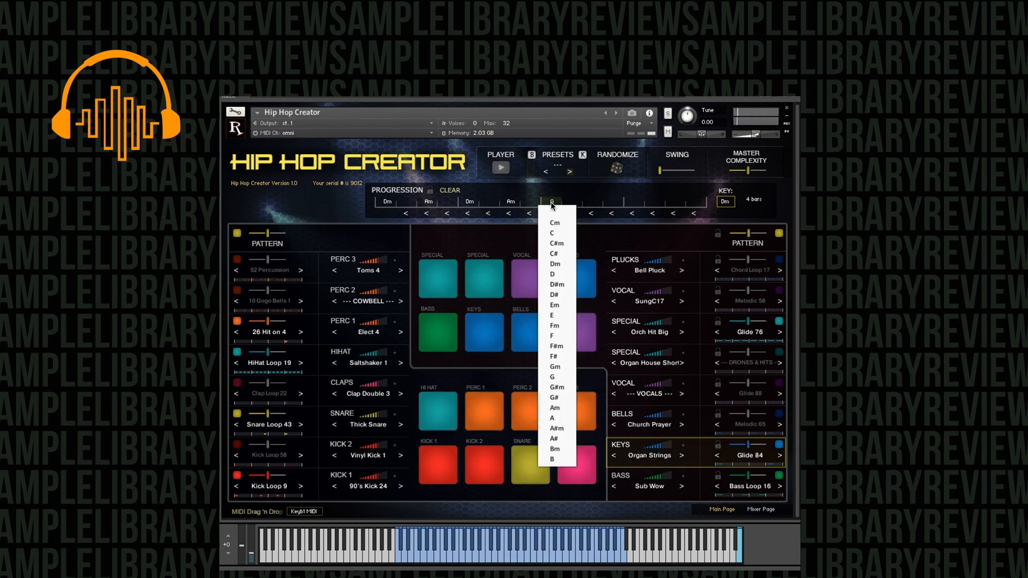
left_click(564, 367)
left_click(635, 203)
left_click(640, 265)
left_click(500, 168)
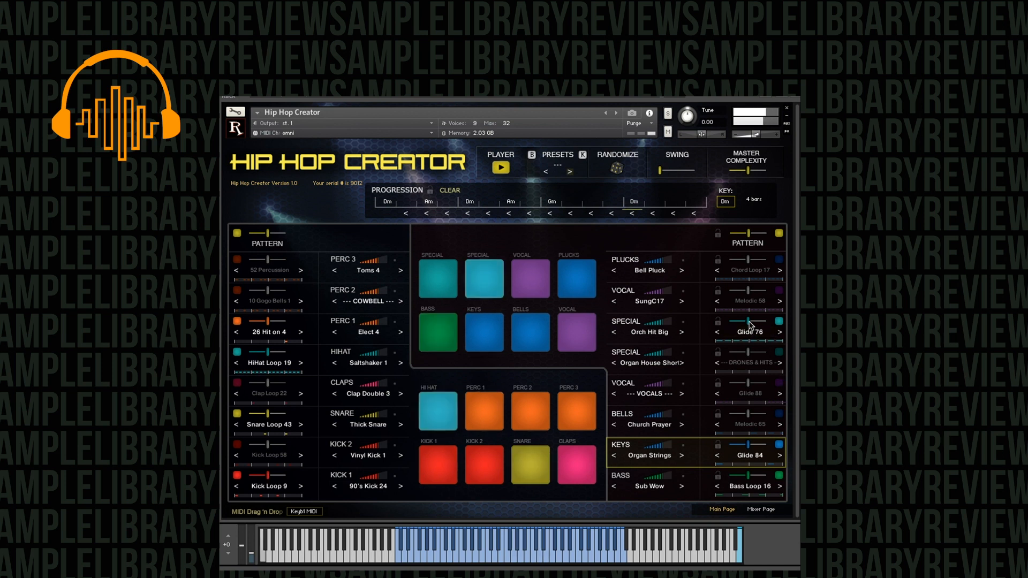
left_click(499, 166)
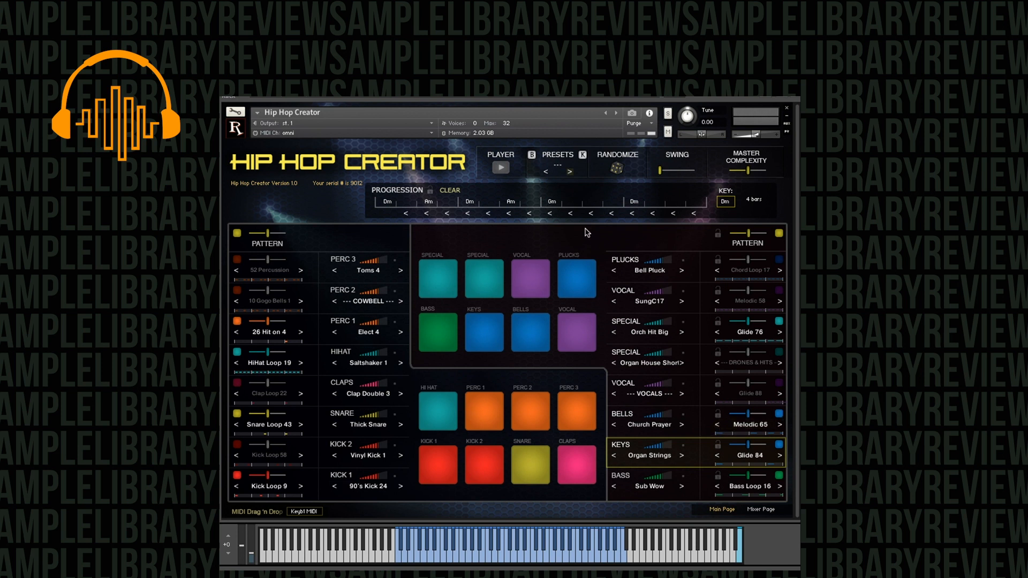
With the player running, raise the Bells pattern's complexity slightly above the middle and enable the Melodic 58 vocal and Chord Loop 17 plucks patterns
key("space")
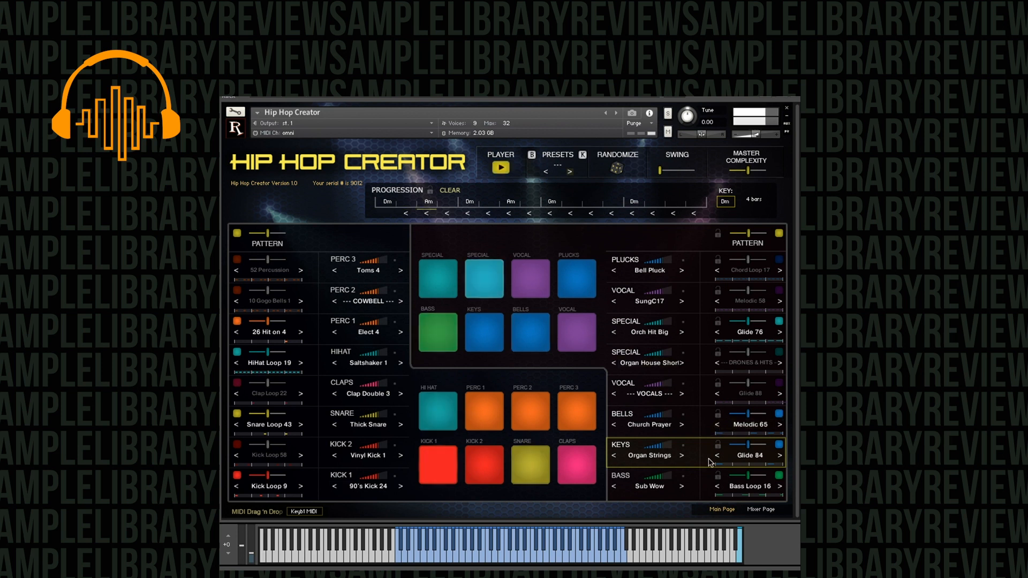
left_click_drag(749, 415, 757, 415)
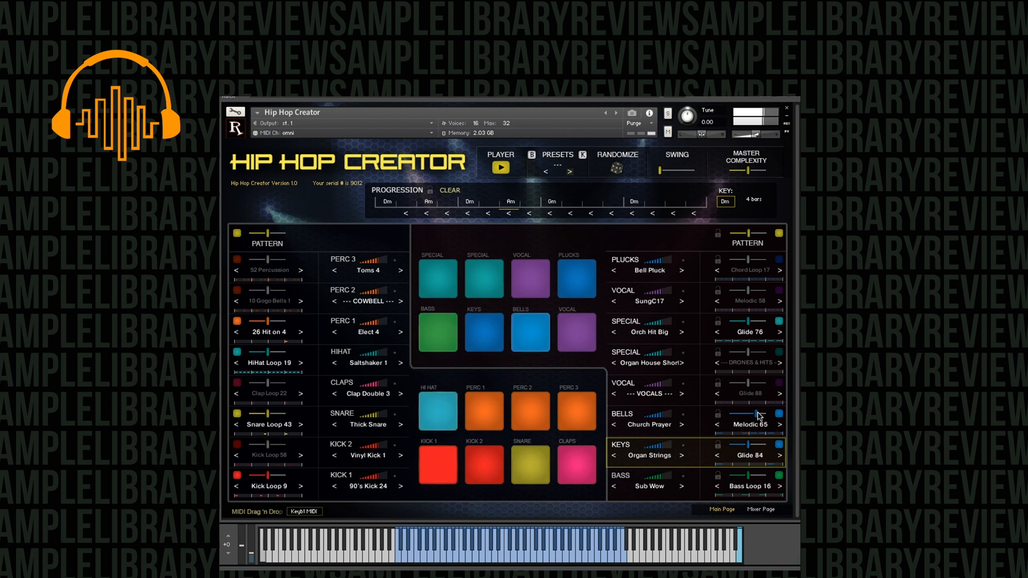
left_click(779, 290)
left_click(779, 260)
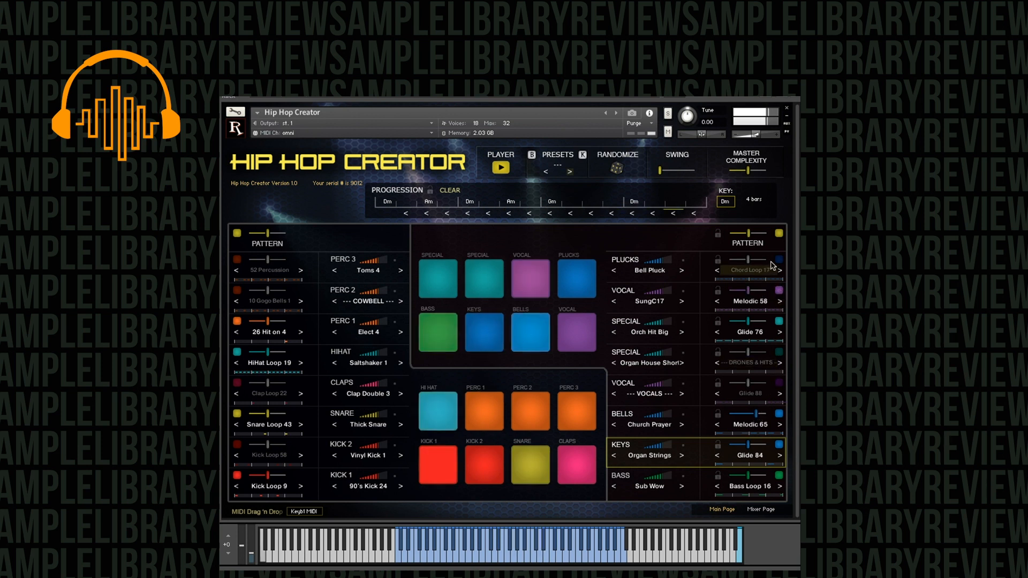
Raise the Bell Pluck volume, and stop the player to select the Plucks pad as the active instrument
left_click_drag(662, 261, 666, 261)
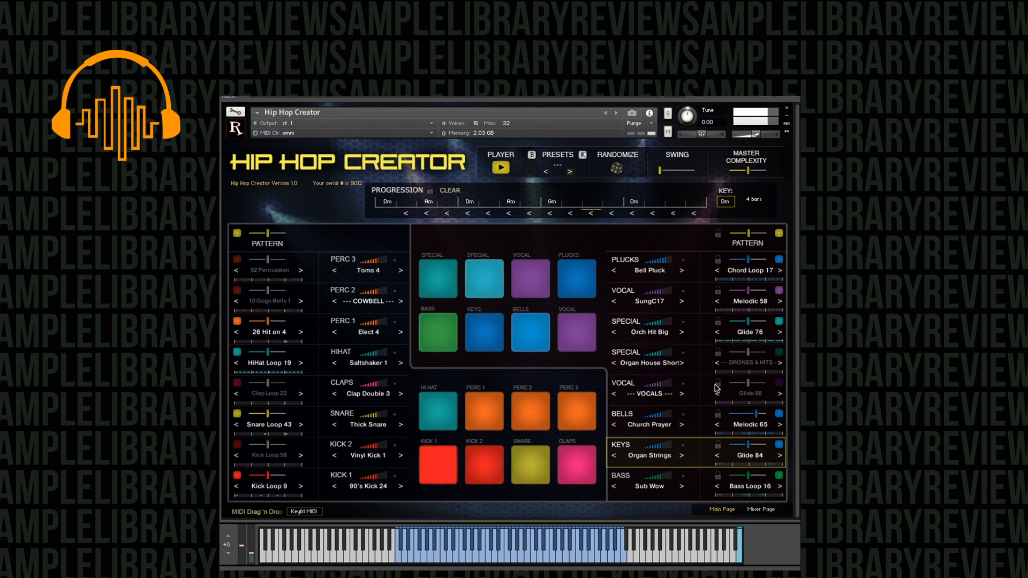
left_click(502, 169)
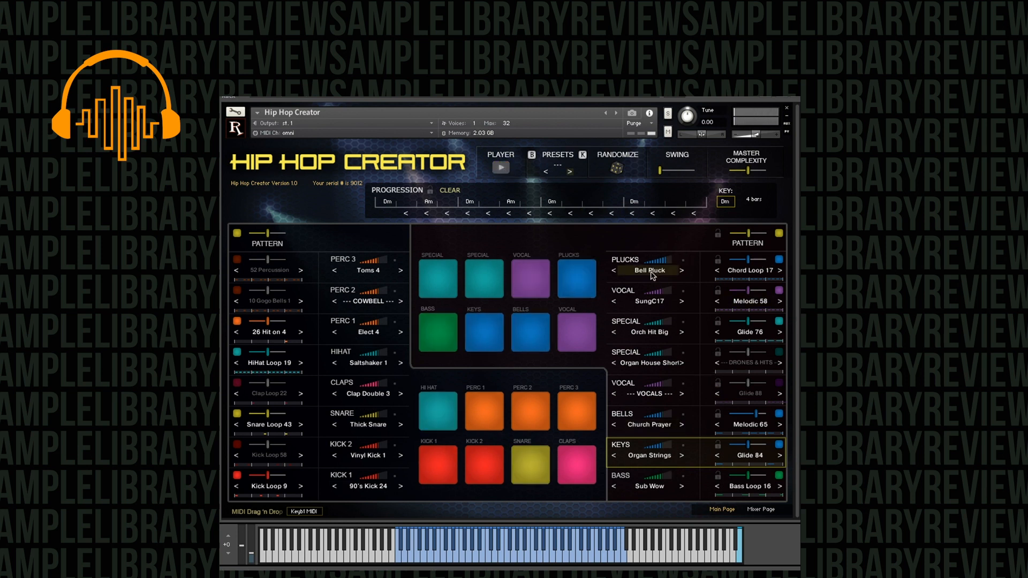
left_click(580, 277)
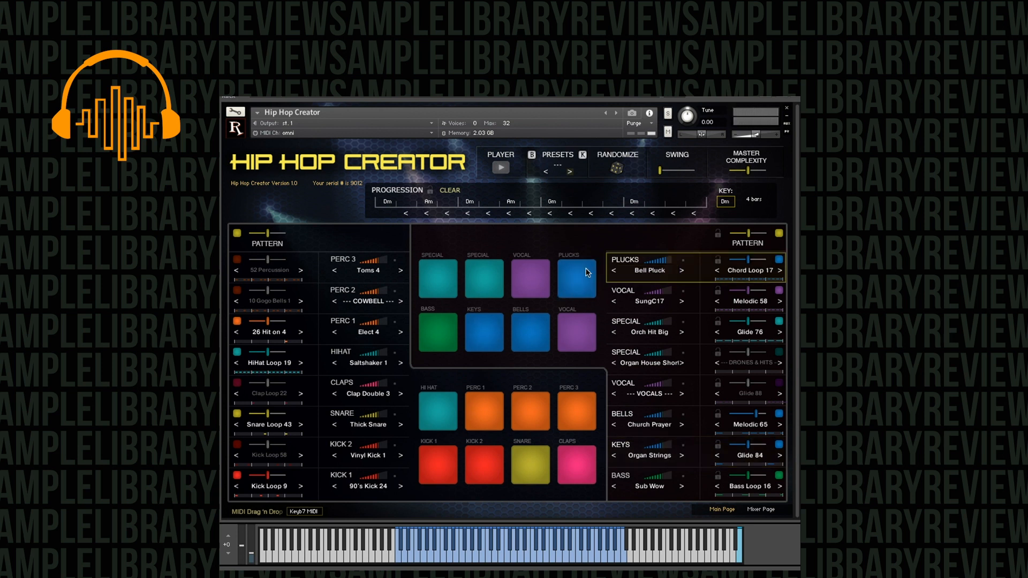
Audition the Plucks and SungC17 Vocal pads, and lower the tuning of the SungC17 vocal
left_click(587, 272)
left_click(630, 297)
left_click(540, 293)
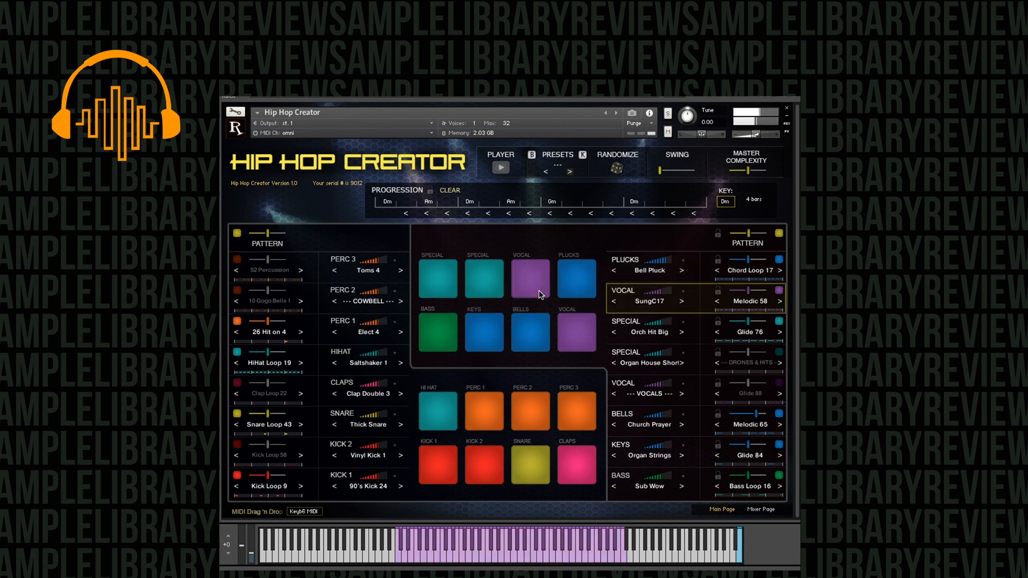
left_click(540, 294)
left_click(540, 294)
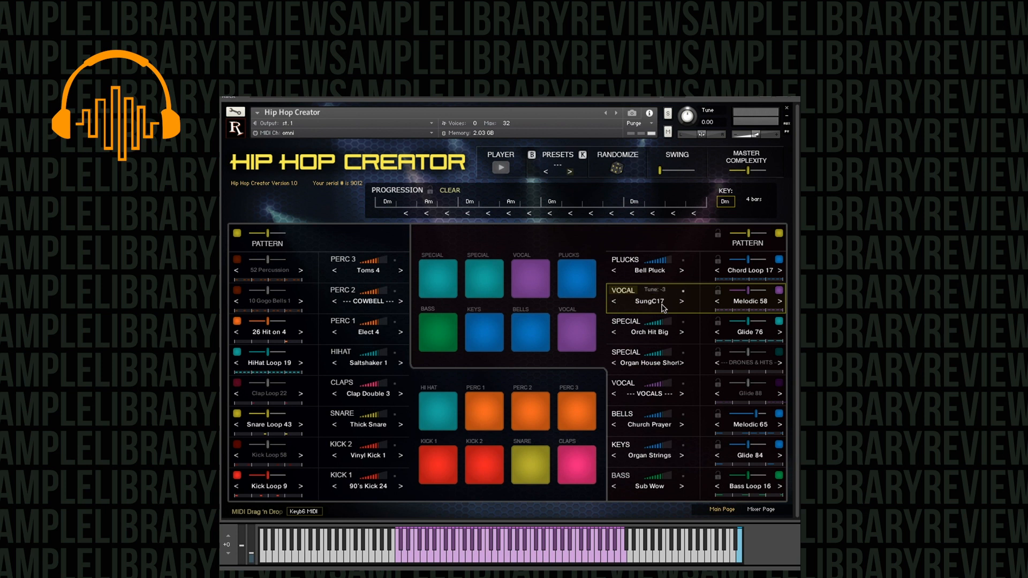
Try MiFi PigSqueal in the Vocal slot above Bells, replace it with Loud Now, and audition that pad
left_click(666, 396)
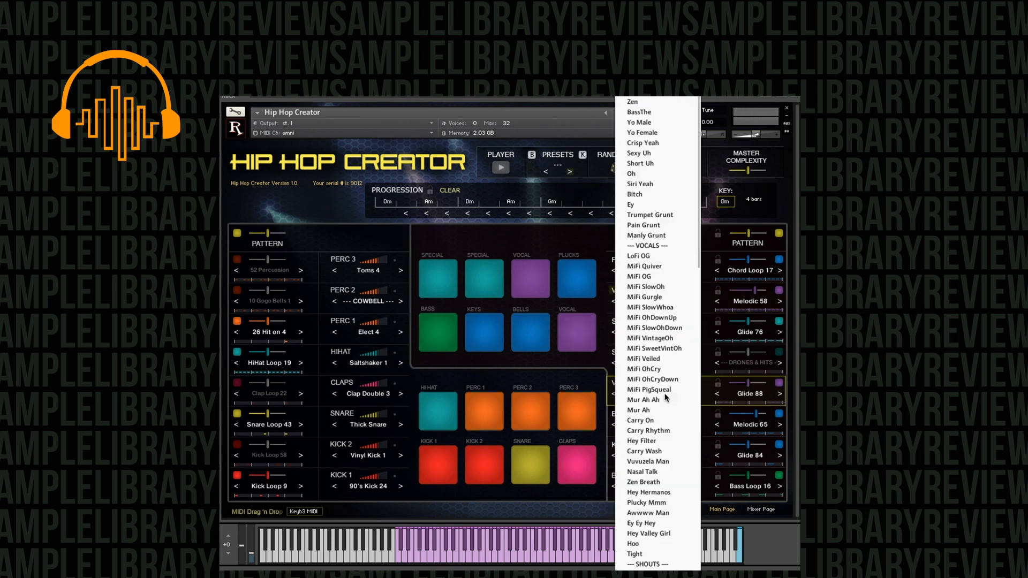
left_click(664, 391)
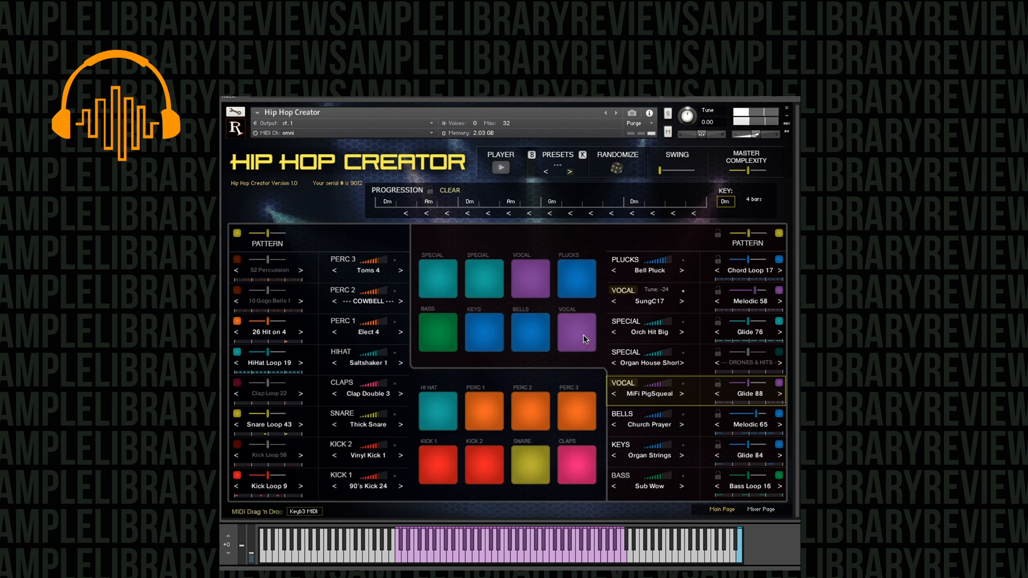
left_click(666, 396)
scroll(660, 522, "down", 10)
left_click(659, 270)
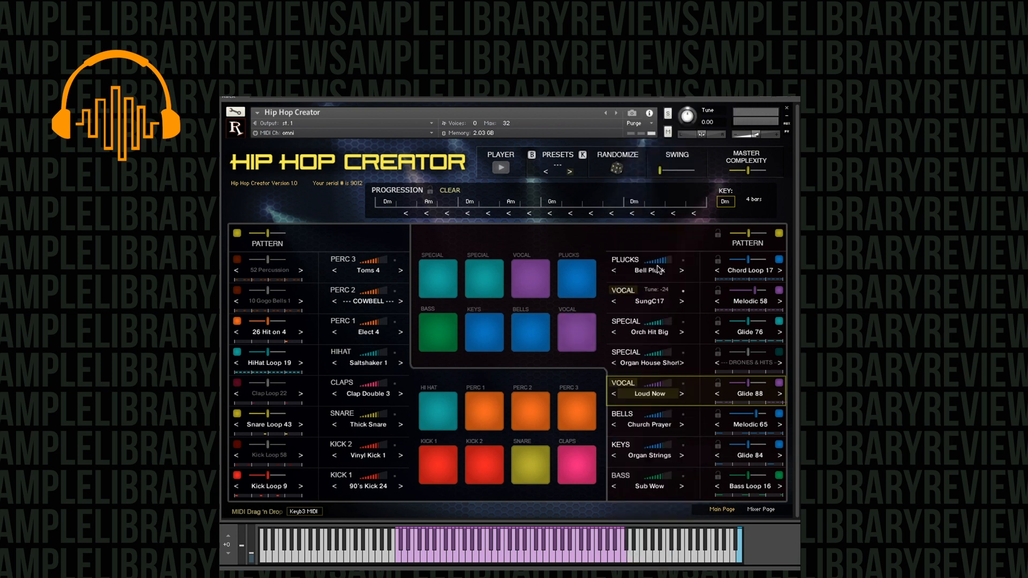
left_click(578, 348)
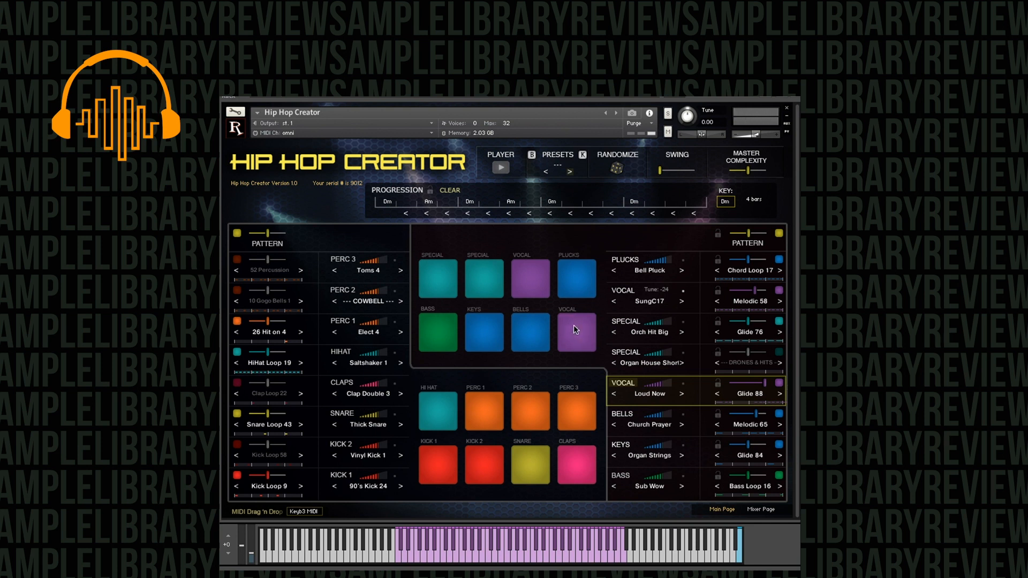
With the player running, turn off both vocal patterns and the Plucks pattern, and lower the Bells pattern's complexity before turning it off too
left_click(506, 167)
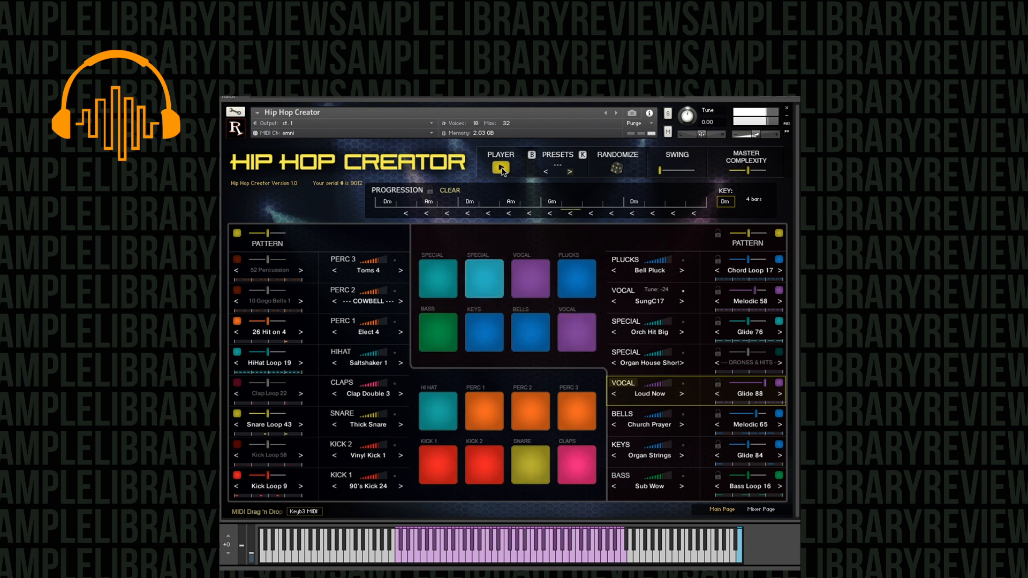
left_click(780, 383)
left_click(780, 290)
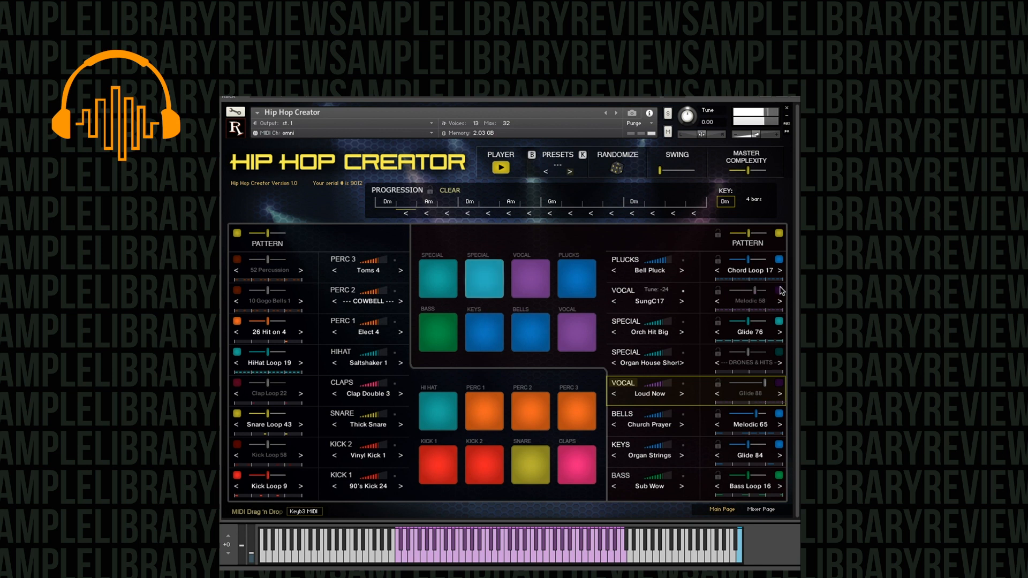
left_click(780, 260)
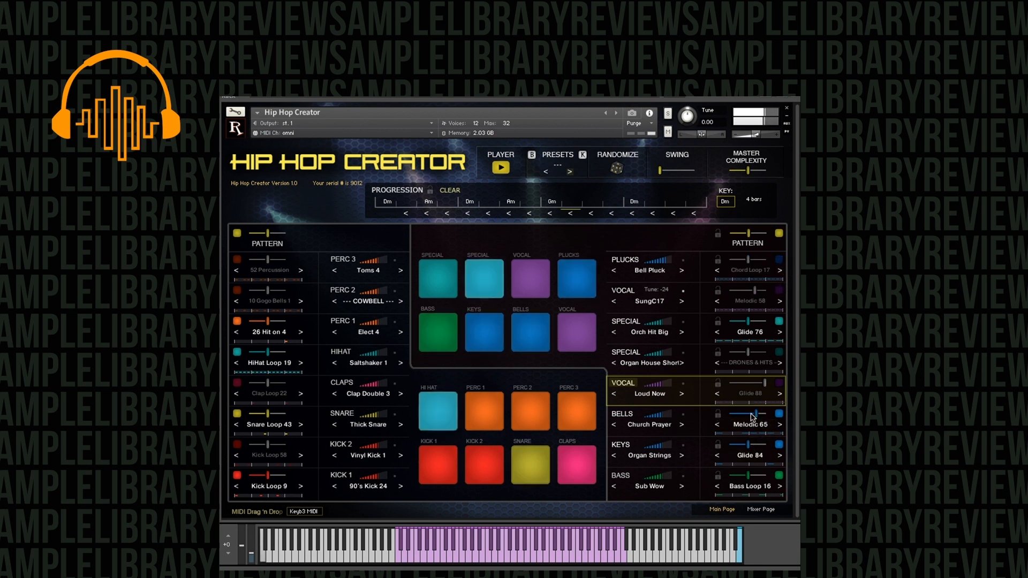
left_click_drag(756, 415, 744, 415)
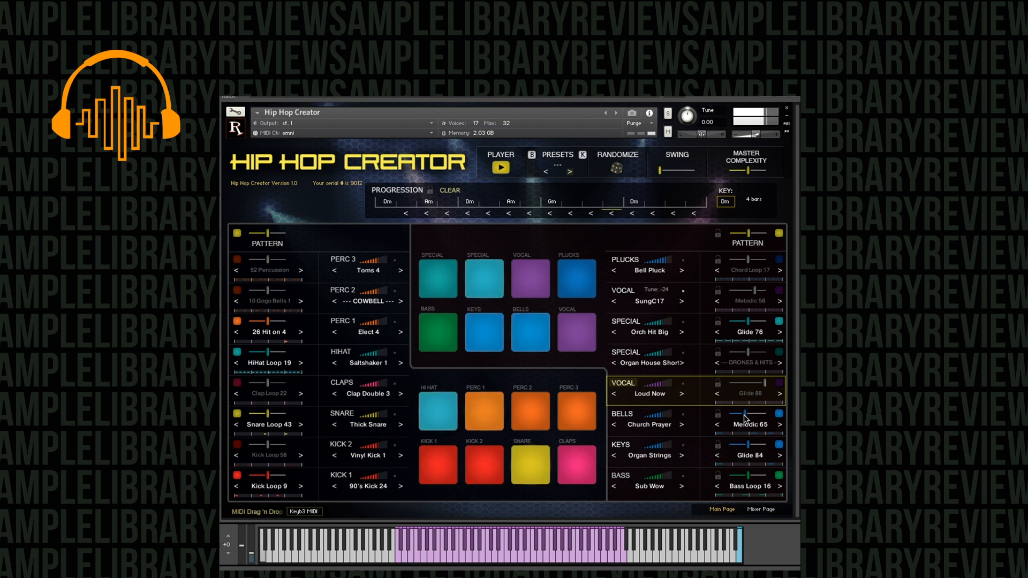
left_click(779, 415)
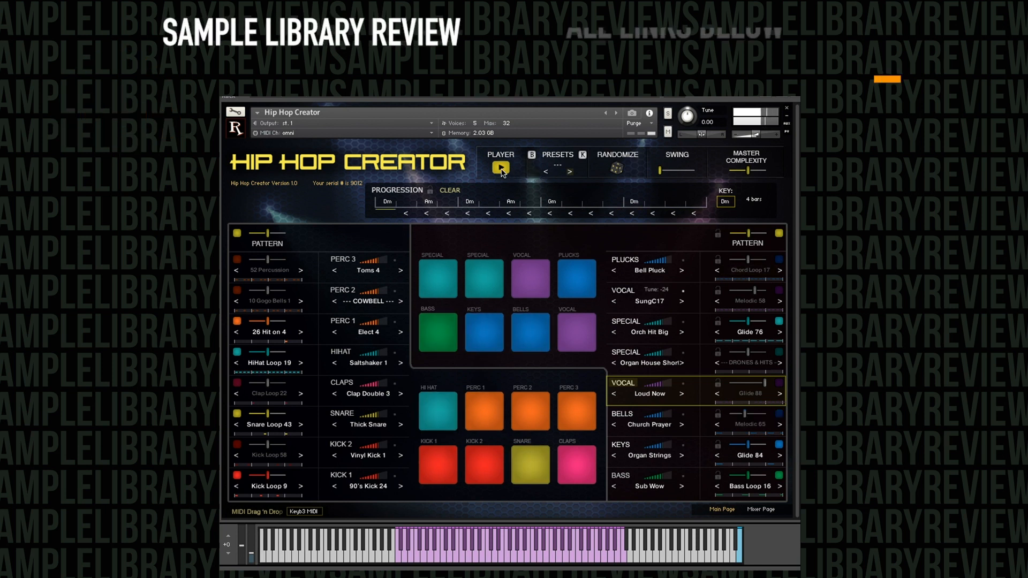
Stop the player, turn off all melodic patterns together, and restart playback with only the drums
left_click(502, 168)
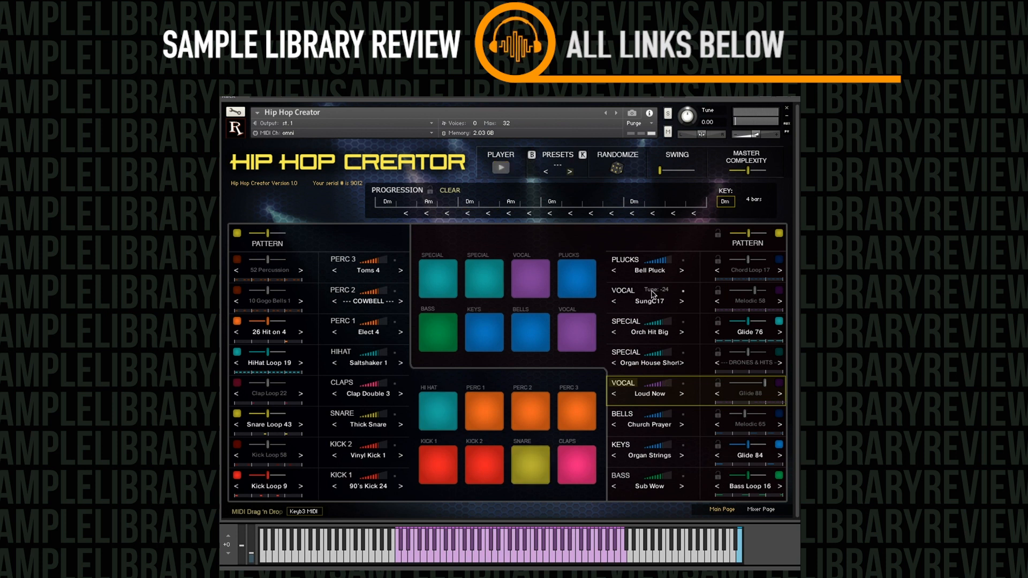
left_click(778, 234)
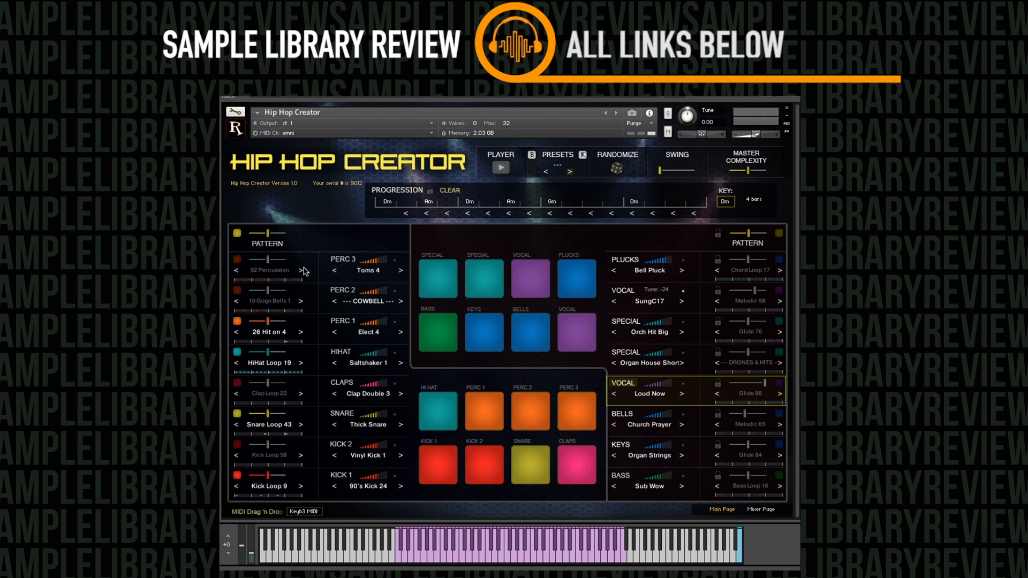
left_click(500, 169)
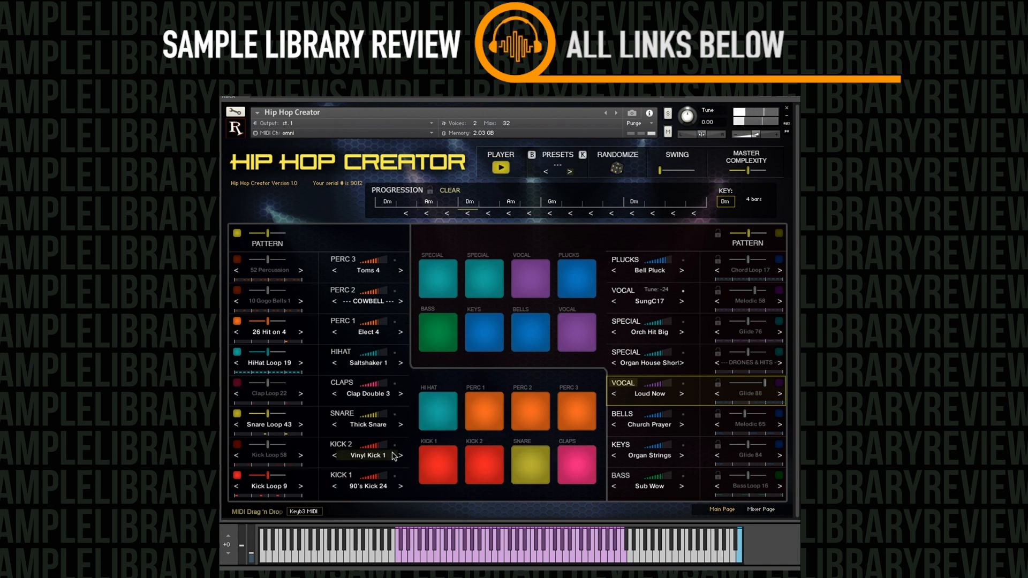
Raise the snare volume to 11.5, try Hard Snare 1, and load Deep Snare as the snare sound
mouse_move(375, 419)
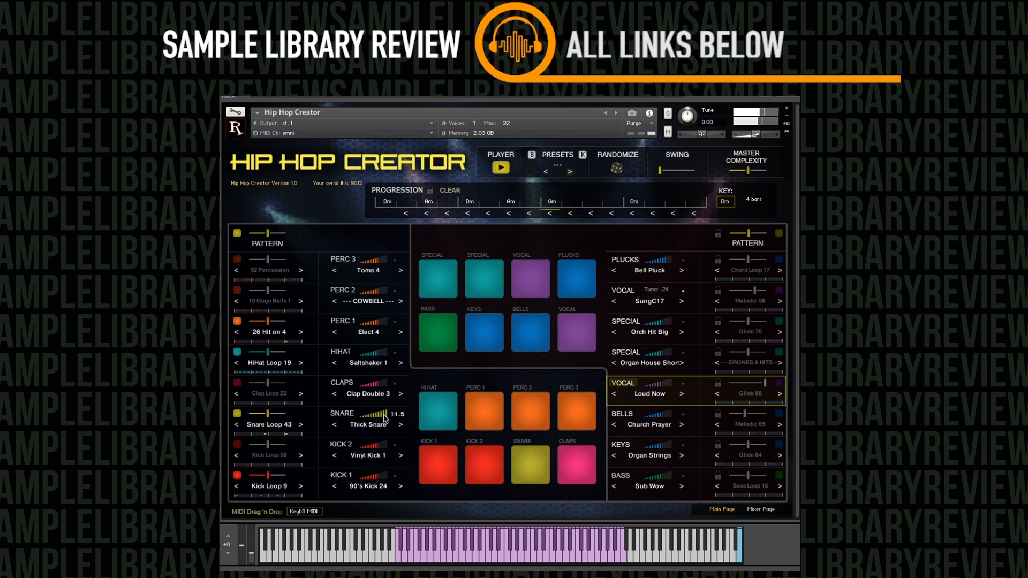
left_click(377, 423)
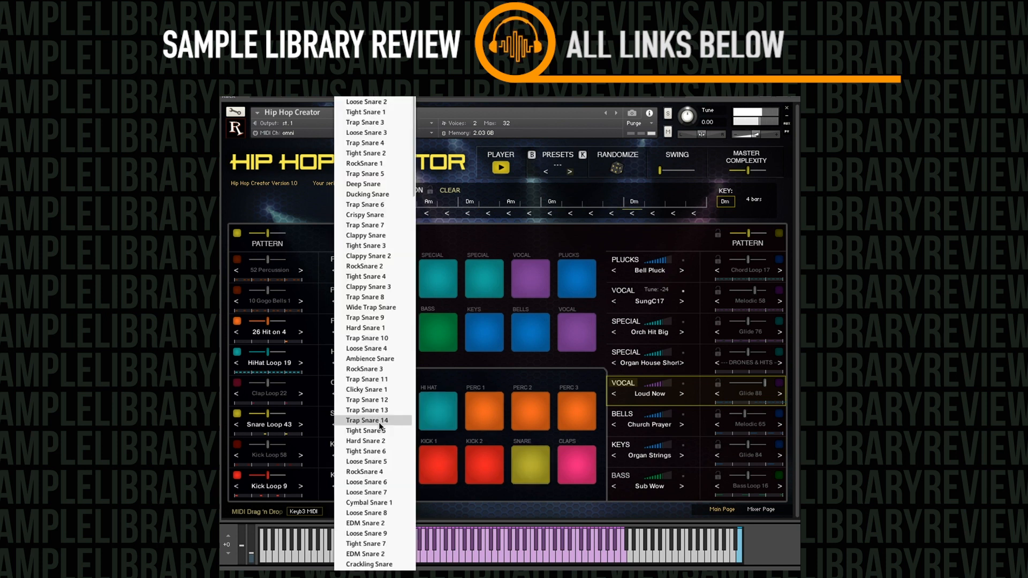
left_click(381, 329)
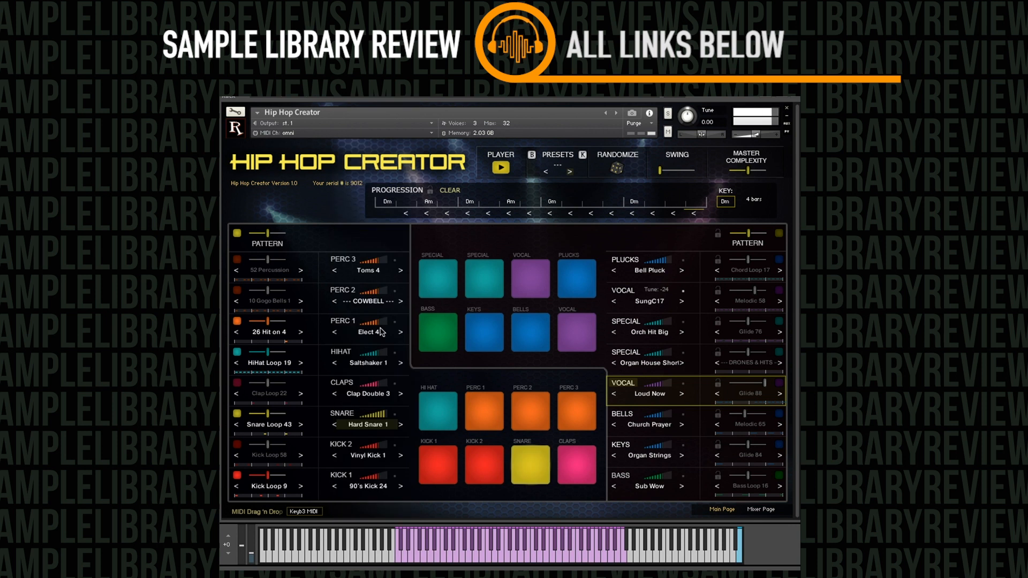
left_click(380, 423)
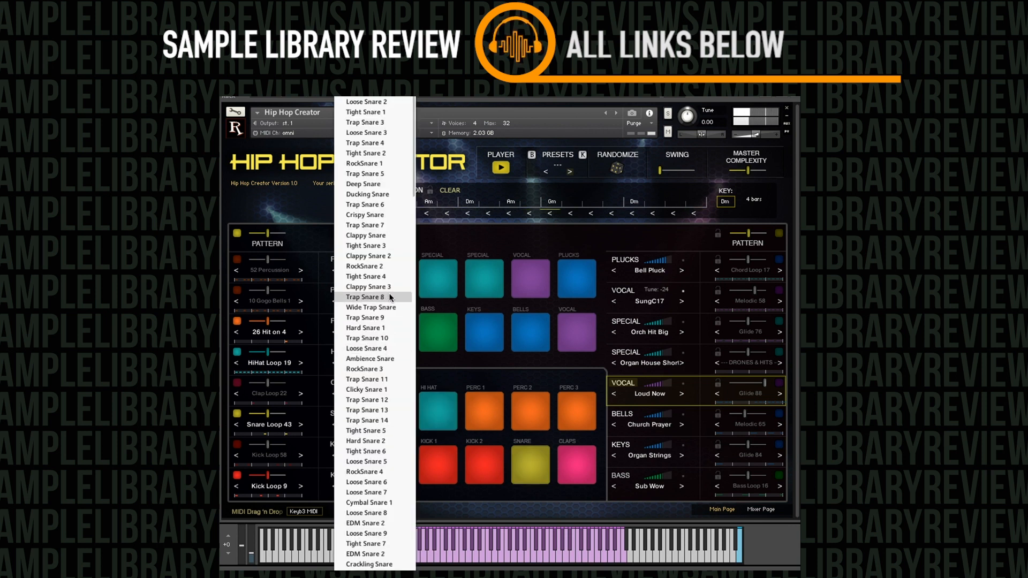
left_click(380, 183)
Enable tuning for the Deep Snare and set it to +1
mouse_move(382, 419)
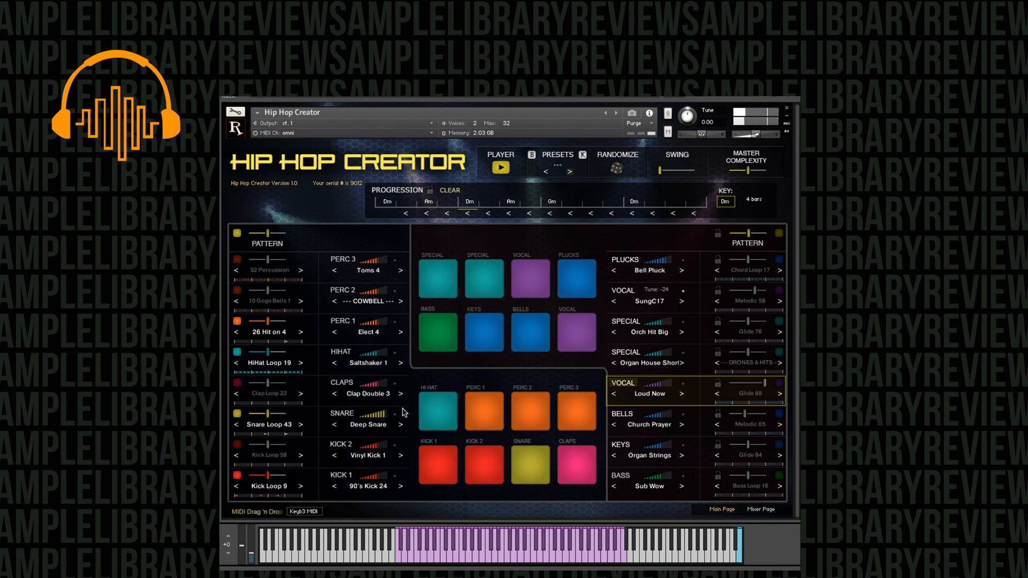
left_click(395, 415)
left_click_drag(380, 414, 383, 401)
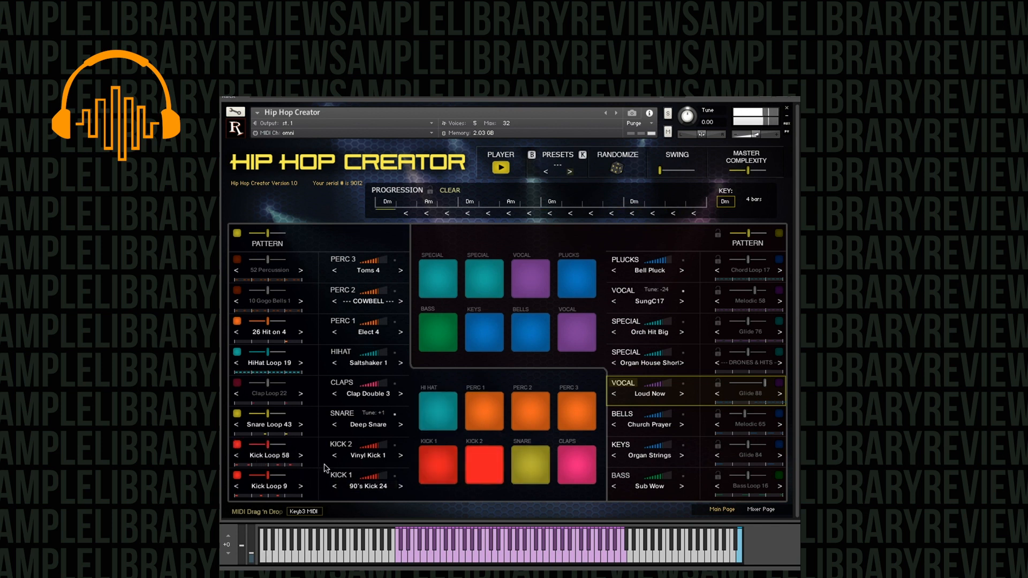
Lower the Kick Loop 58 complexity, and set Kick 1 to TopKick 5 at volume 6.5 with the Kick Loop 11 pattern
left_click_drag(267, 445, 257, 445)
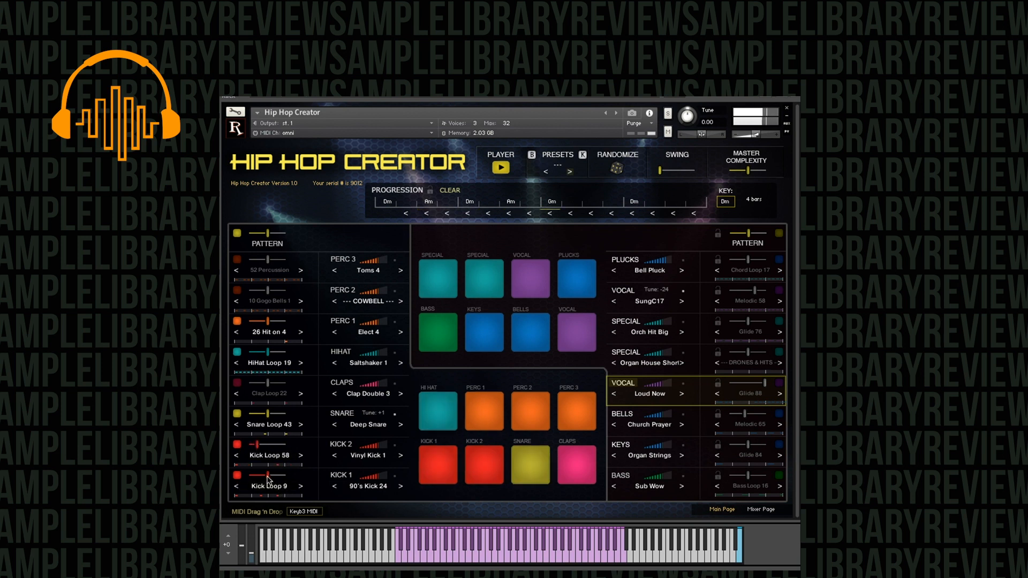
left_click(369, 487)
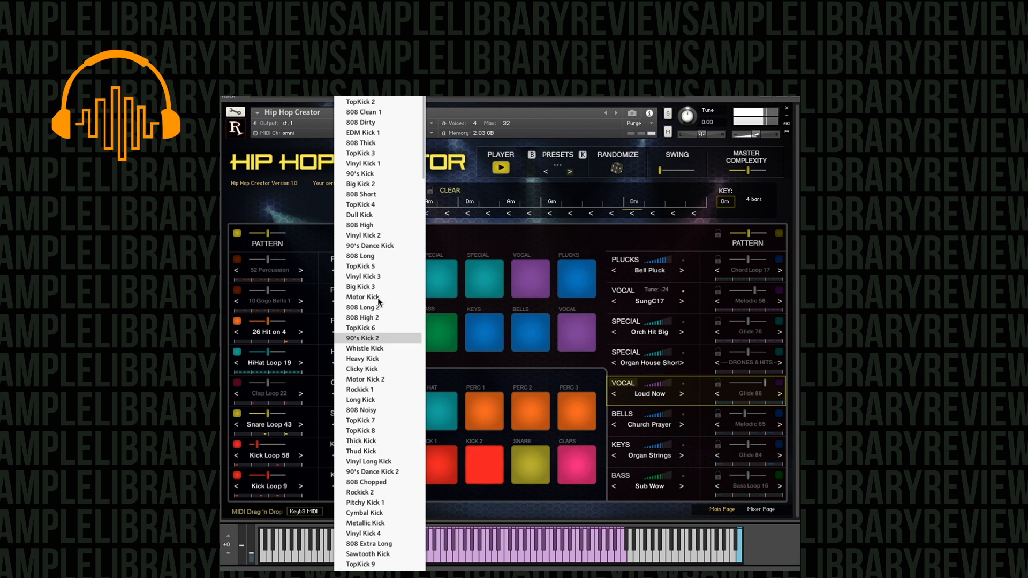
left_click(377, 266)
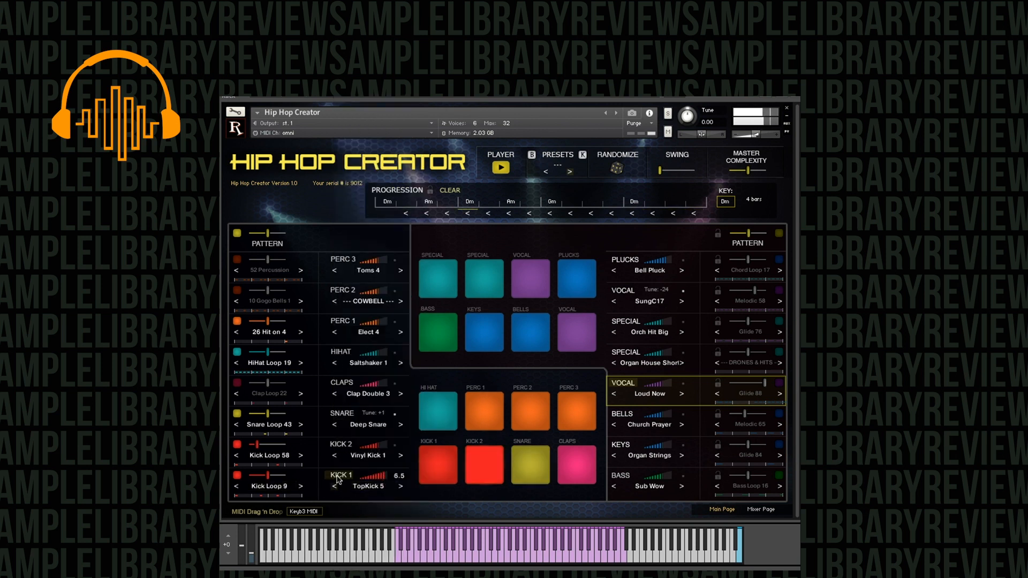
left_click(301, 486)
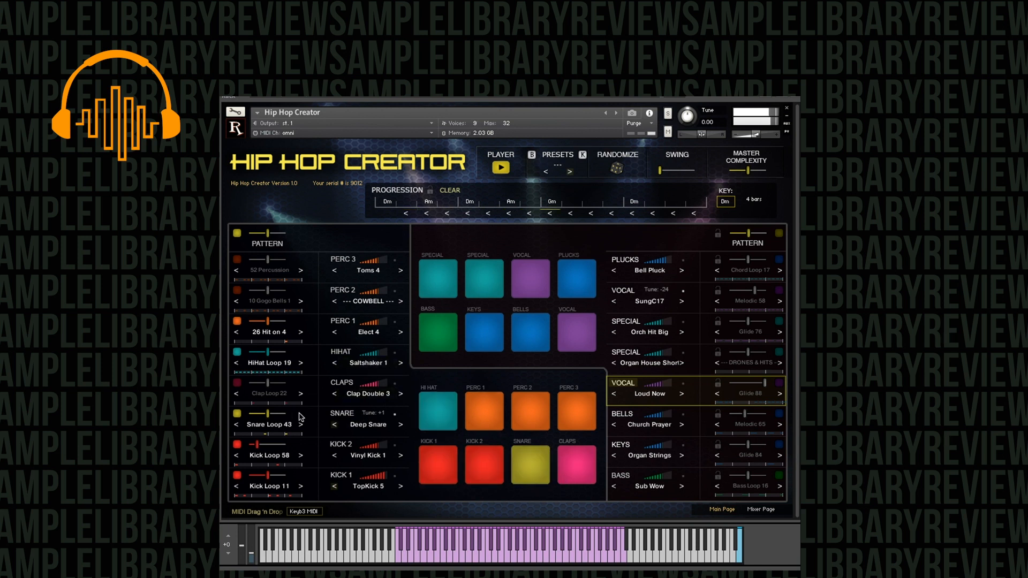
Enable the Clap Loop 22 pattern at maximum complexity and raise the claps volume to 6.5
left_click(238, 383)
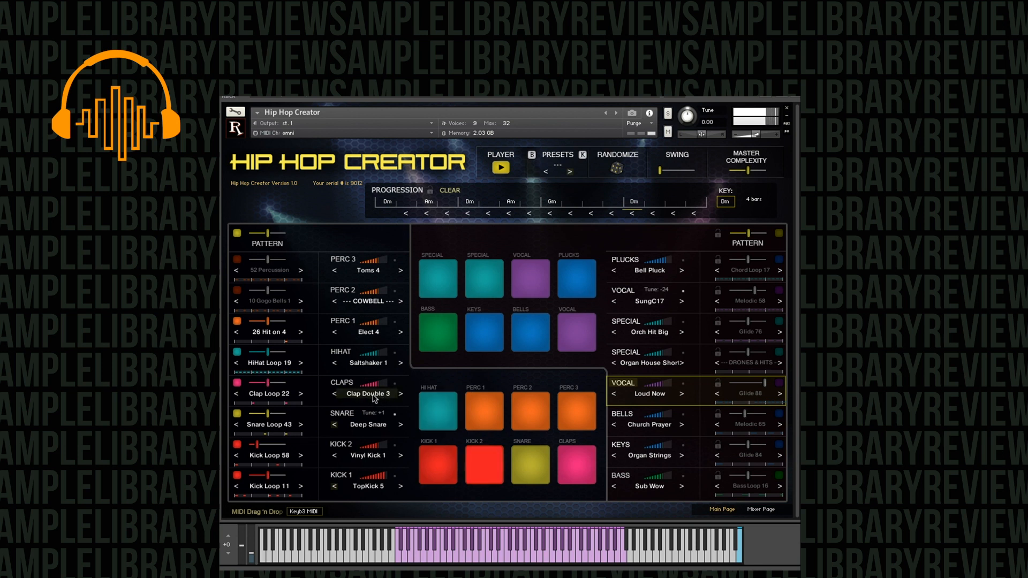
left_click_drag(268, 384, 289, 384)
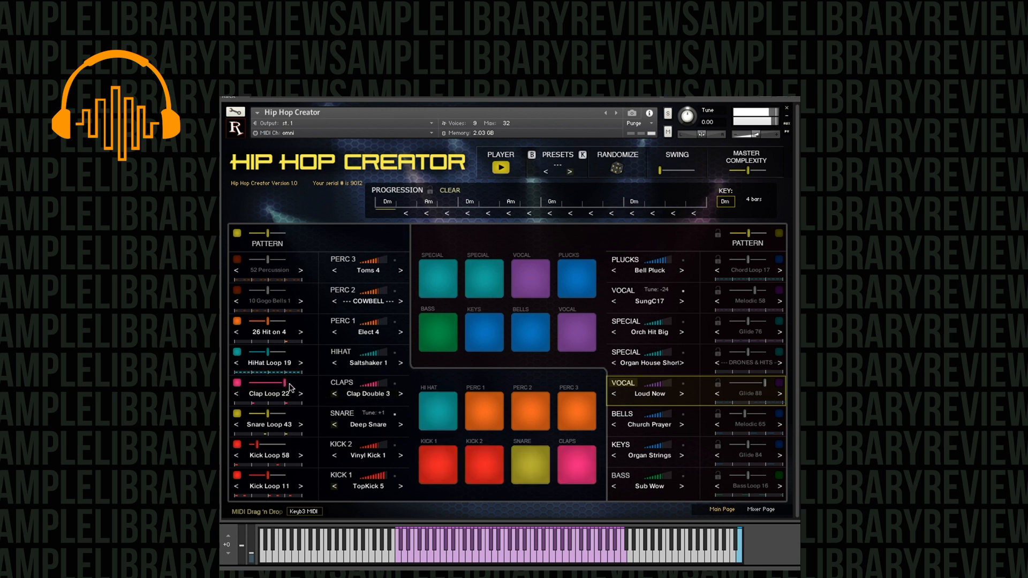
left_click(381, 386)
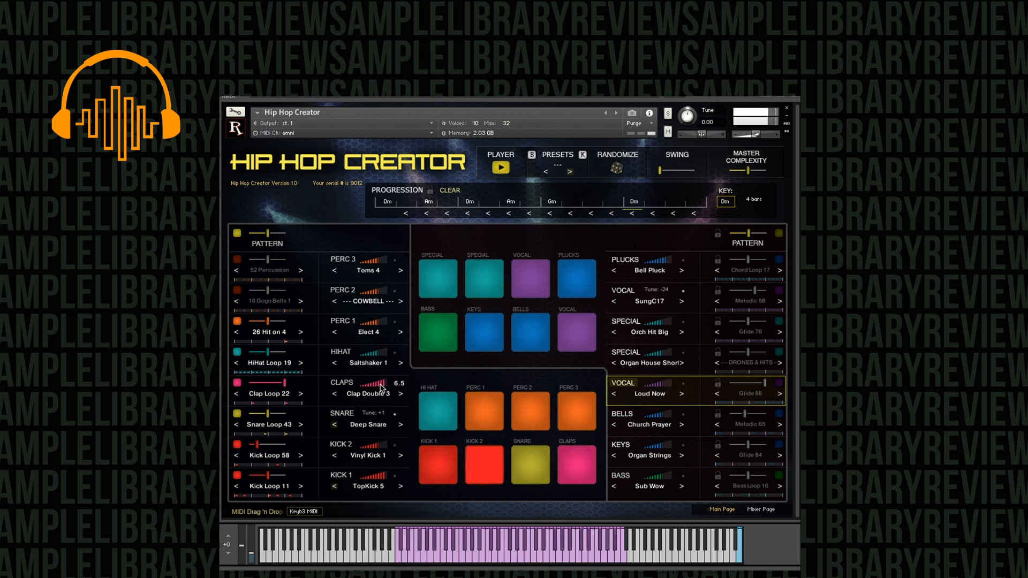
Turn the melodic patterns back on, and reduce the master complexity and the overall melodic pattern complexity to minimum
left_click(778, 235)
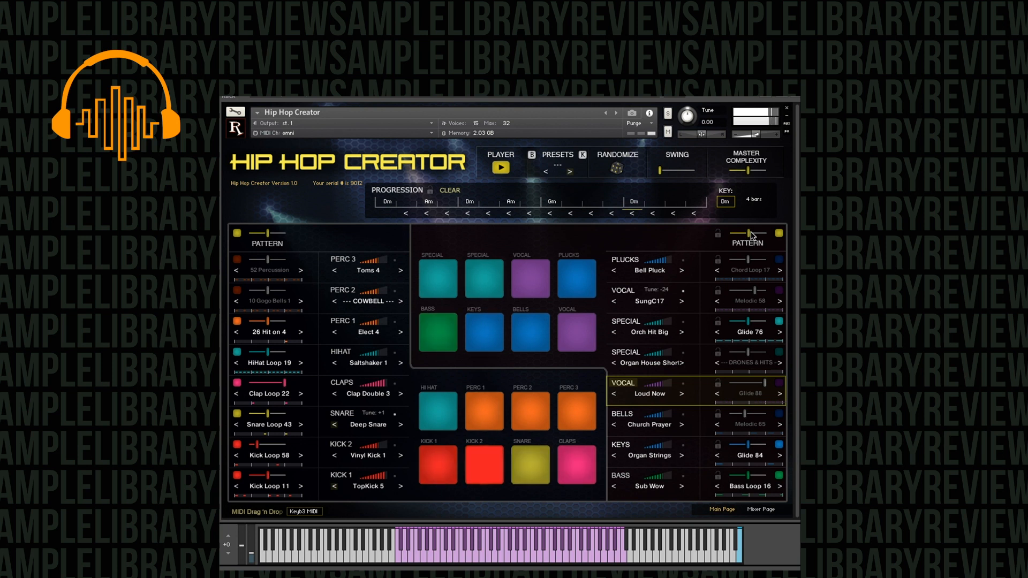
left_click_drag(748, 170, 703, 175)
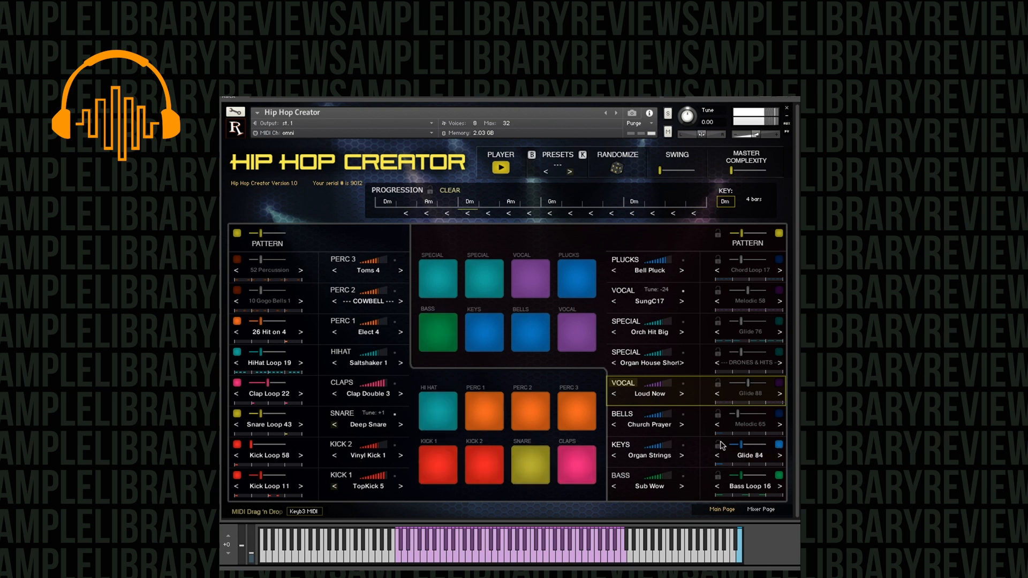
left_click_drag(664, 454, 665, 464)
left_click_drag(742, 234, 718, 237)
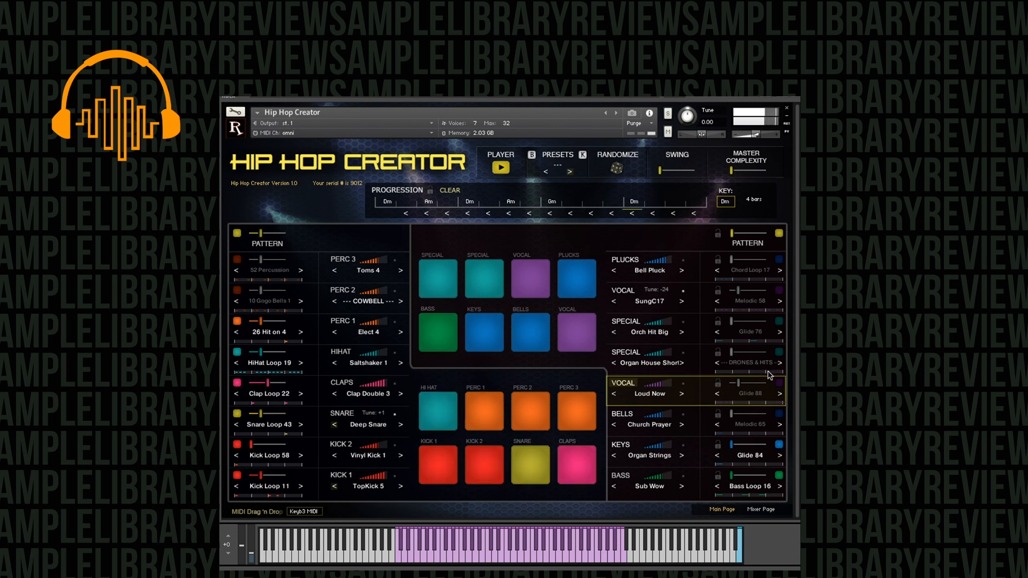
Enable the Glide 76 and Drones & Hits patterns, and try maximum overall melodic complexity before settling near the middle
left_click(780, 323)
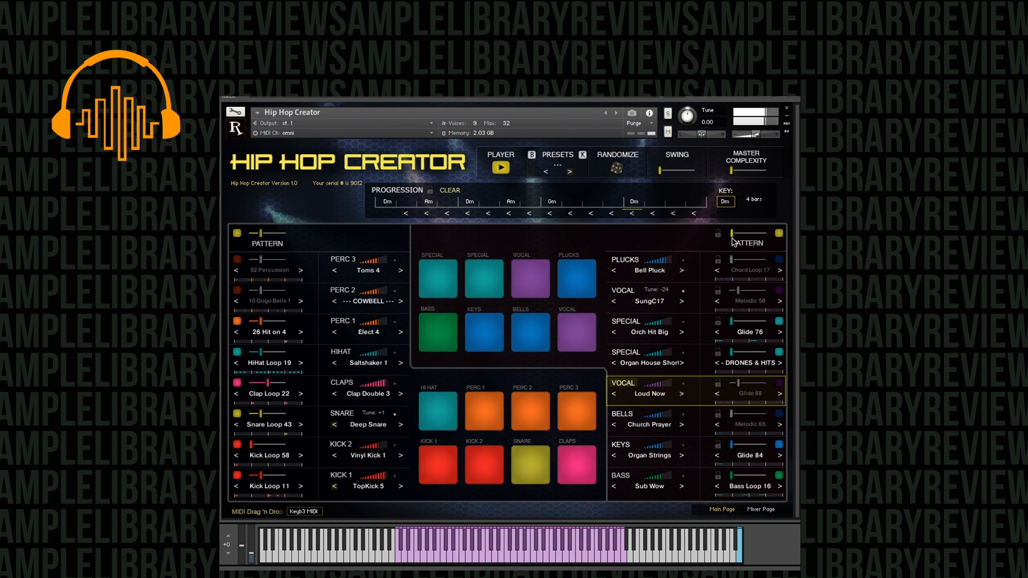
left_click_drag(733, 239, 792, 236)
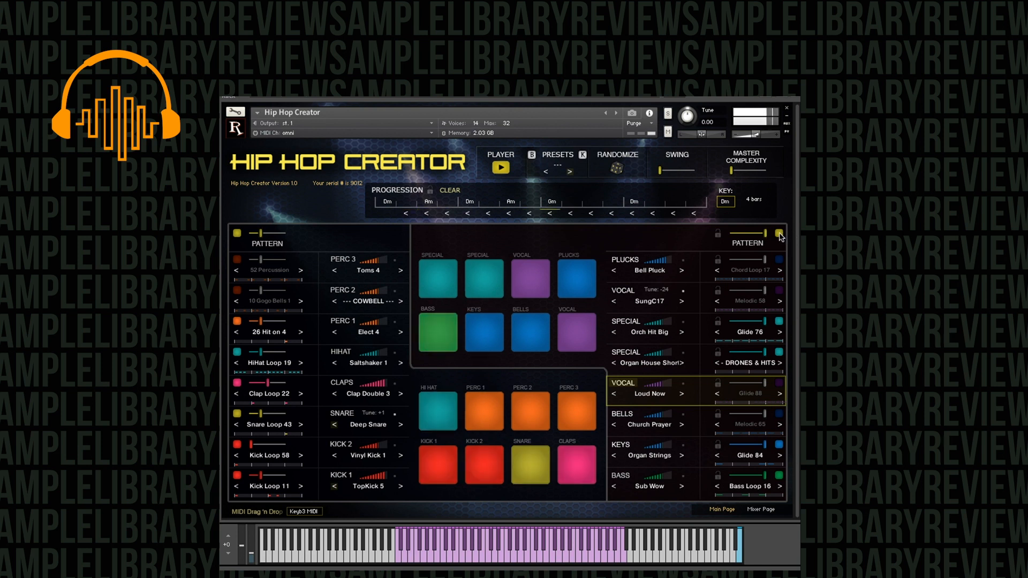
left_click_drag(765, 234, 751, 240)
Stop the player, select the Organ House Short instrument, and switch to Orch Hit Big to audition it on the keyboard
left_click(501, 169)
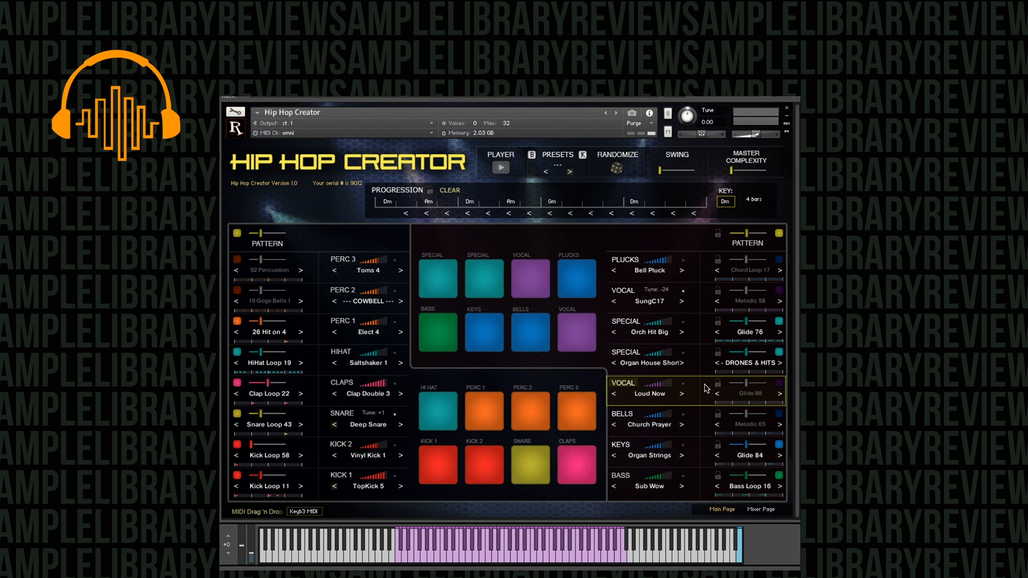
left_click(638, 355)
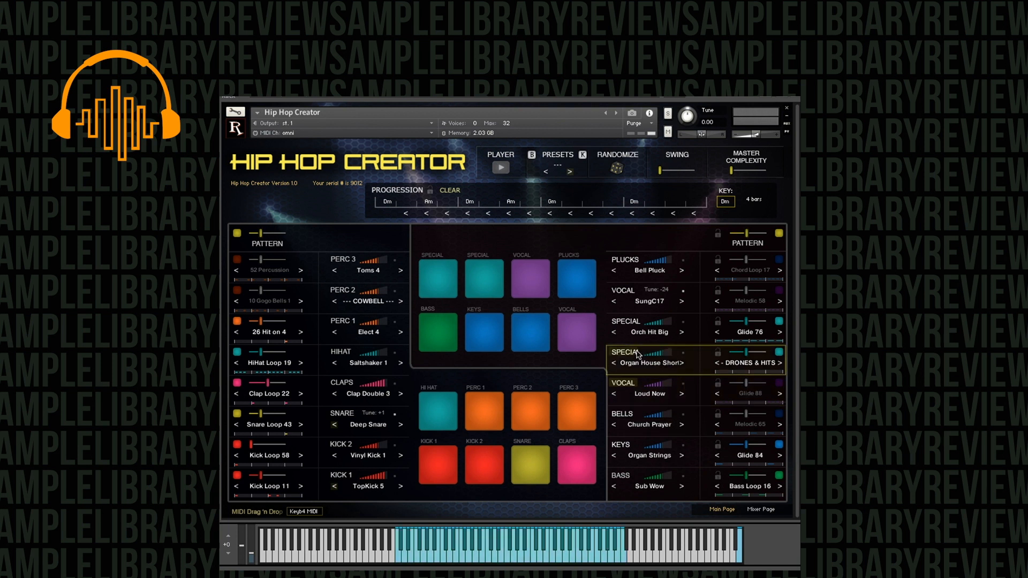
left_click(628, 323)
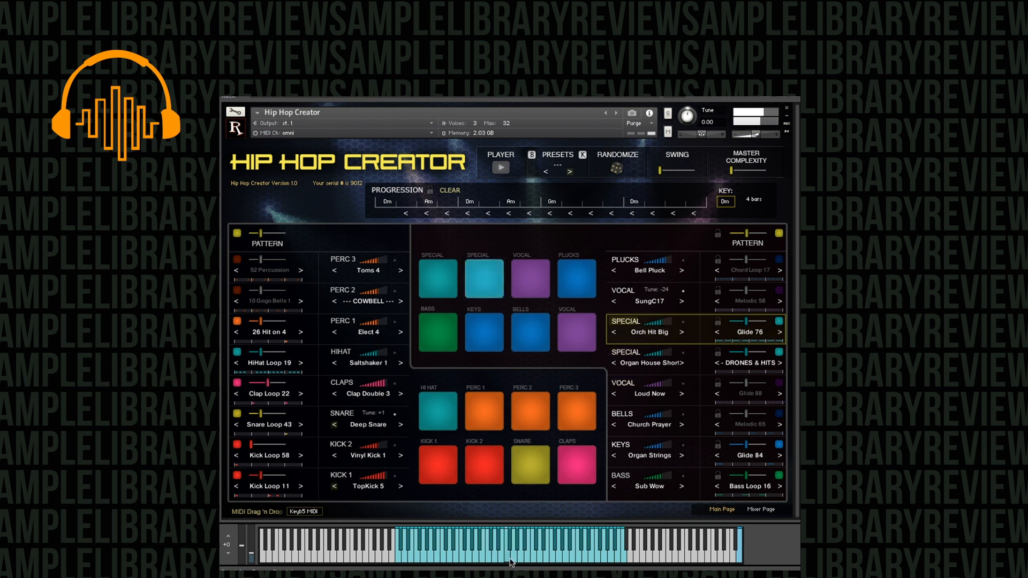
Select the Organ House Short slot and audition its sound with low and high notes on the keyboard
left_click(628, 355)
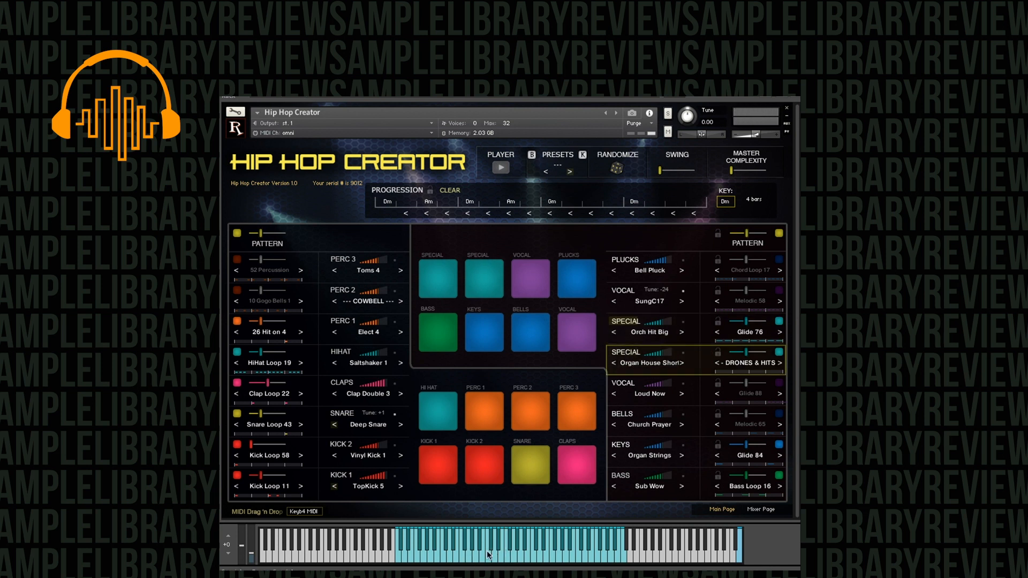
left_click(436, 563)
left_click(559, 562)
left_click(556, 551)
Replace Organ House Short with Elect Hitar with buzz, audition it on the keyboard, and raise its volume to 12.0
left_click(662, 363)
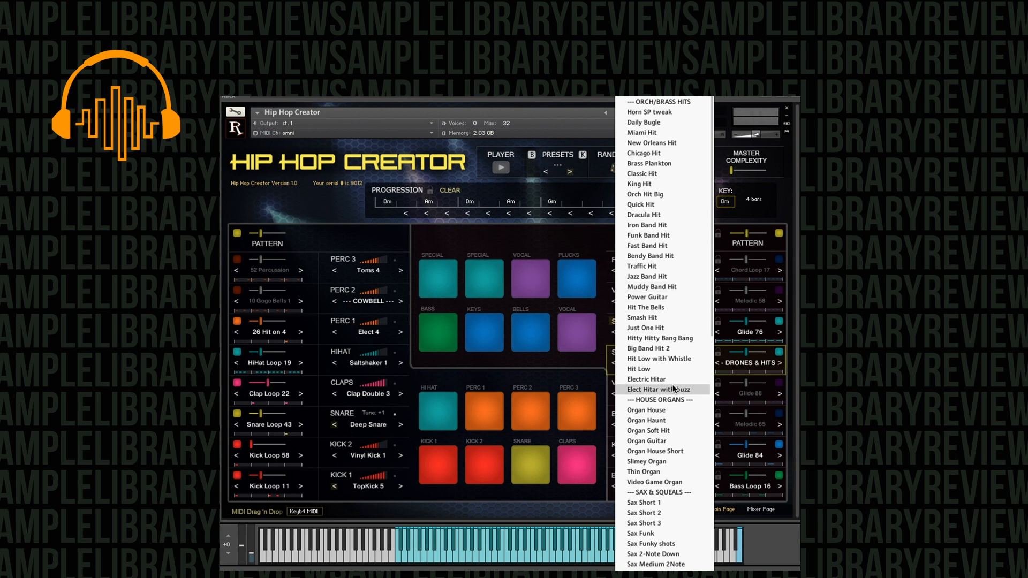
scroll(675, 389, "down", 15)
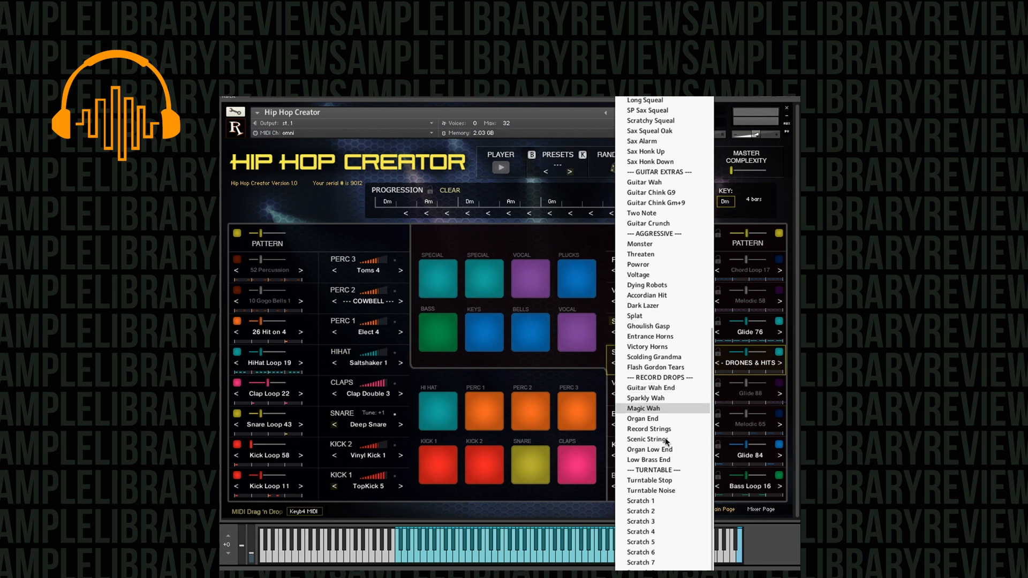
left_click(521, 554)
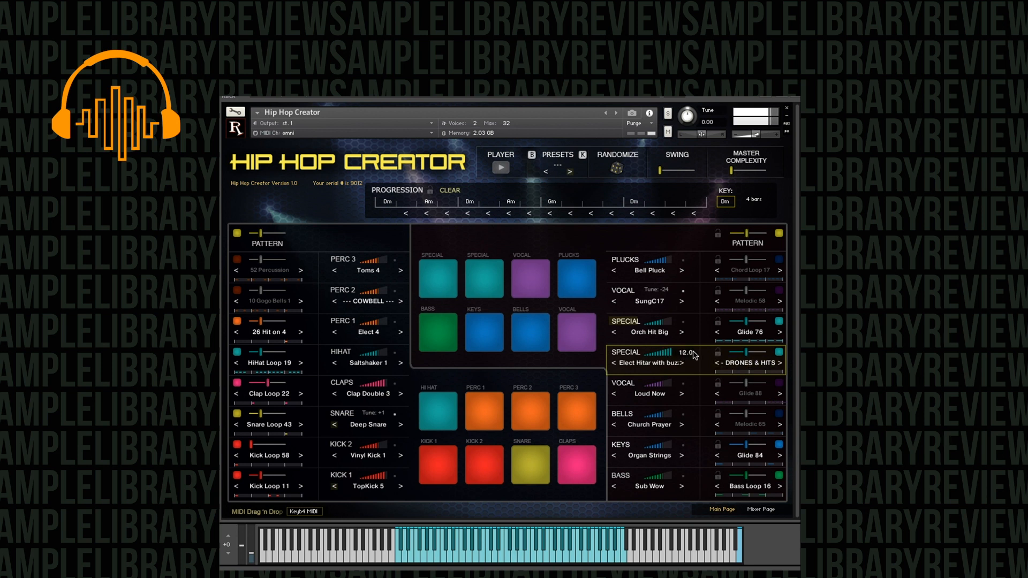
Play the arrangement, reduce the overall melodic pattern complexity to minimum, and stop the player
left_click(501, 168)
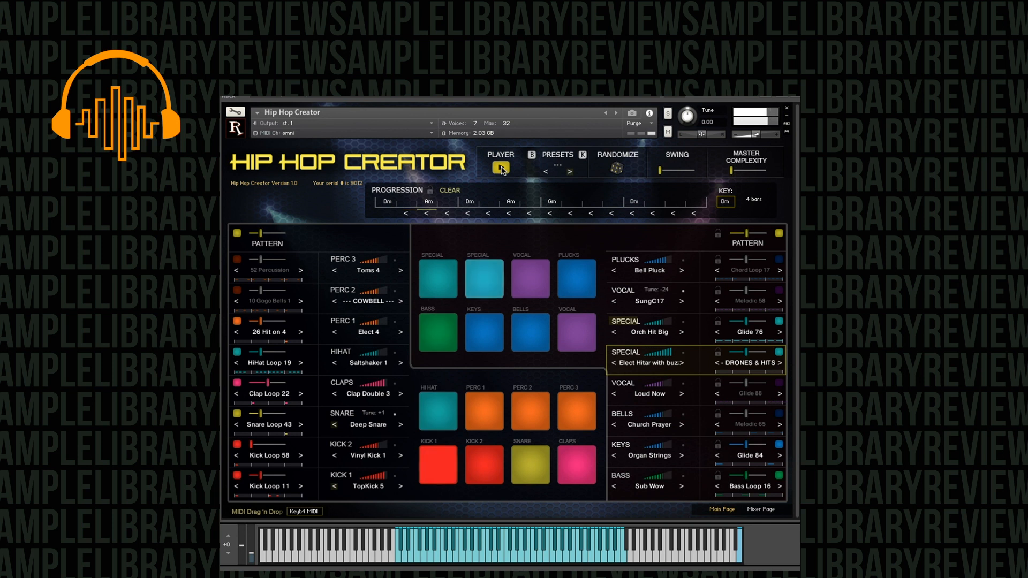
left_click_drag(747, 233, 726, 241)
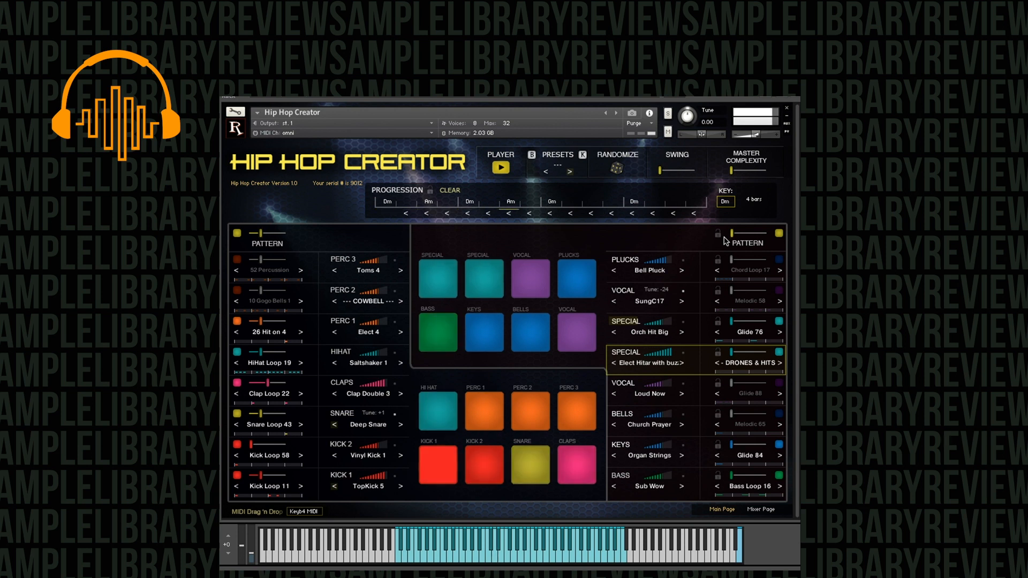
left_click(502, 167)
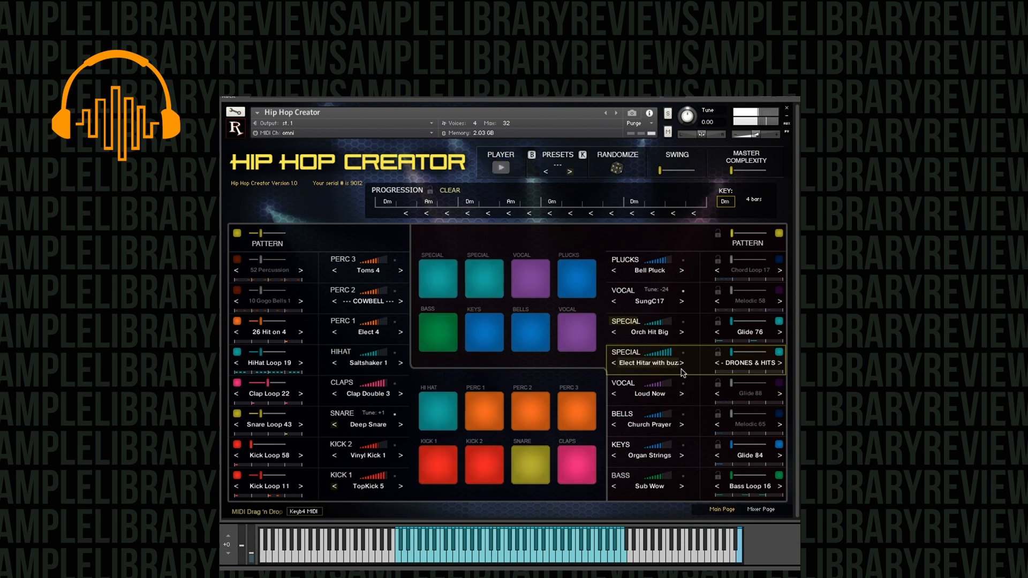
Change the Elect Hitar slot's instrument category to Keys with the Rhodes sound, and stop the player after hearing it
left_click(625, 353)
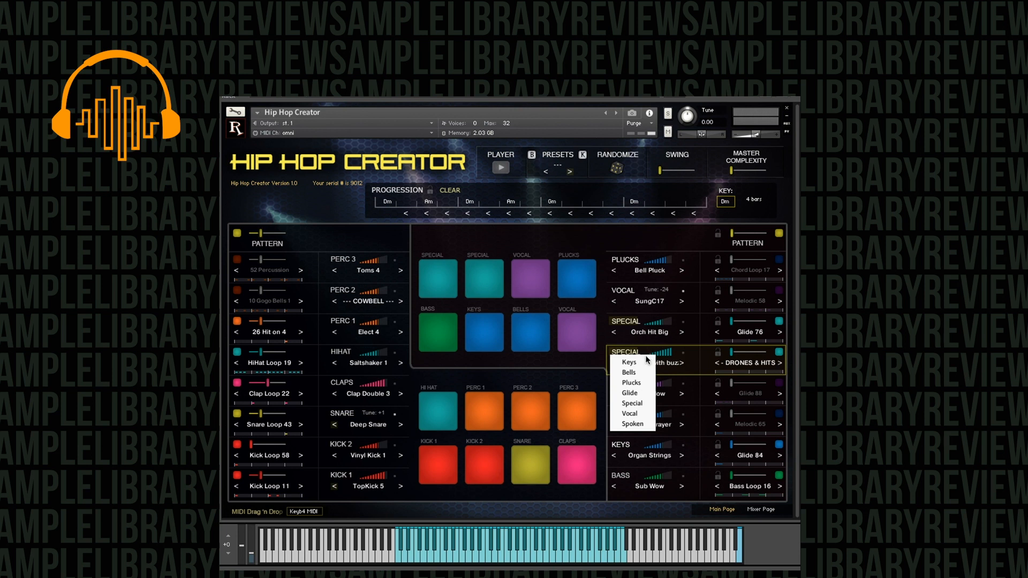
left_click(640, 365)
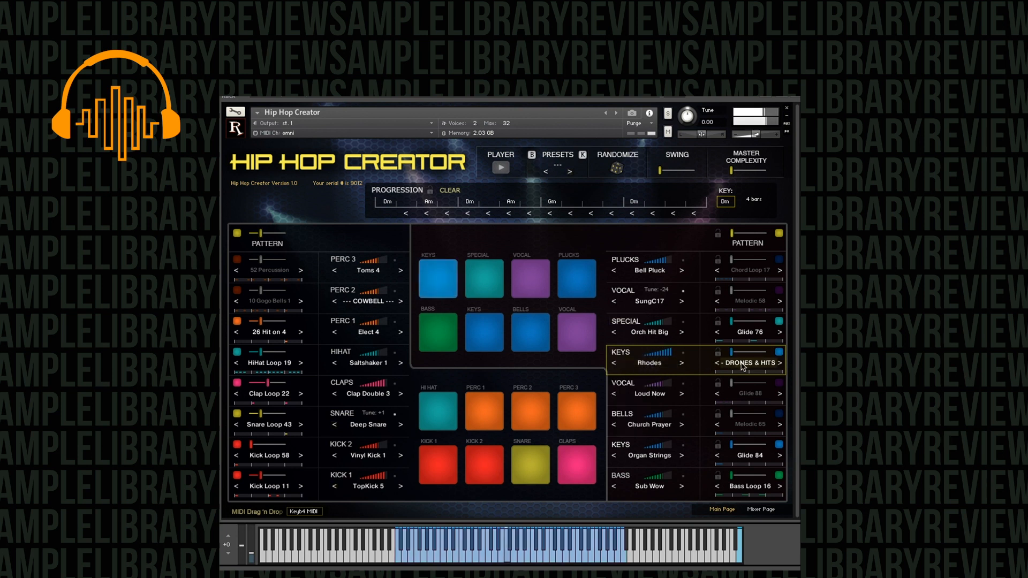
left_click(622, 352)
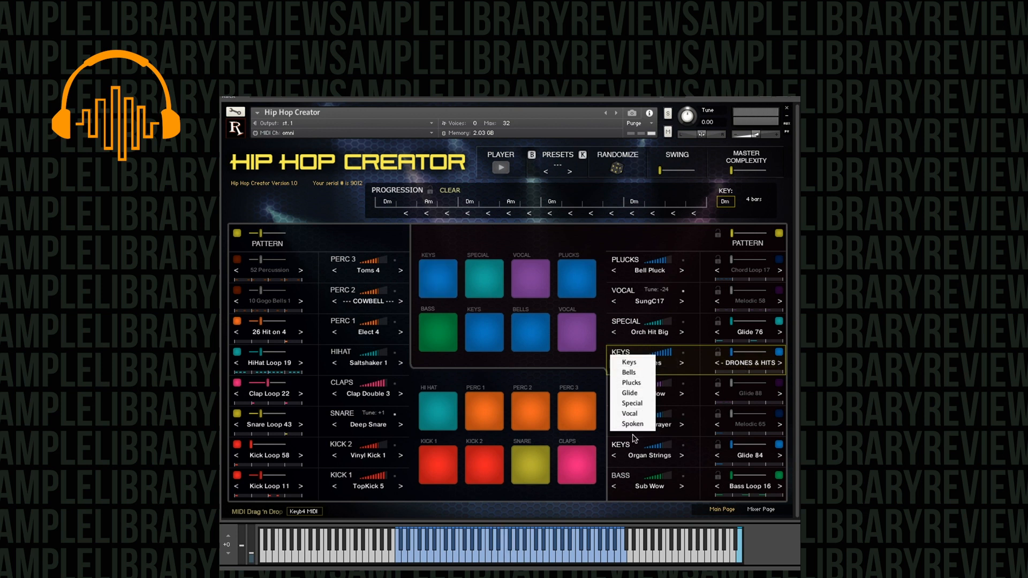
left_click(630, 366)
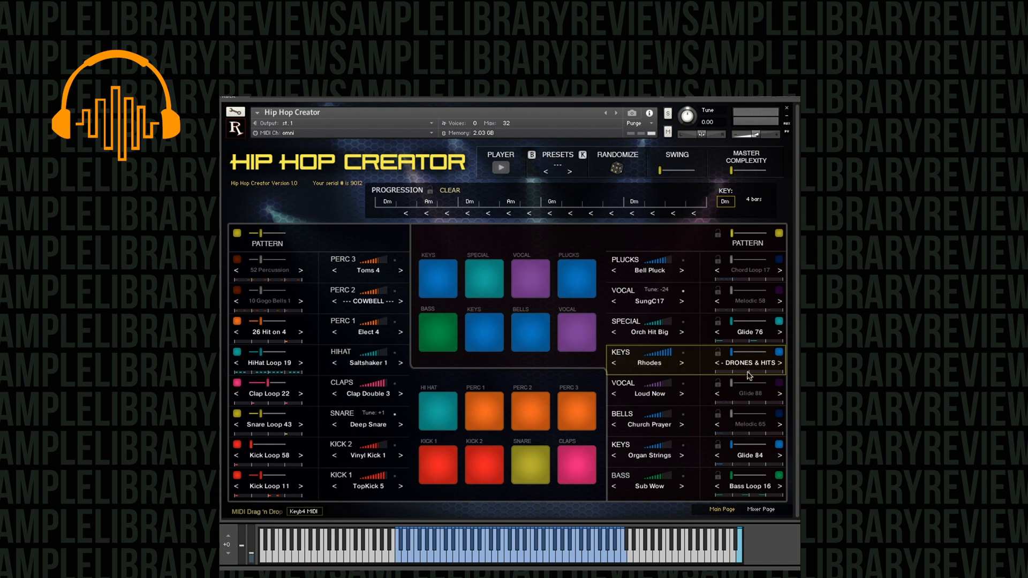
left_click(660, 365)
left_click(657, 368)
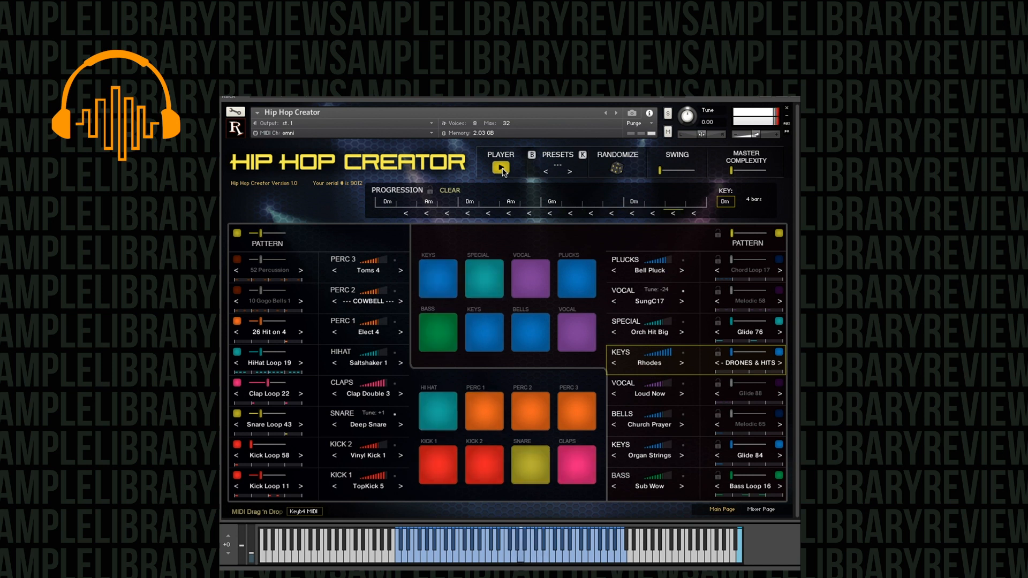
left_click(502, 168)
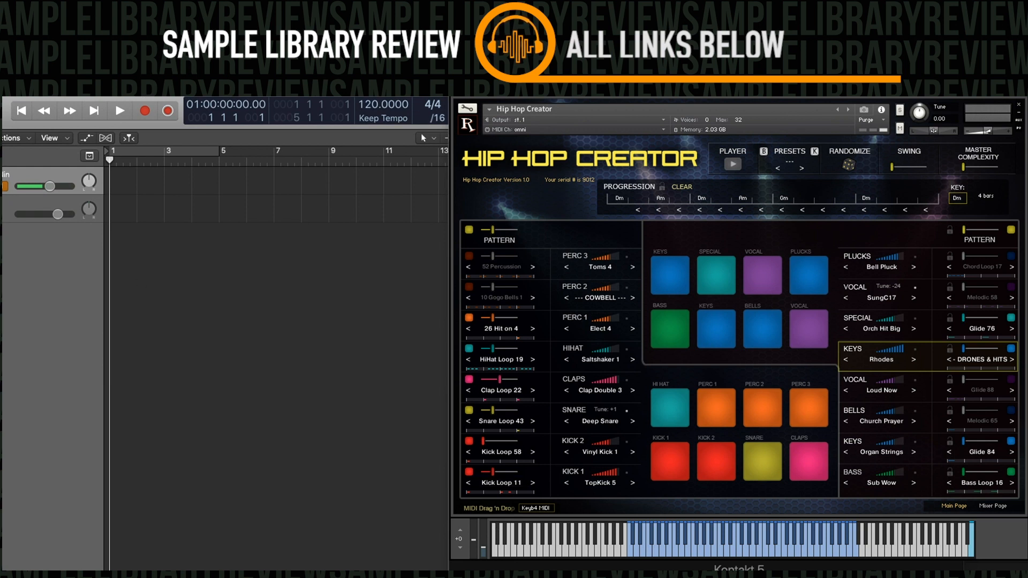
Export the Keyb4 MIDI pattern to the DAW's Inst 1 track at bar 5, and audition its notes in the Piano Roll
left_click_drag(539, 511, 220, 205)
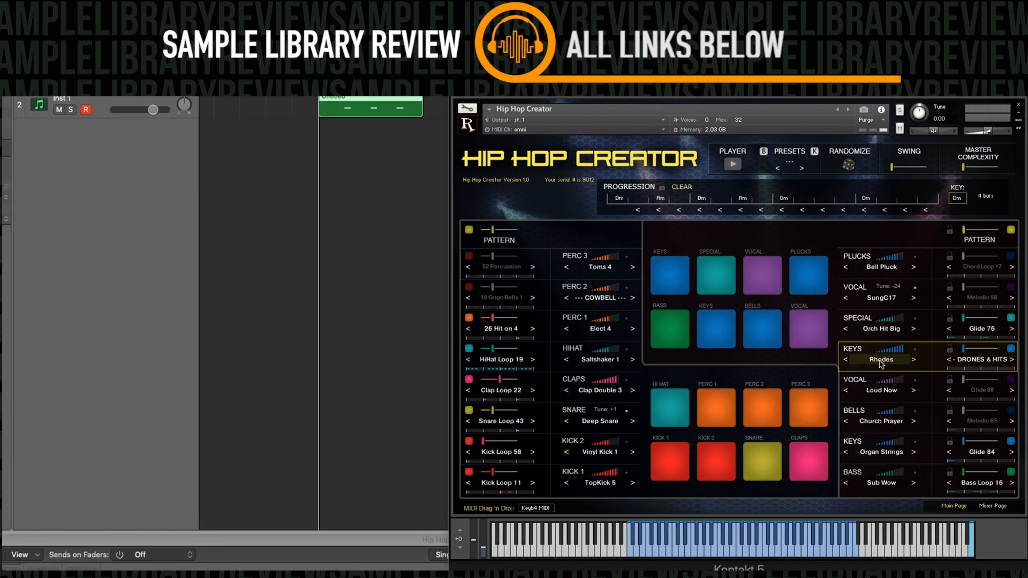
left_click(856, 350)
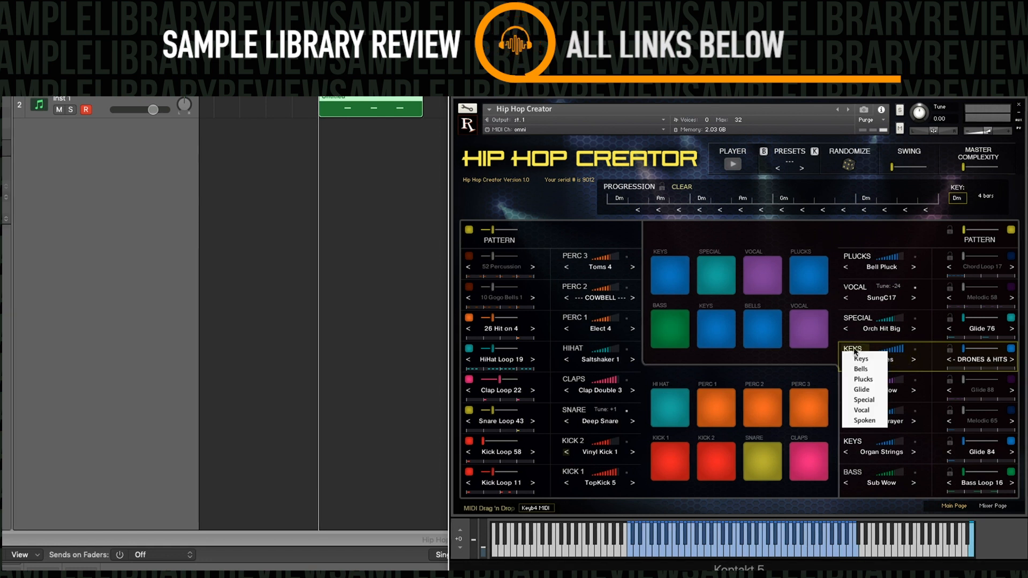
left_click(855, 351)
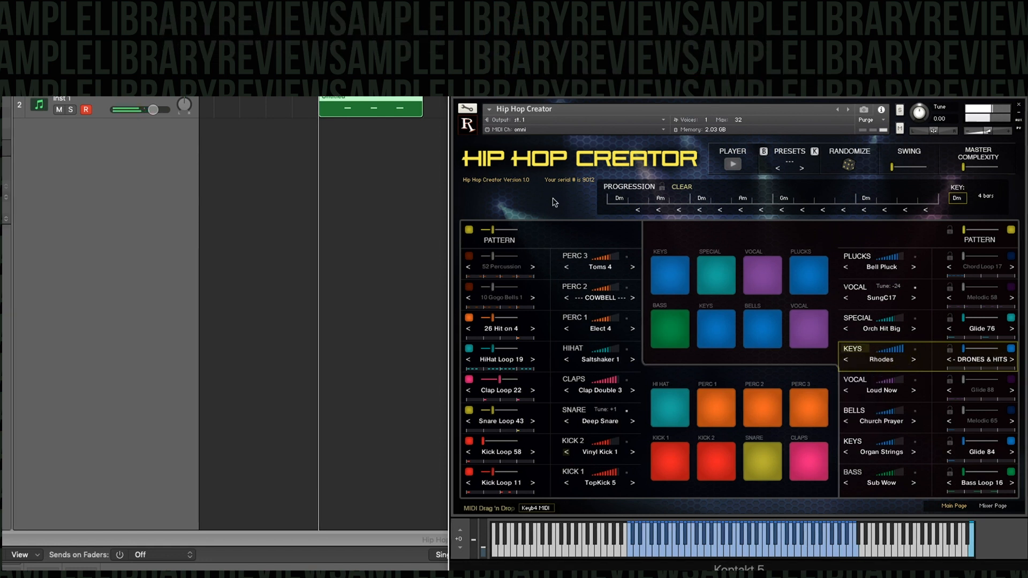
double_click(352, 100)
left_click(218, 420)
left_click(254, 419)
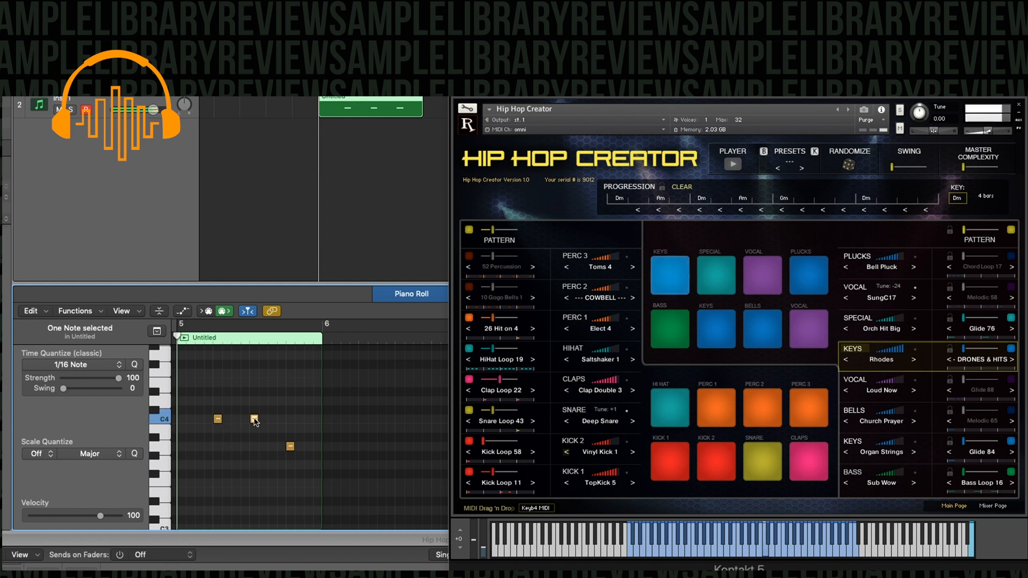
left_click(291, 447)
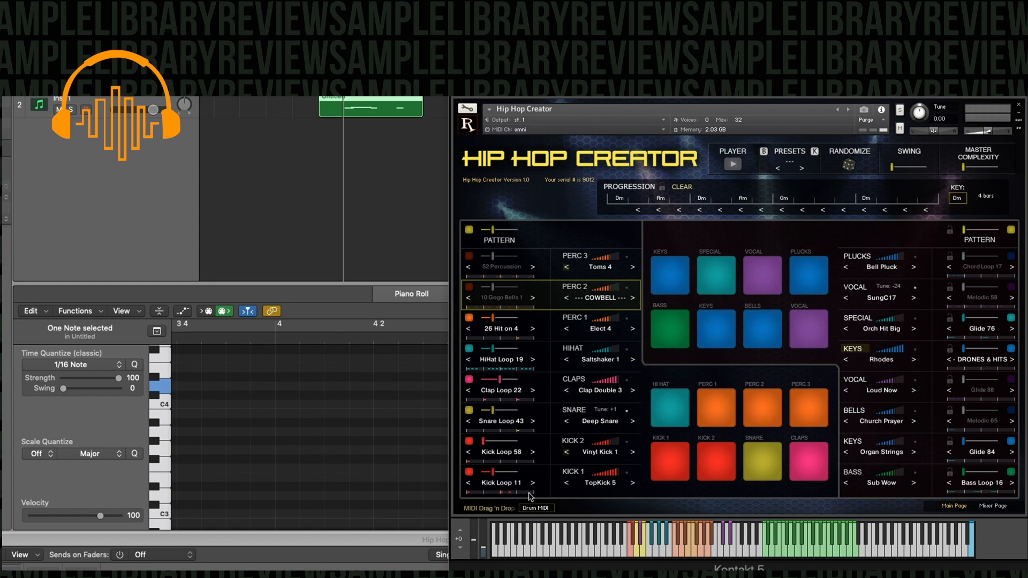
Trigger the player with the purple keyswitch, move the region's first note at bar 5 to D#3, and stop the player
left_click(732, 544)
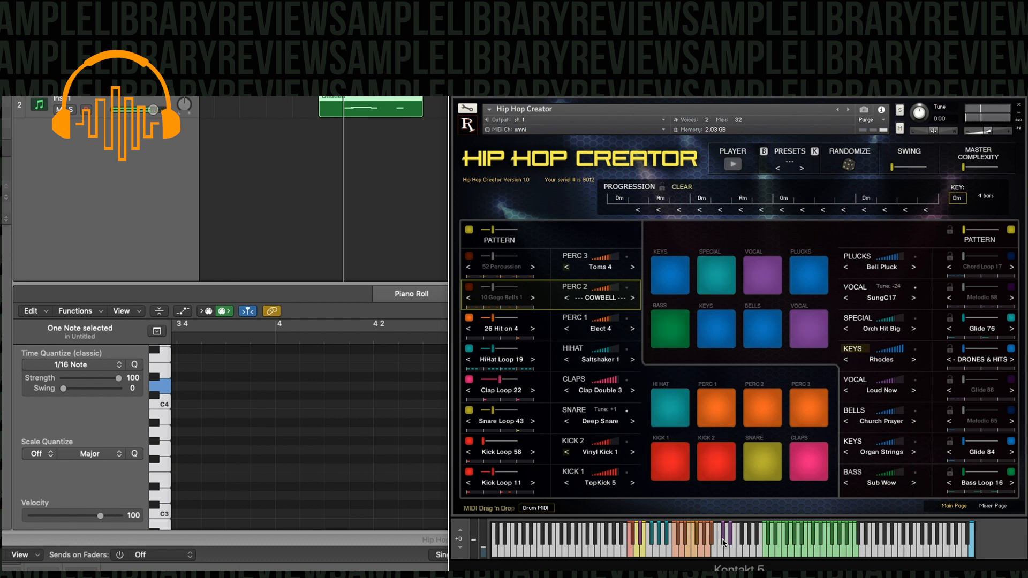
left_click(730, 544)
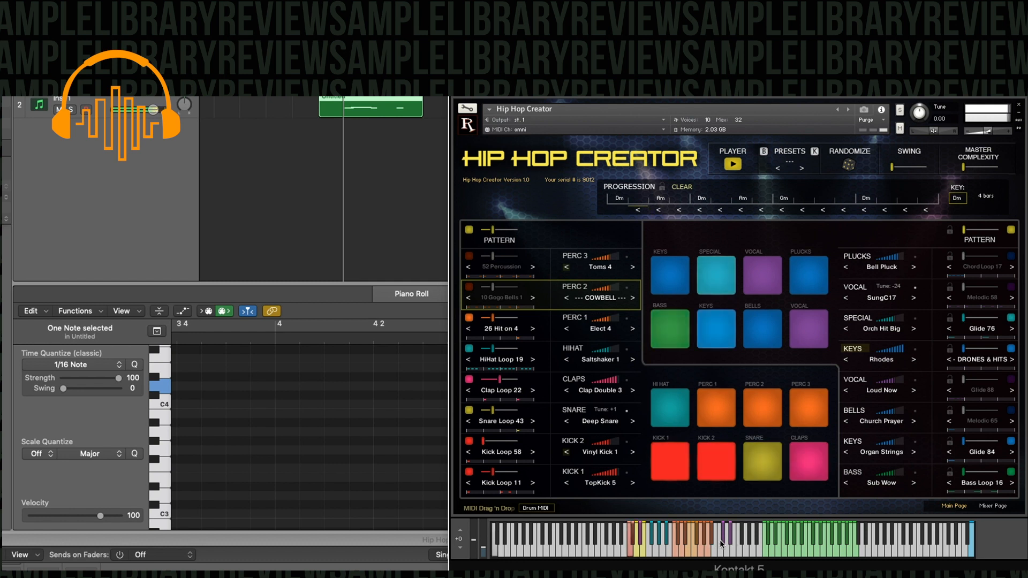
left_click_drag(262, 411, 265, 466)
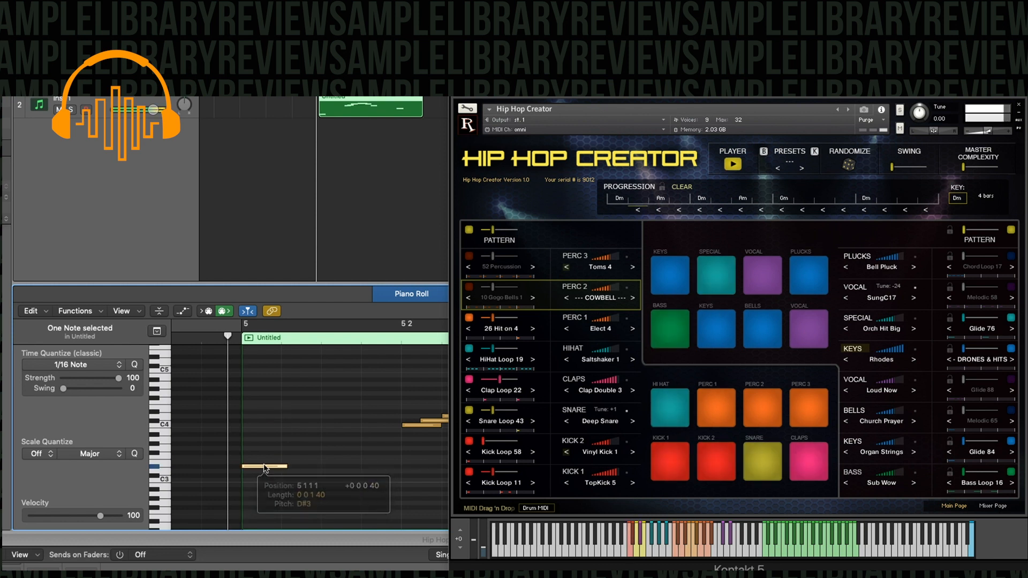
left_click(734, 162)
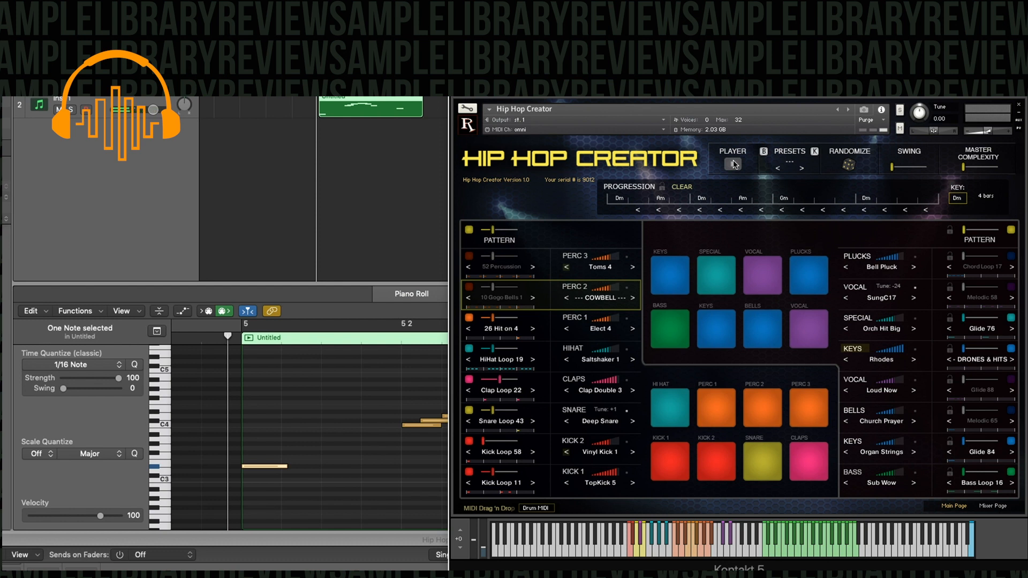
Trigger the player from the Piano Roll keys around C3 and D#3, and play the region to test its keyswitch note
left_click(733, 163)
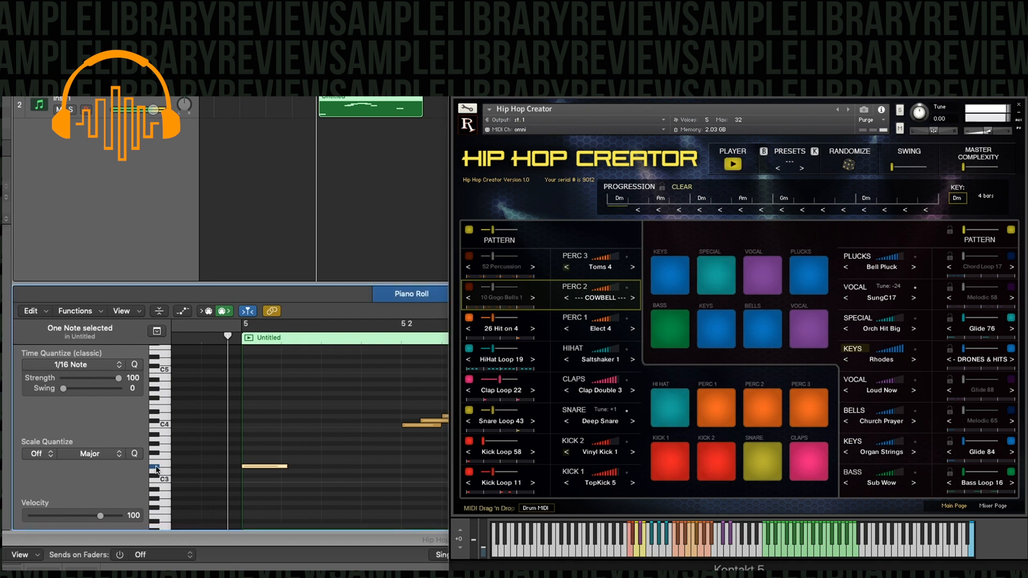
left_click(163, 479)
left_click(156, 475)
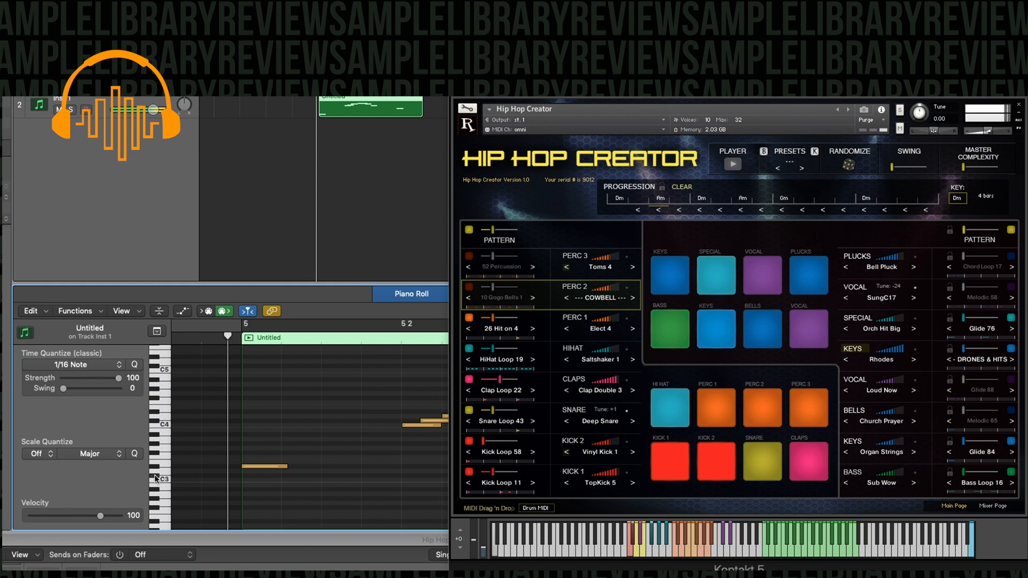
key("space")
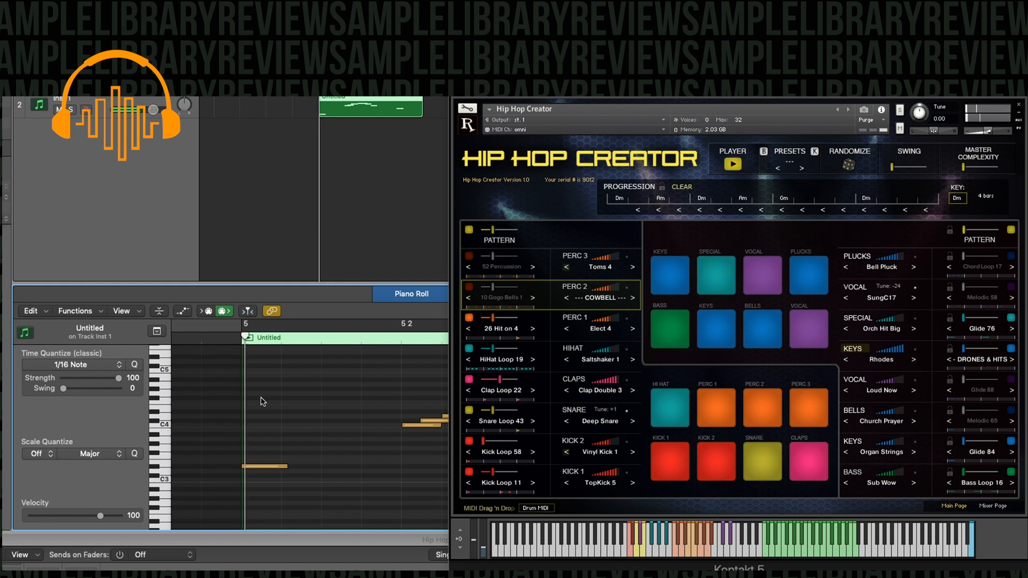
left_click(244, 468)
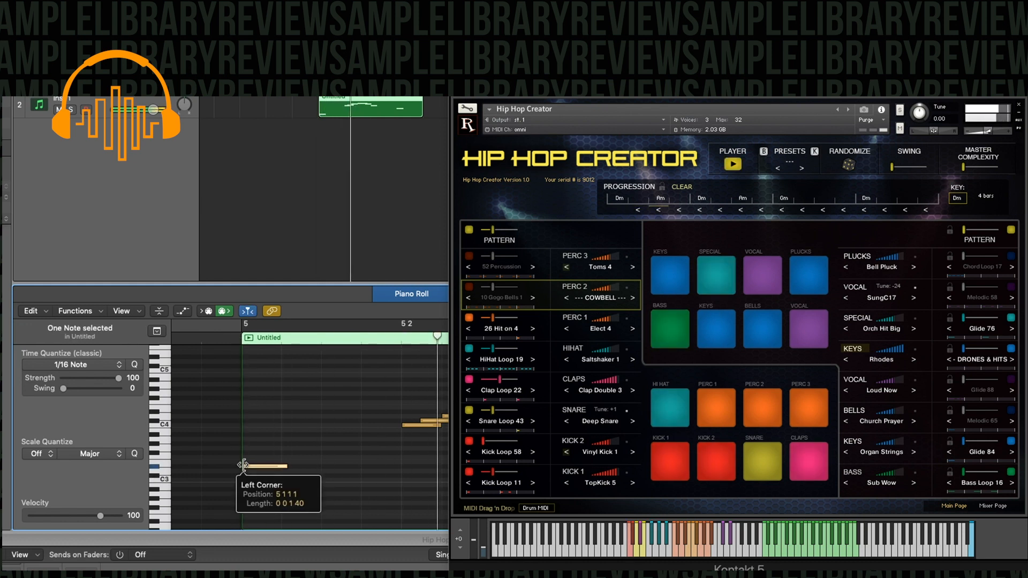
left_click(157, 481)
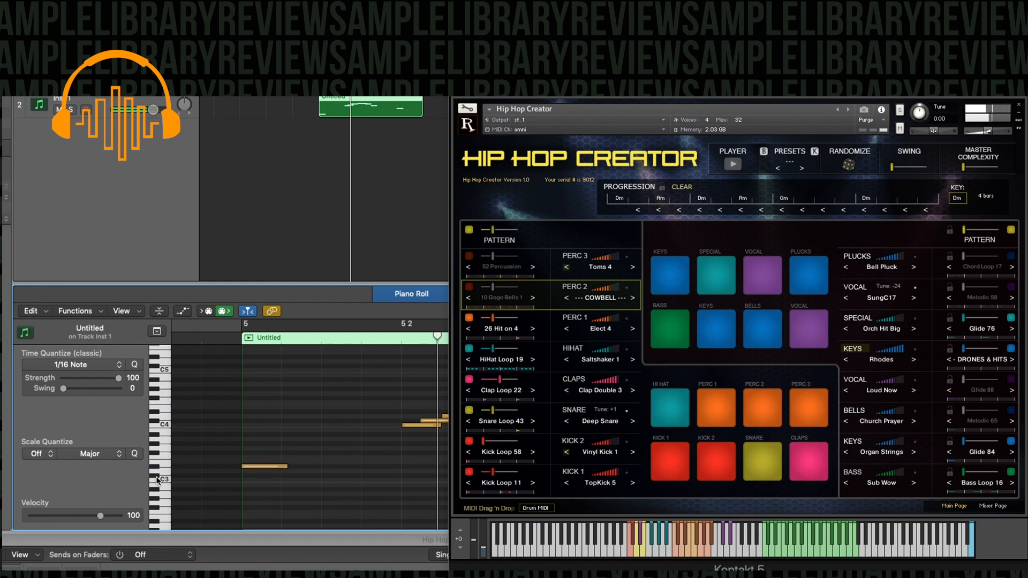
left_click(533, 318)
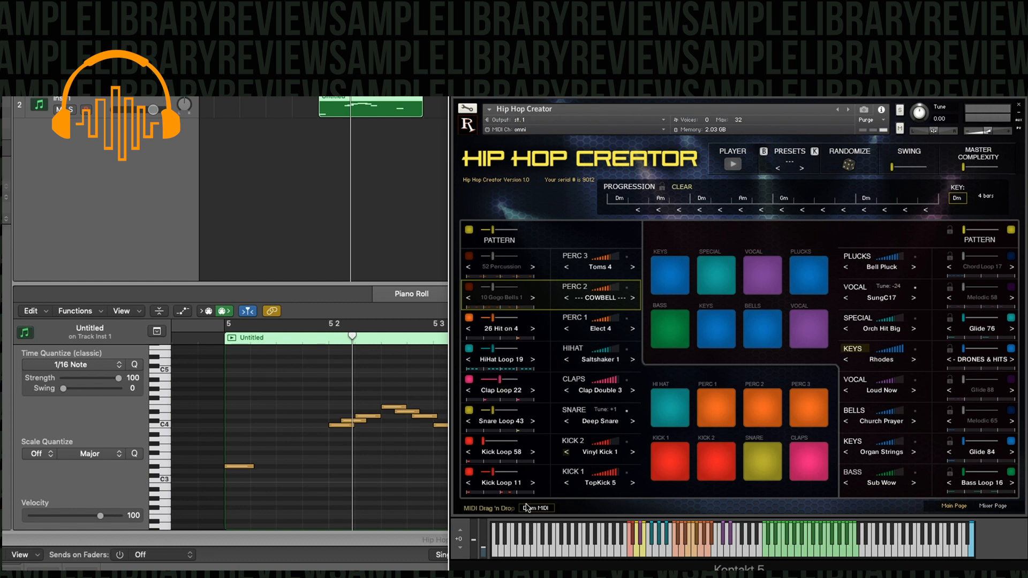
Keep the instrument's MIDI channel at omni and delete the MIDI region from the Inst 1 track
left_click(518, 130)
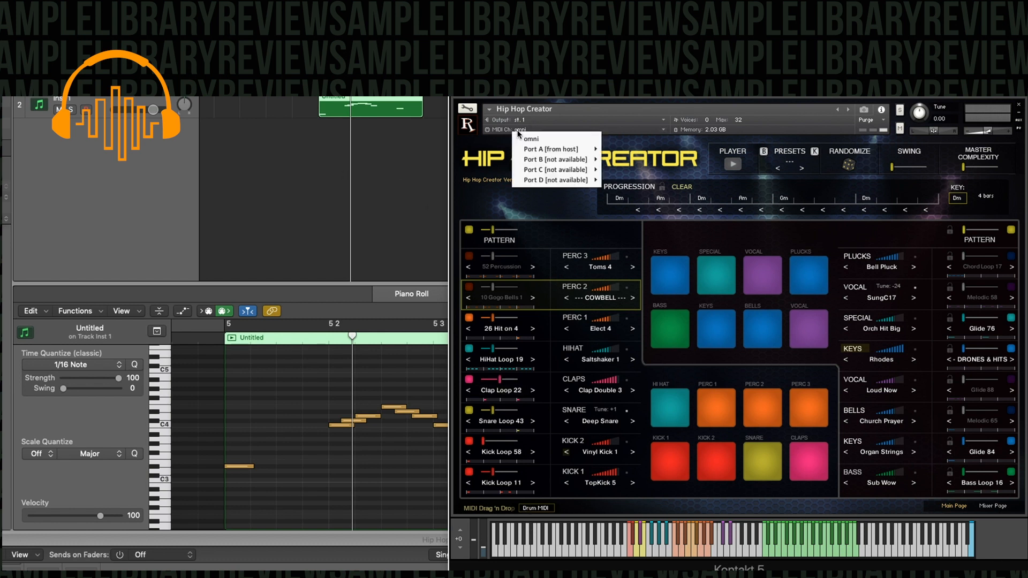
left_click(545, 140)
left_click(376, 99)
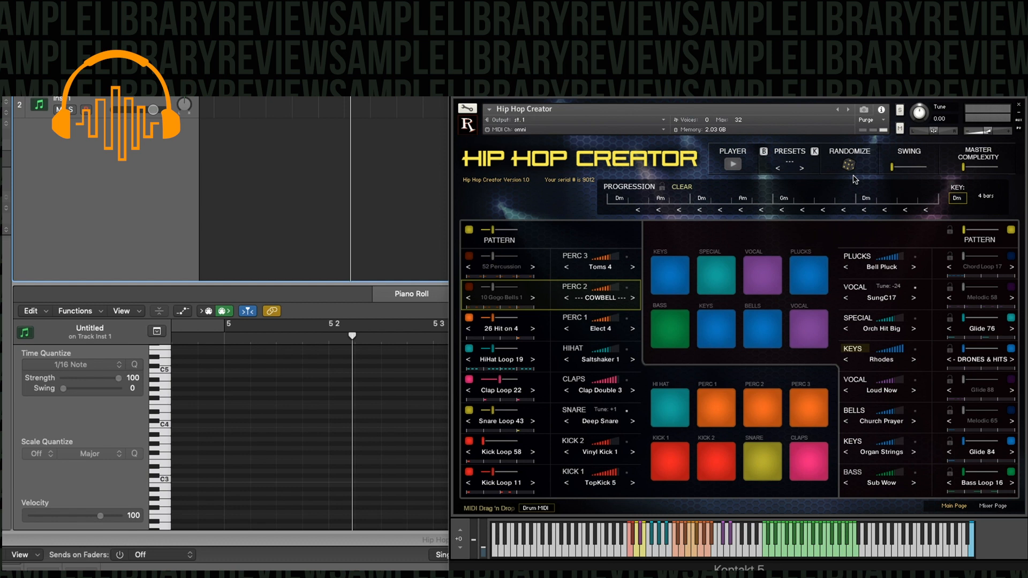
Assign the master complexity to a controller with Learn MIDI CC# Automation, move it to test the range, and start the player
right_click(966, 169)
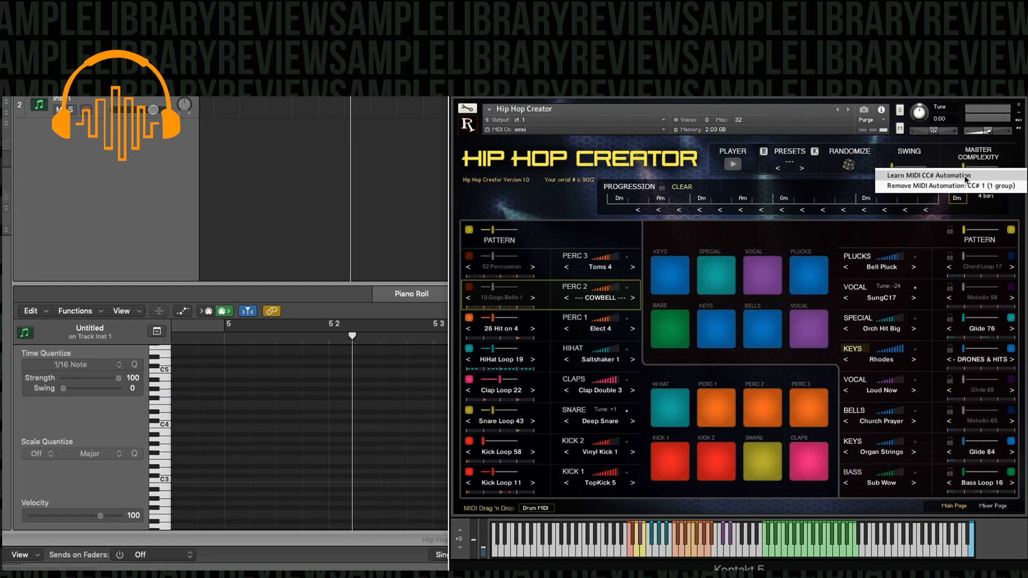
left_click(967, 176)
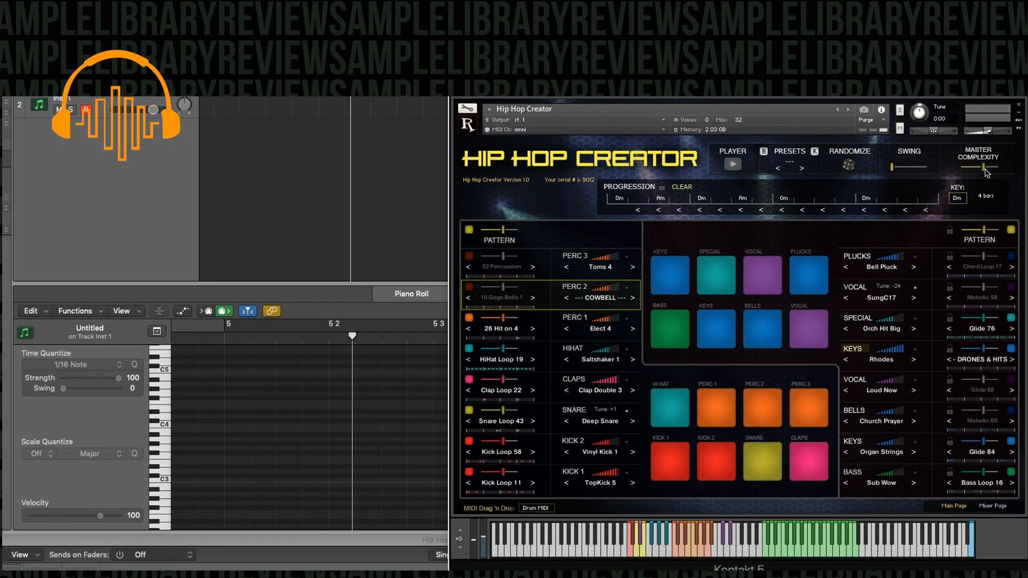
left_click(731, 165)
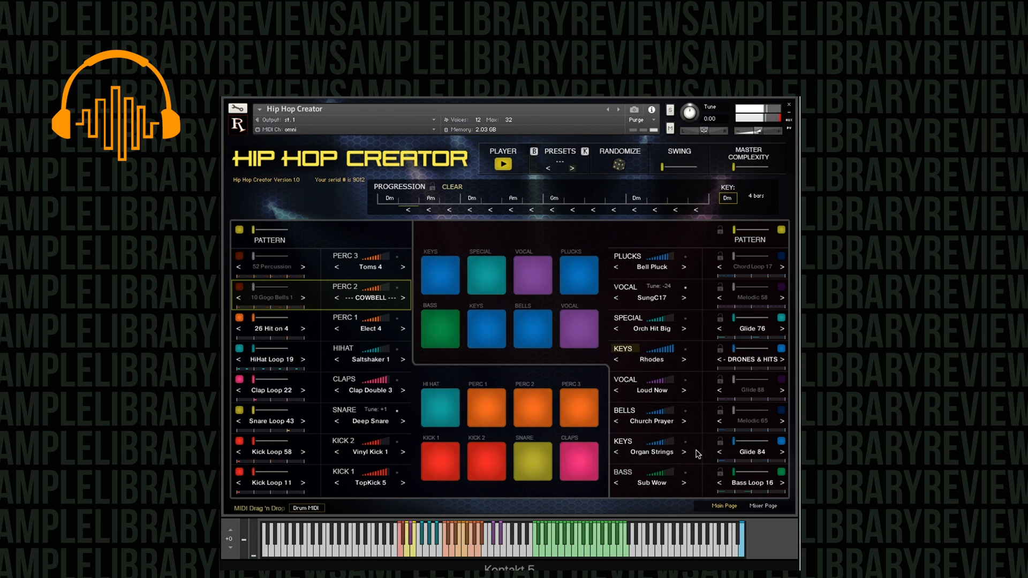
Turn the Rhodes slot's Drones & Hits pattern off during playback and back on
left_click(779, 349)
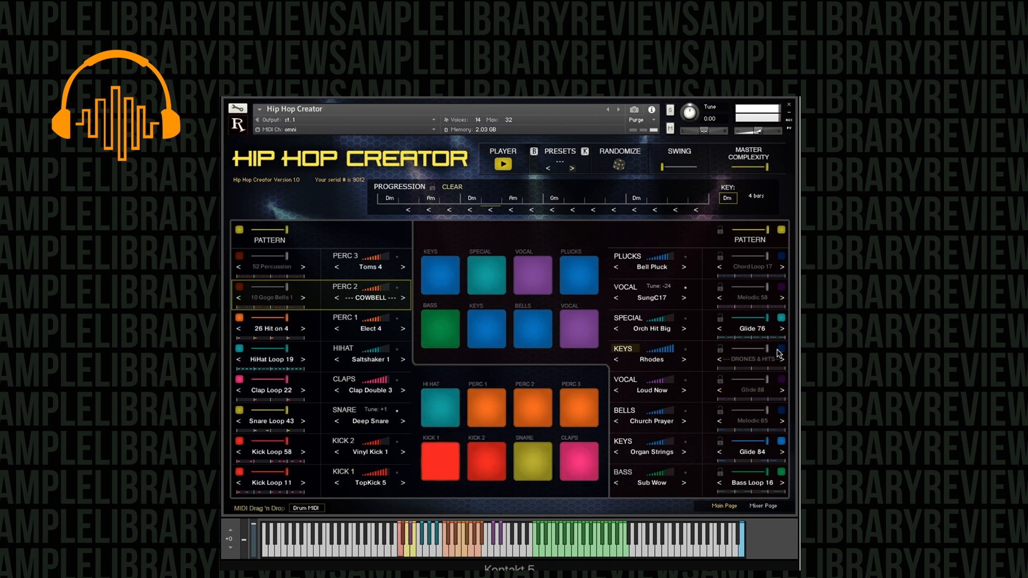
left_click(780, 350)
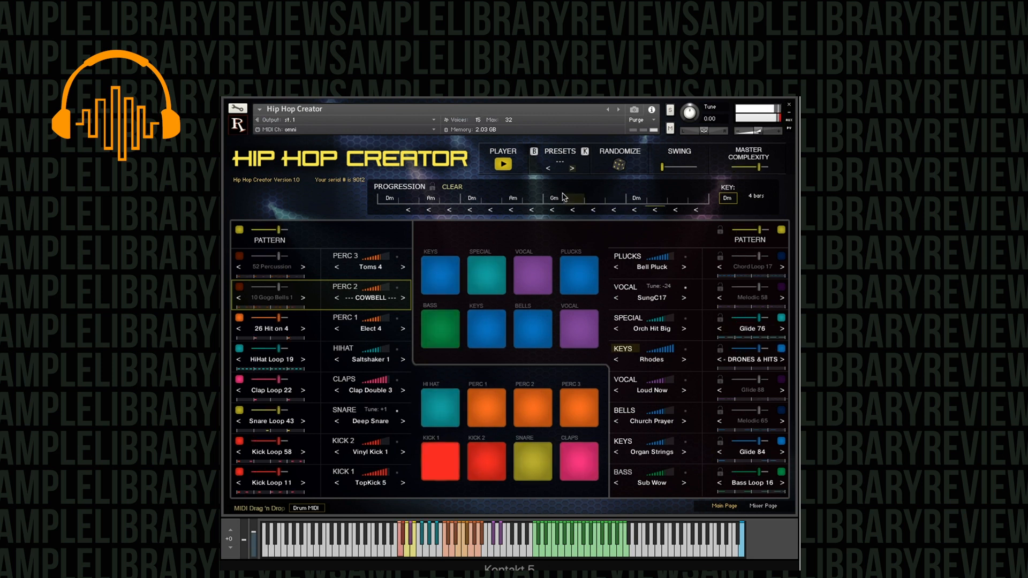
Stop the player and look over the list of available presets without loading one
left_click(504, 164)
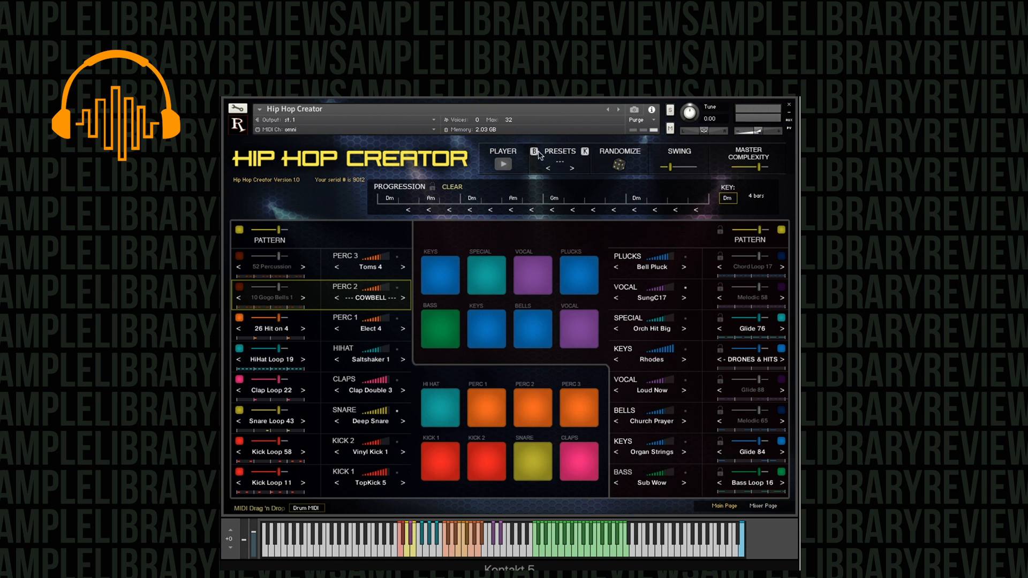
left_click(557, 162)
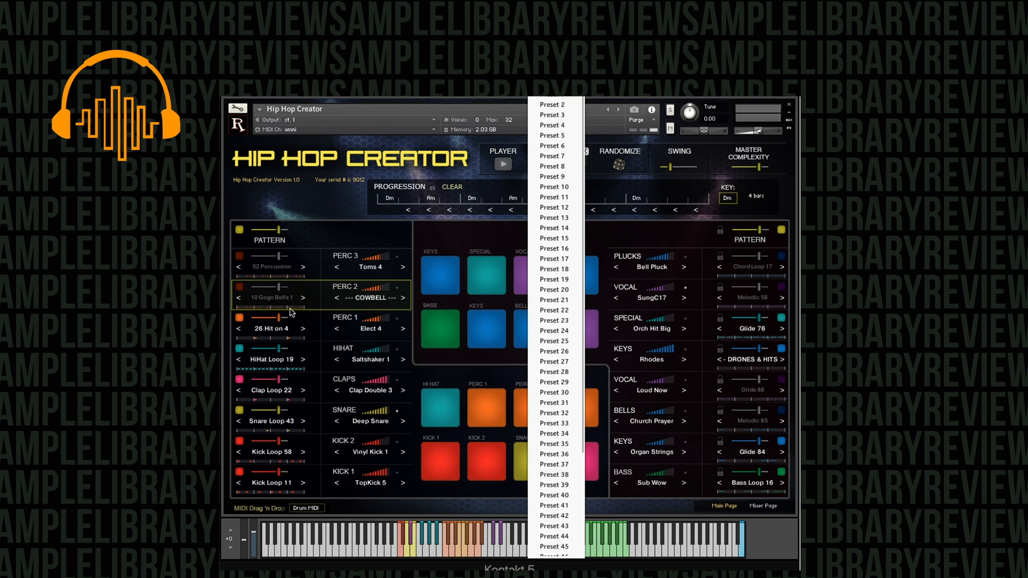
left_click(259, 275)
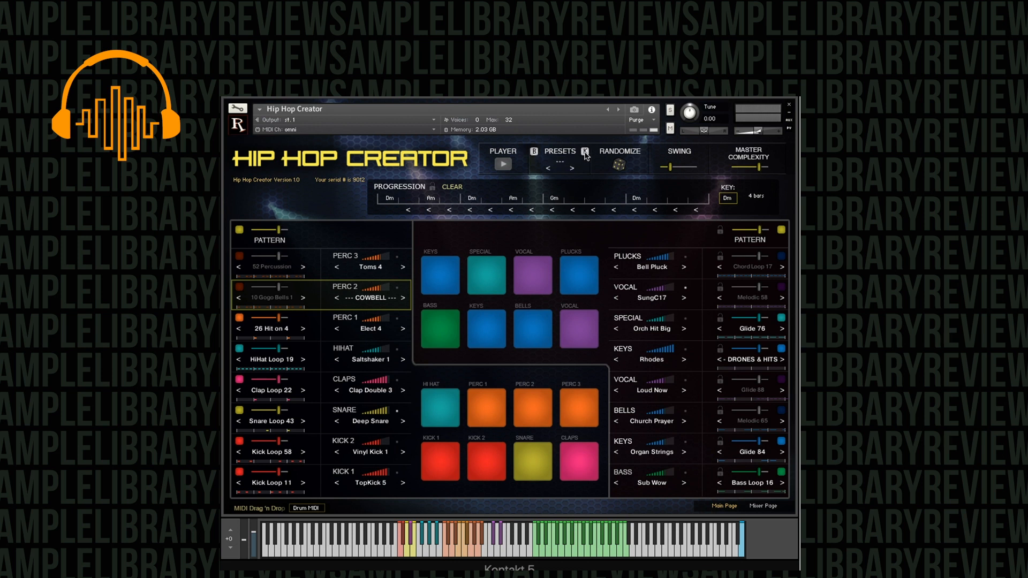
Load Preset 1 for both the beats and the keys, and play it briefly
left_click(557, 161)
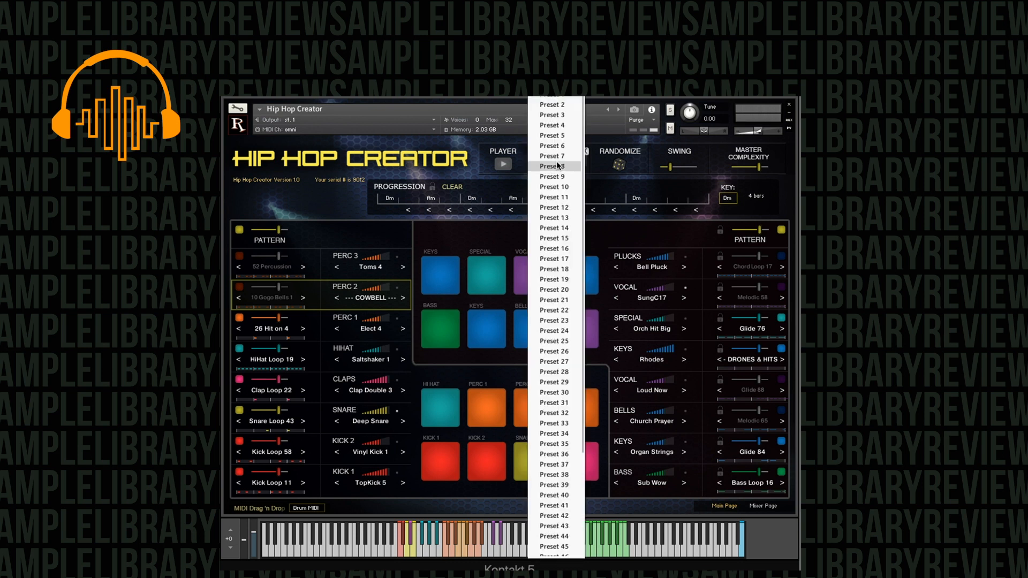
left_click(564, 98)
left_click(503, 165)
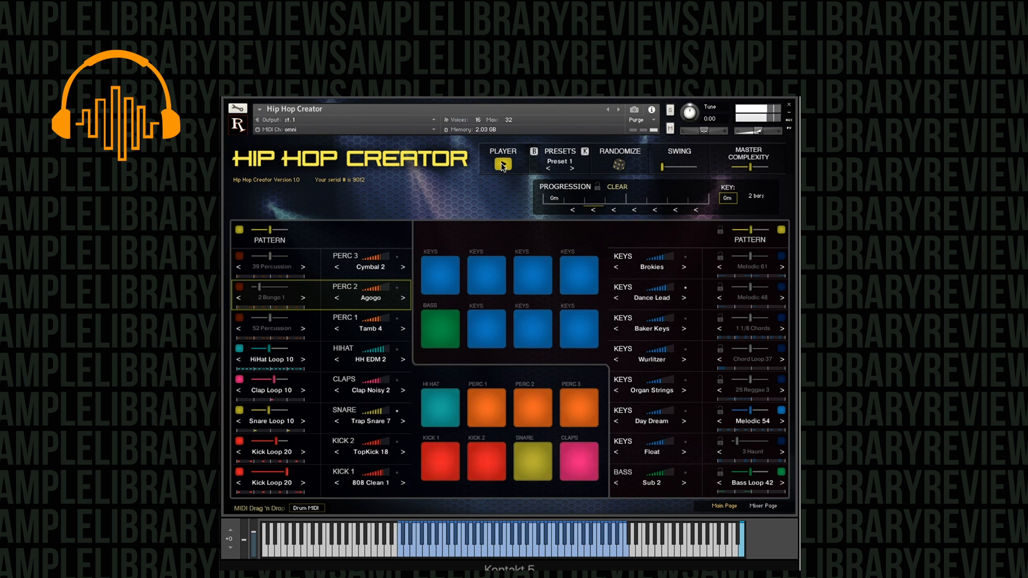
left_click(503, 165)
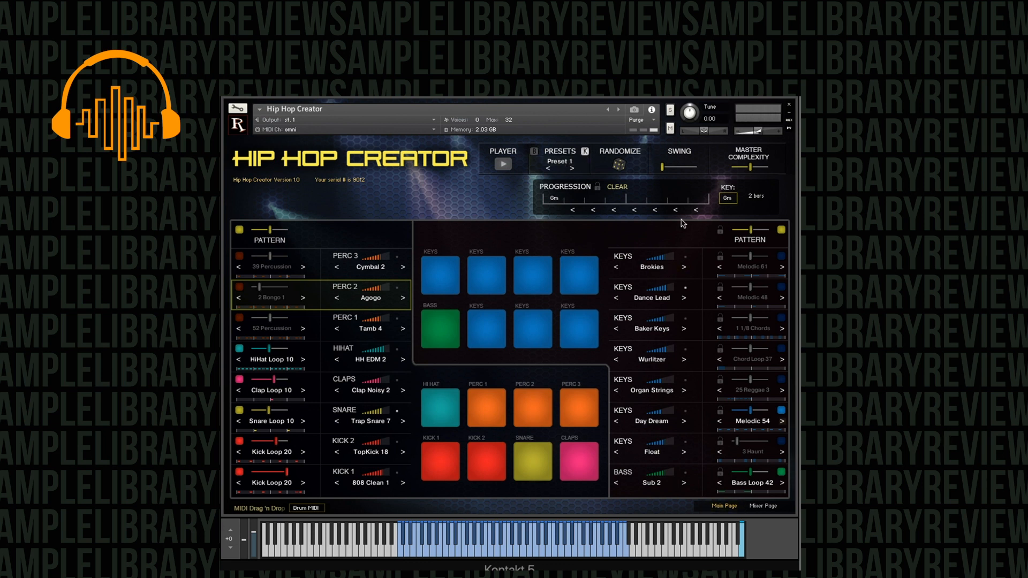
Load Preset 29 for the keys only, leaving the beats out, and play the combination briefly
left_click(562, 160)
left_click(569, 381)
left_click(503, 164)
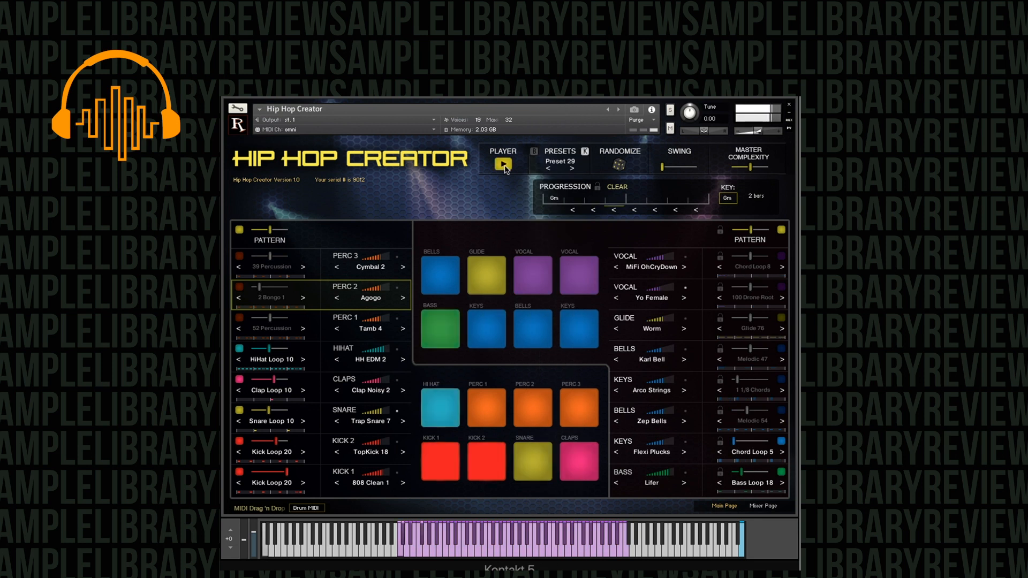
left_click(503, 164)
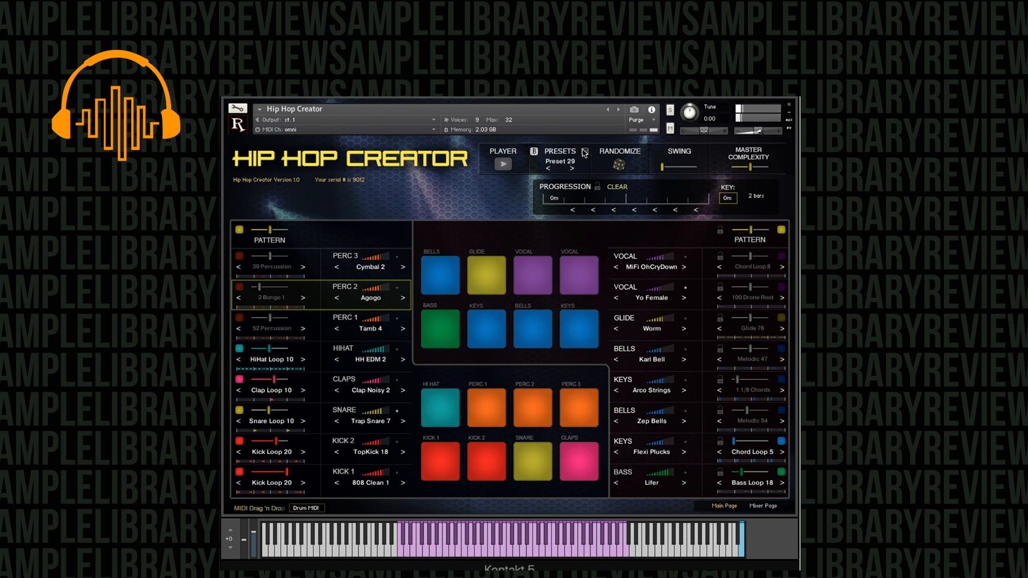
Load Preset 35 for the beats only, leaving the keys out, and play the new drum pattern briefly
left_click(560, 161)
left_click(554, 449)
left_click(503, 165)
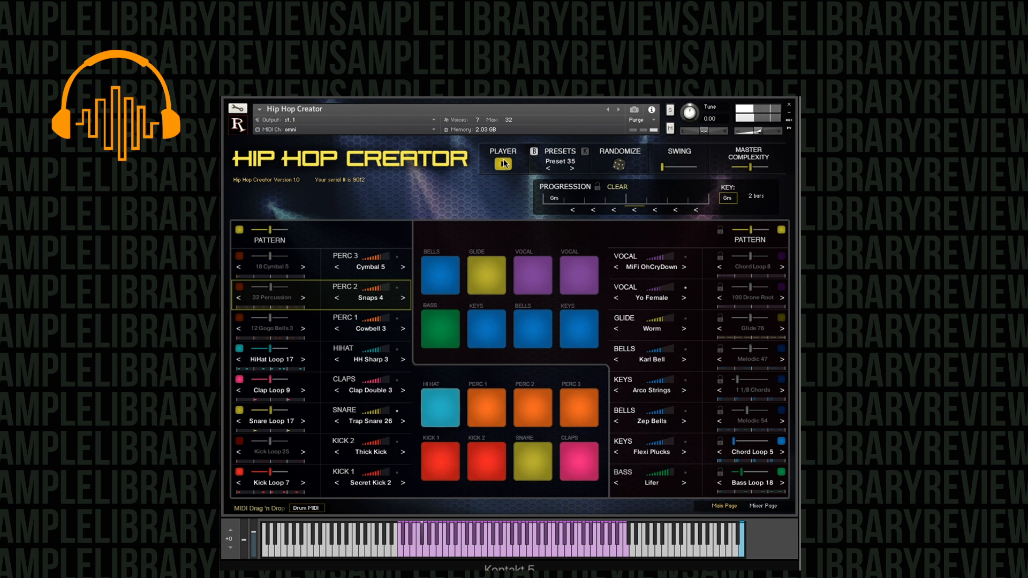
left_click(503, 163)
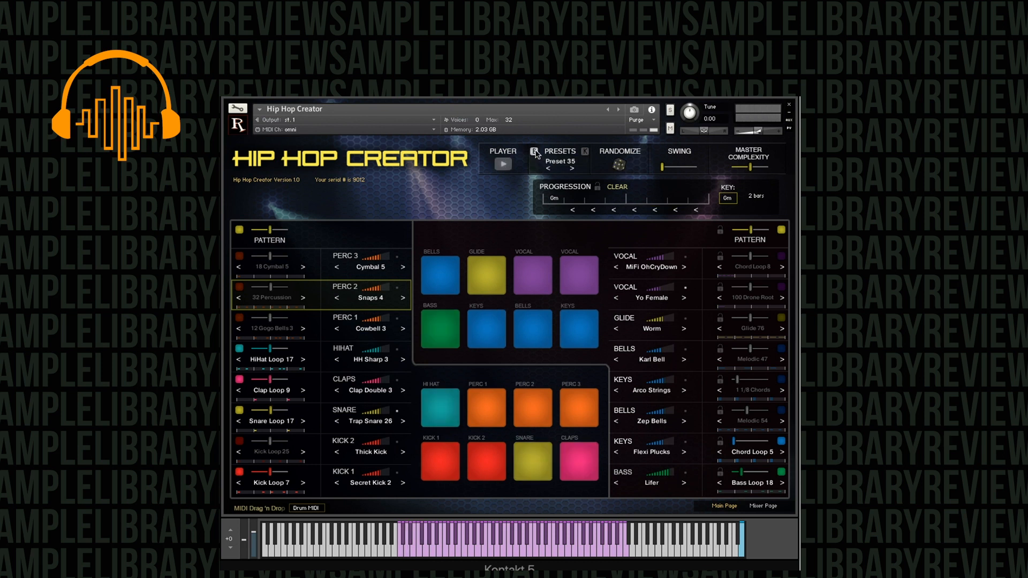
Start the player and randomize only the beats three times to audition different drum sounds and patterns
left_click(619, 166)
left_click(503, 164)
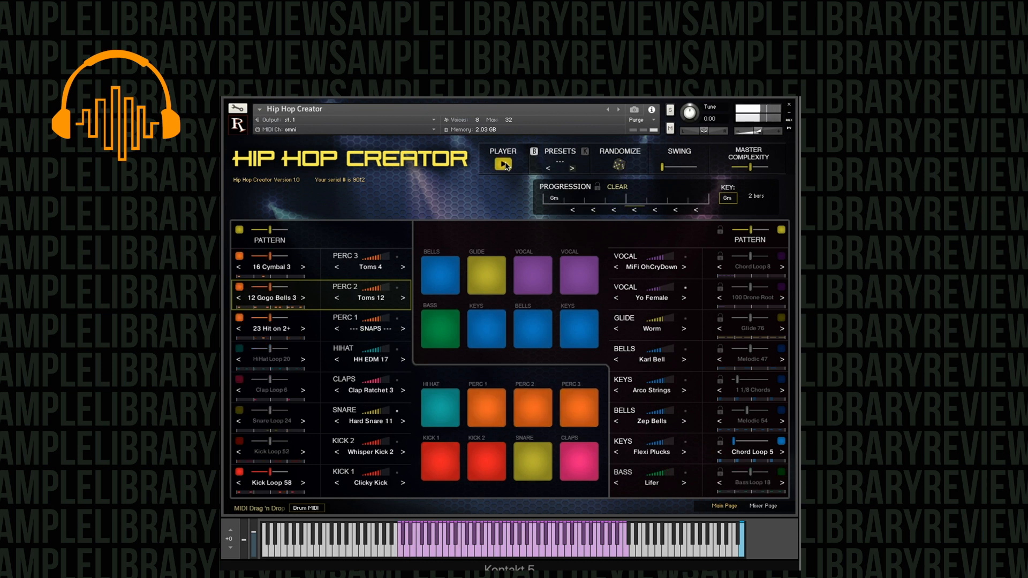
left_click(614, 168)
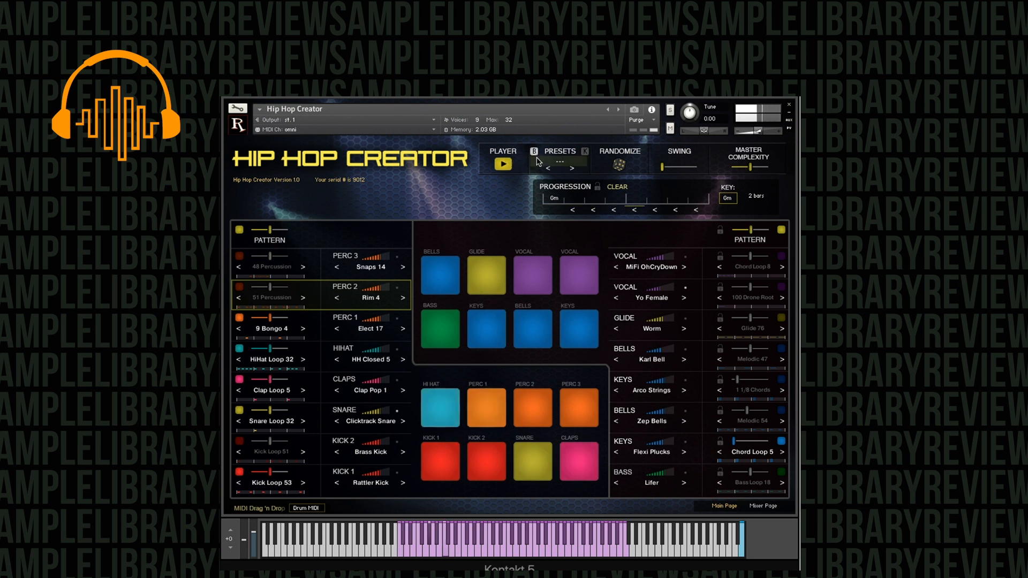
left_click(619, 167)
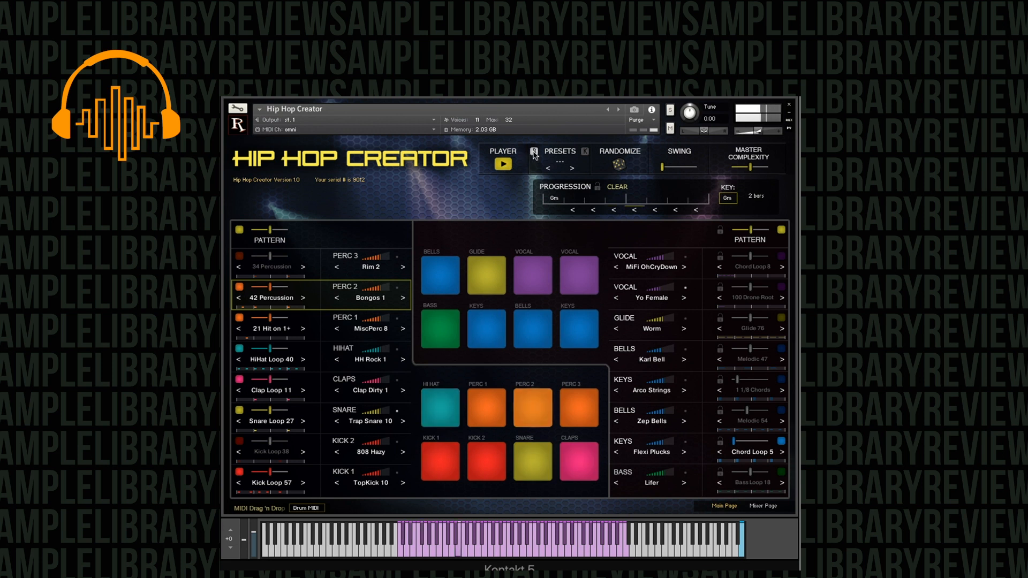
Randomize only the keys three times during playback, leaving the beats out of the randomization
left_click(619, 166)
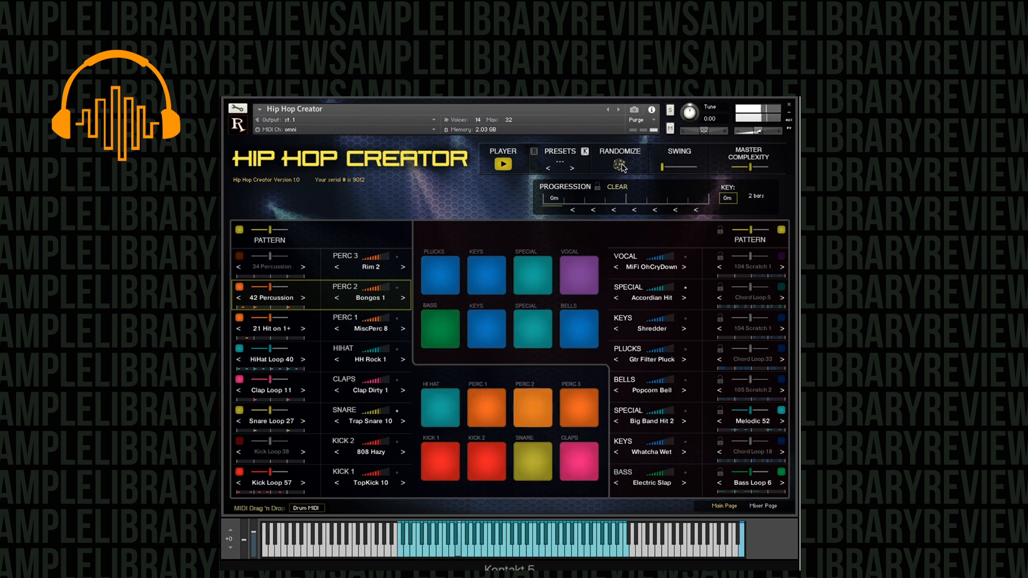
left_click(620, 165)
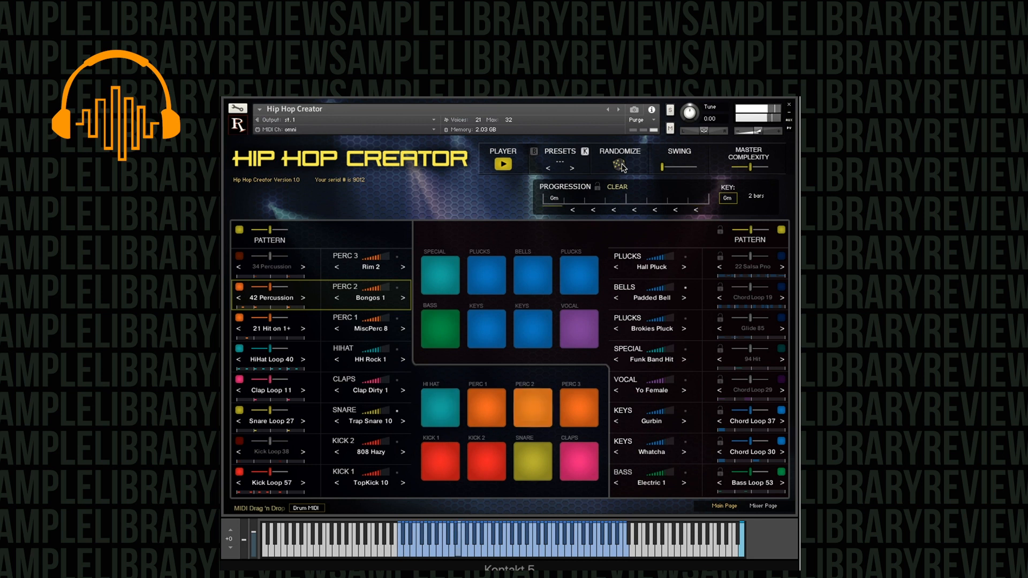
left_click(620, 165)
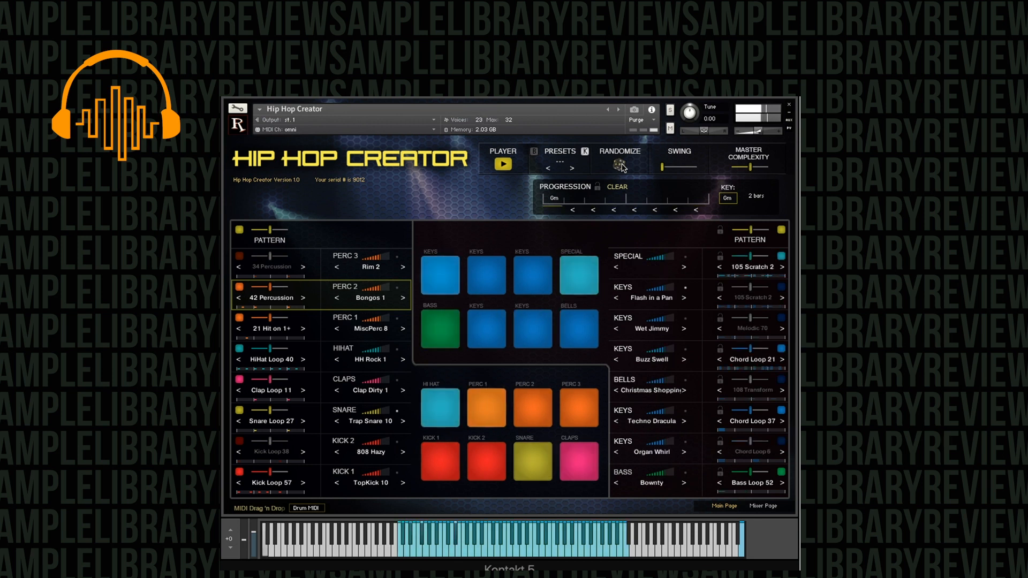
Sweep the master complexity to its minimum and maximum during playback, and set it near the midpoint
left_click_drag(751, 167, 683, 169)
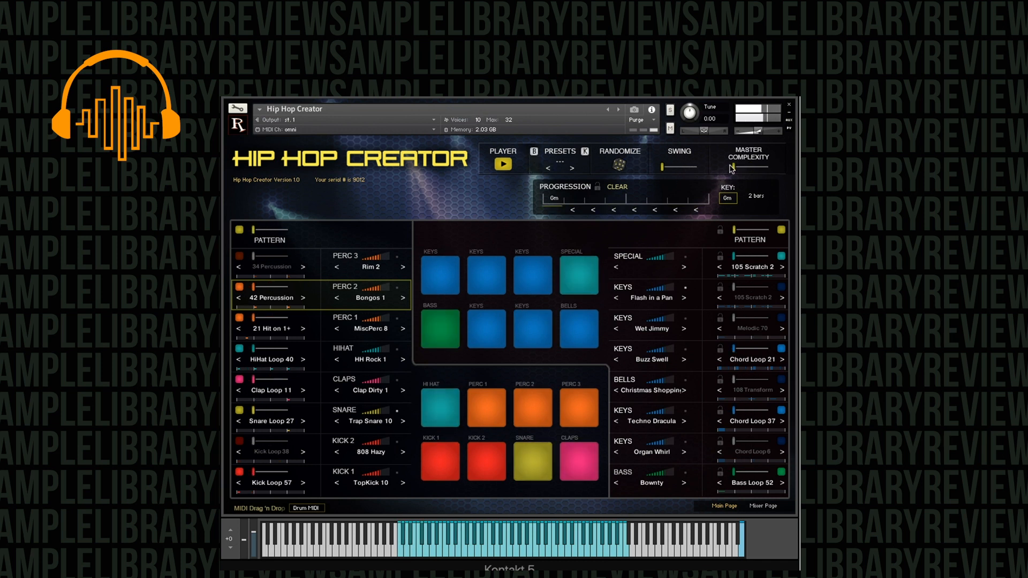
left_click_drag(732, 168, 767, 167)
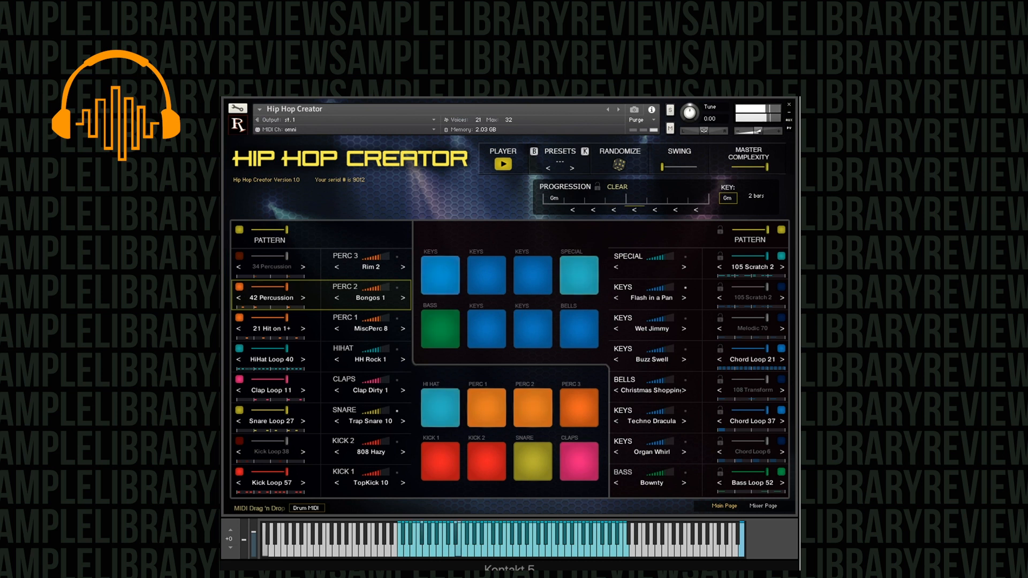
left_click_drag(767, 168, 747, 168)
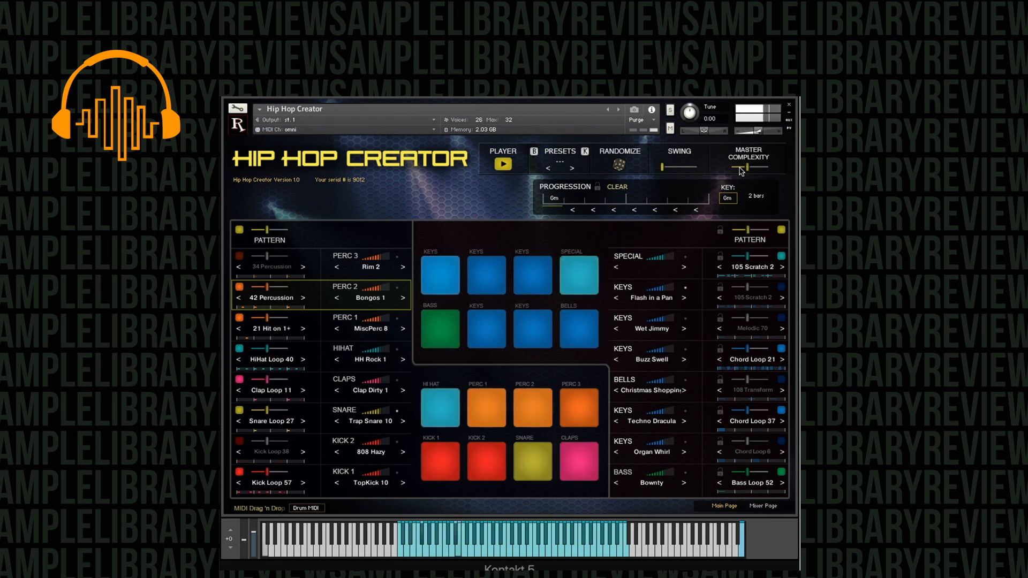
Raise the swing to about its midpoint and stop the player
mouse_move(662, 167)
left_mouse_down()
mouse_move(696, 168)
mouse_move(682, 168)
left_mouse_up()
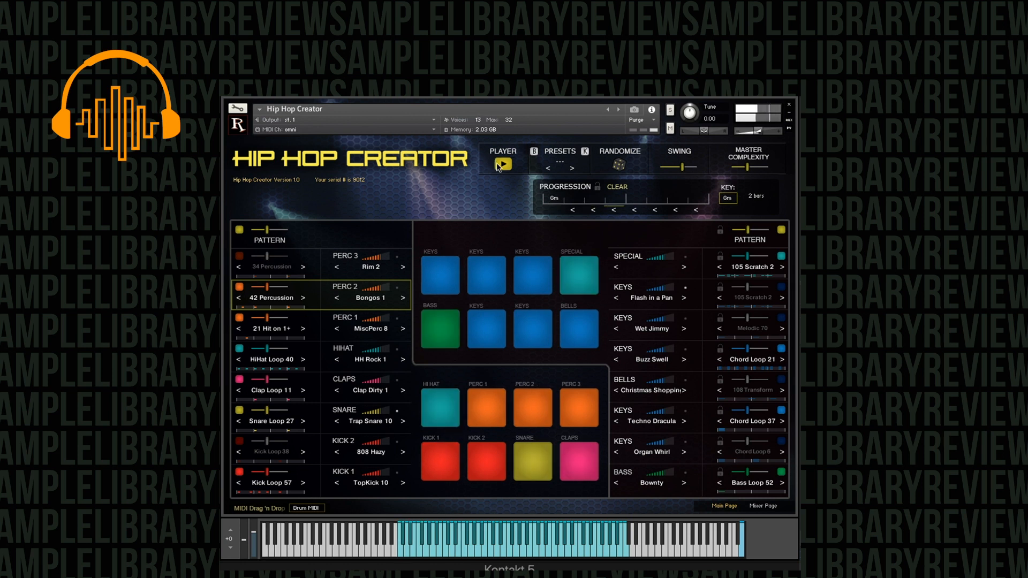
left_click(503, 165)
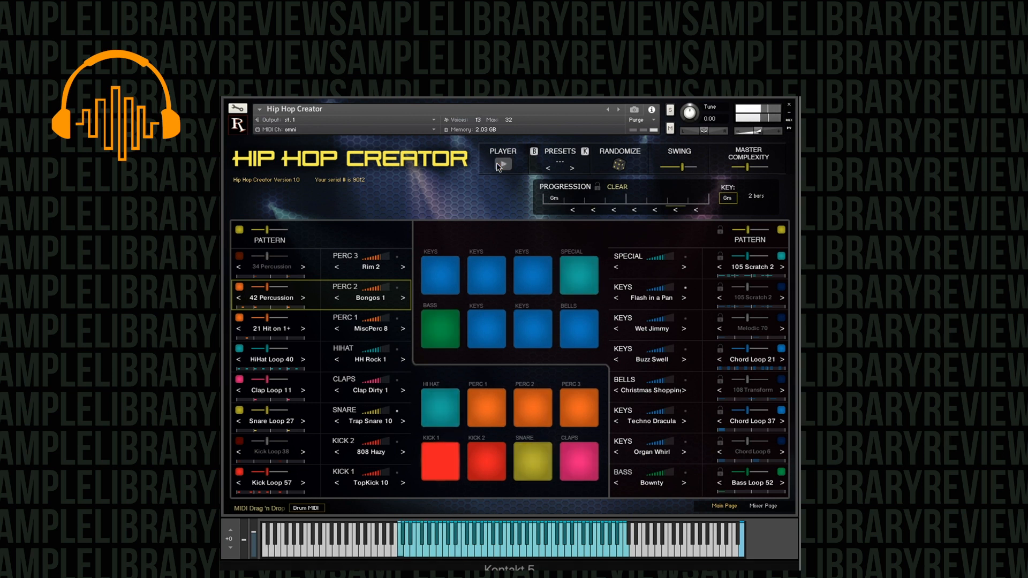
left_click(339, 259)
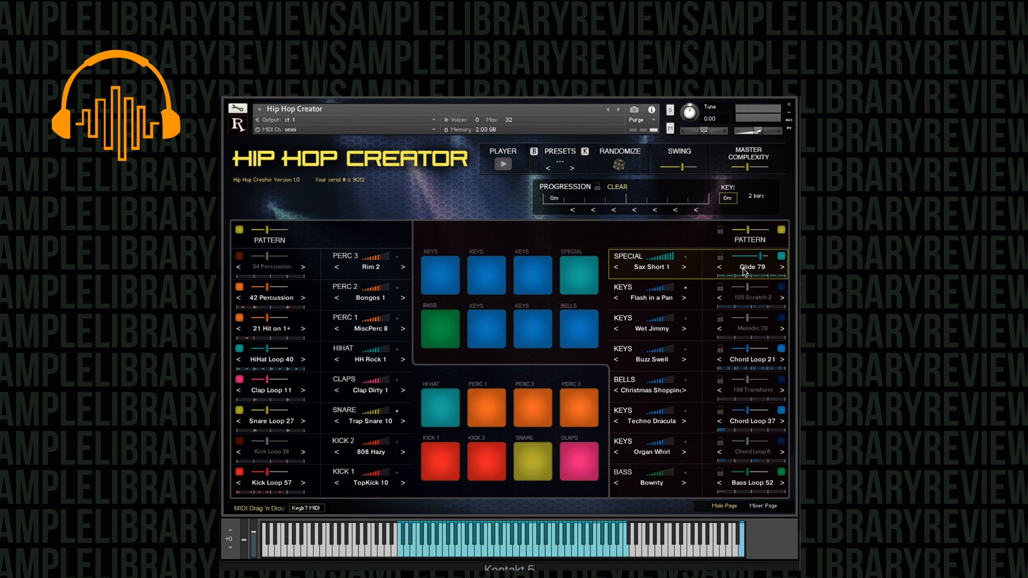
Look through the Special slot's sound list and its instrument categories without changing the selection
left_click(665, 272)
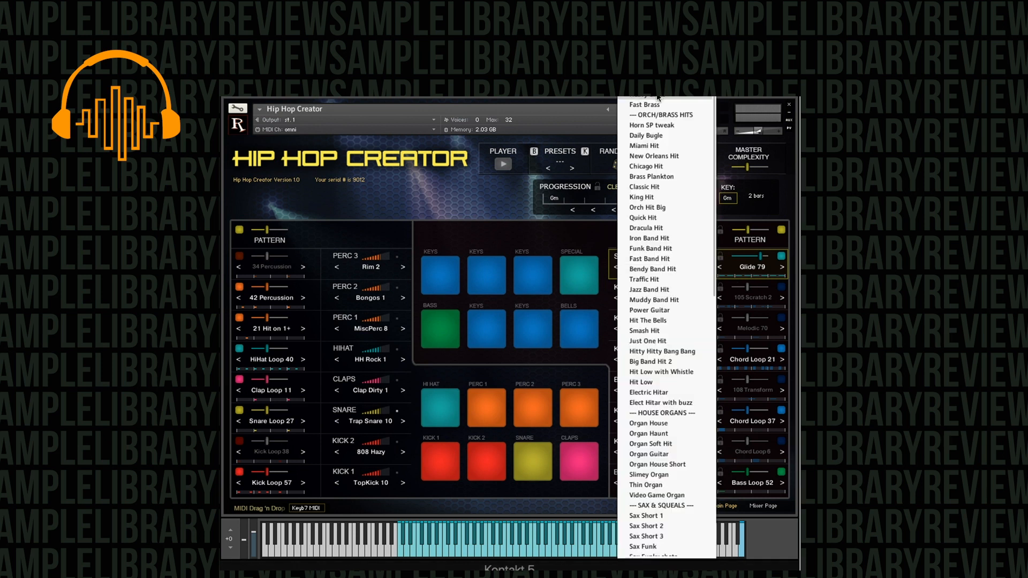
left_click(608, 134)
left_click(630, 258)
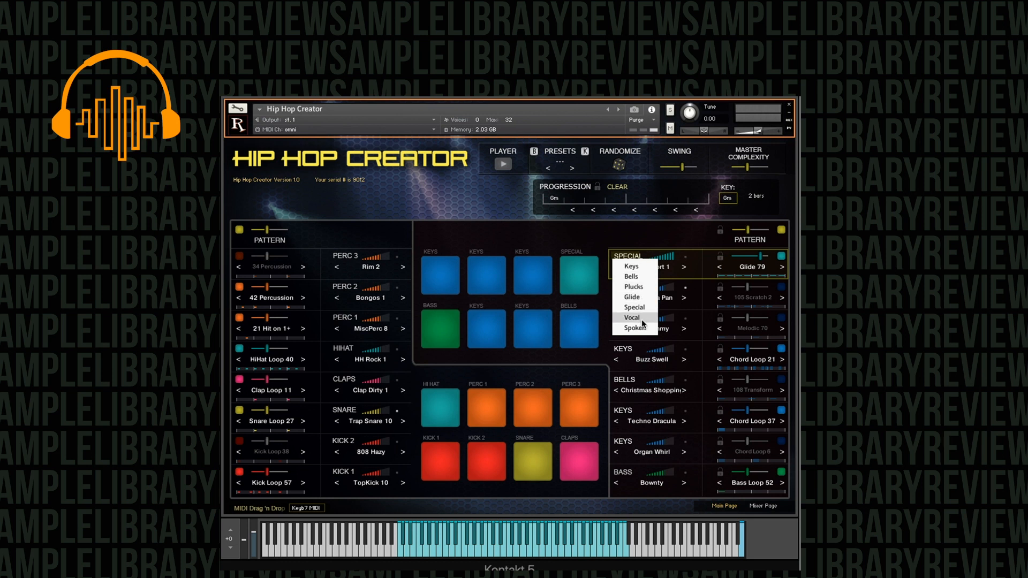
left_click(636, 232)
left_click(651, 268)
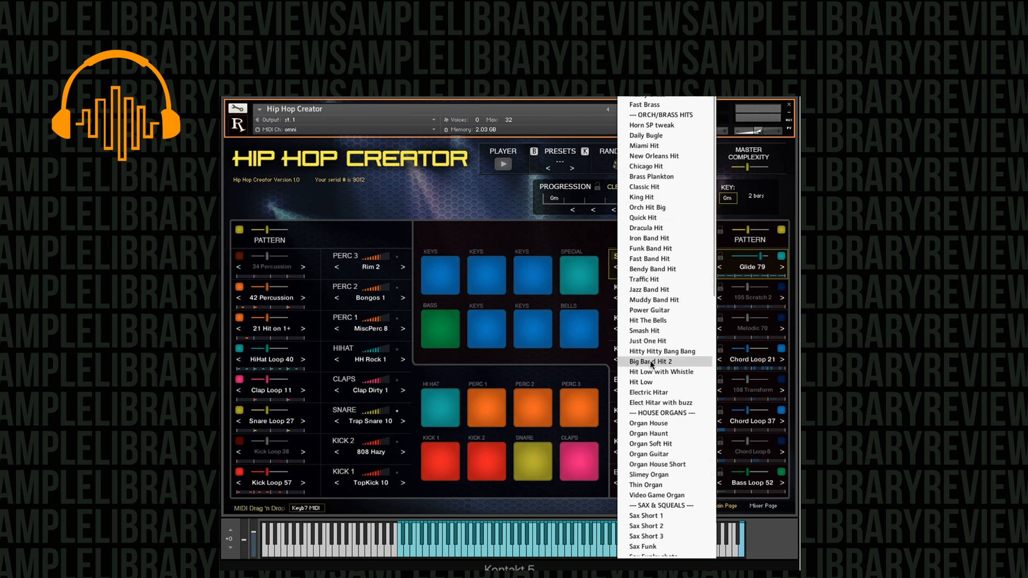
left_click(590, 239)
Audition the Heavy Brass and Fast Brass sounds in the Special slot
left_click(636, 266)
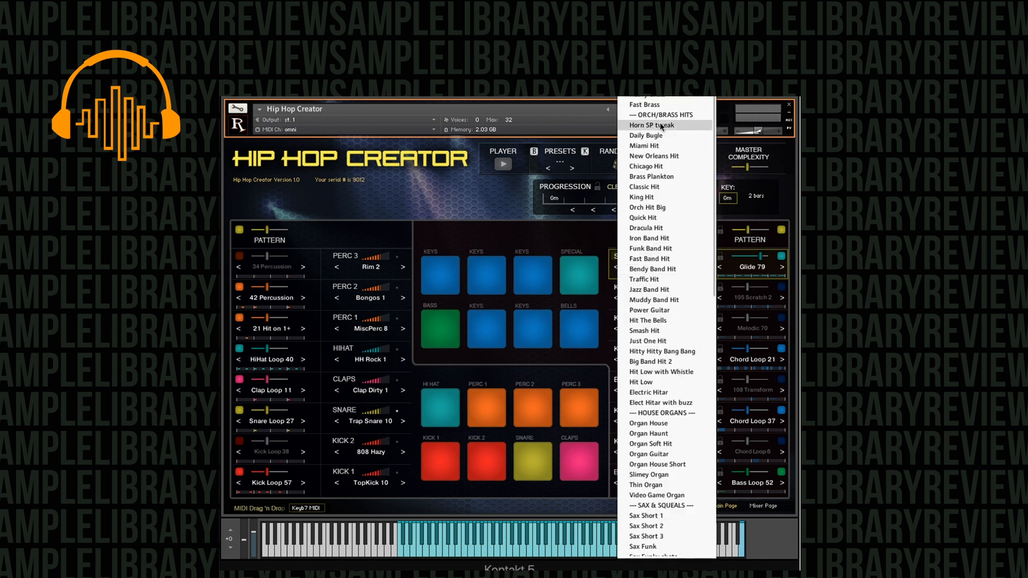
left_click(657, 98)
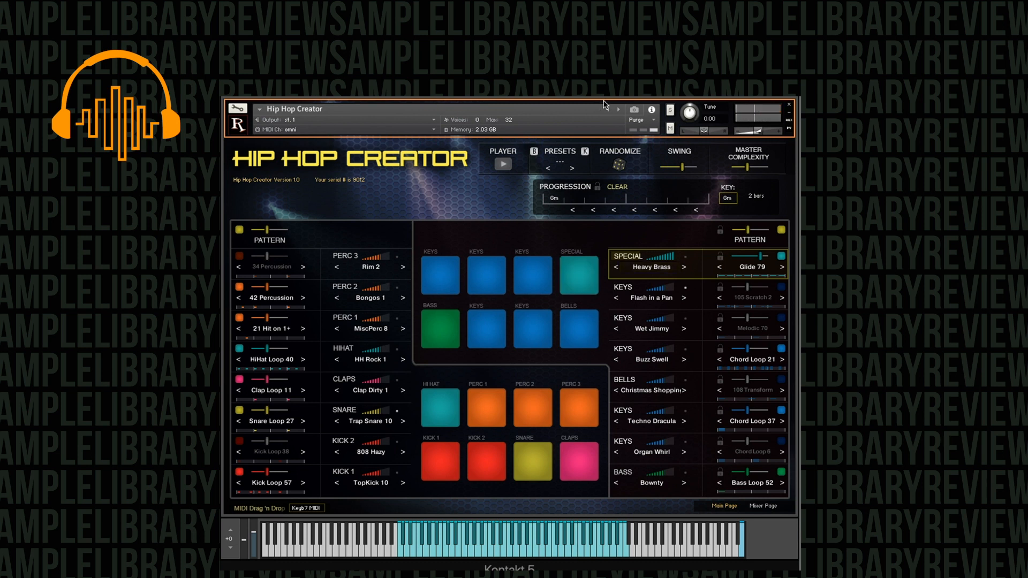
left_click(652, 268)
left_click(655, 105)
Load Miami Hit in the Special slot and step forward through the following hits, including Brass Plankton and King Hit
left_click(652, 267)
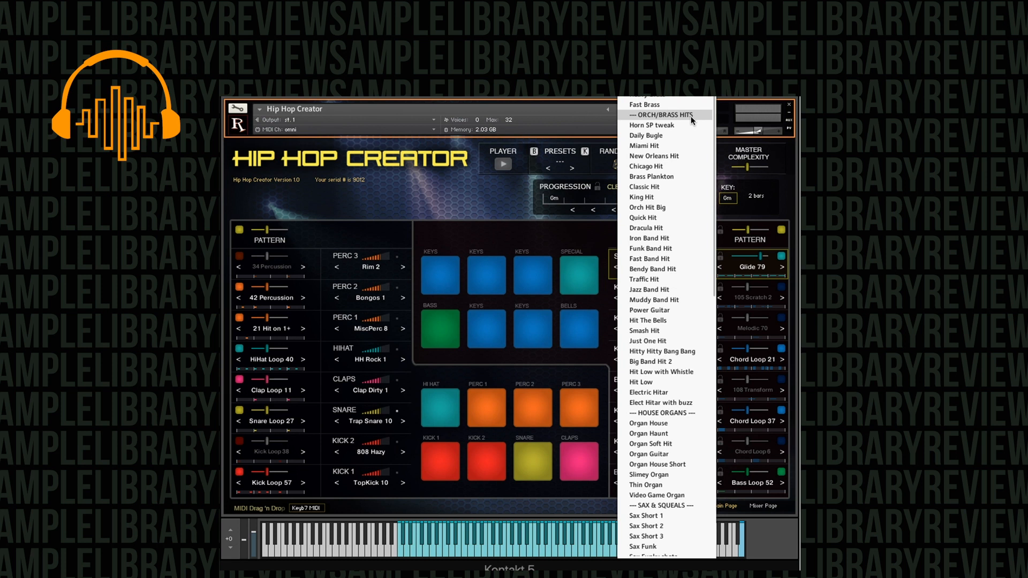
left_click(688, 145)
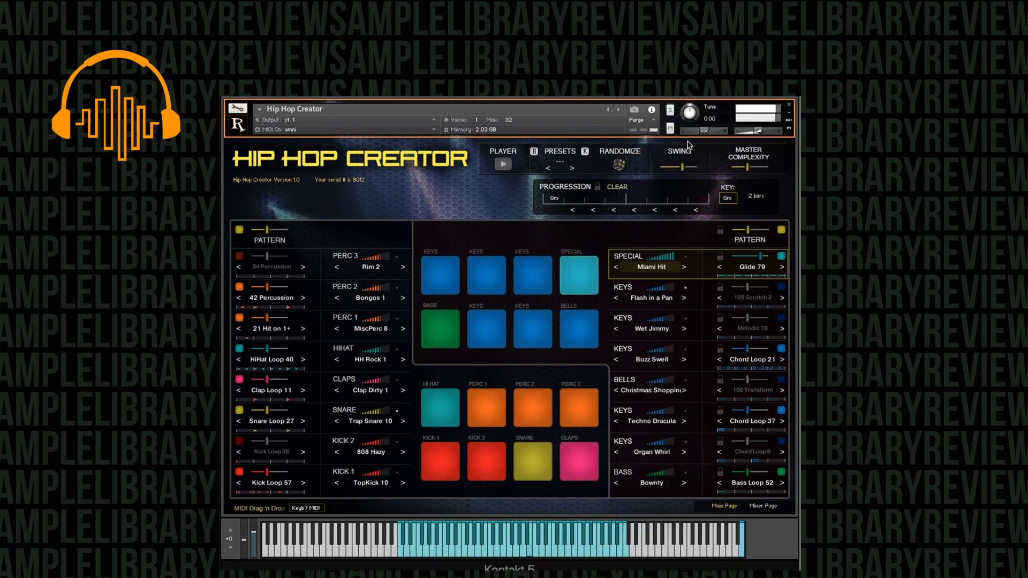
left_click(684, 267)
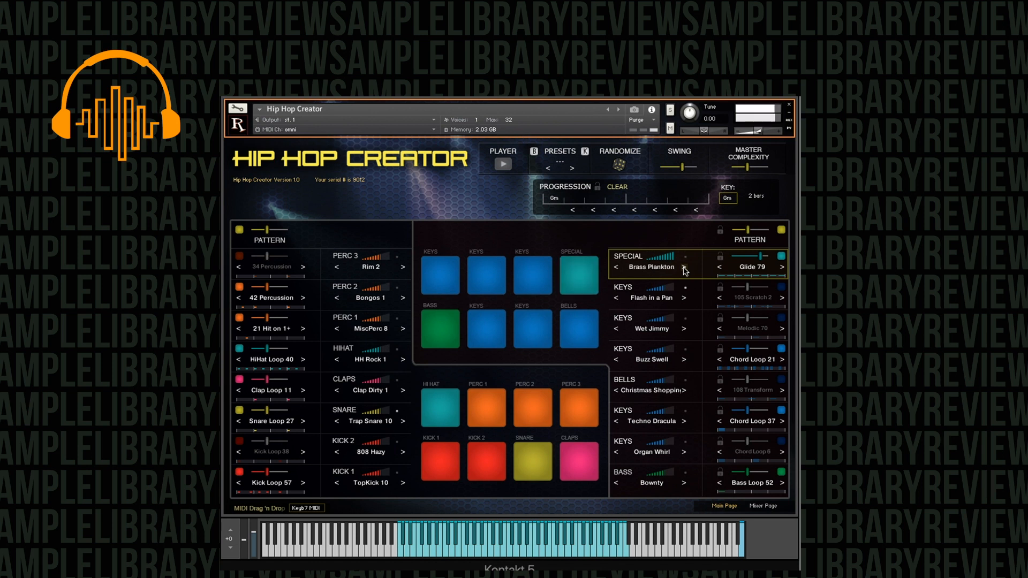
left_click(684, 267)
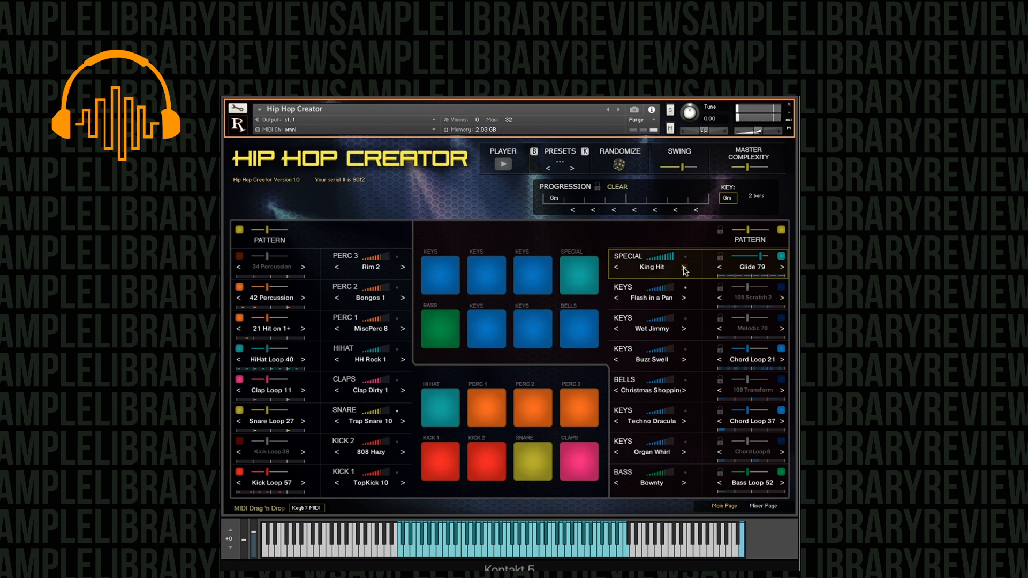
left_click(684, 268)
Audition Big Band Hit 2, Just One Hit and Electric Hitar in the Special slot
left_click(649, 267)
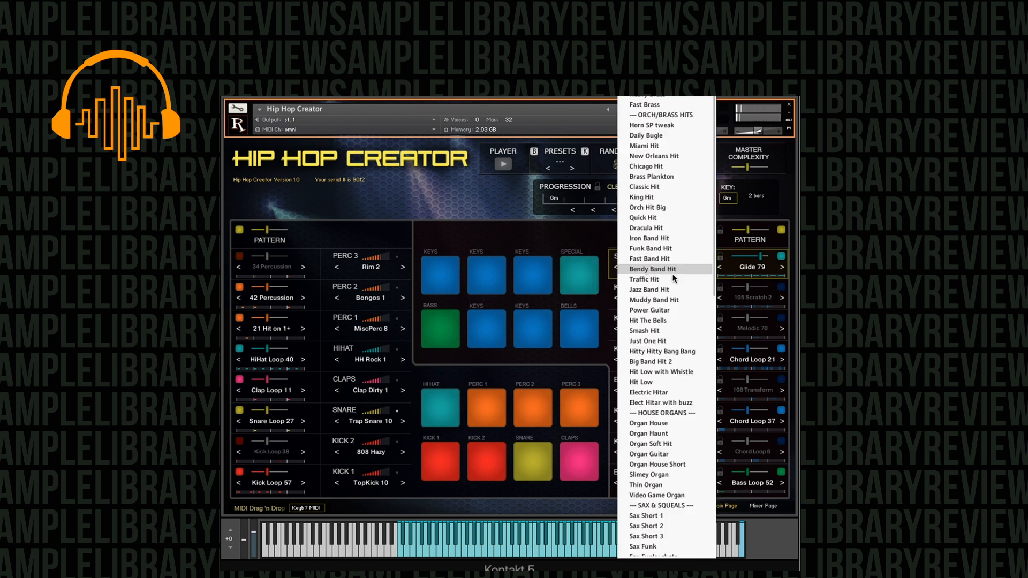
left_click(666, 362)
left_click(651, 267)
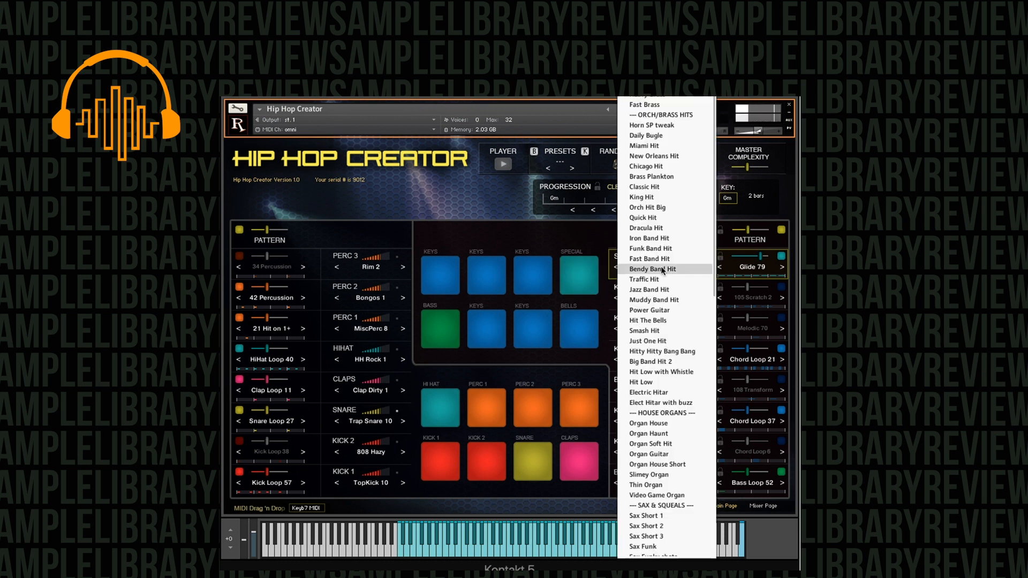
left_click(662, 343)
left_click(650, 267)
left_click(667, 393)
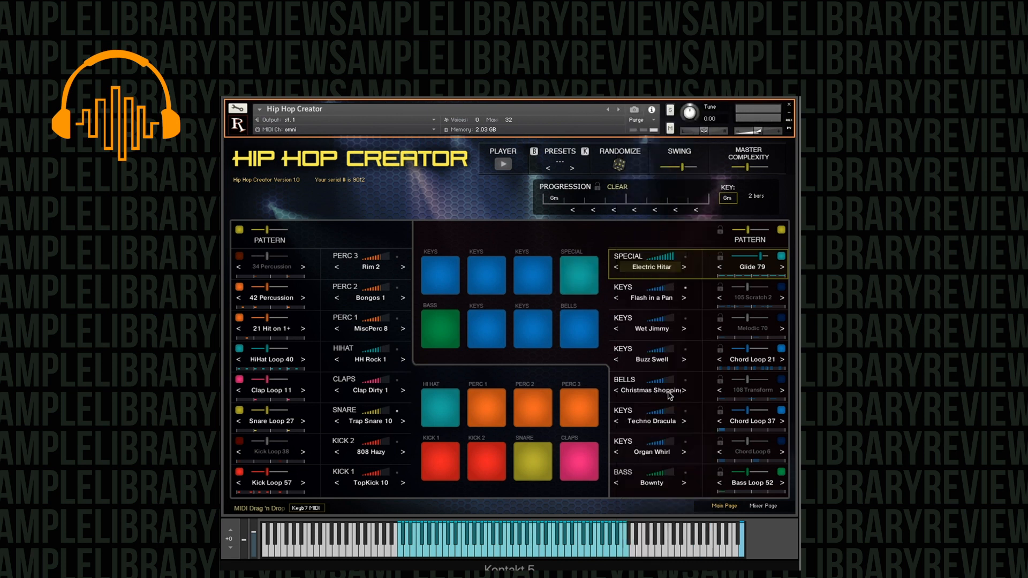
Audition the house organ sounds Organ House and Organ House Short in the Special slot
left_click(662, 269)
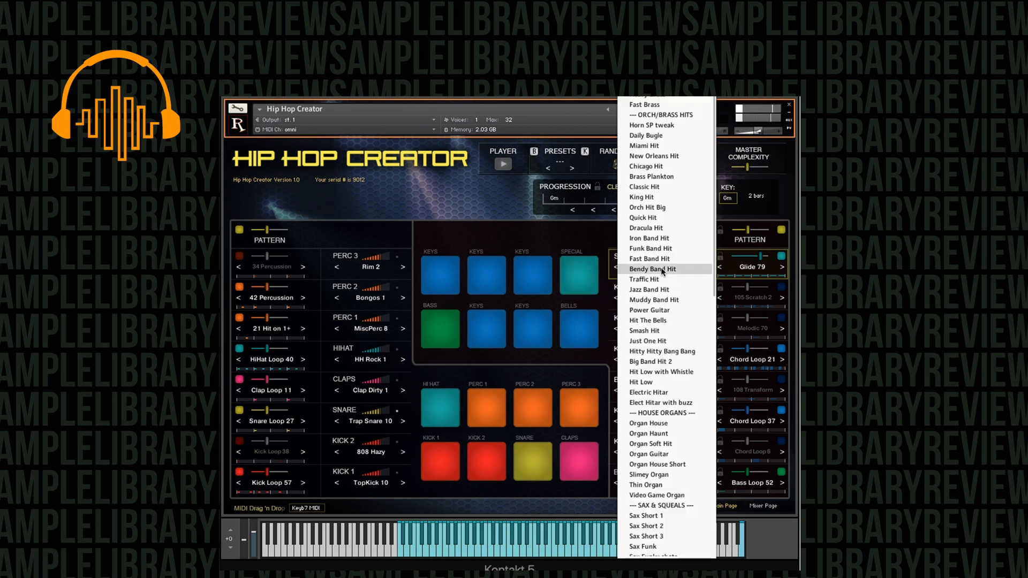
left_click(683, 426)
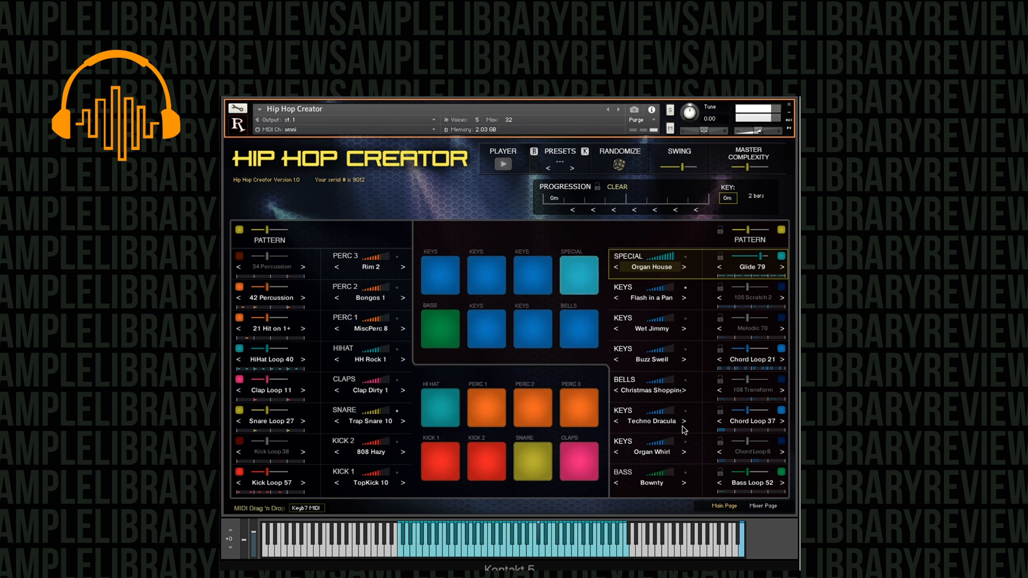
left_click(649, 269)
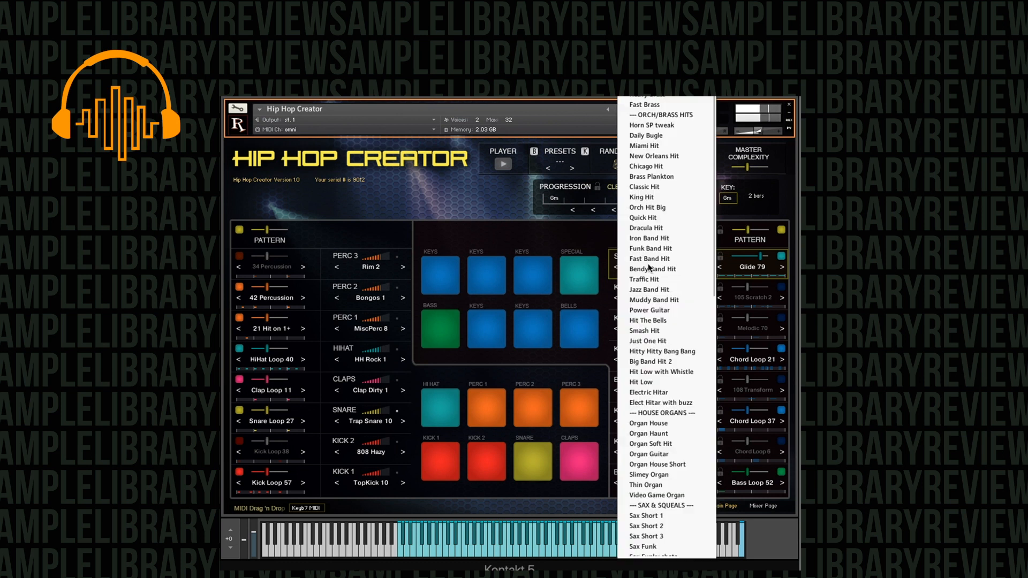
left_click(671, 469)
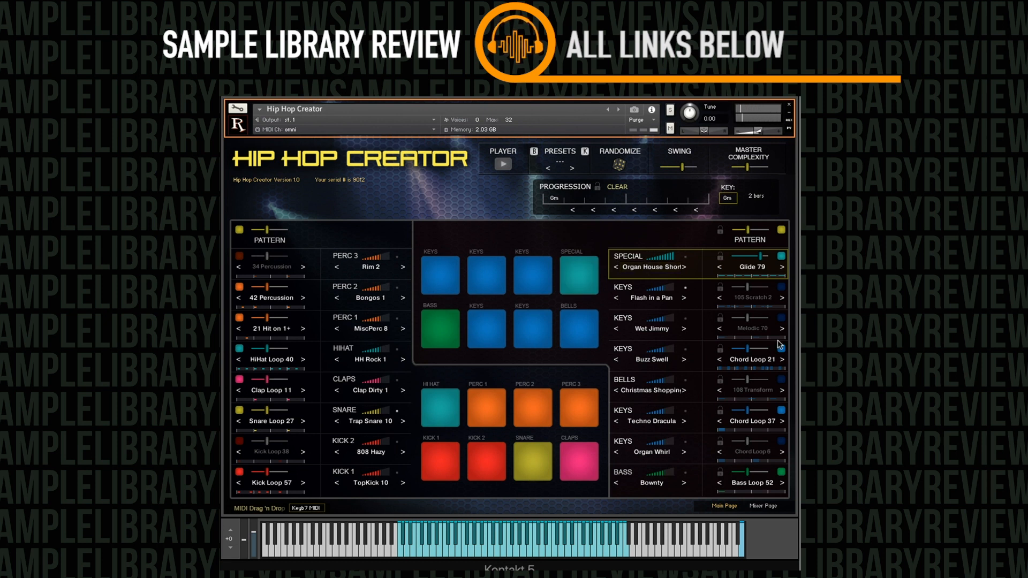
Switch off the active Keys and Bass patterns: Chord Loop 21, Chord Loop 37 and Bass Loop 52
left_click(781, 411)
left_click(781, 441)
left_click(781, 441)
left_click(781, 472)
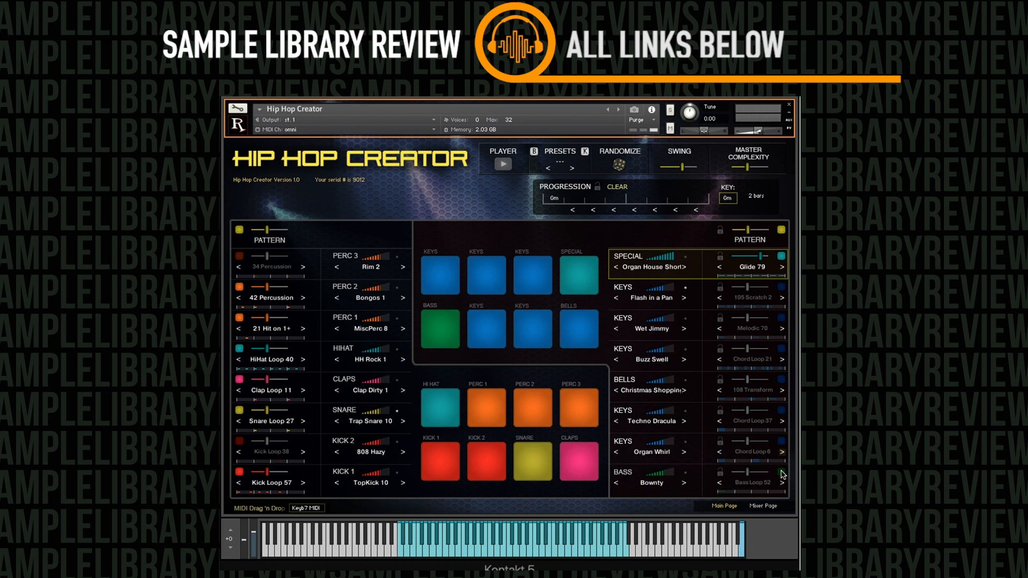
Start the player, lower the Glide 79 pattern's complexity to minimum and switch that Special pattern off
left_click(503, 167)
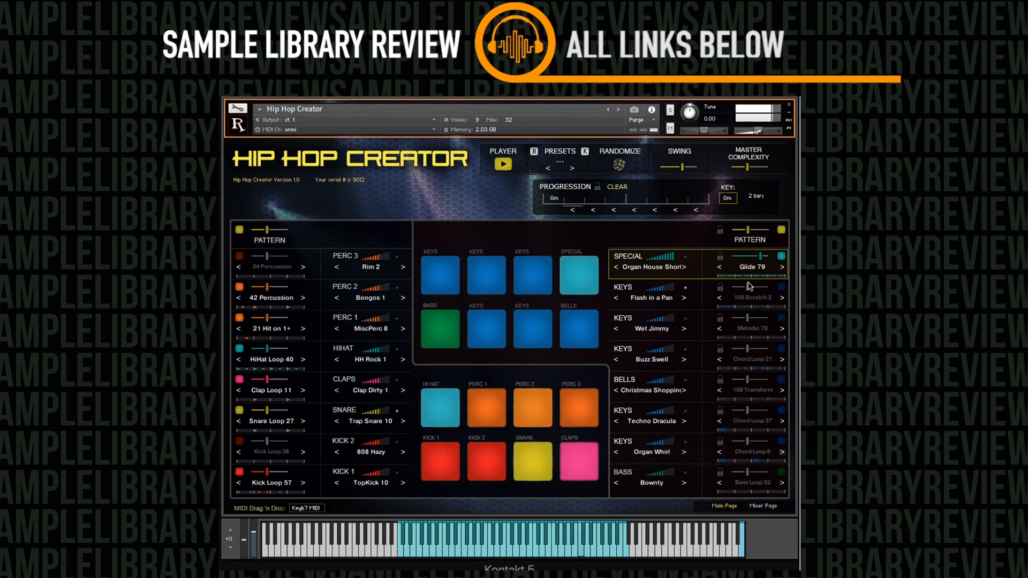
left_click_drag(750, 258, 693, 260)
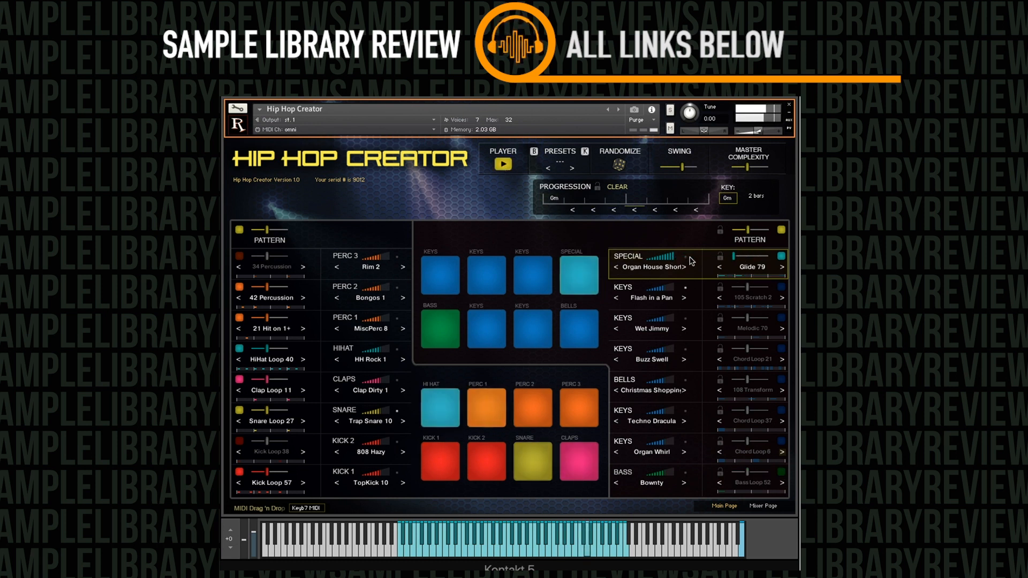
left_click(782, 257)
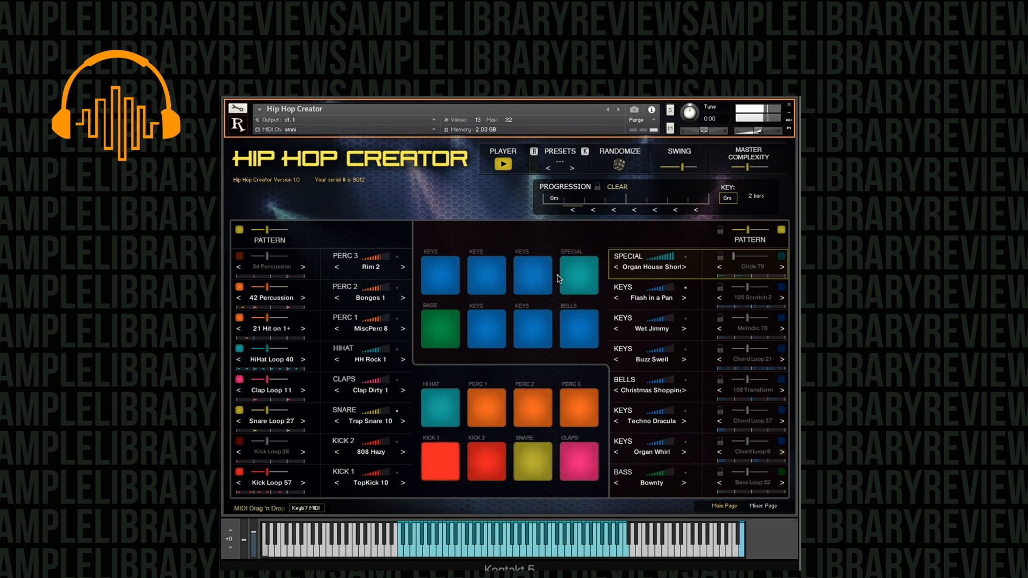
Load Thin Organ in the Special slot over the playing beat and stop the player
left_click(662, 271)
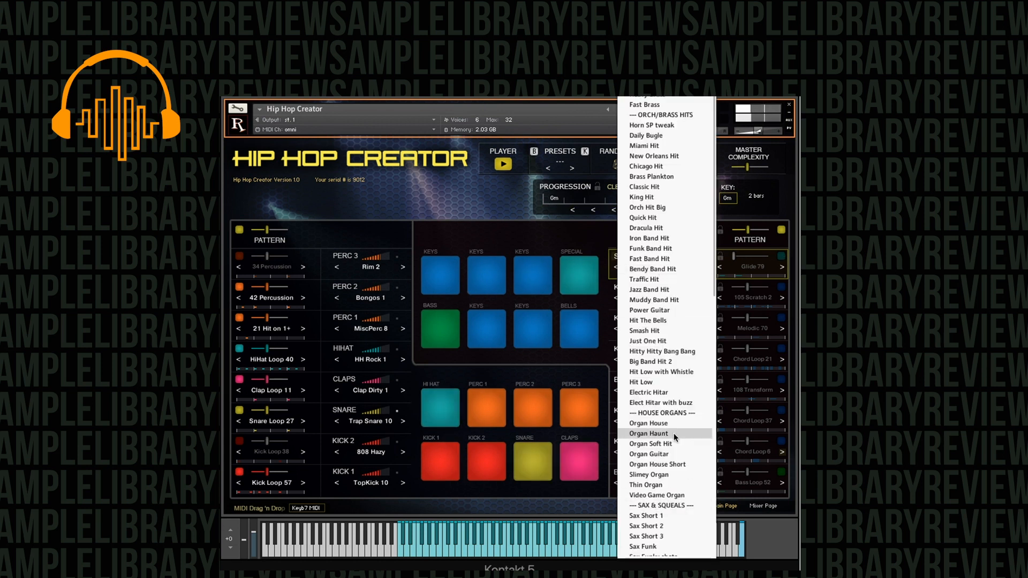
left_click(664, 392)
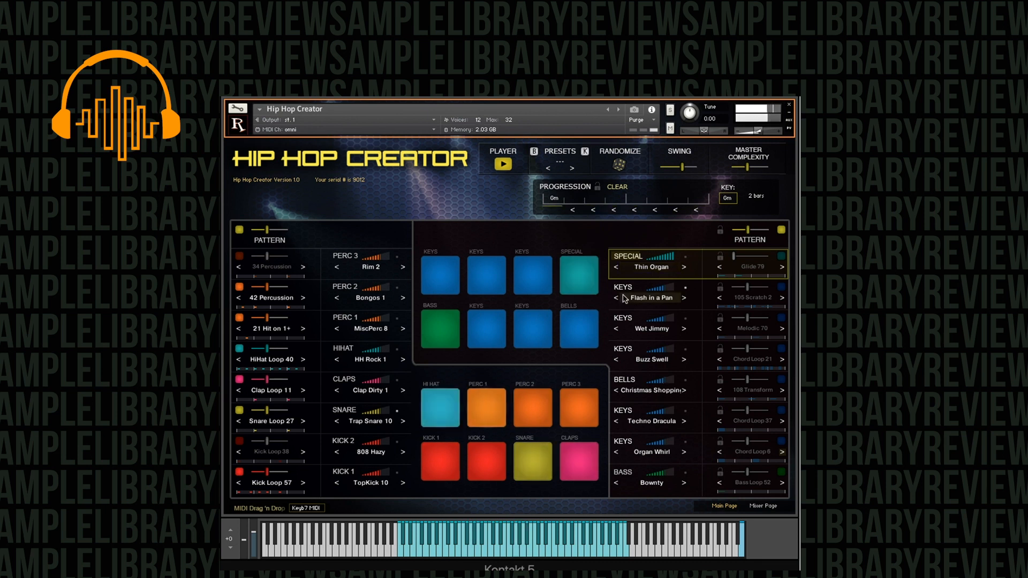
left_click(509, 166)
Audition Sax Short 1, Sax Short 3 and Sax 2-Note Up in the Special slot
left_click(652, 267)
scroll(668, 456, "up", 3)
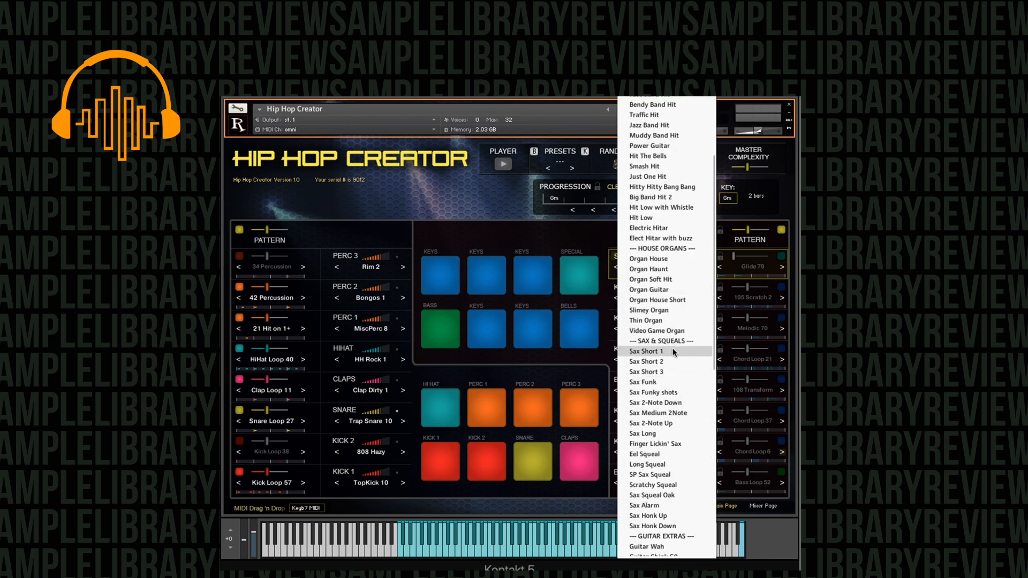
left_click(673, 353)
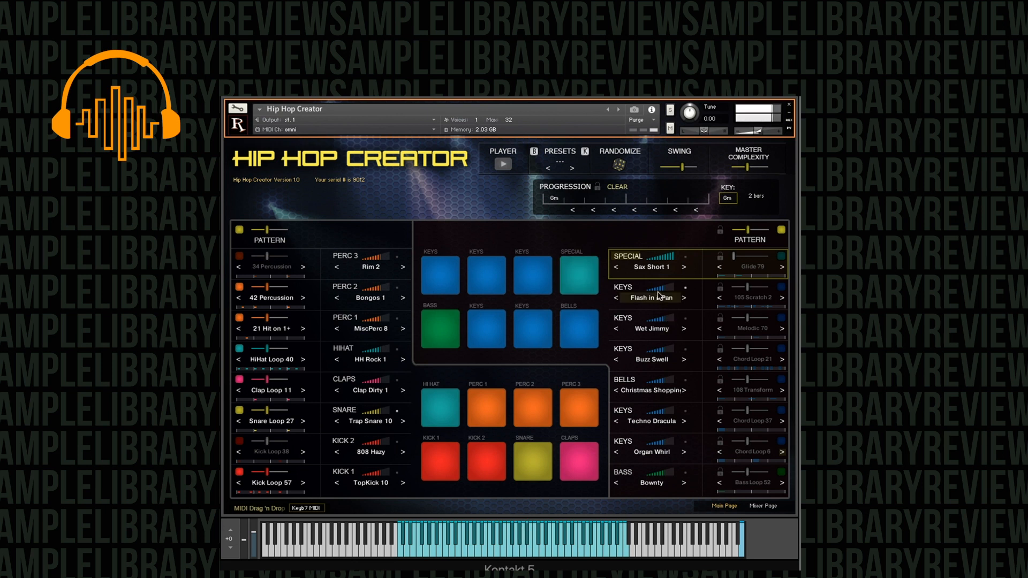
left_click(656, 267)
left_click(674, 450)
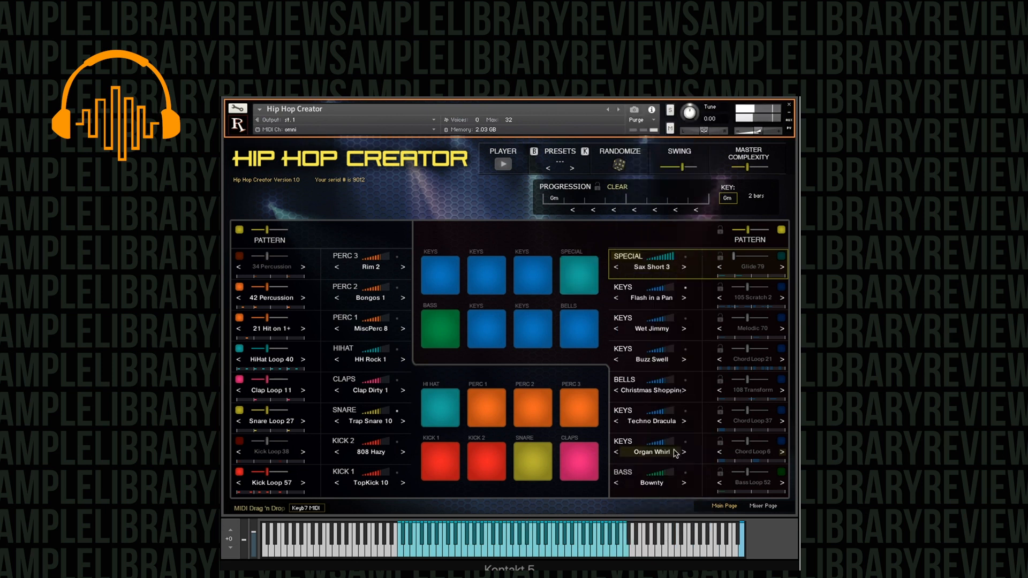
left_click(652, 266)
left_click(679, 523)
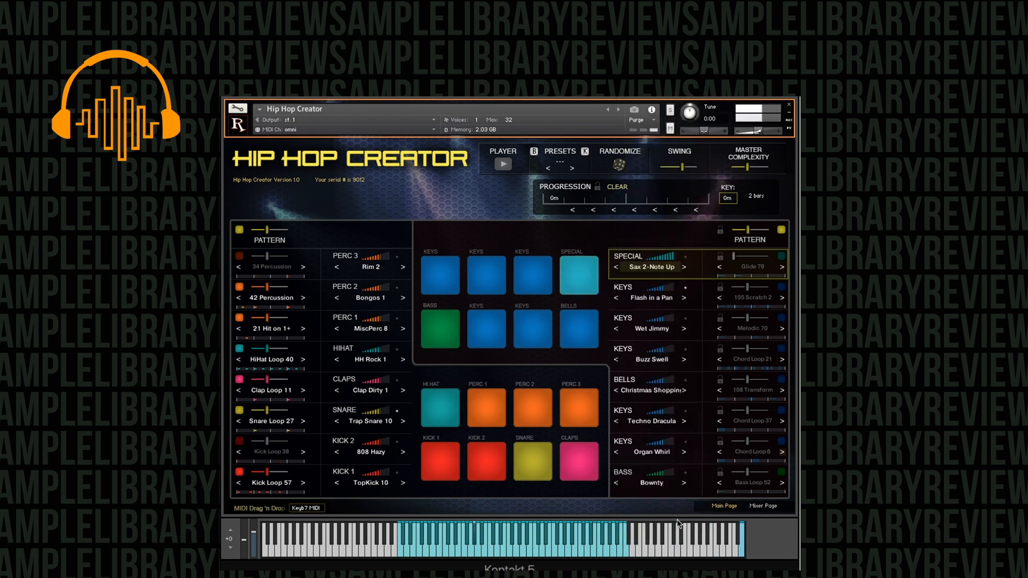
Audition SP Sax Squeal, Sax Medium 2Note and Bendy Band Hit in the Special slot
left_click(656, 268)
scroll(664, 354, "down", 5)
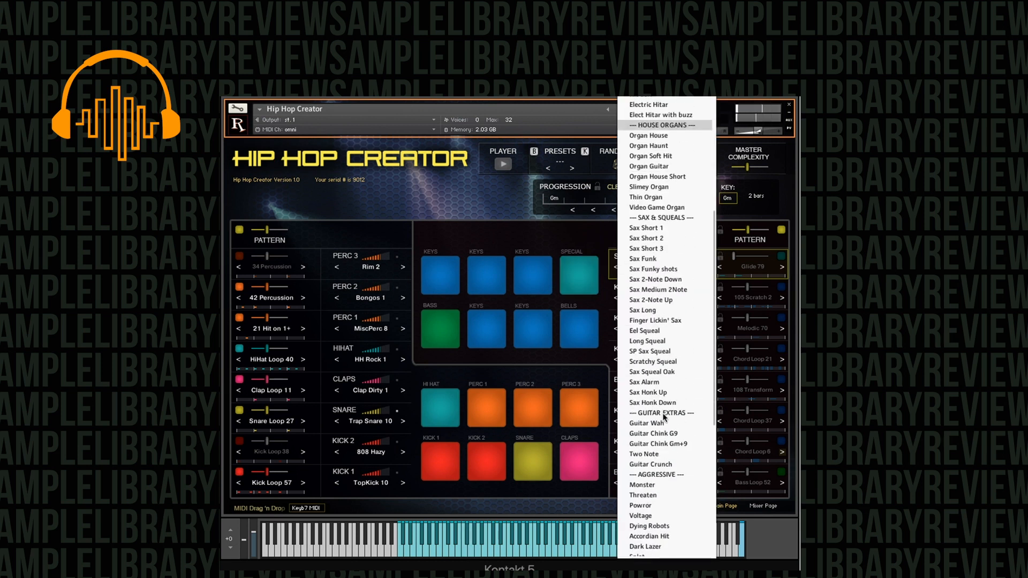
left_click(662, 359)
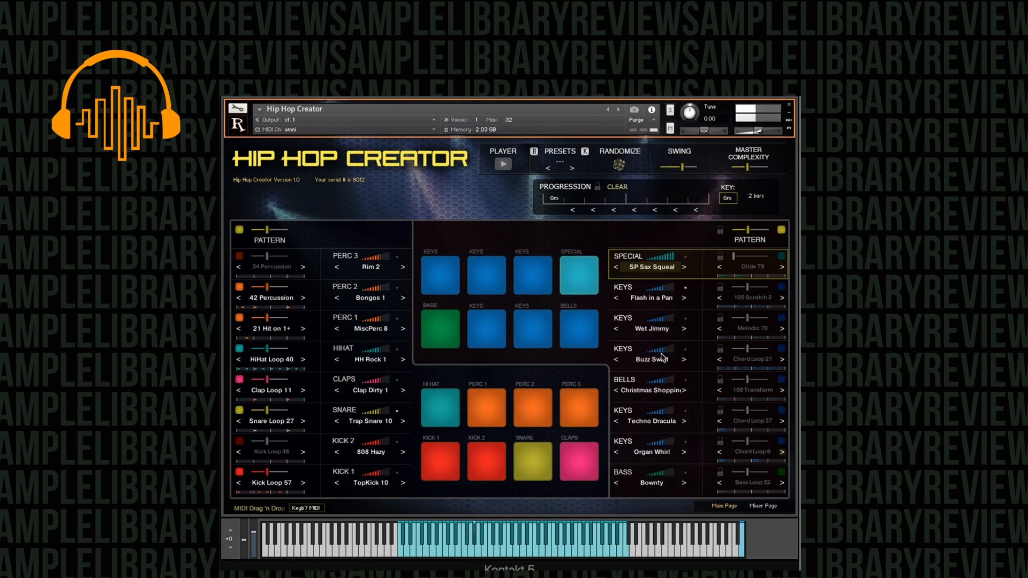
left_click(668, 270)
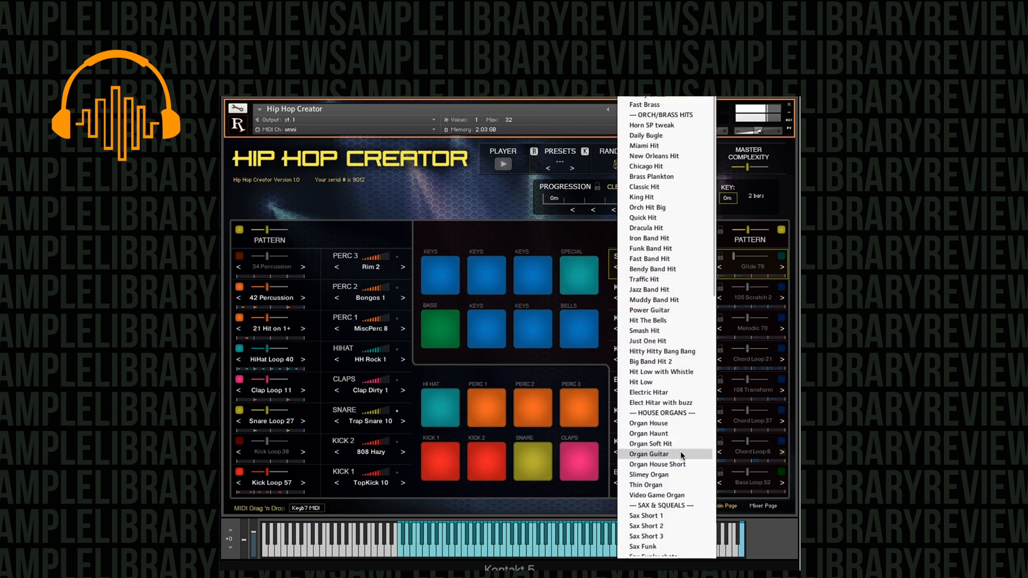
scroll(680, 450, "down", 3)
left_click(674, 485)
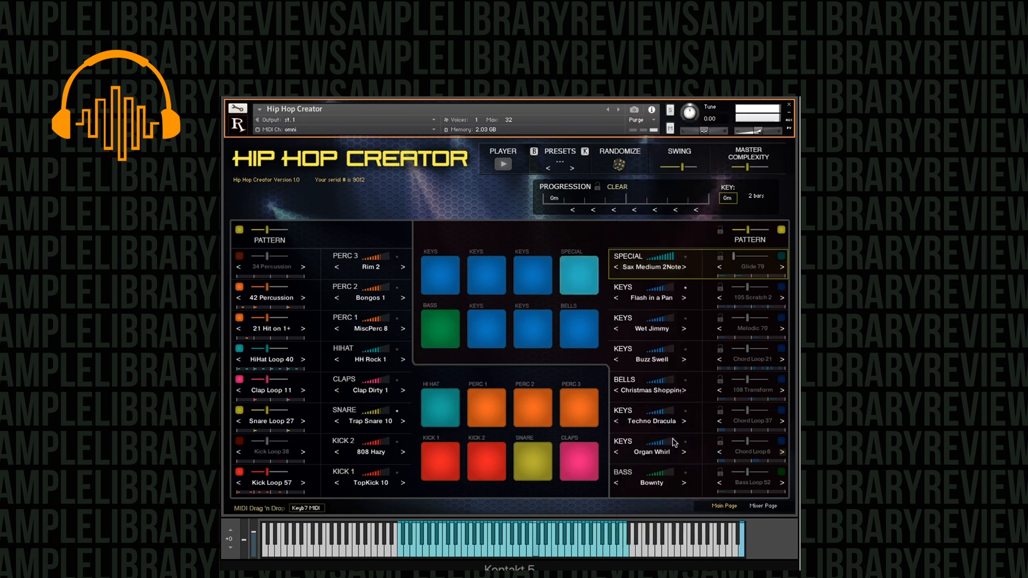
left_click(655, 268)
left_click(657, 271)
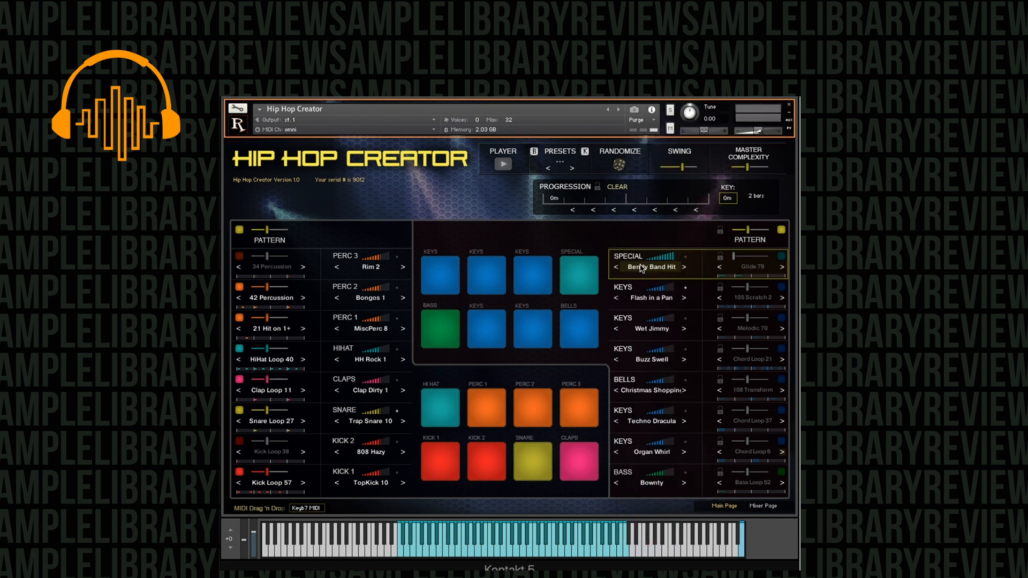
Load Guitar Chink G9 from the Guitar Extras in the Special slot and start the player
left_click(661, 273)
scroll(664, 422, "down", 5)
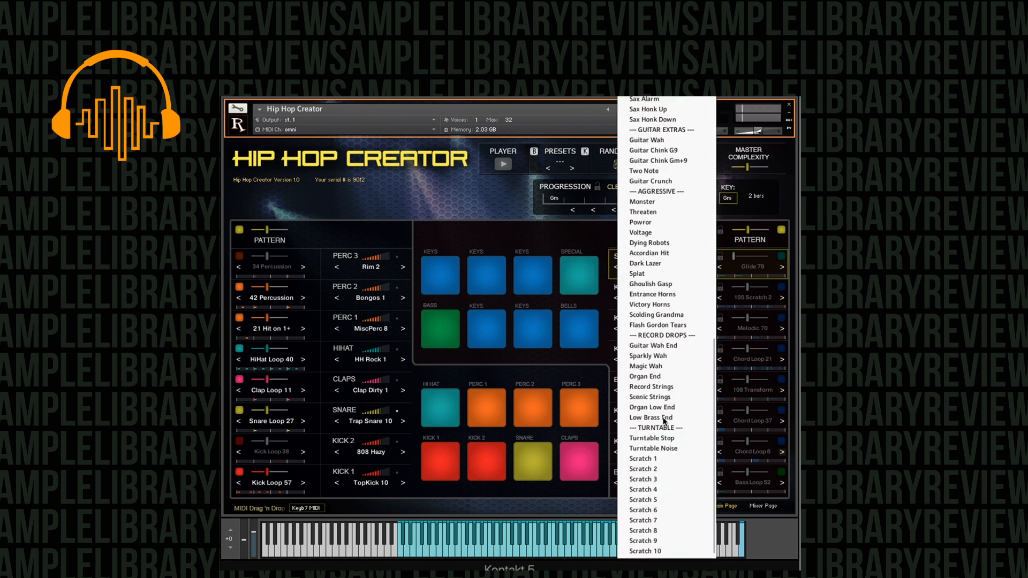
scroll(661, 192, "up", 2)
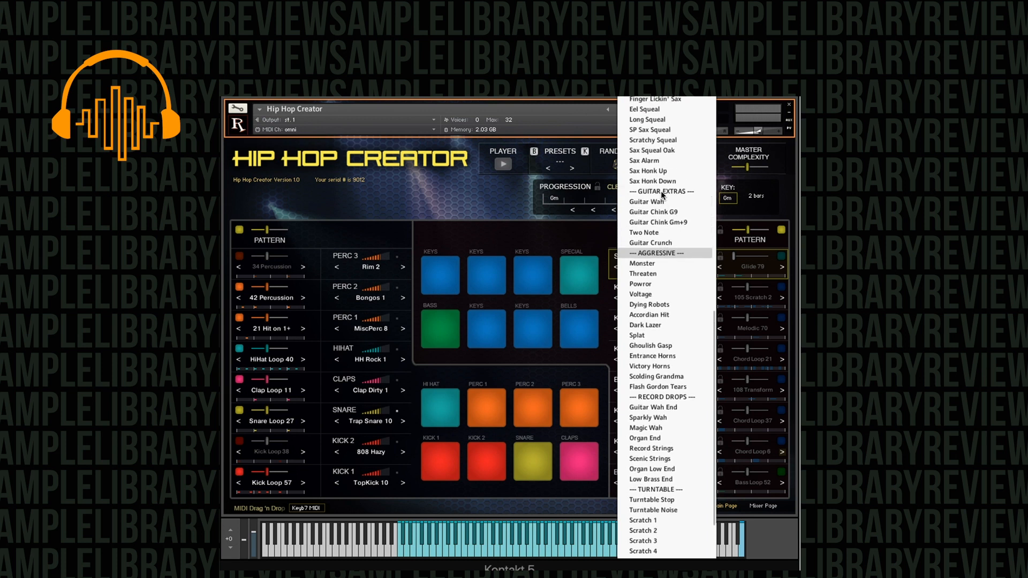
left_click(667, 212)
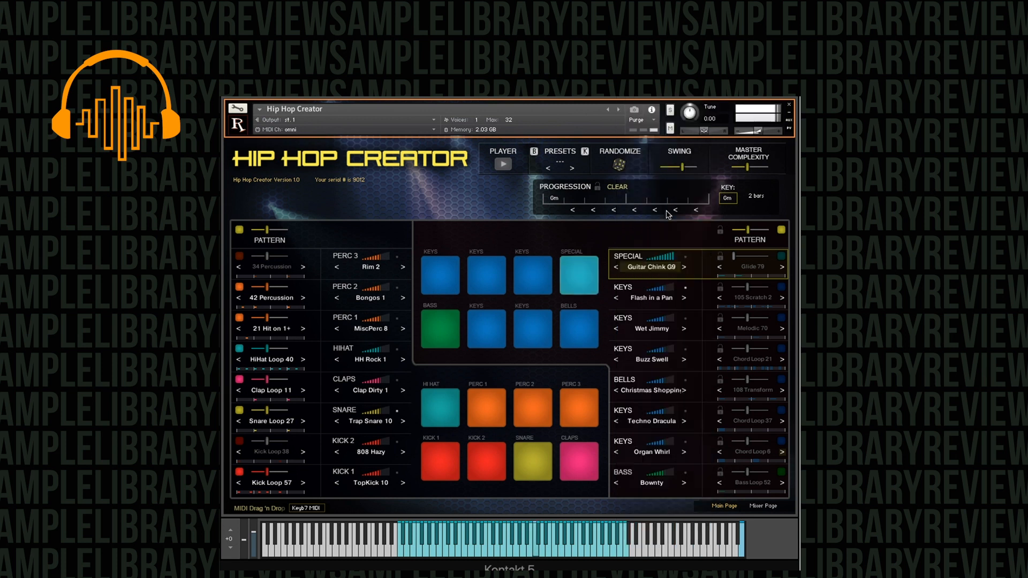
left_click(503, 165)
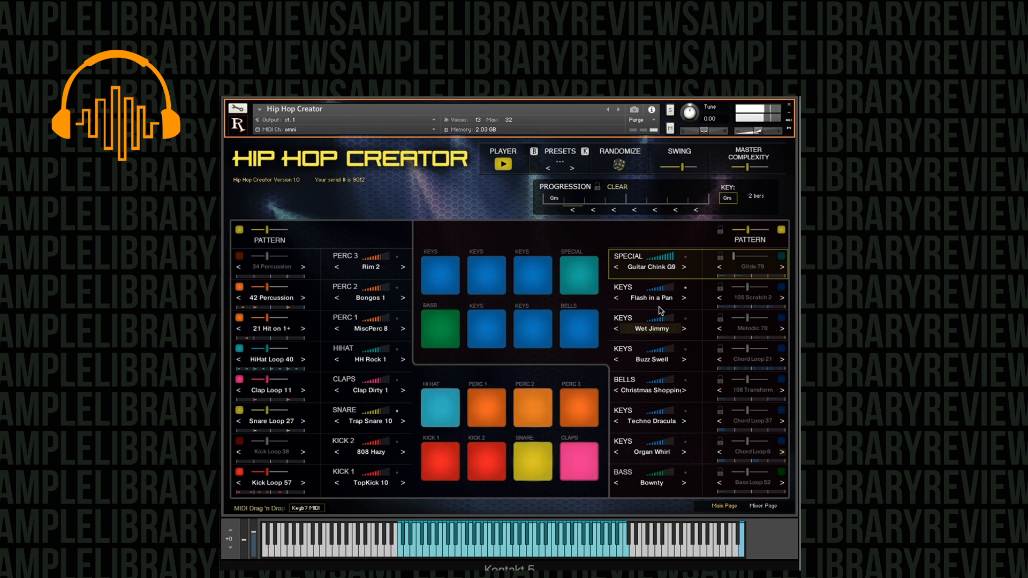
Audition Guitar Crunch from the Guitar Extras in the Special slot over the running beat
left_click(651, 267)
scroll(683, 456, "down", 10)
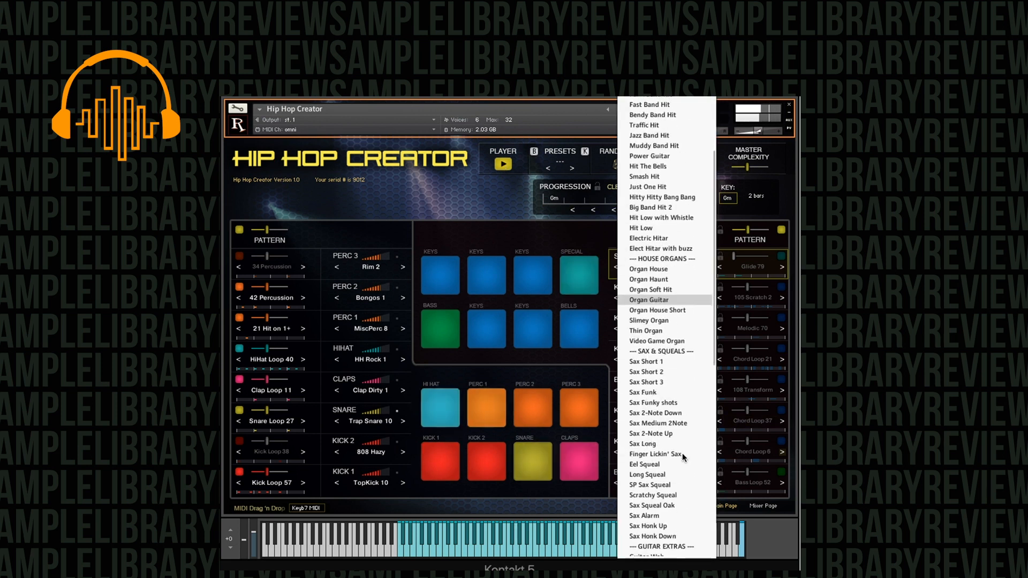
scroll(683, 453, "down", 1)
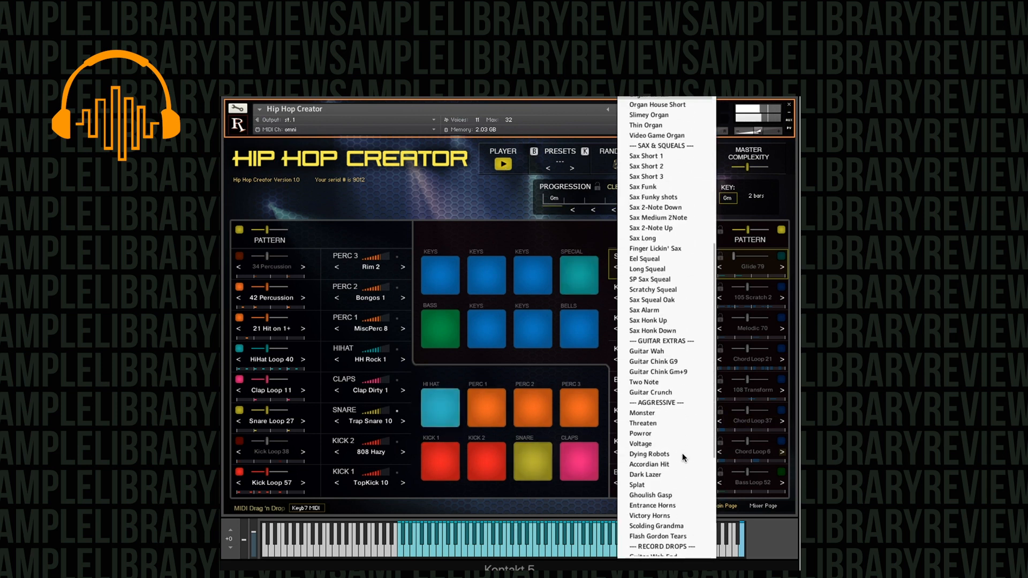
left_click(667, 392)
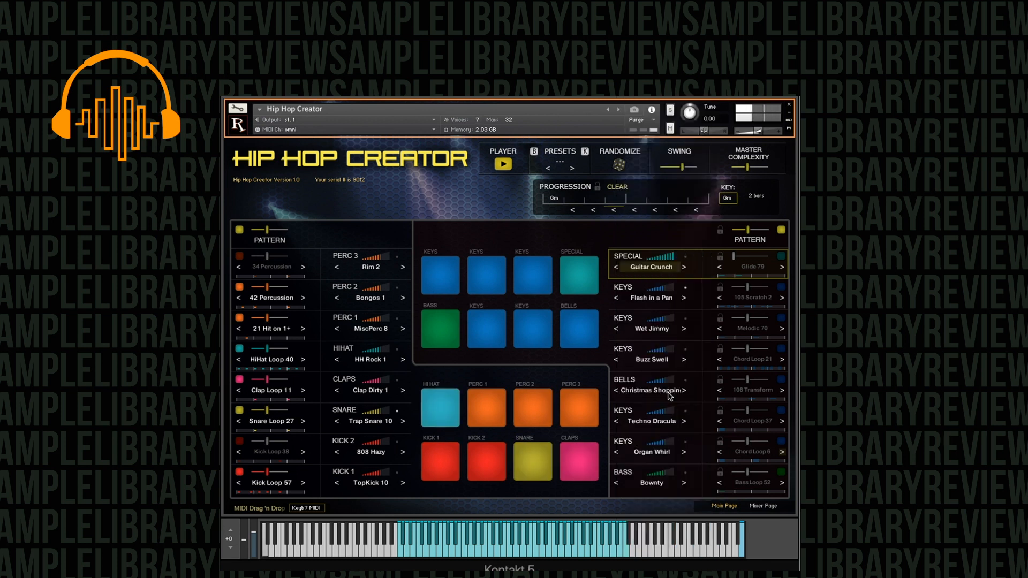
left_click(686, 288)
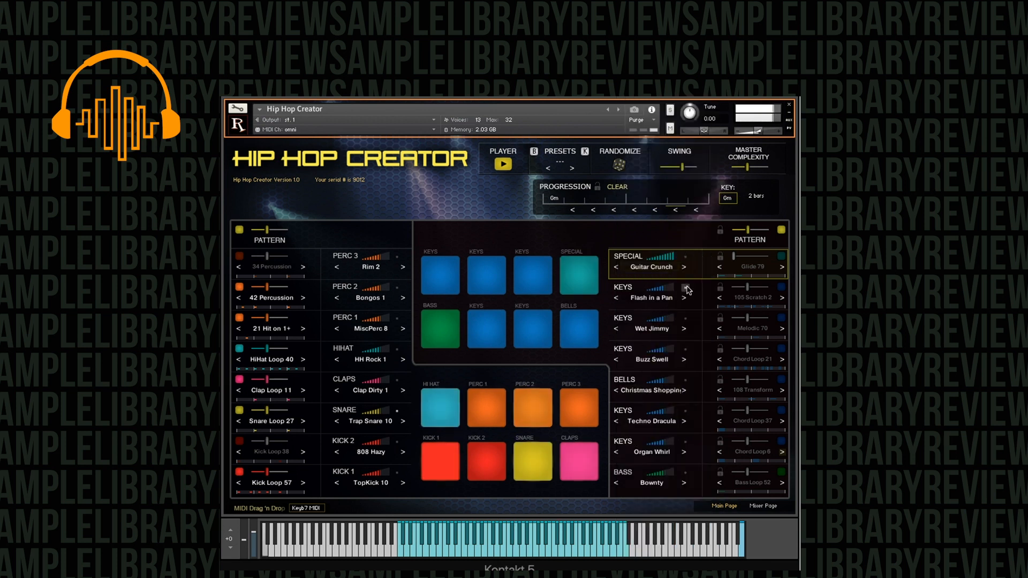
Load Monster from the Aggressive sounds in the Special slot and step forward through Powror to Voltage
left_click(655, 272)
scroll(667, 445, "down", 10)
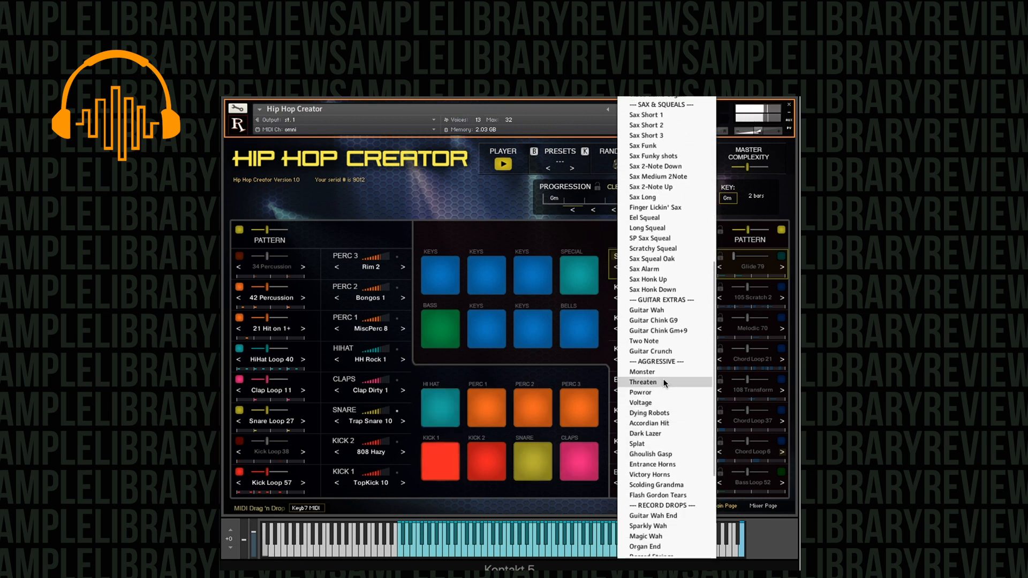
scroll(660, 387, "up", 1)
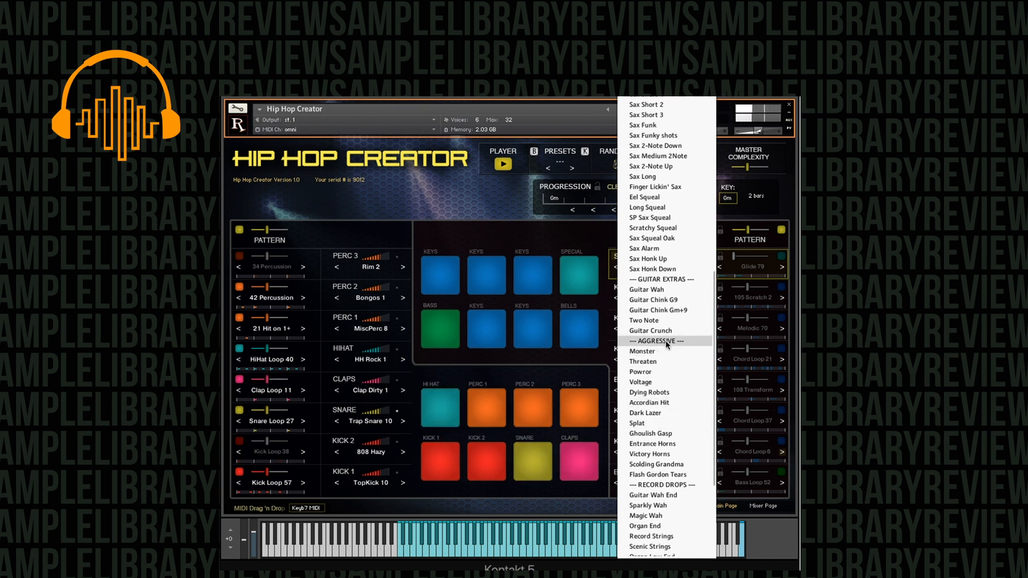
left_click(654, 352)
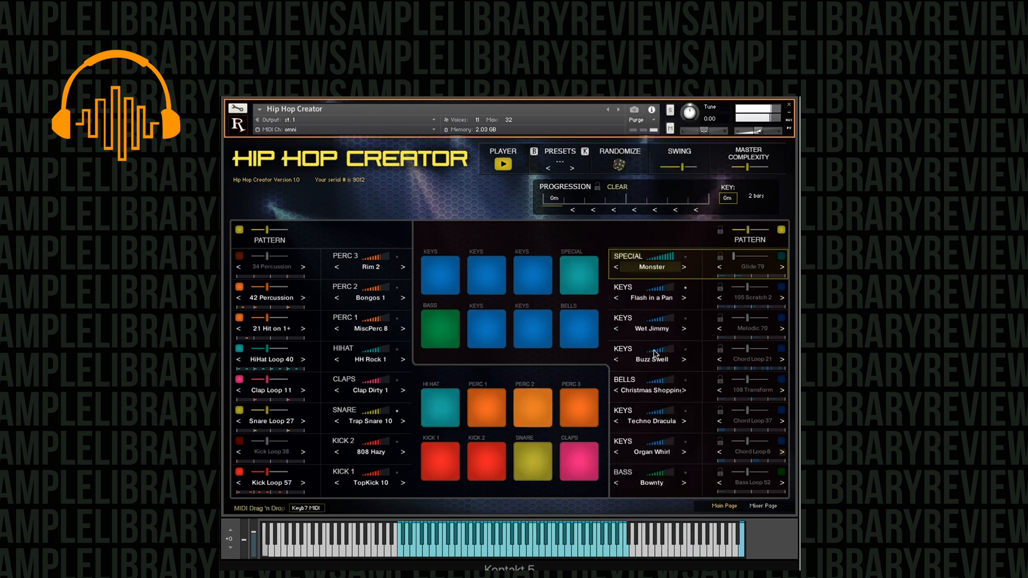
left_click(684, 267)
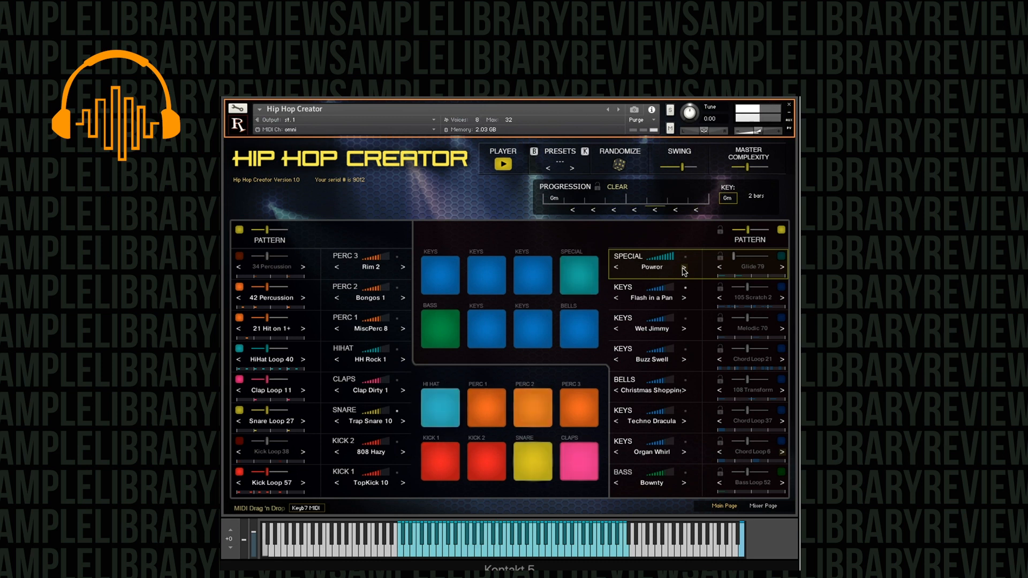
left_click(684, 268)
left_click(683, 268)
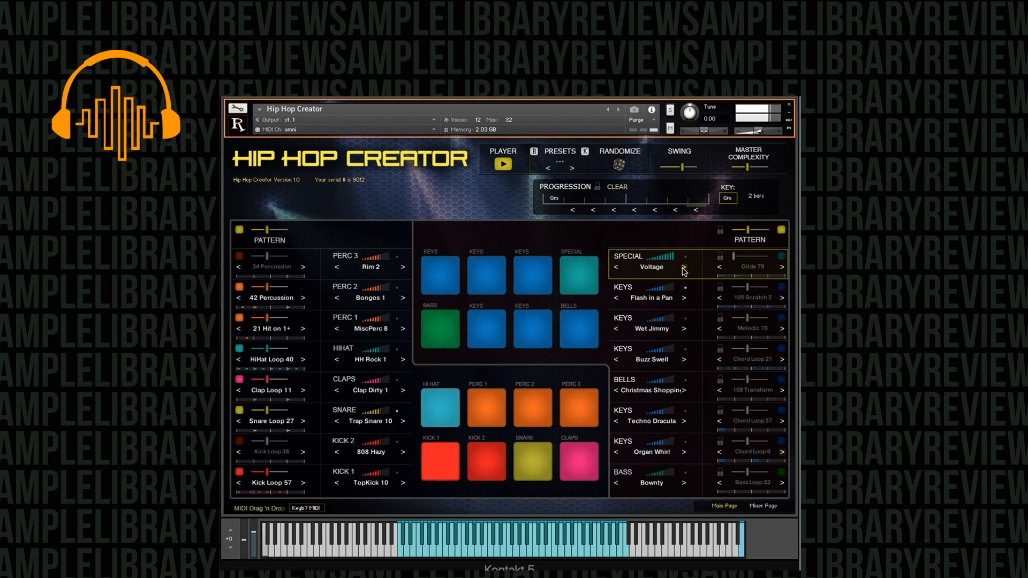
Step the Special slot forward from Voltage, auditioning Dying Robots, Accordian Hit, Dark Lazer and Splat over the beat
left_click(684, 268)
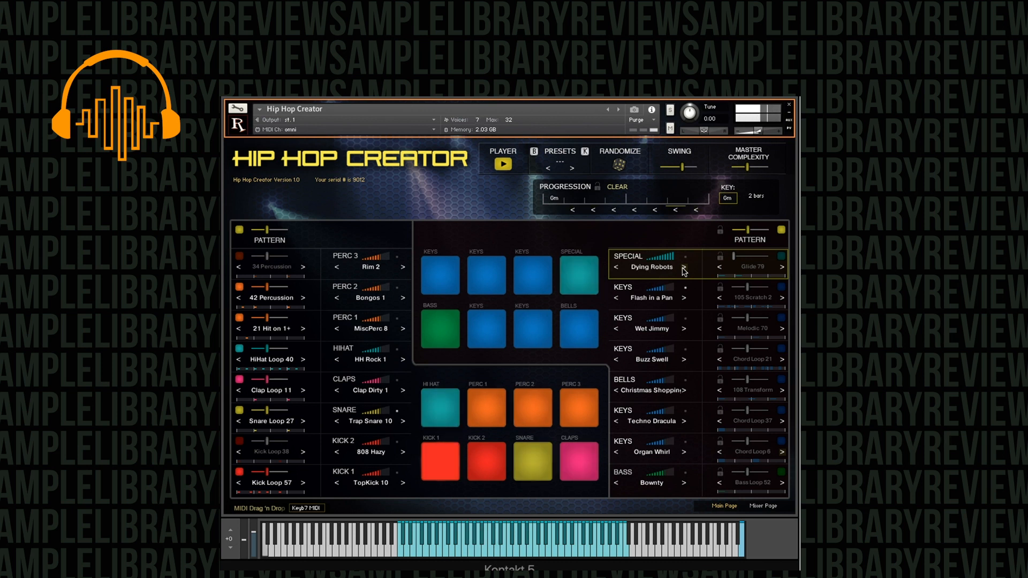
left_click(684, 267)
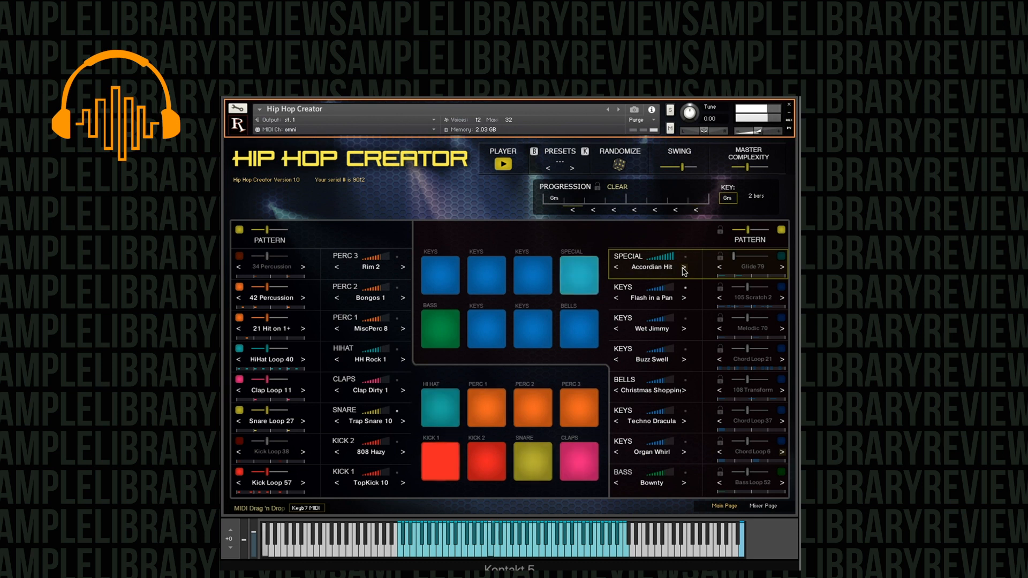
left_click(684, 268)
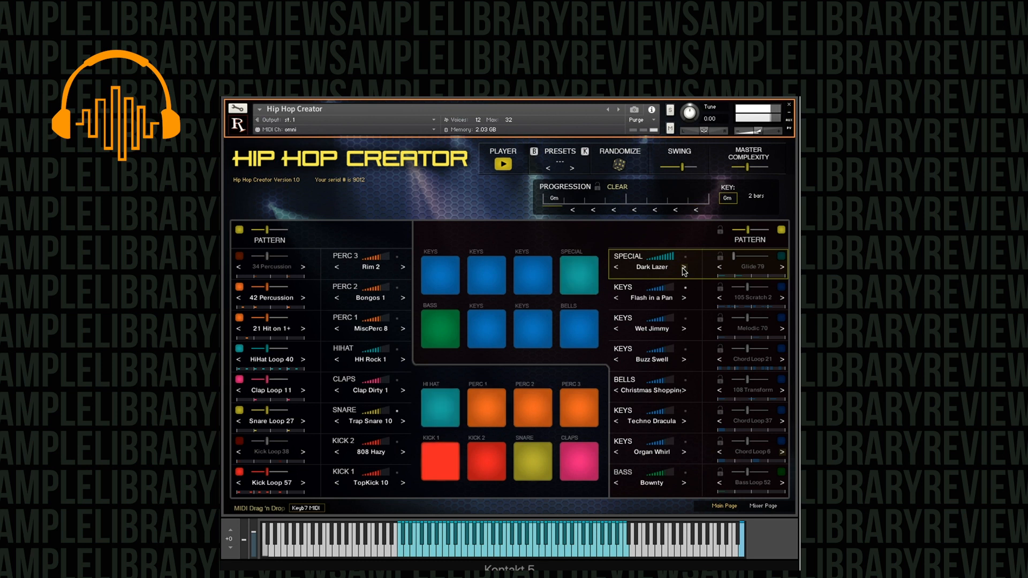
left_click(684, 268)
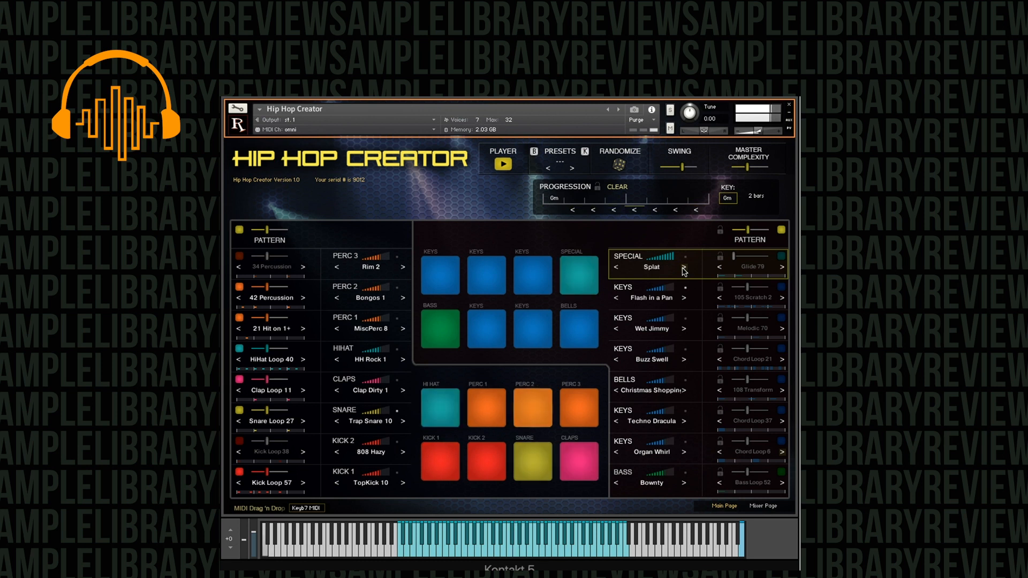
Load Magic Wah from the Record Drops in the Special slot, stop the player, and step forward to Organ Low End
left_click(658, 268)
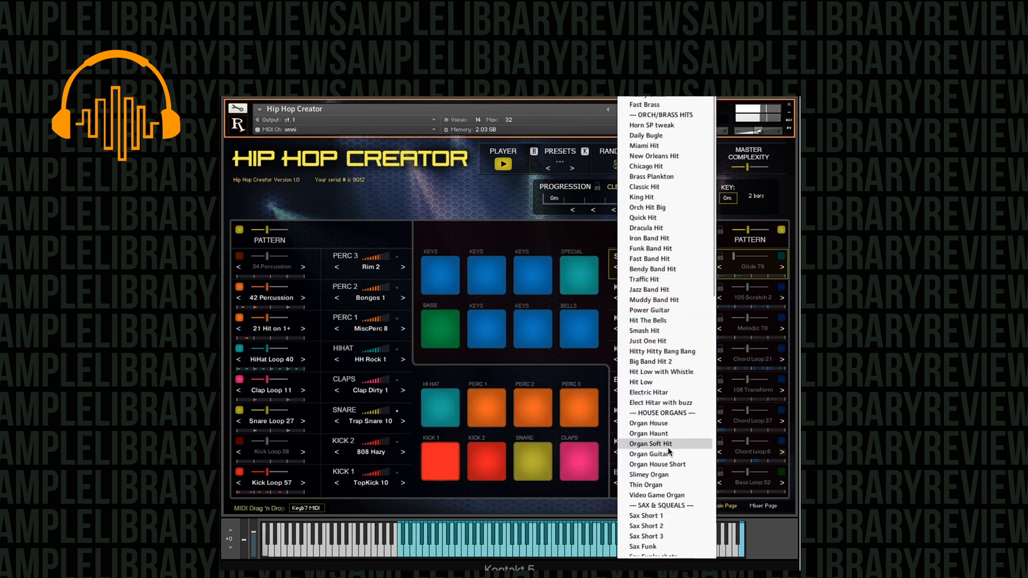
scroll(669, 452, "down", 7)
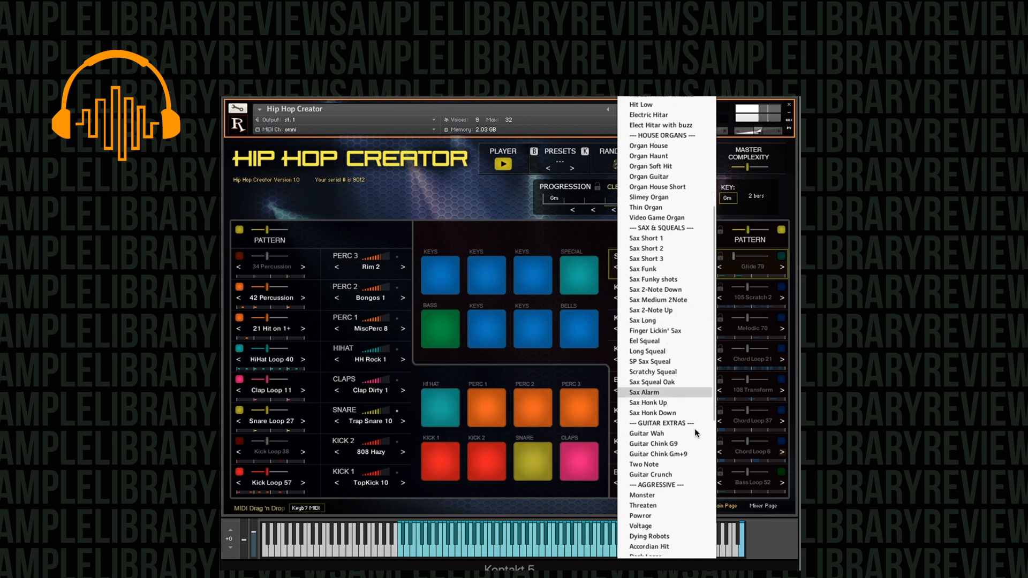
scroll(673, 450, "down", 10)
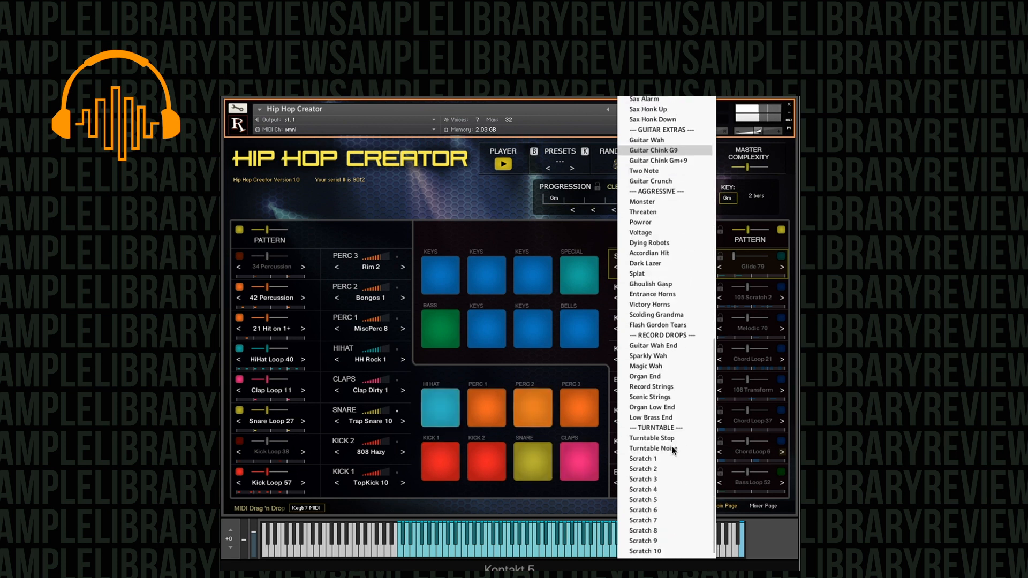
left_click(672, 365)
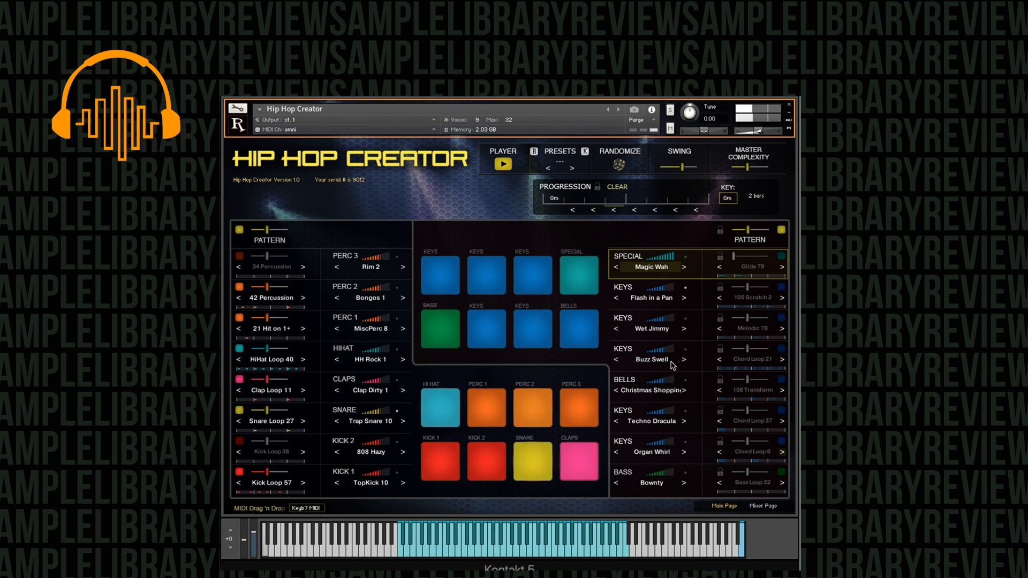
left_click(504, 165)
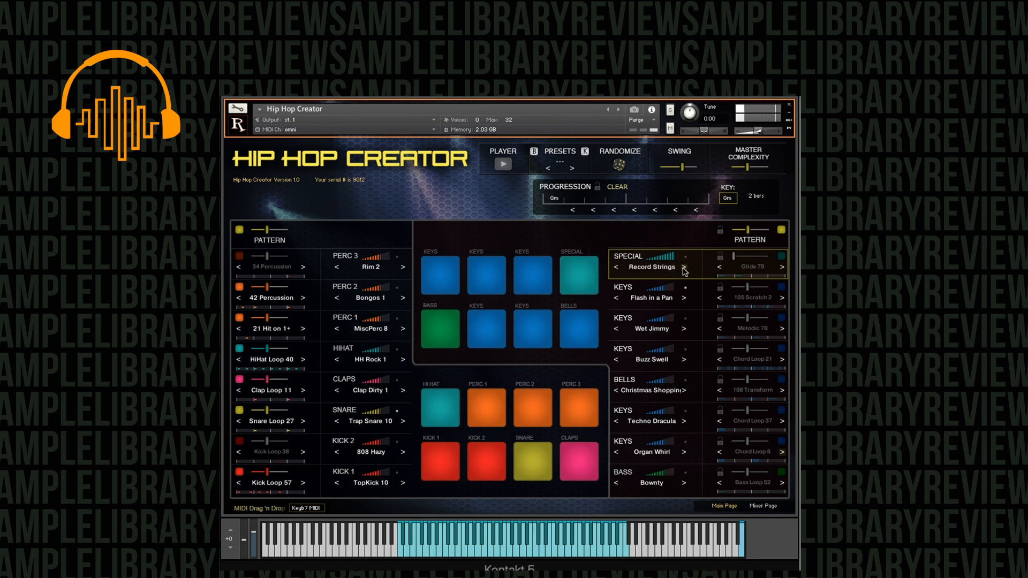
left_click(684, 269)
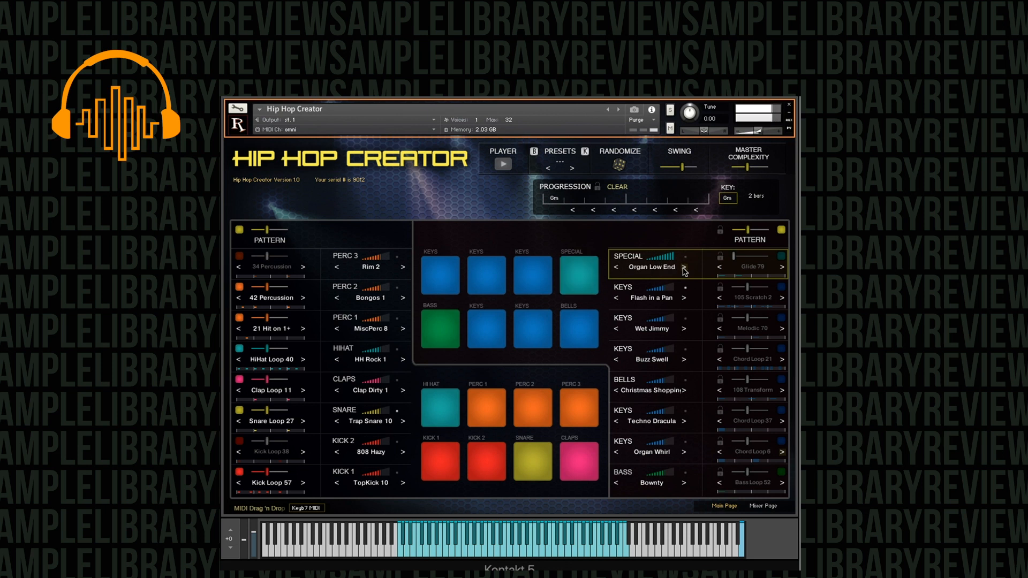
Audition Guitar Wah End from the Record Drops in the Special slot
left_click(661, 268)
scroll(664, 418, "down", 10)
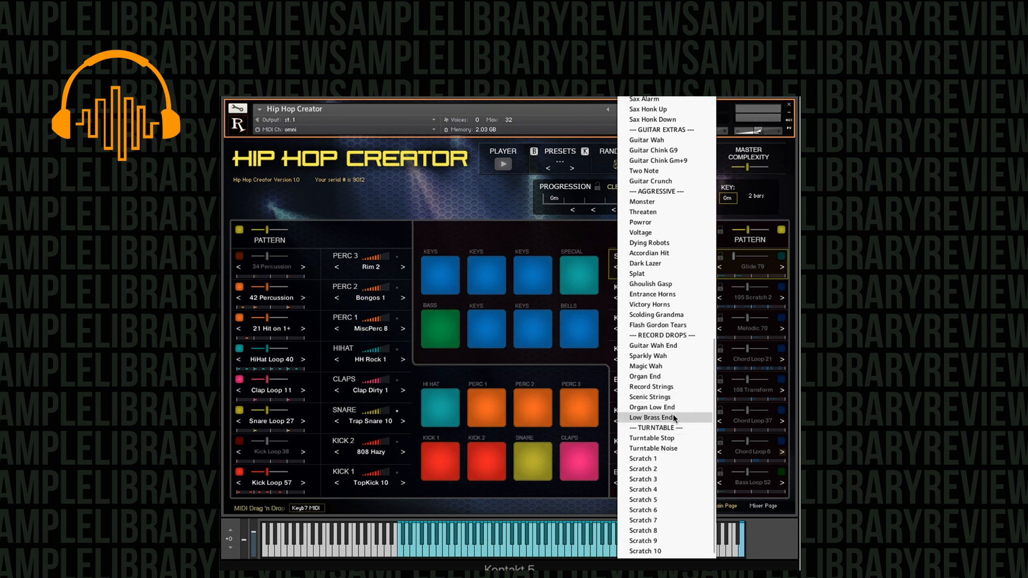
left_click(670, 347)
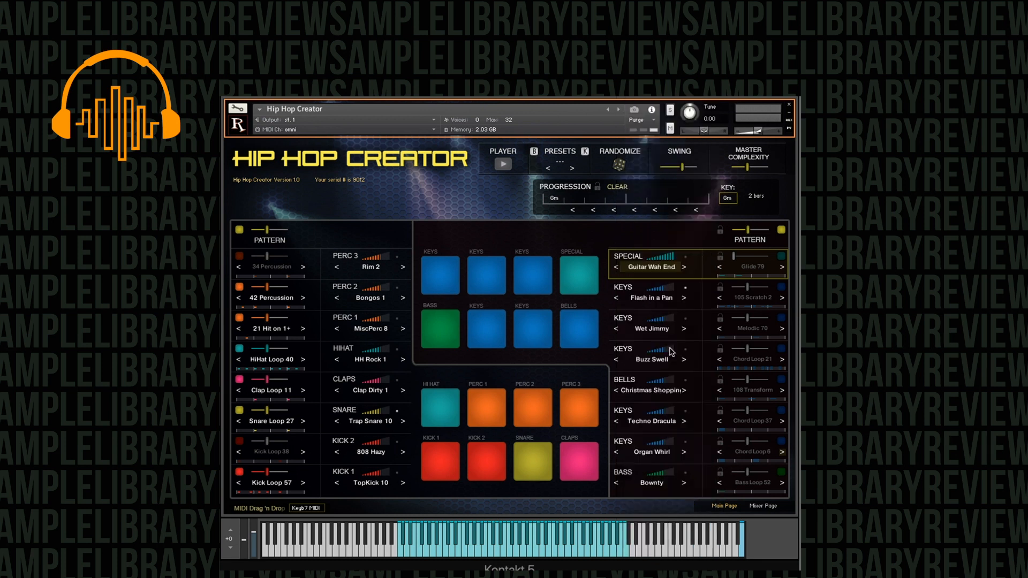
Load Turntable Stop in the Special slot and step forward through the numbered Scratch sounds
left_click(661, 267)
scroll(673, 514, "down", 10)
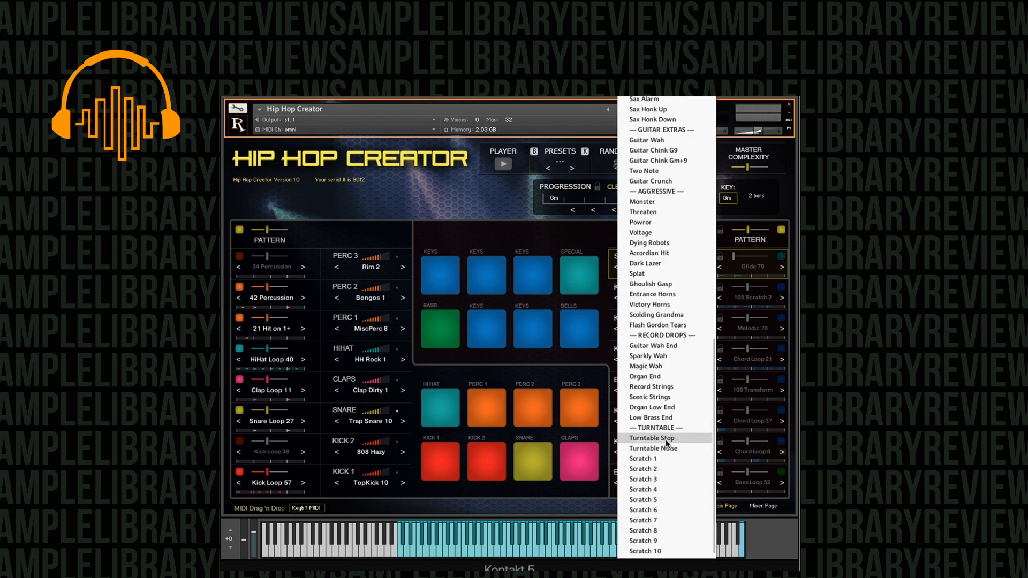
left_click(666, 439)
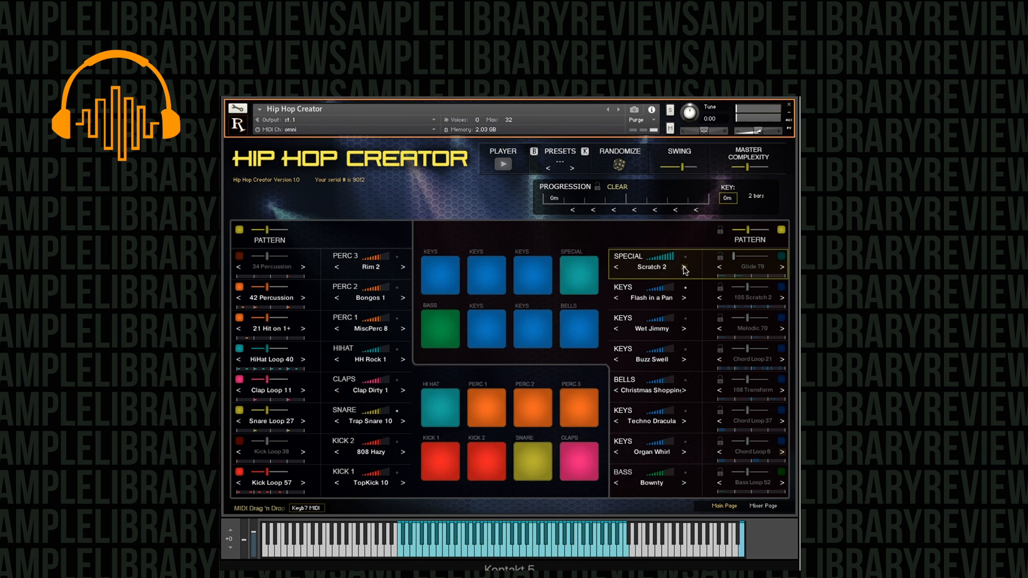
left_click(684, 266)
left_click(684, 267)
left_click(683, 267)
left_click(684, 267)
Audition Scratch 10 and Scratch 9 from the Turntable sounds in the Special slot
left_click(679, 268)
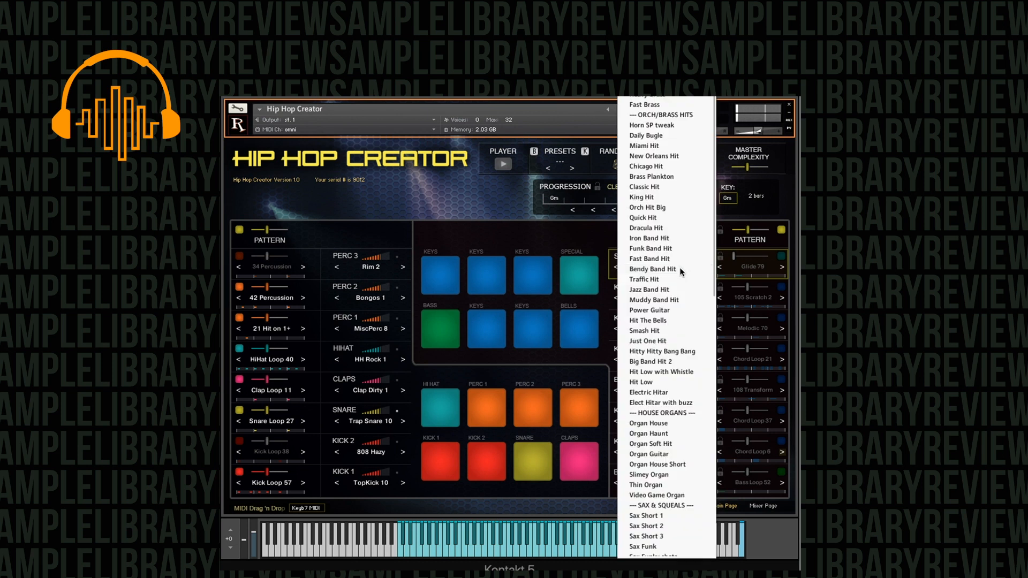
scroll(674, 431, "down", 10)
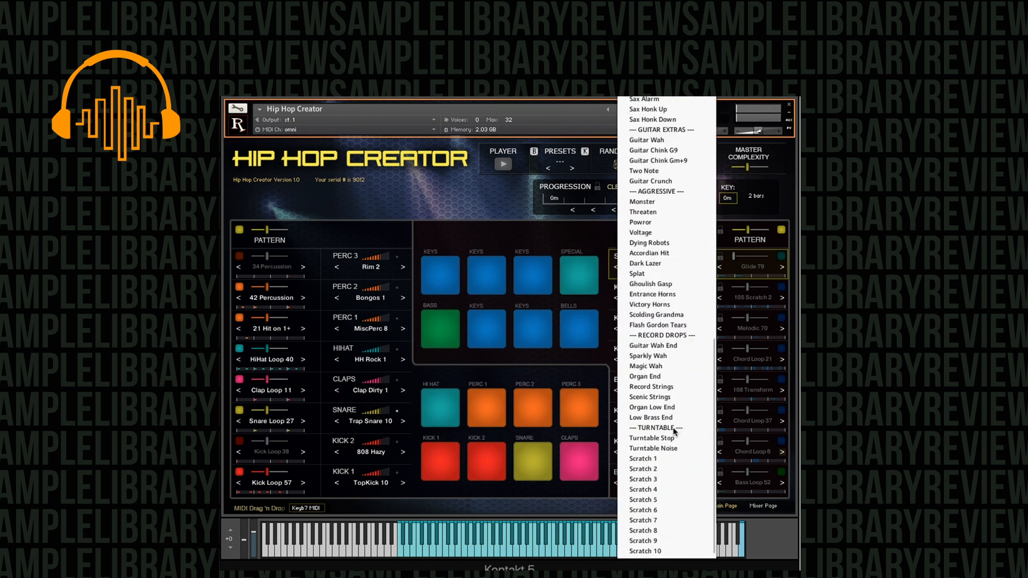
left_click(658, 551)
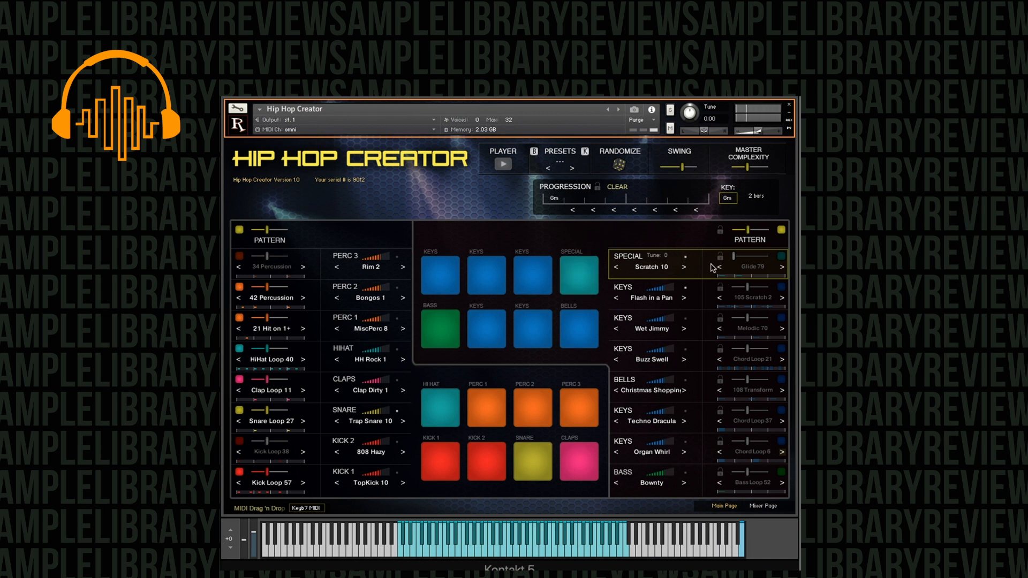
left_click(658, 267)
left_click(665, 271)
left_click(657, 270)
scroll(675, 548, "down", 5)
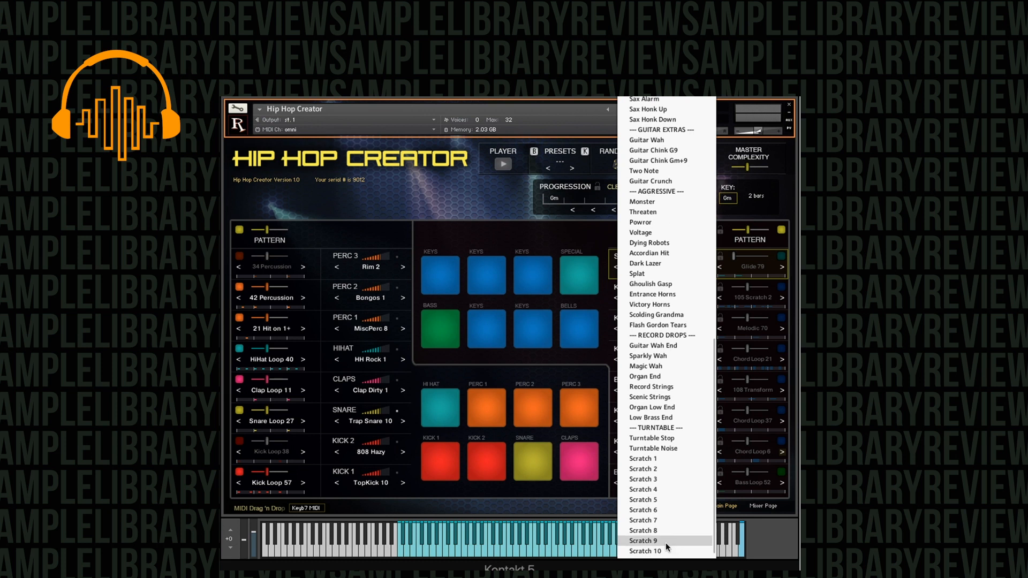
left_click(666, 542)
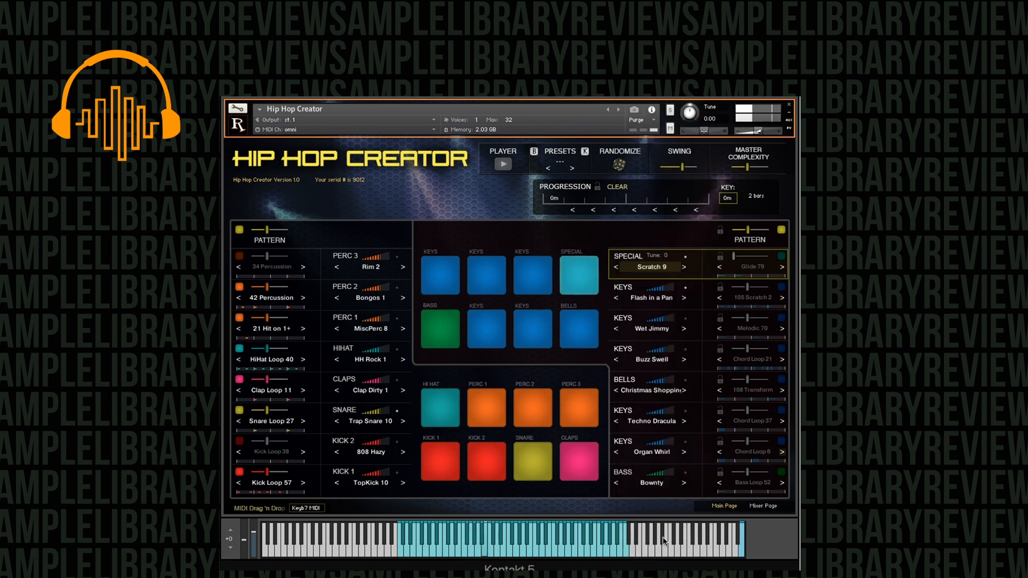
Audition Scratch 3 and Turntable Noise in the Special slot
left_click(656, 268)
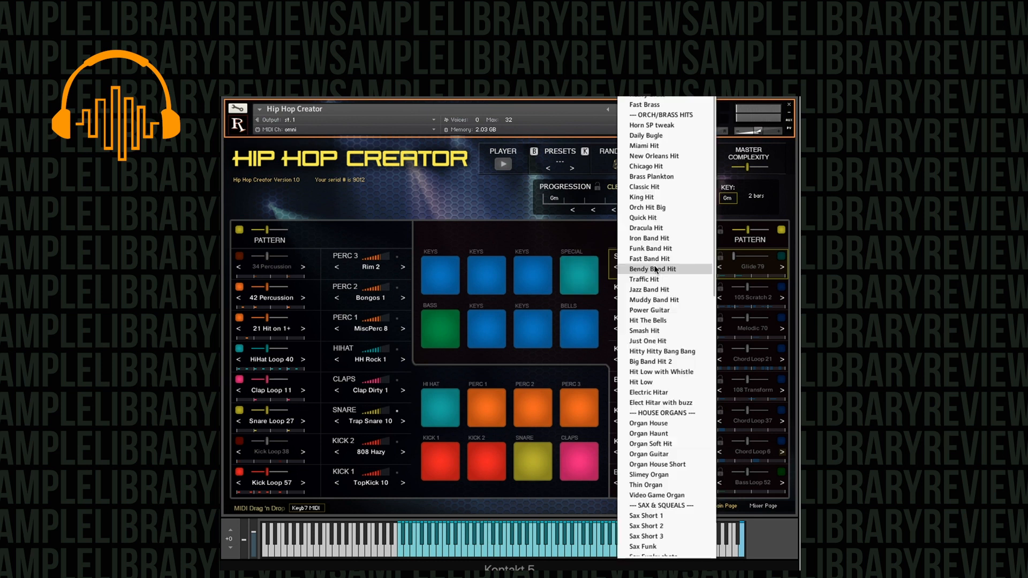
scroll(641, 544, "down", 10)
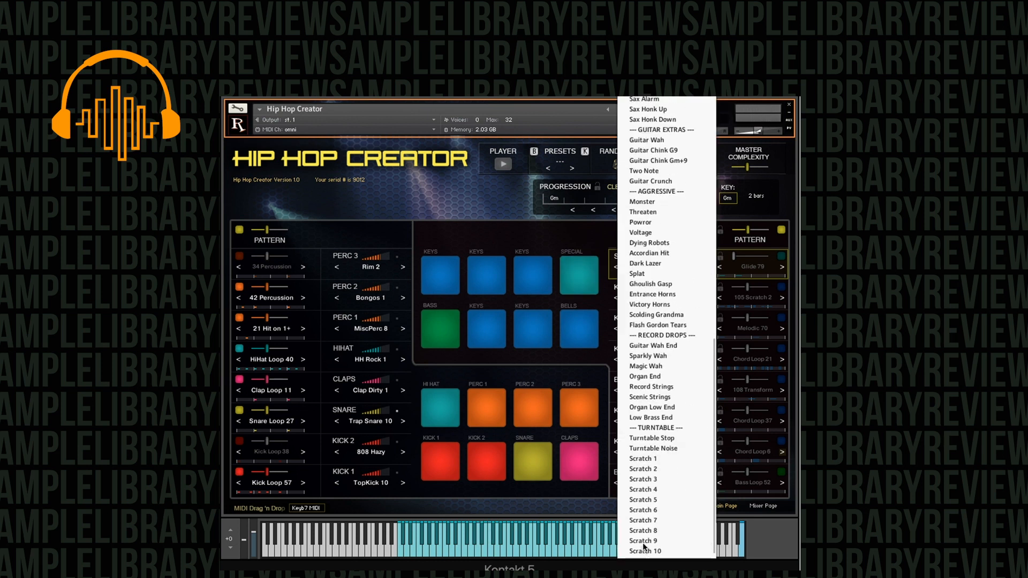
left_click(662, 481)
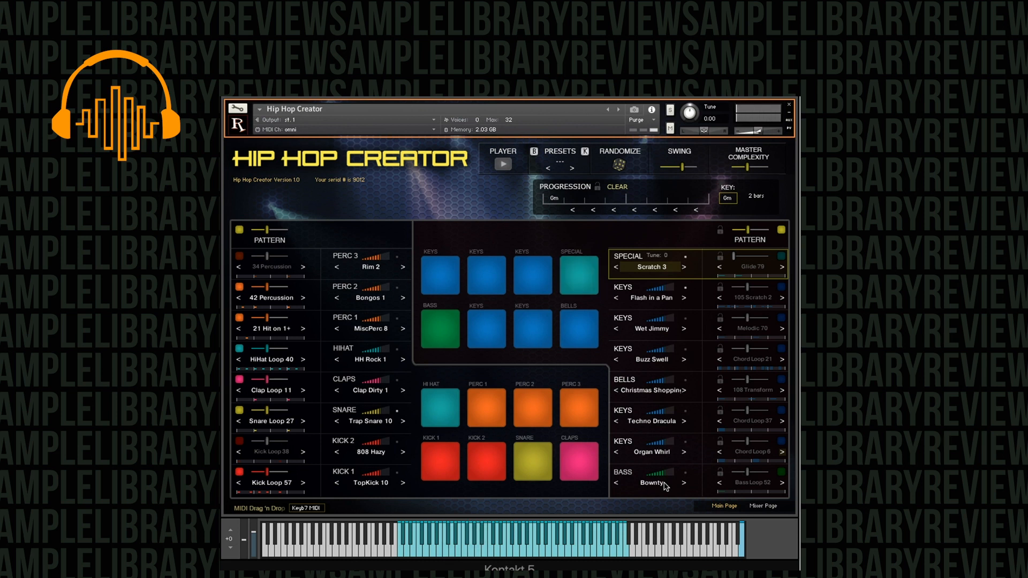
left_click(658, 269)
scroll(653, 510, "down", 10)
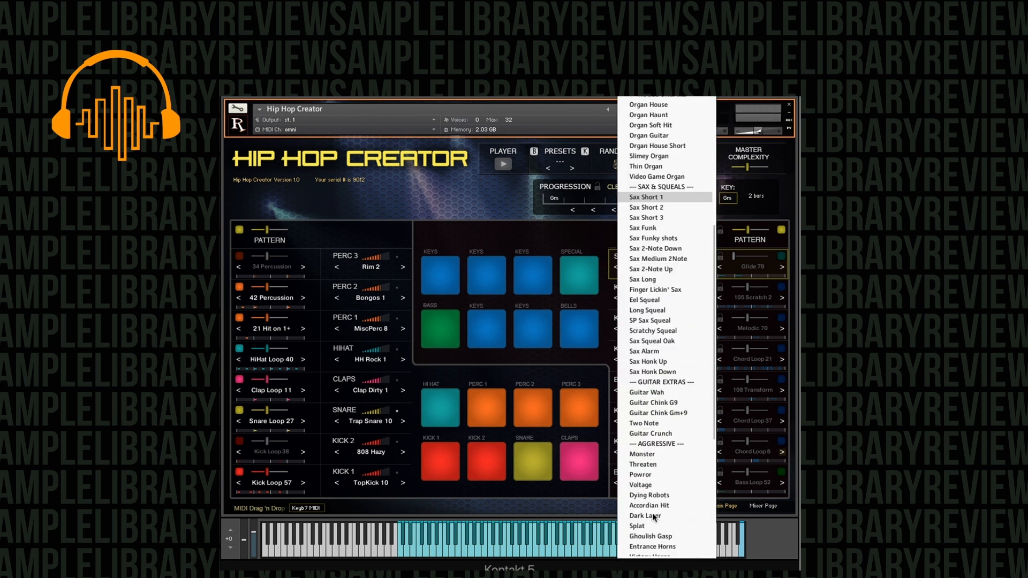
left_click(669, 448)
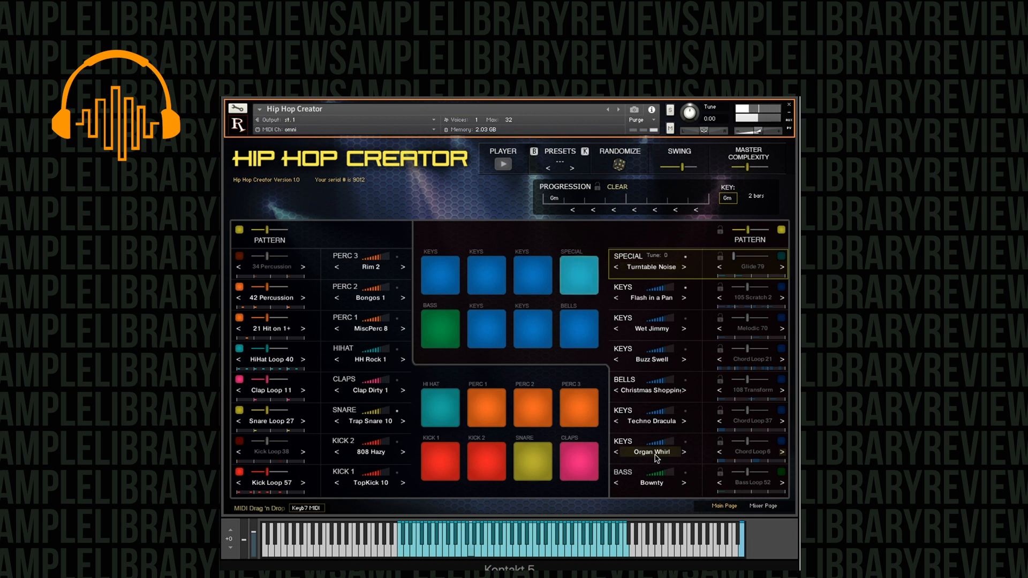
Audition Magic Wah from the Record Drops in the Special slot
left_click(659, 269)
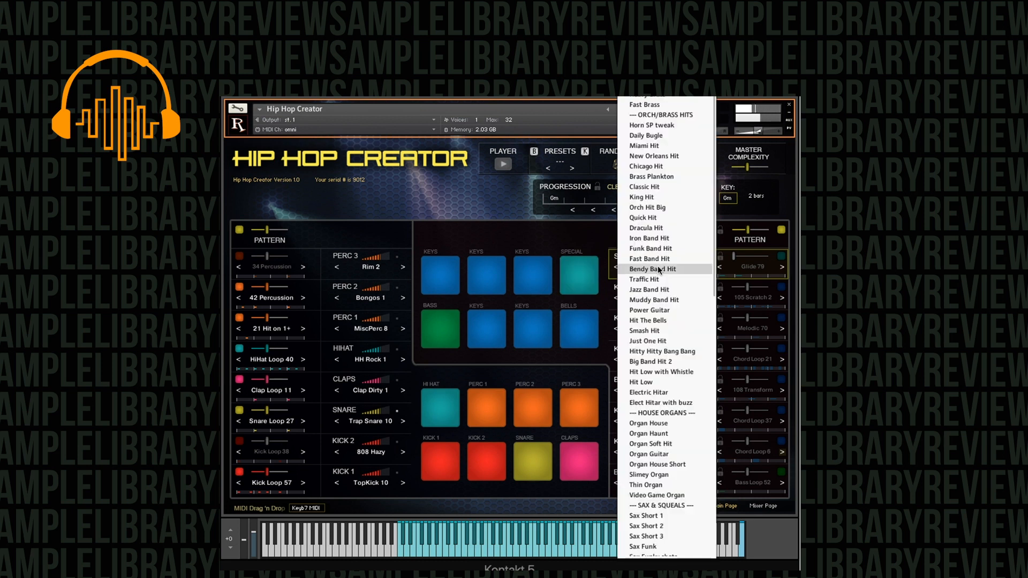
scroll(656, 486, "down", 5)
scroll(668, 488, "down", 3)
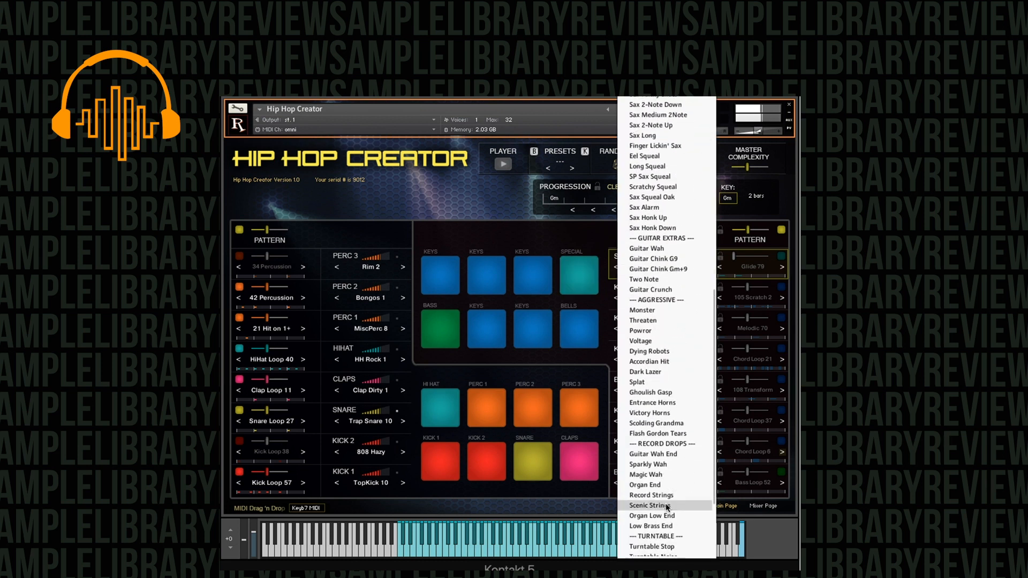
left_click(665, 434)
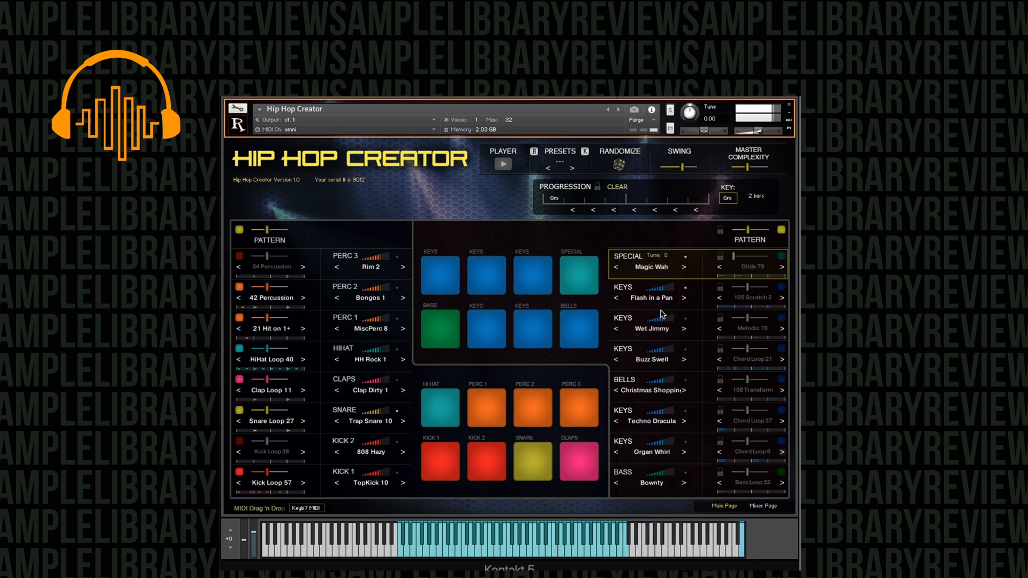
left_click(661, 272)
scroll(667, 503, "down", 1)
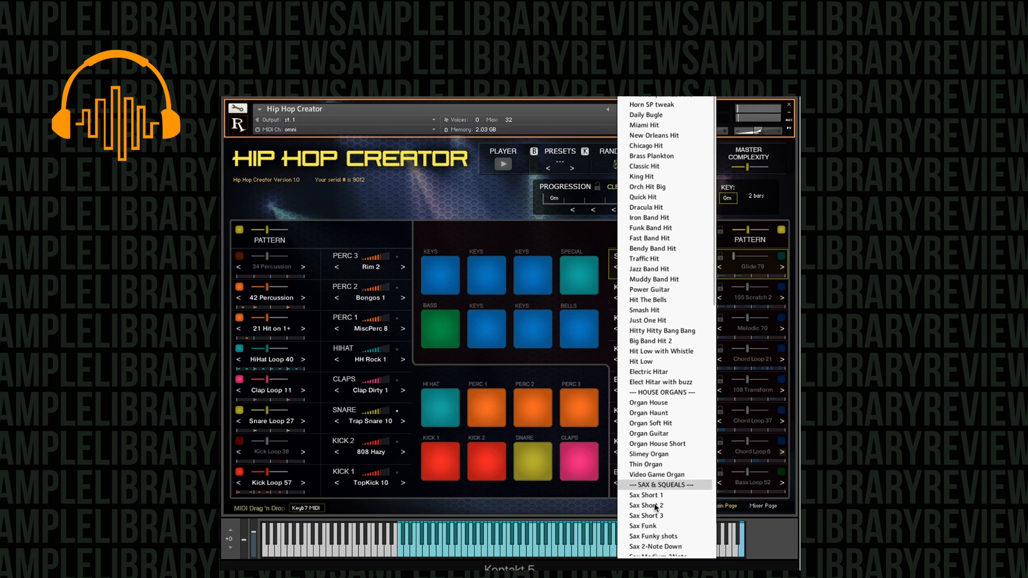
left_click(394, 547)
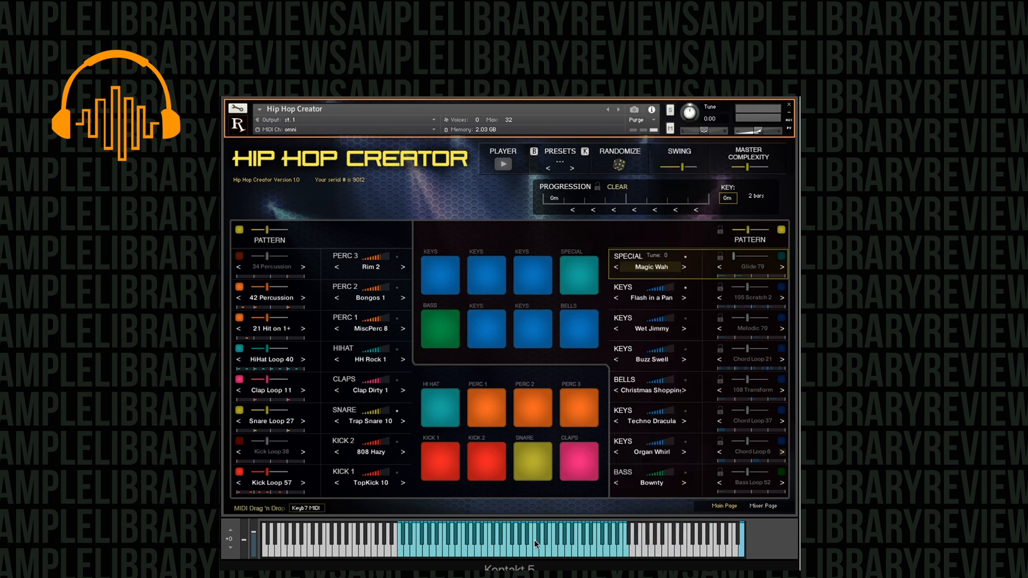
Load Scratch 9 from the Turntable sounds in the Special slot again
left_click(654, 273)
scroll(658, 478, "down", 10)
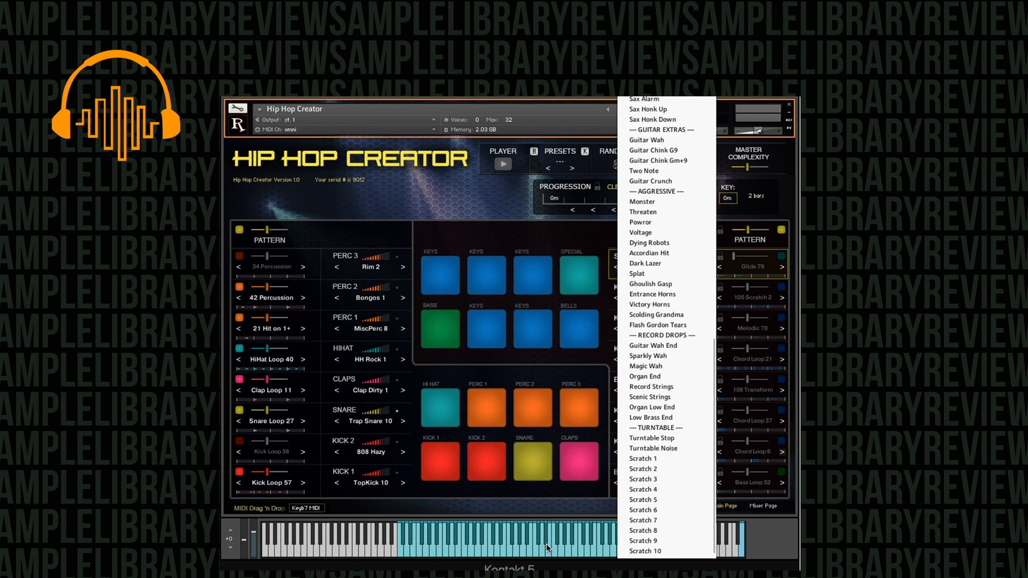
left_click(657, 540)
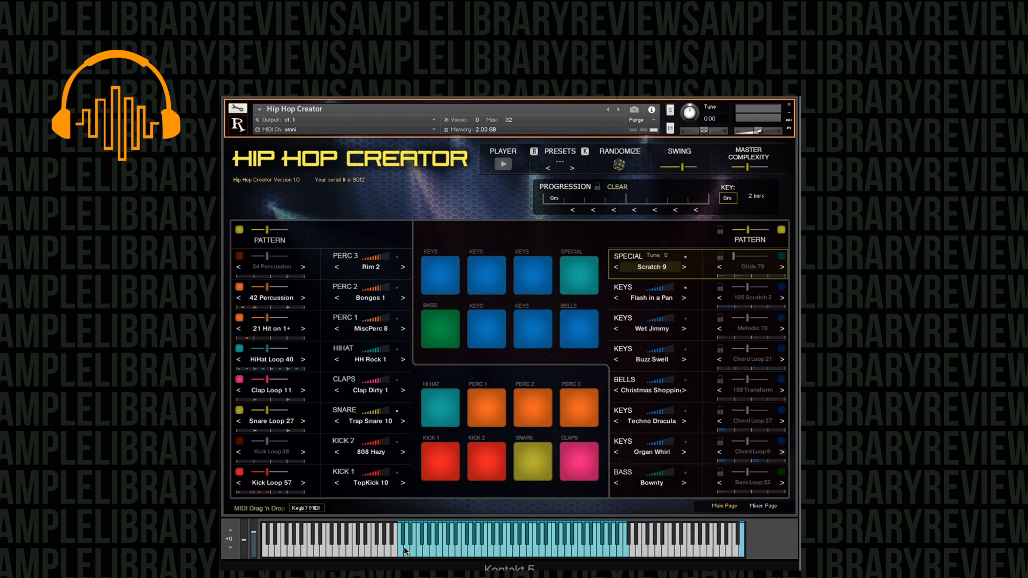
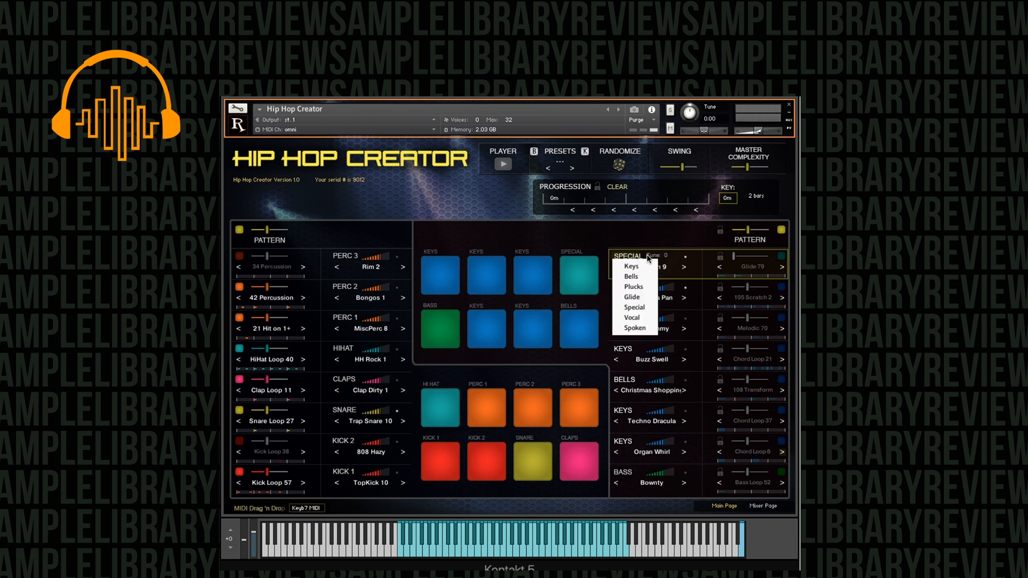
Switch the Special slot to the Vocal category and audition Stacc Ah and MiFi Gurgle
left_click(643, 318)
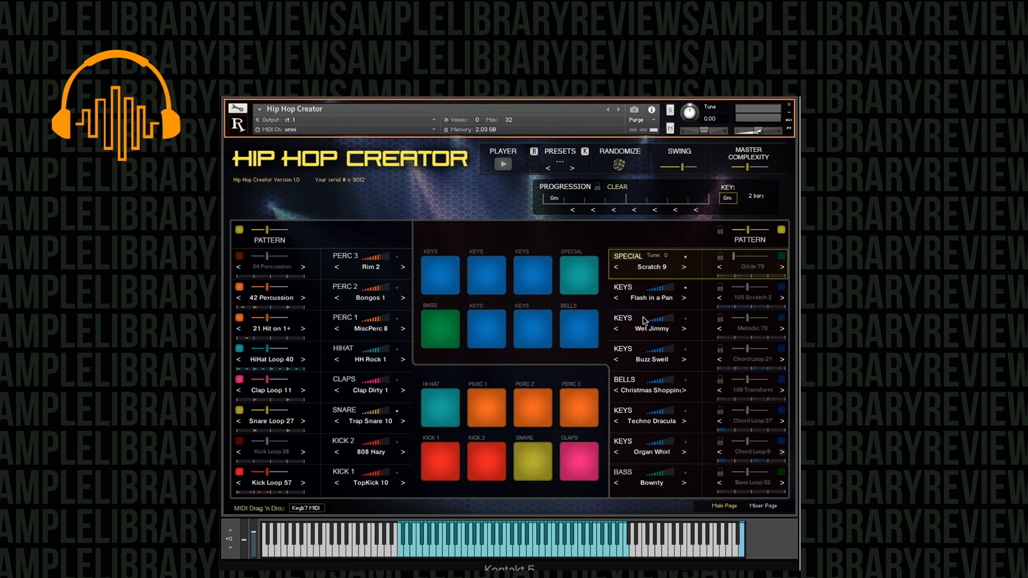
left_click(651, 266)
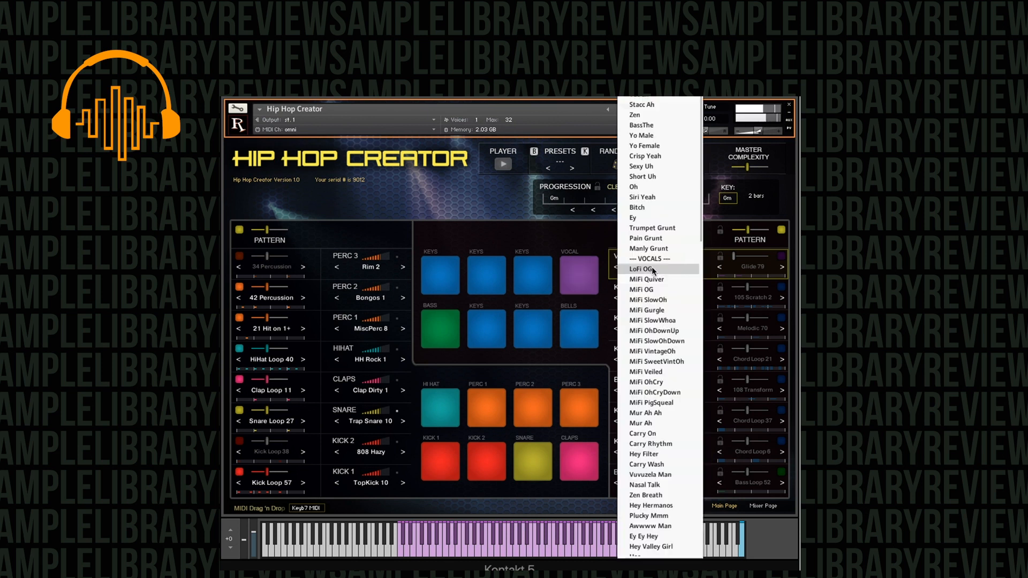
left_click(651, 105)
left_click(663, 270)
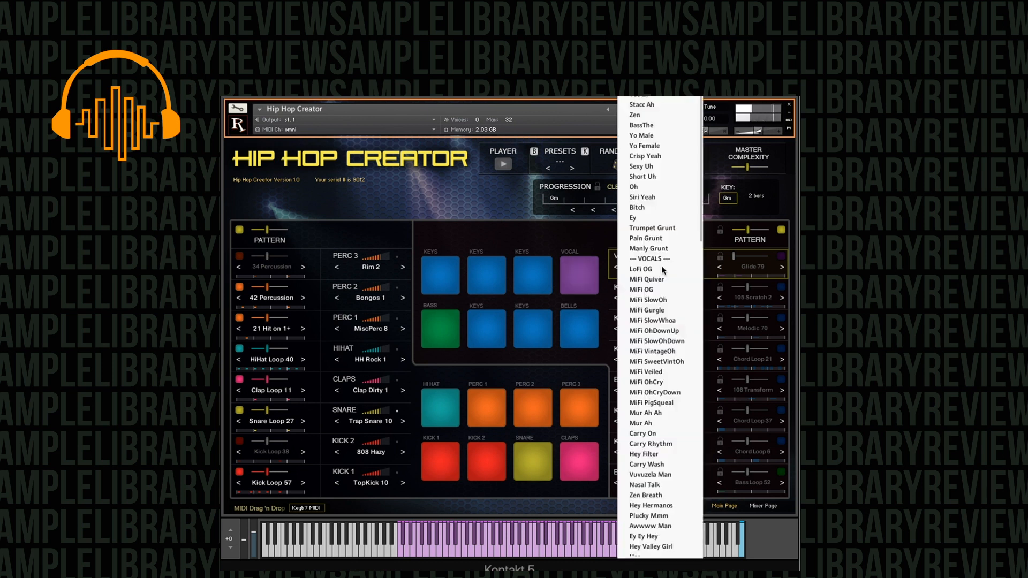
left_click(662, 280)
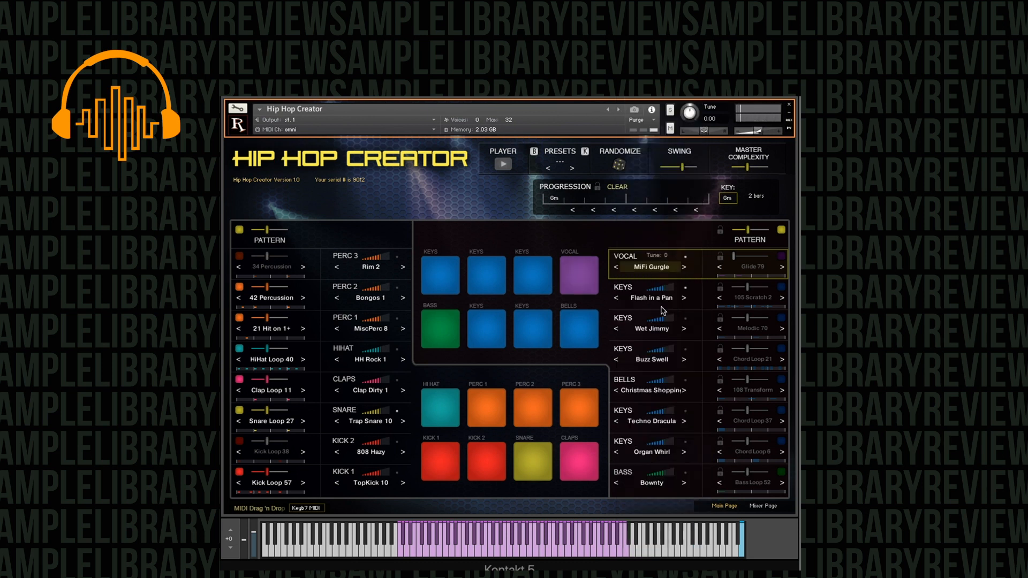
Audition Yo Male and Crisp Yeah in the Vocal slot
left_click(654, 268)
left_click(657, 136)
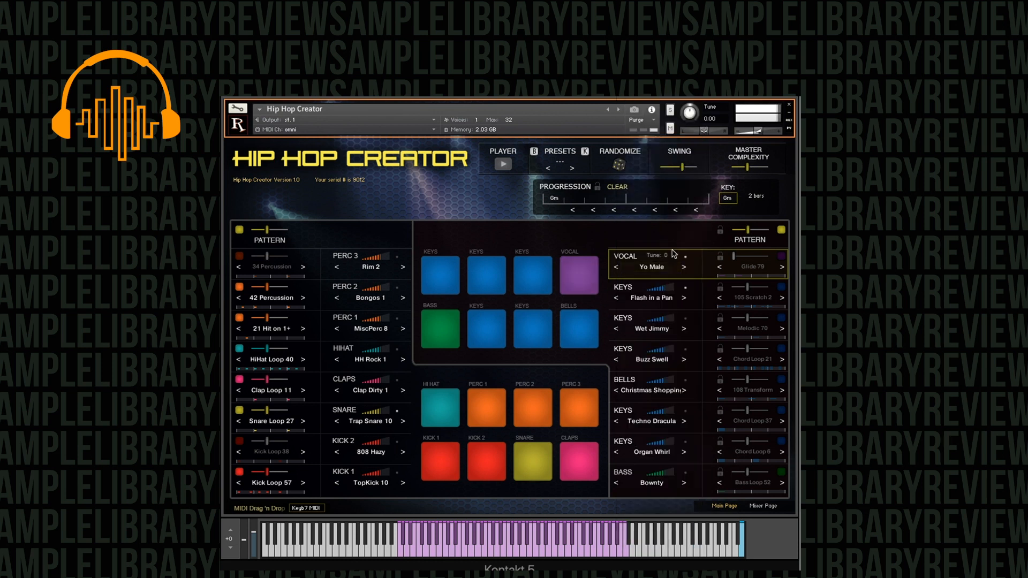
left_click(662, 272)
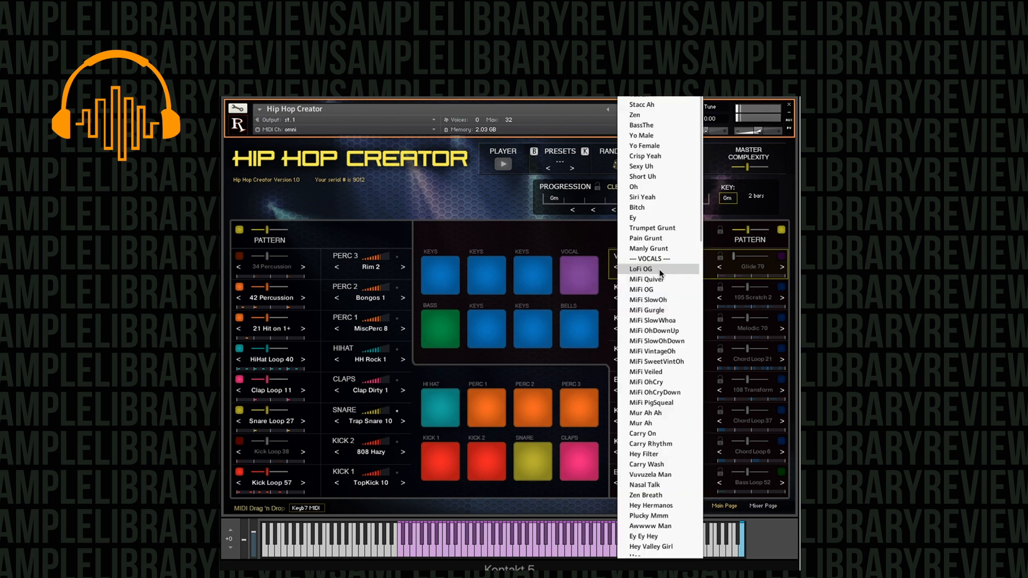
left_click(652, 156)
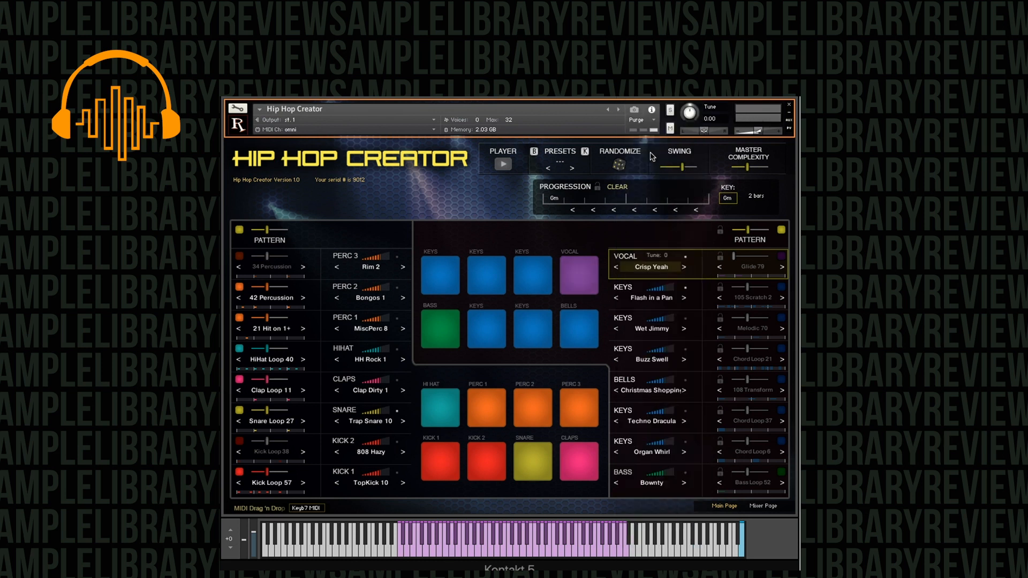
Check the Vocal channel in the mixer and load Crisp Yeah in the Vocal slot again
left_click(764, 507)
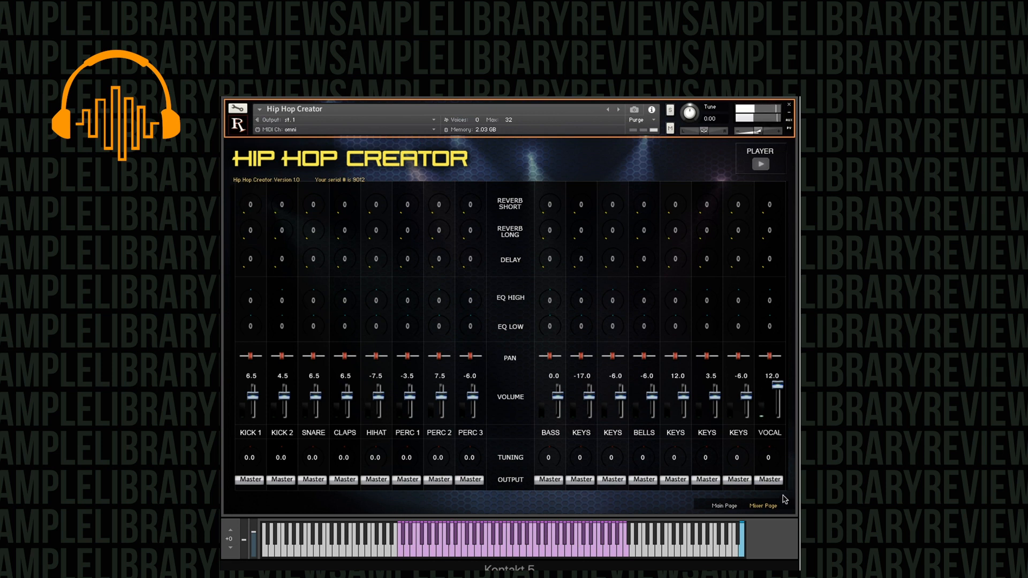
left_click(731, 507)
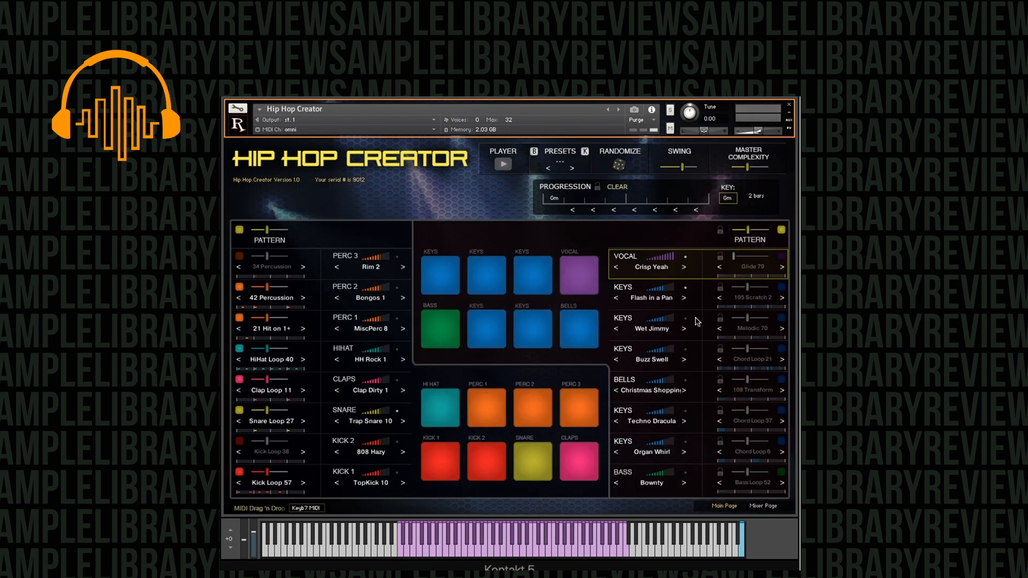
left_click(660, 270)
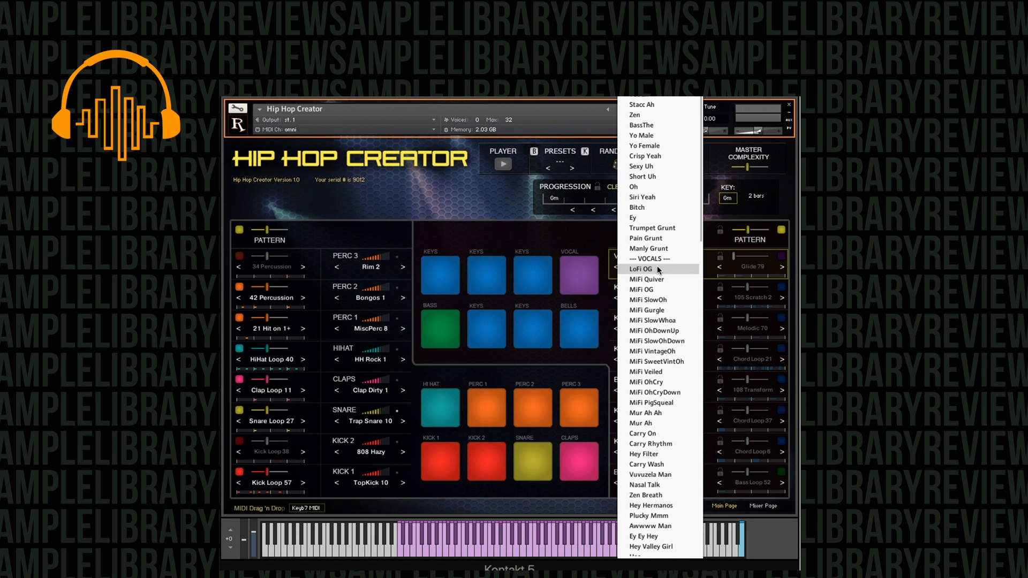
left_click(650, 157)
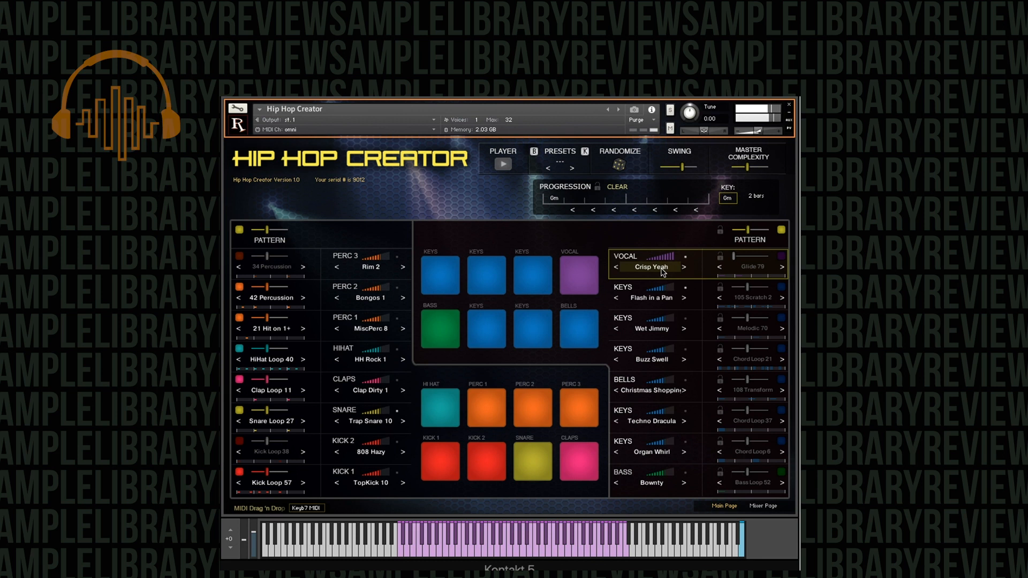
Audition Sexy Uh and Oh in the Vocal slot
left_click(662, 269)
left_click(658, 163)
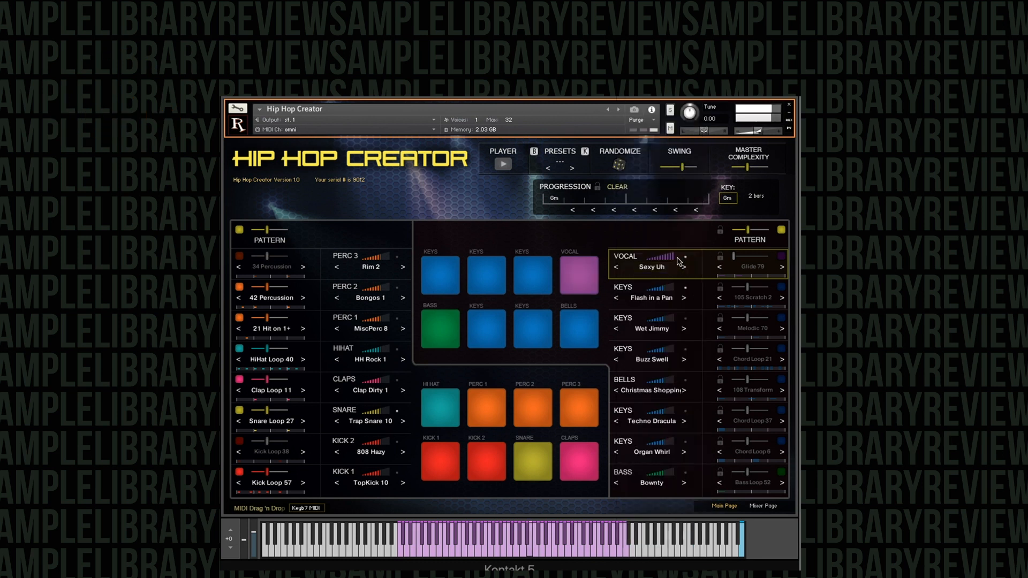
left_click(662, 267)
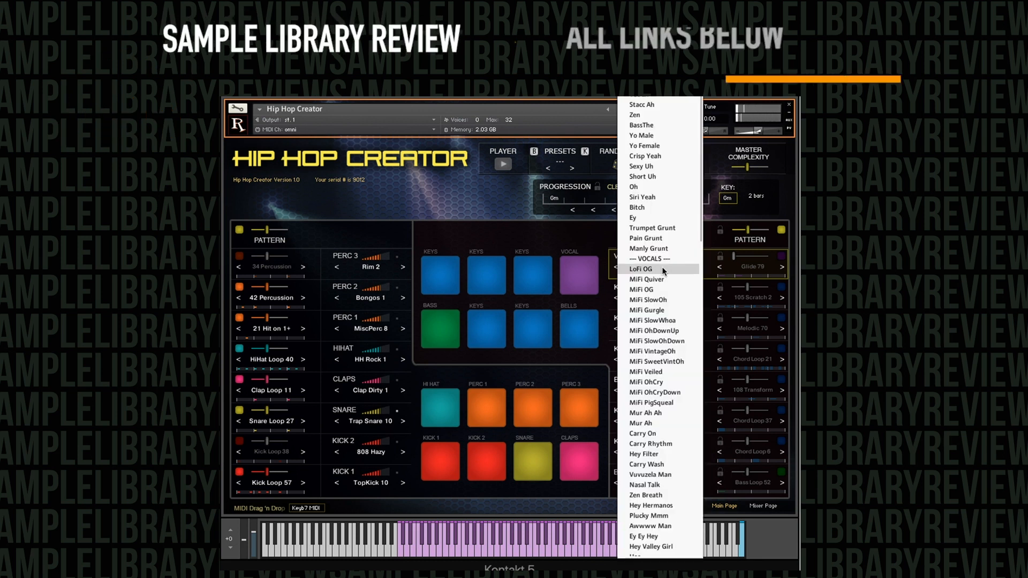
left_click(653, 186)
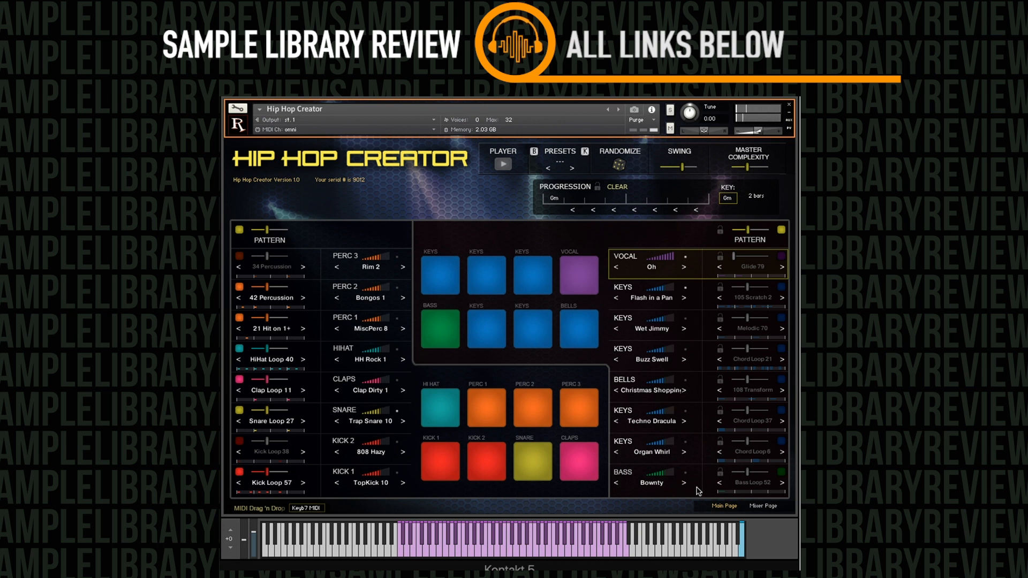
Check the mixer once more and audition Siri Yeah and Ey in the Vocal slot
left_click(763, 507)
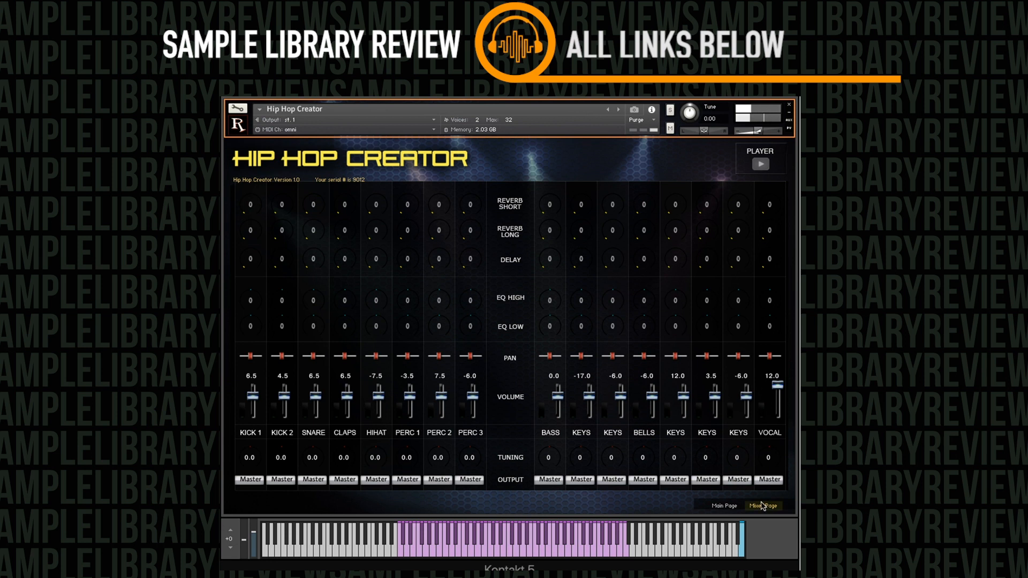
left_click(724, 506)
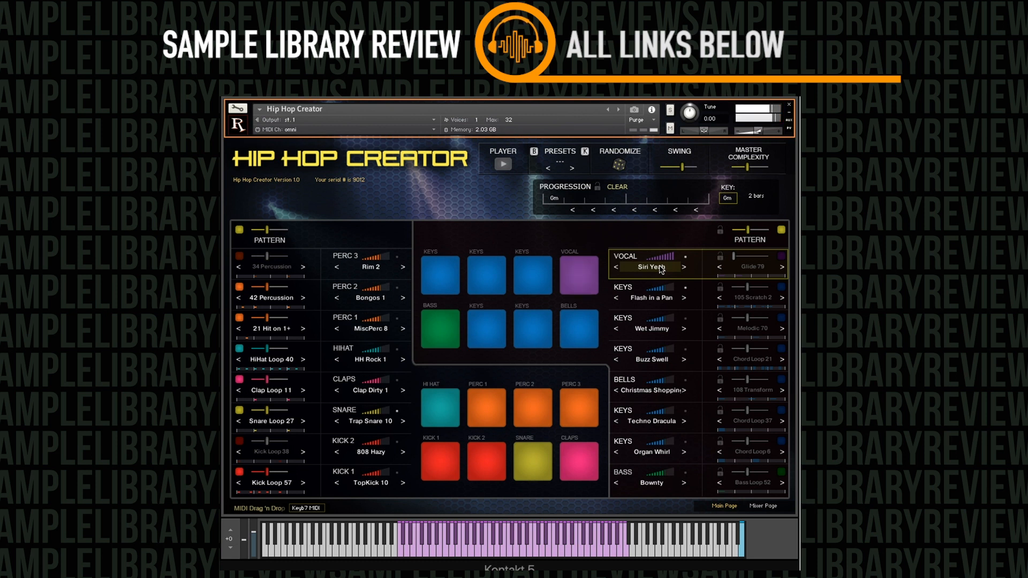
left_click(662, 270)
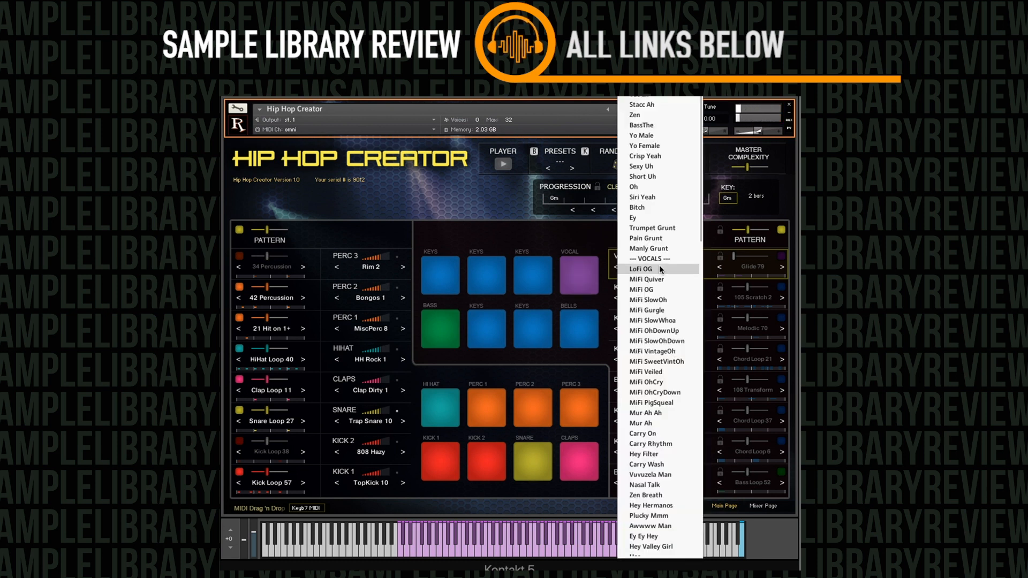
left_click(657, 222)
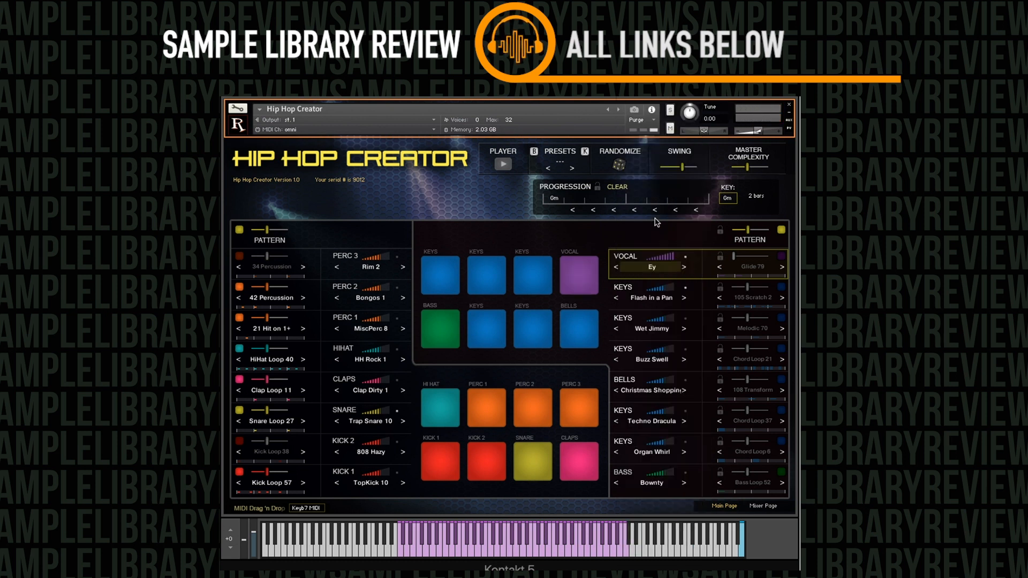
Audition Manly Grunt and MiFi sounds such as MiFi OhDownUp in the Vocal slot
left_click(655, 269)
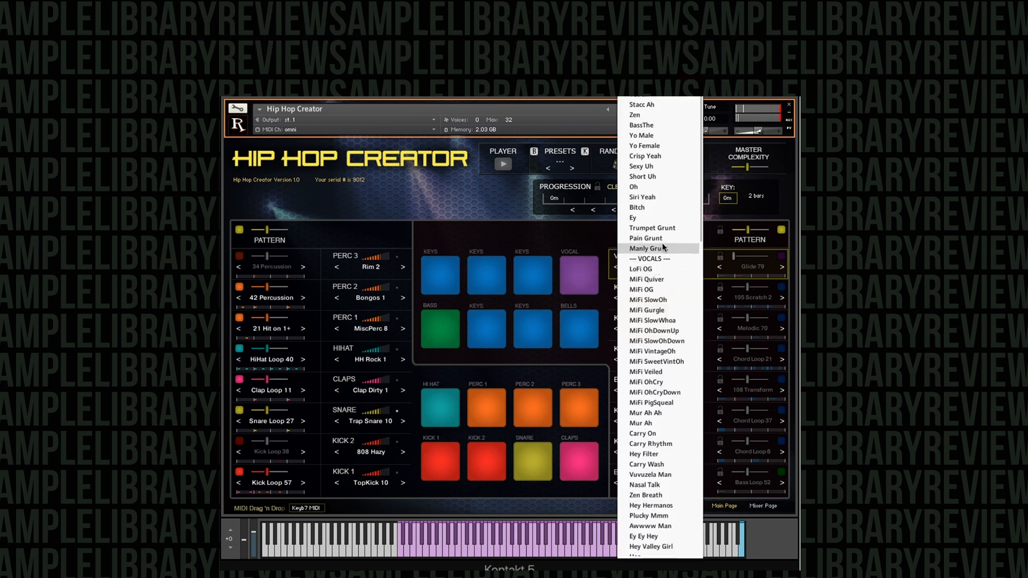
left_click(662, 246)
left_click(656, 268)
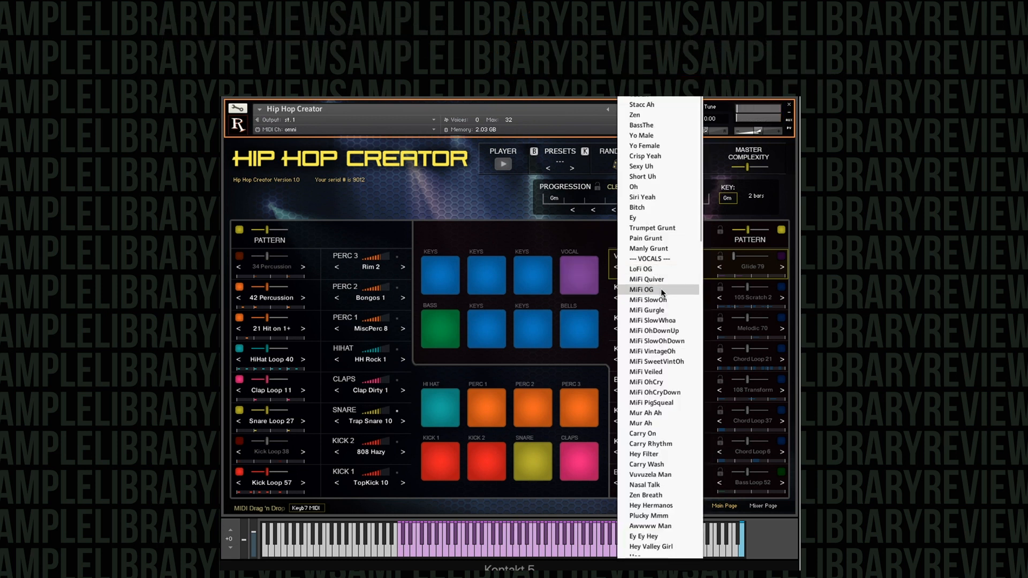
left_click(660, 279)
left_click(661, 268)
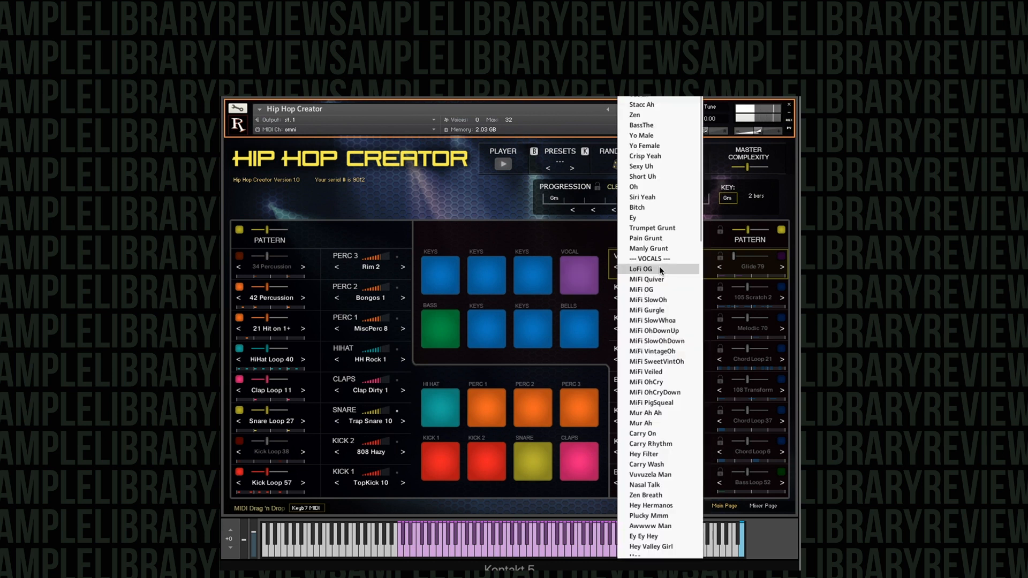
left_click(659, 271)
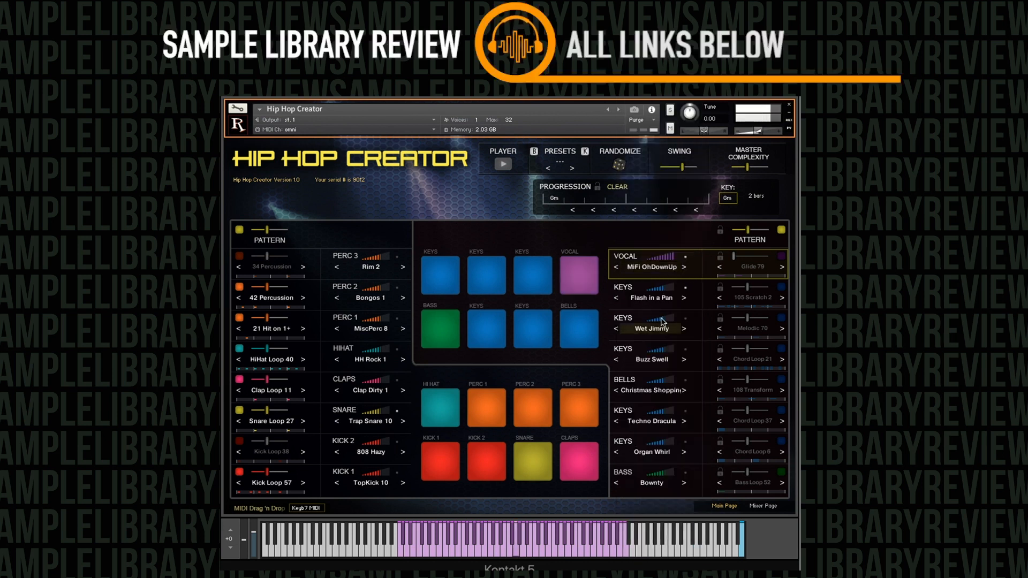
Audition MiFi Veiled and Carry Rhythm in the Vocal slot
left_click(661, 268)
left_click(666, 376)
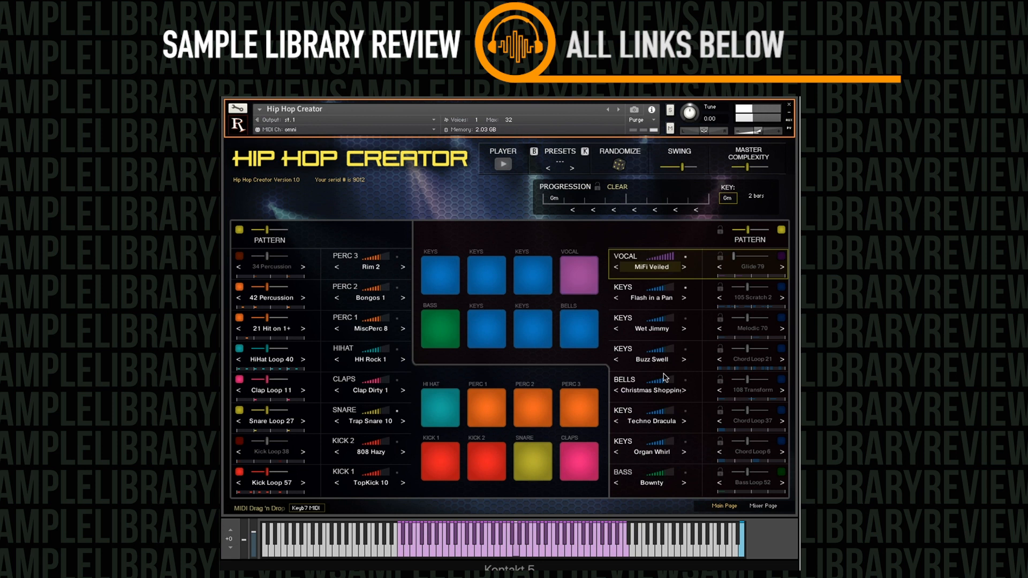
left_click(664, 270)
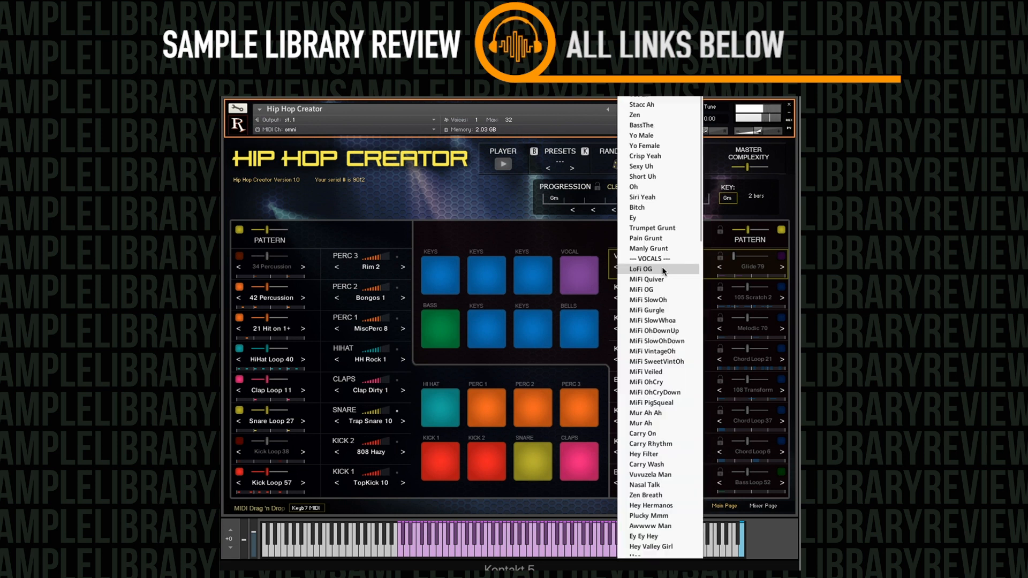
left_click(659, 445)
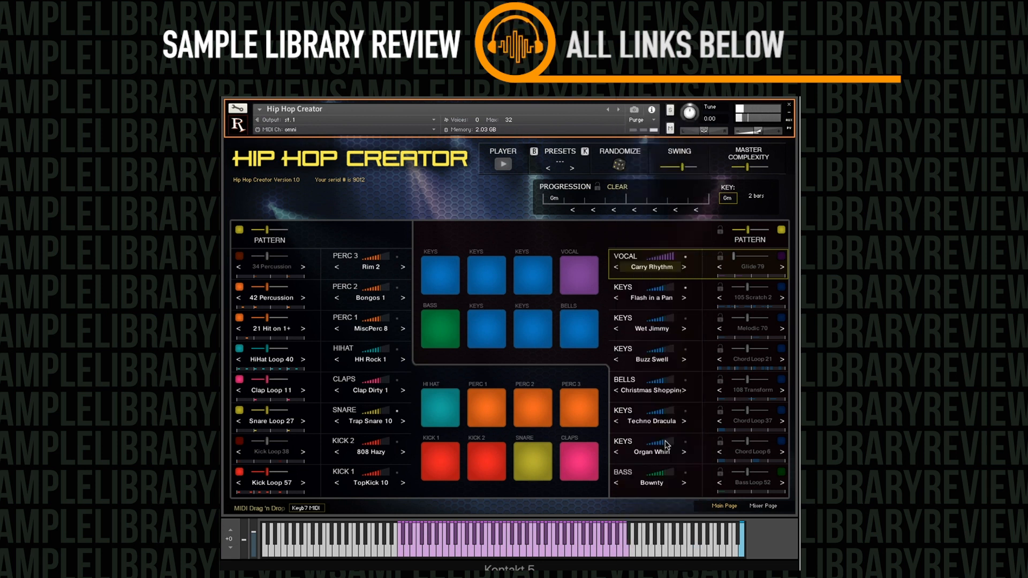
Audition Vuvuzela Man, Plucky Mmm and Manly Grunt in the Vocal slot
left_click(664, 268)
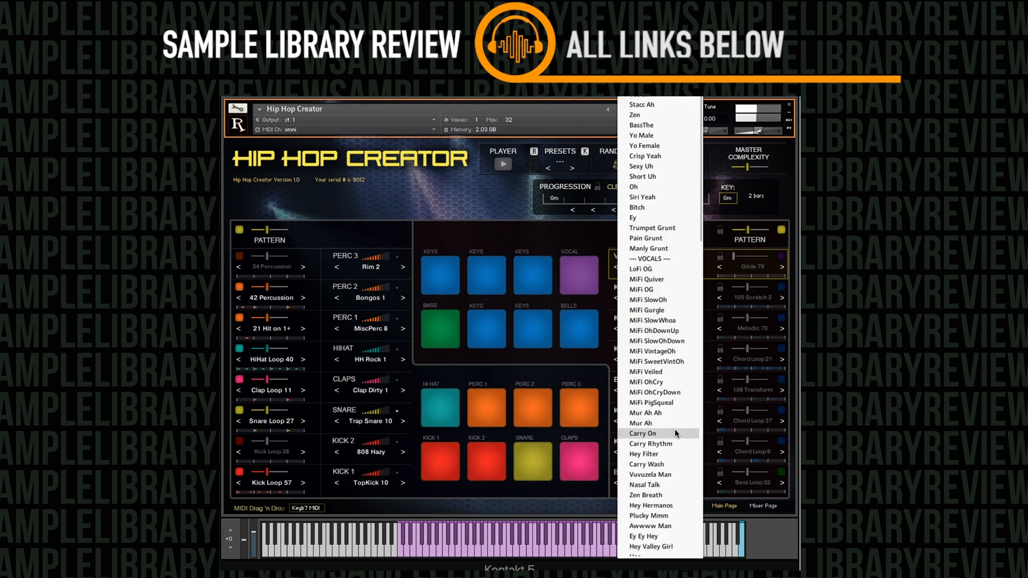
scroll(674, 428, "down", 2)
left_click(663, 352)
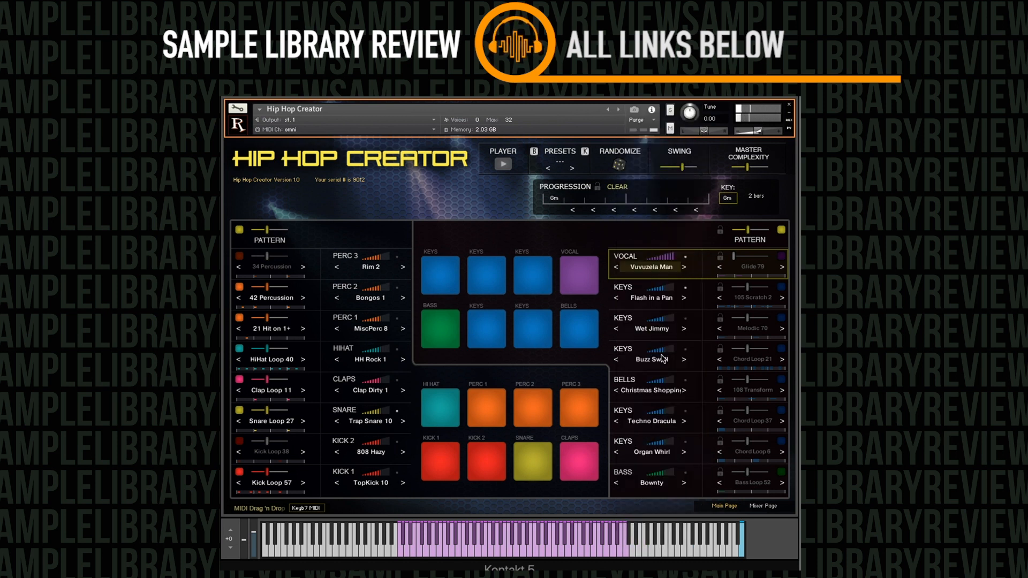
left_click(662, 265)
scroll(665, 447, "down", 9)
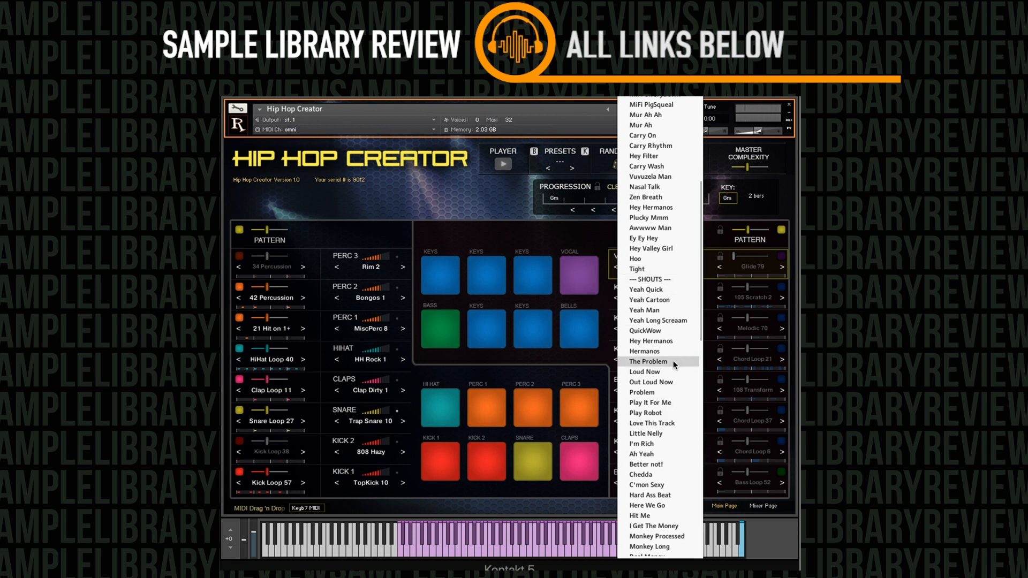
left_click(659, 218)
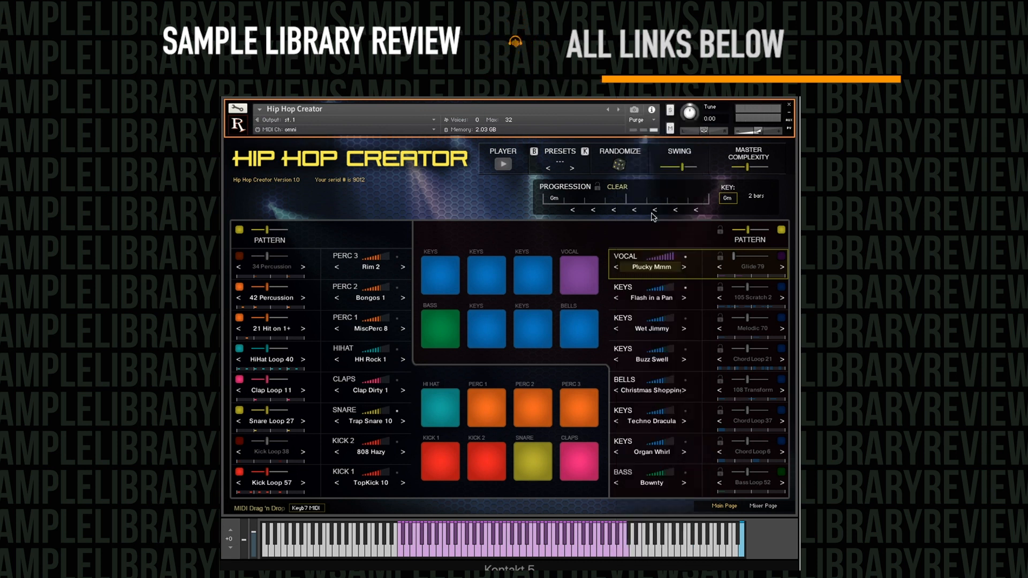
left_click(659, 267)
left_click(657, 248)
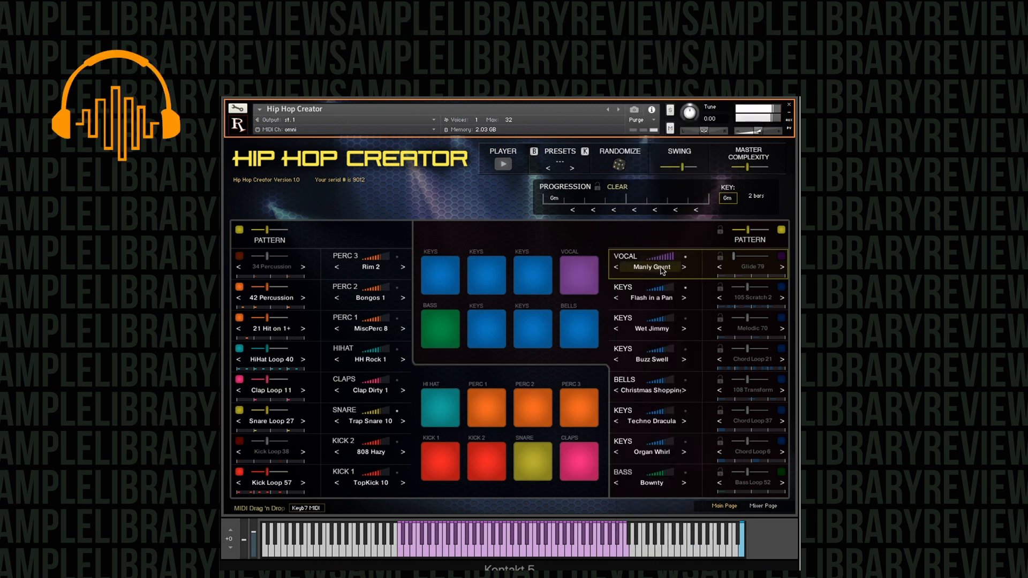
Browse the Shouts sounds for the Vocal slot and load I Get The Money
left_click(663, 268)
scroll(658, 348, "down", 5)
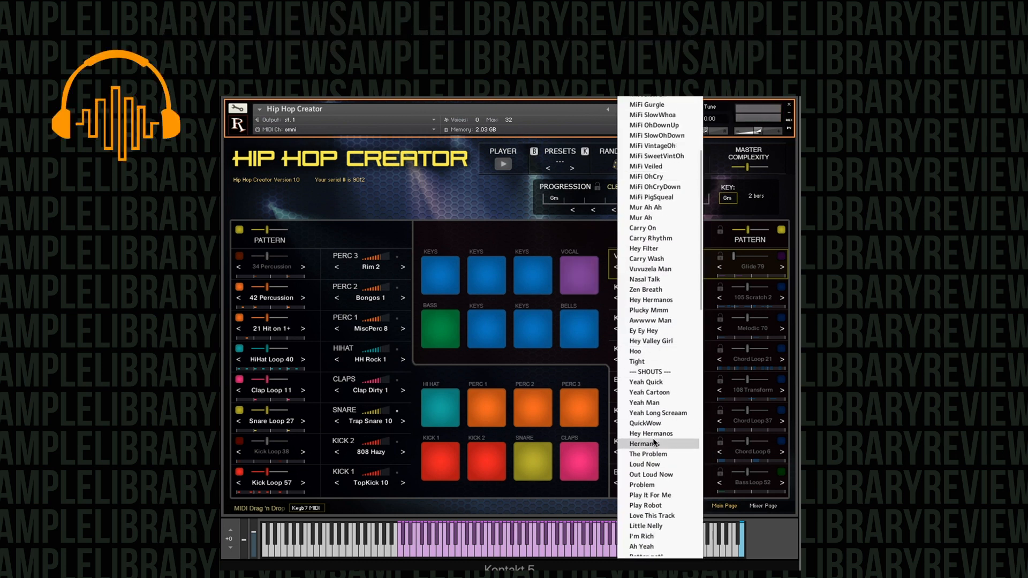
scroll(658, 435, "down", 1)
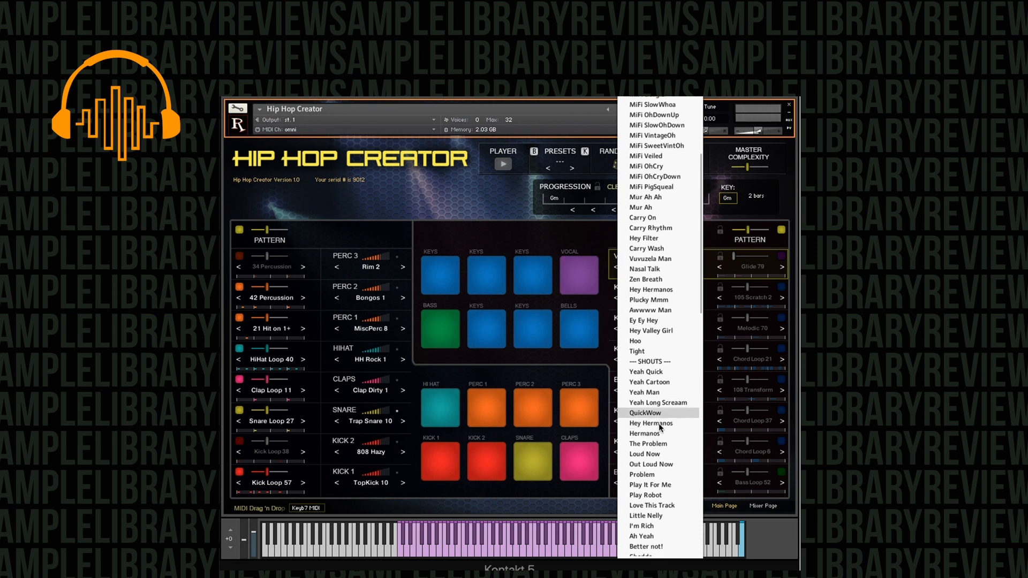
left_click(658, 283)
left_click(666, 270)
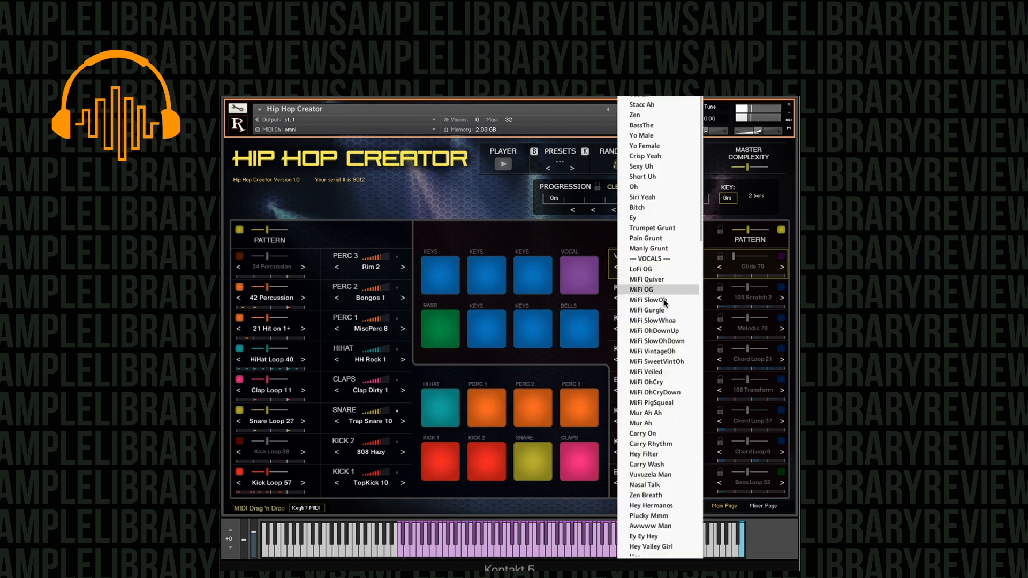
scroll(662, 295, "down", 5)
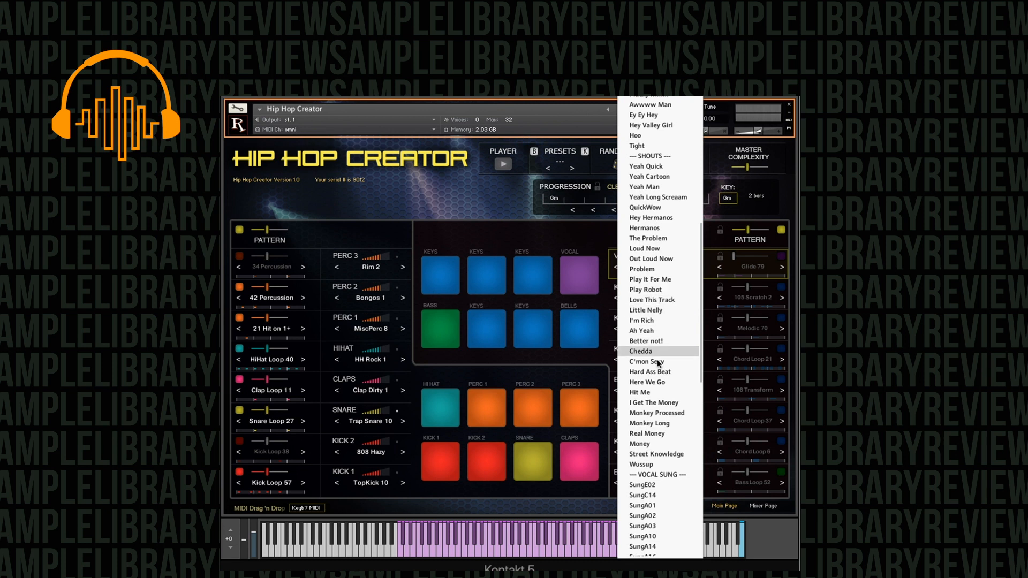
left_click(660, 382)
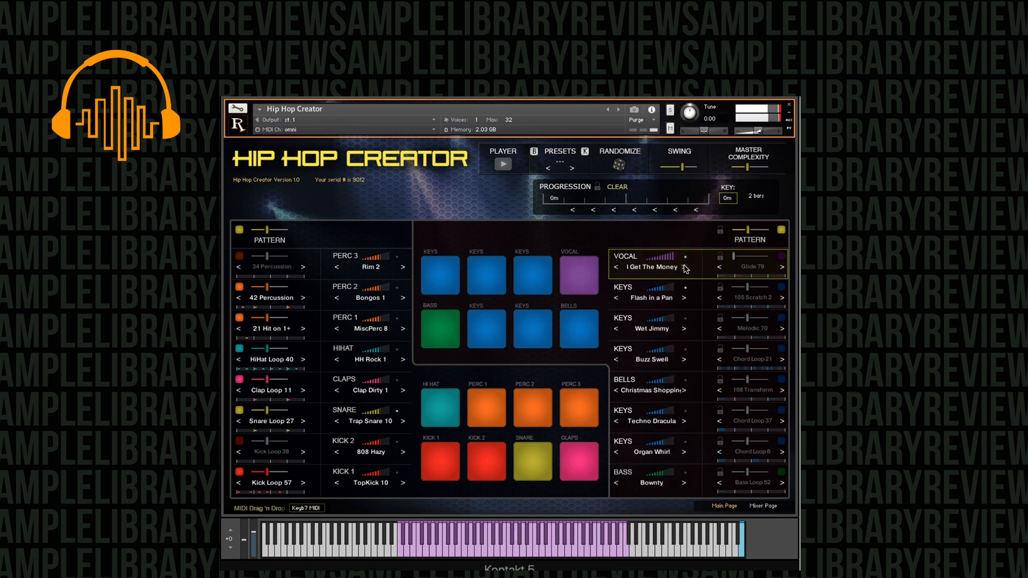
Start the player, then load Monkey Processed in the Vocal slot and switch the drums to Preset 31
left_click(504, 165)
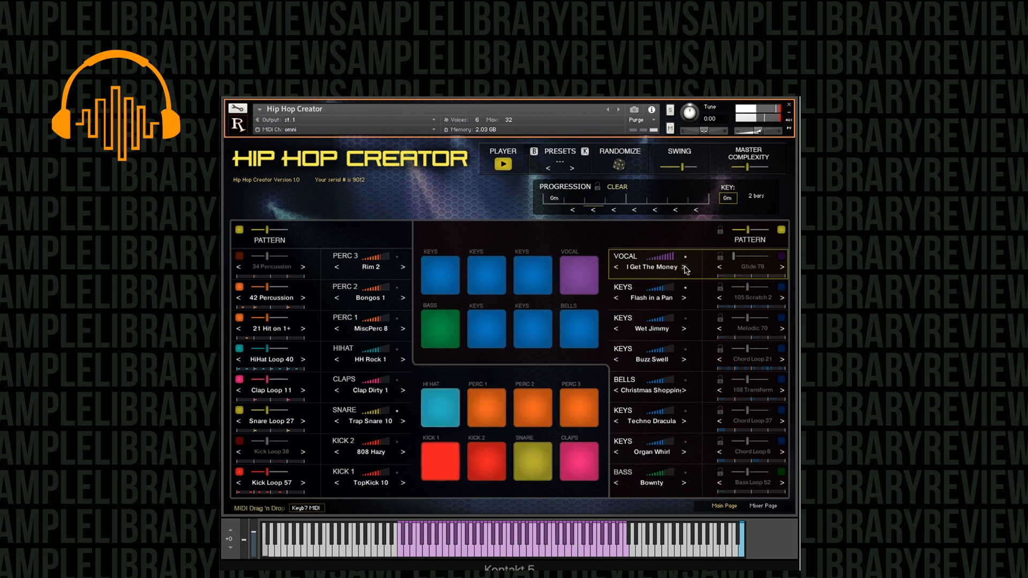
left_click(685, 267)
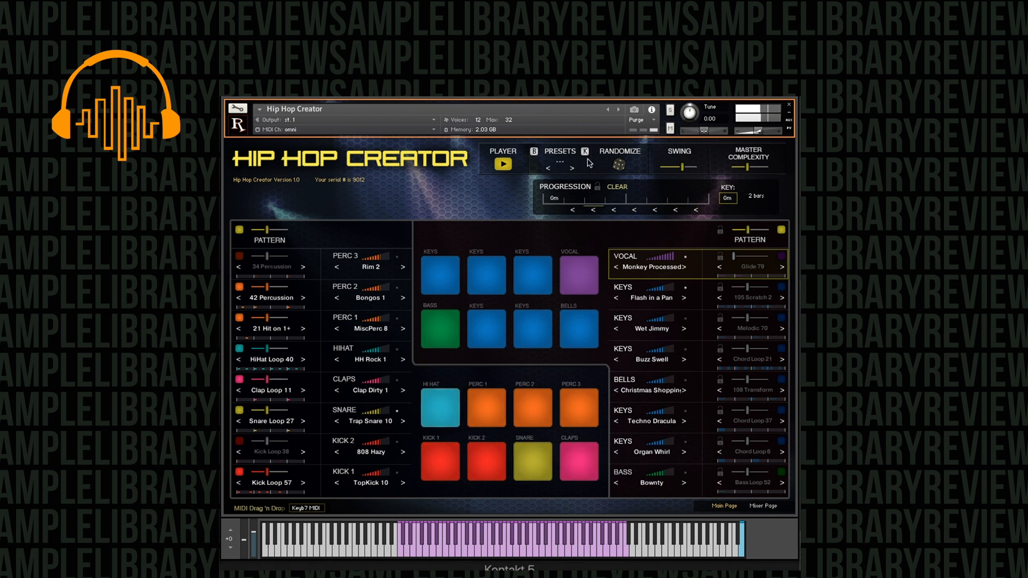
left_click(560, 162)
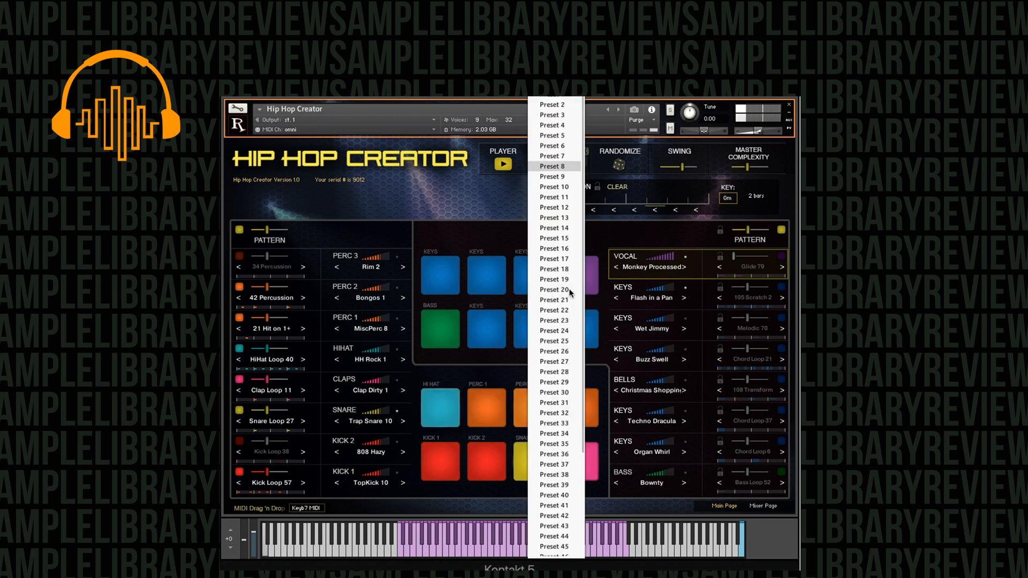
left_click(576, 405)
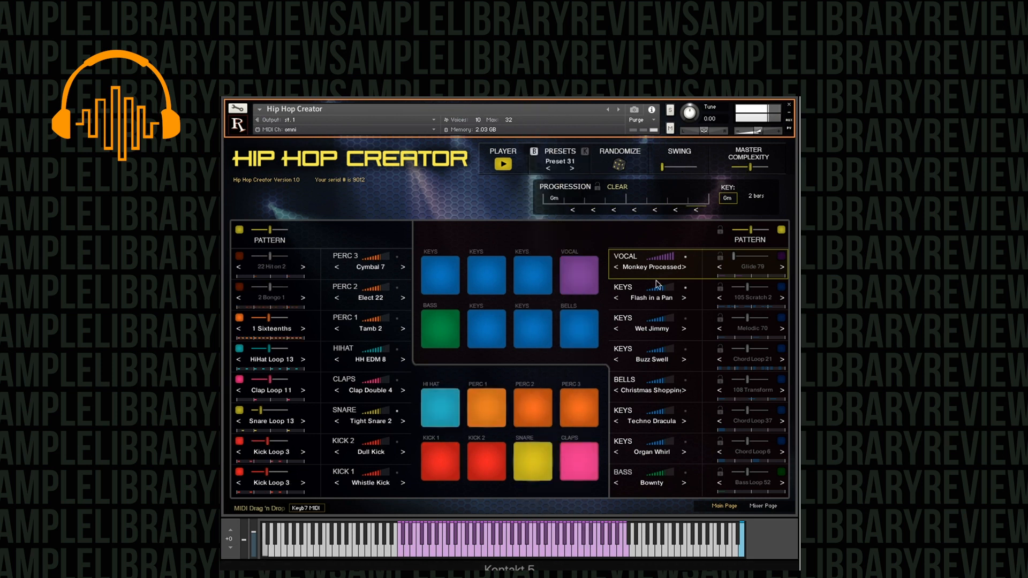
Audition shouts such as Real Money, Street Knowledge and Wussup in the Vocal slot
left_click(686, 267)
left_click(685, 268)
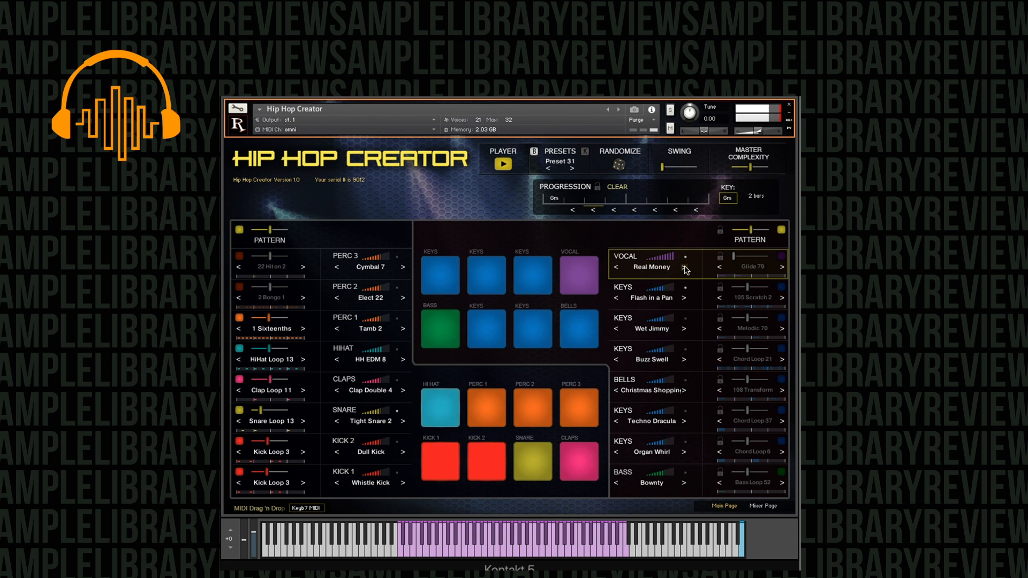
left_click(684, 267)
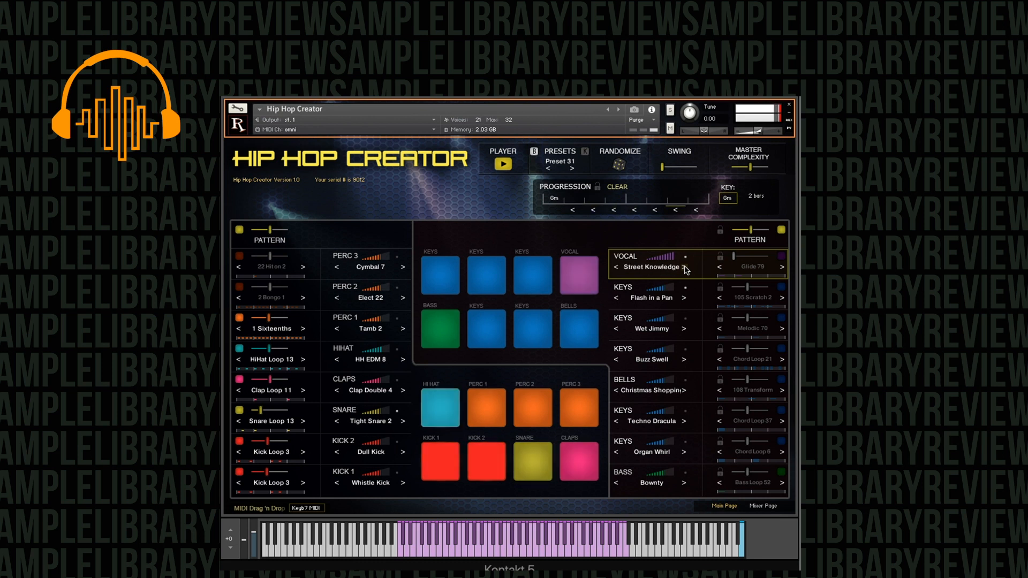
left_click(684, 267)
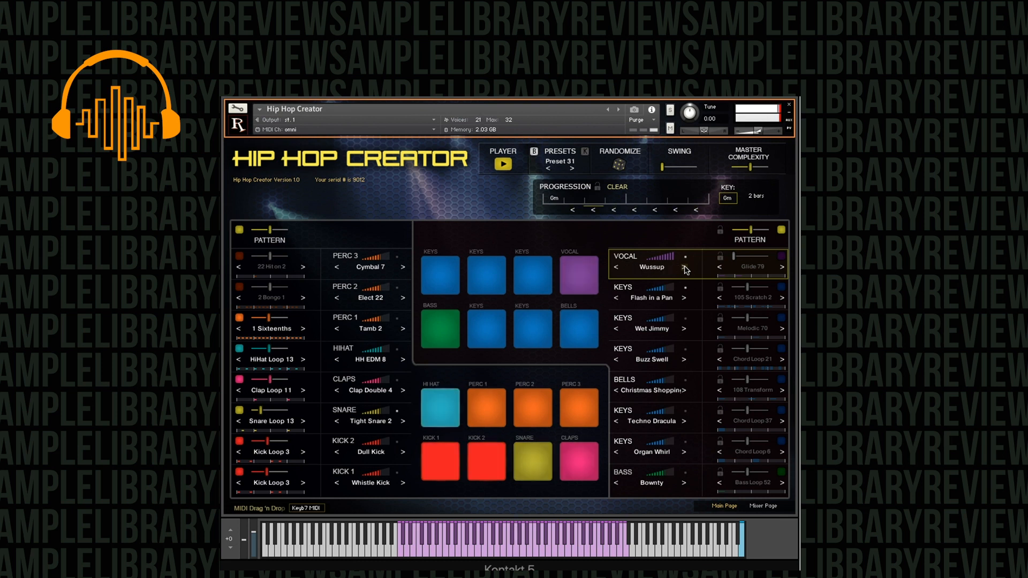
Audition the first sung vocals in the Vocal slot, from SungE02 through SungA14
left_click(684, 268)
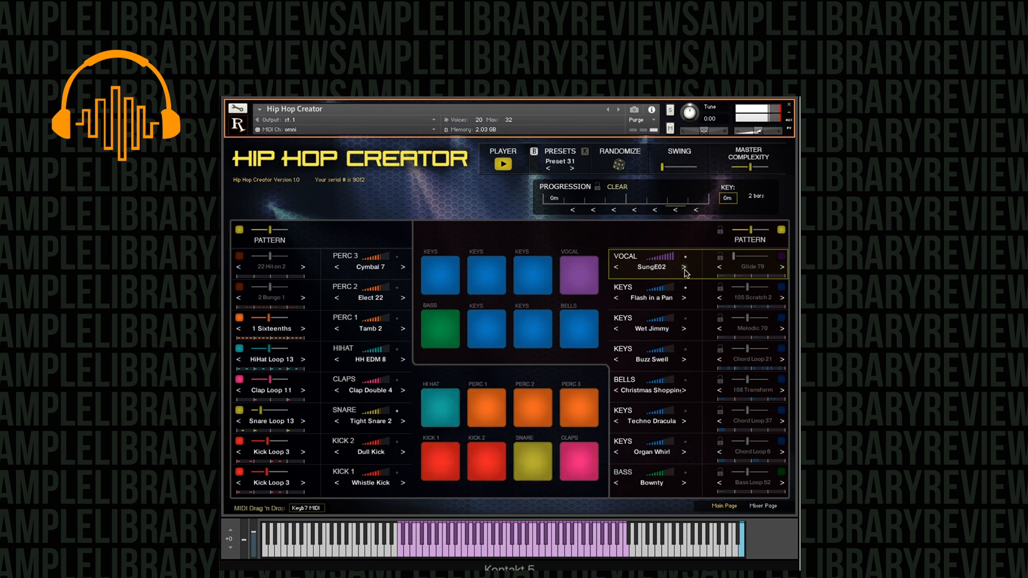
left_click(685, 267)
left_click(684, 267)
left_click(684, 268)
left_click(685, 267)
left_click(684, 267)
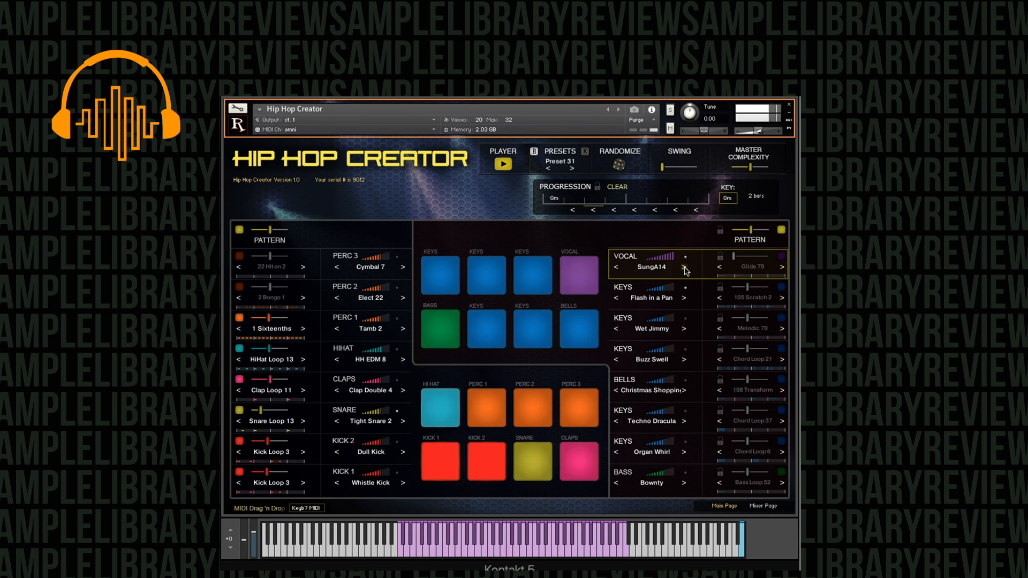
Audition the sung vocals that follow SungA14 one after another in the Vocal slot
left_click(685, 267)
left_click(685, 267)
left_click(685, 267)
left_click(684, 268)
left_click(684, 268)
left_click(684, 268)
left_click(684, 267)
left_click(684, 267)
left_click(685, 267)
Load SungC16 from the Vocal Sung sounds into the Vocal slot
left_click(651, 267)
scroll(658, 418, "down", 13)
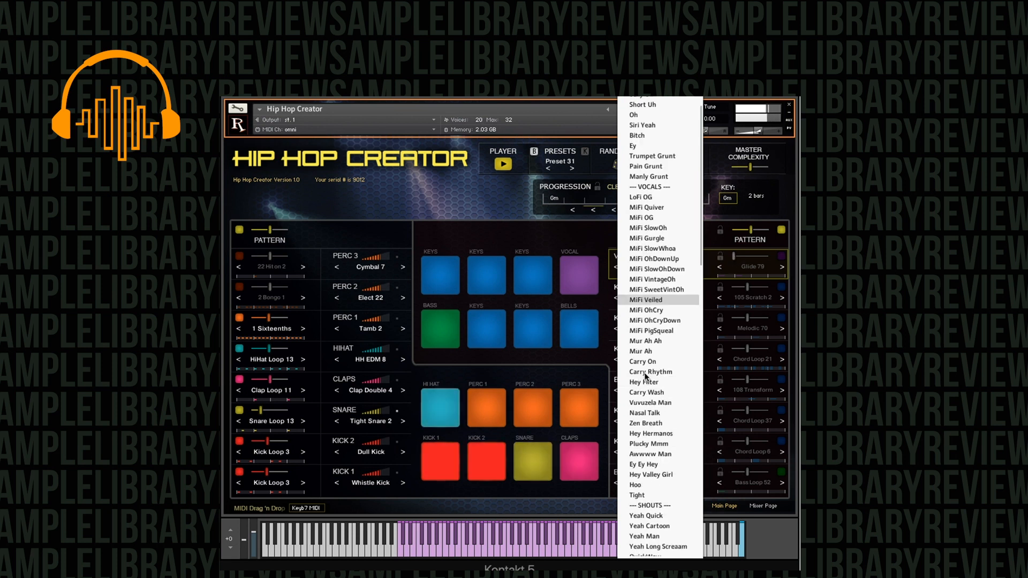
scroll(646, 375, "down", 8)
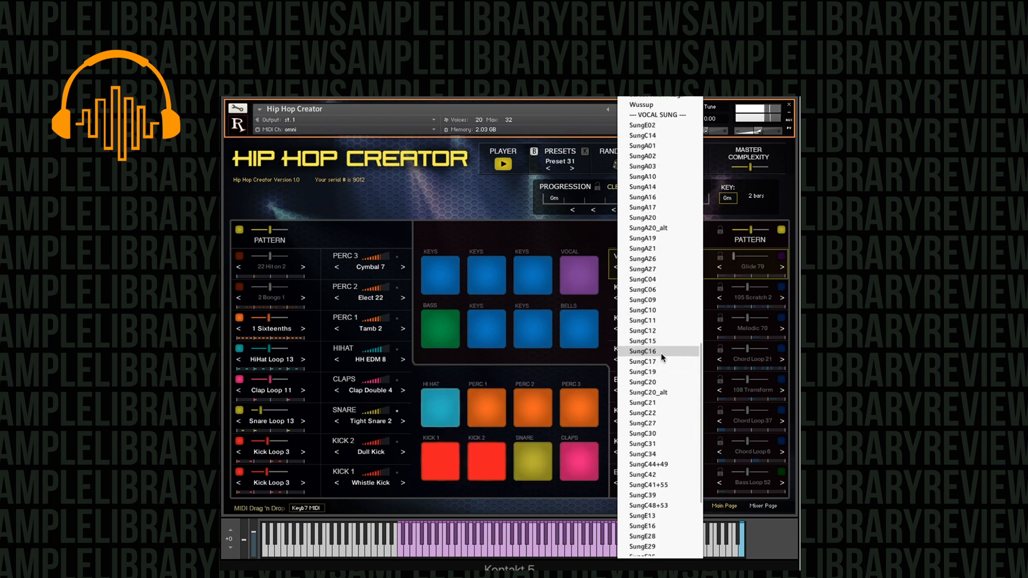
left_click(661, 352)
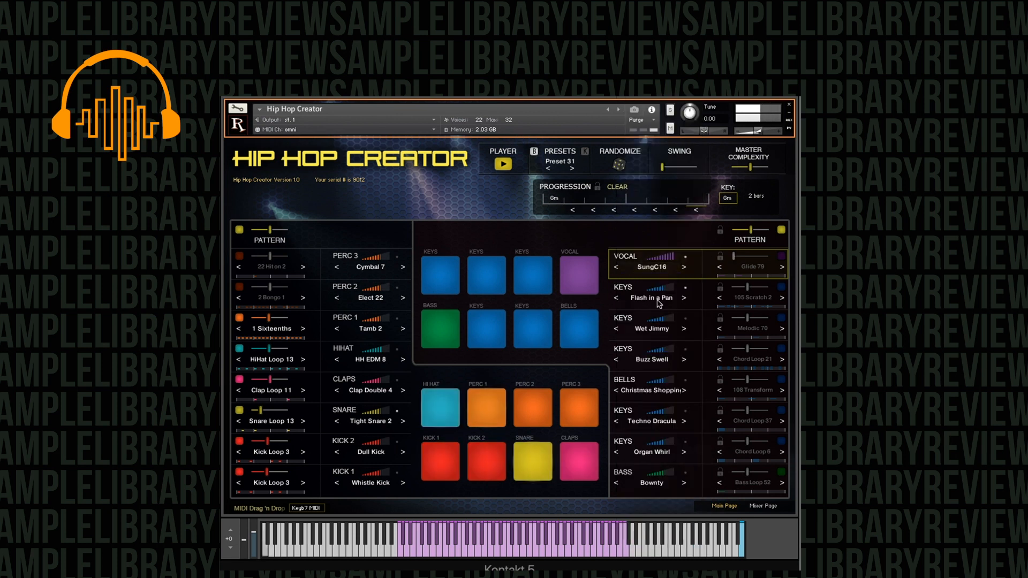
Try a sung vocal near the end of the Vocal sound list, then load Grunts
left_click(676, 268)
scroll(670, 475, "down", 20)
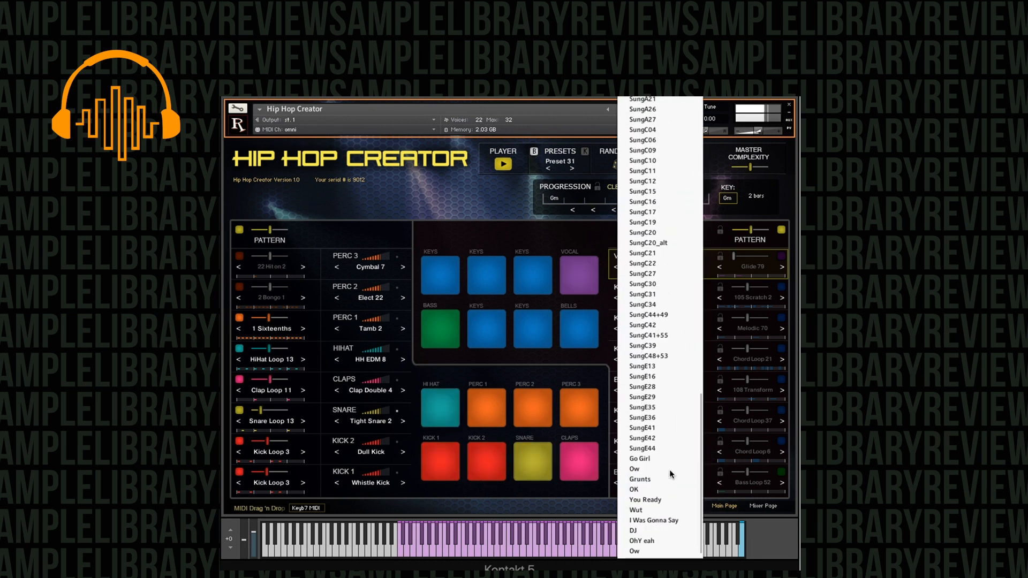
left_click(669, 443)
left_click(676, 269)
scroll(667, 506, "down", 15)
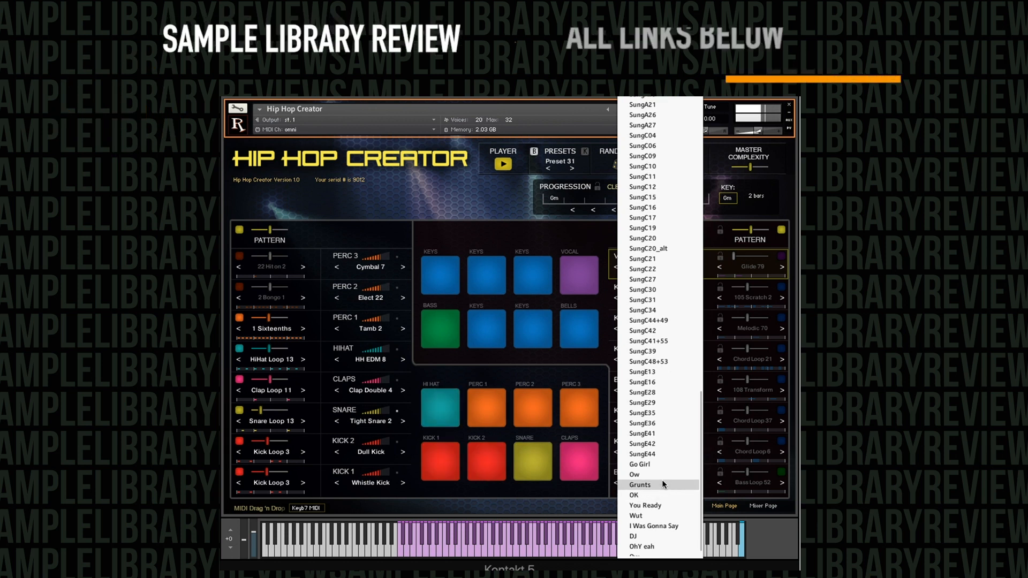
left_click(659, 485)
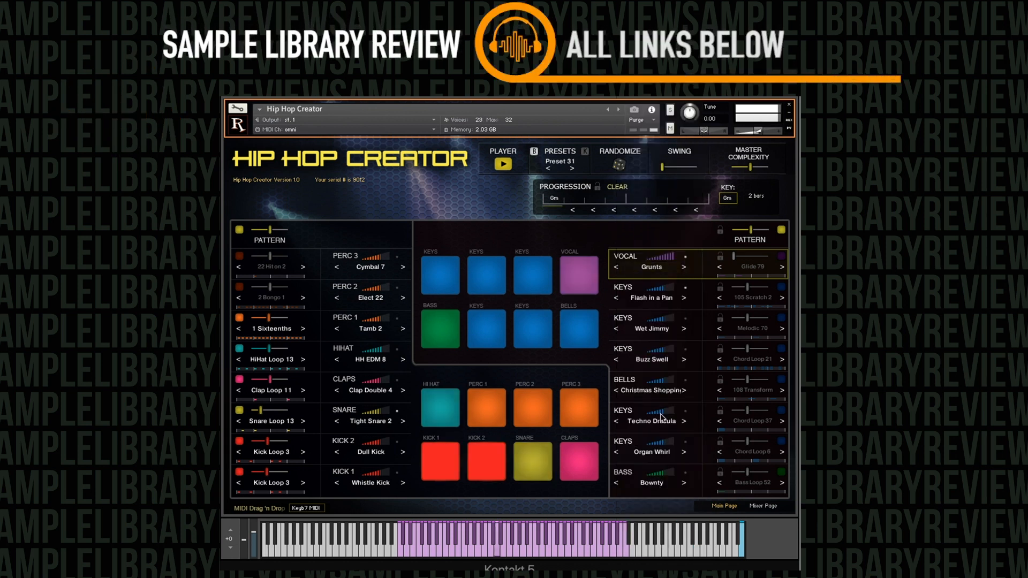
Audition the last Vocal sounds after Grunts, including Wut, through to the end of the list
left_click(685, 267)
left_click(685, 267)
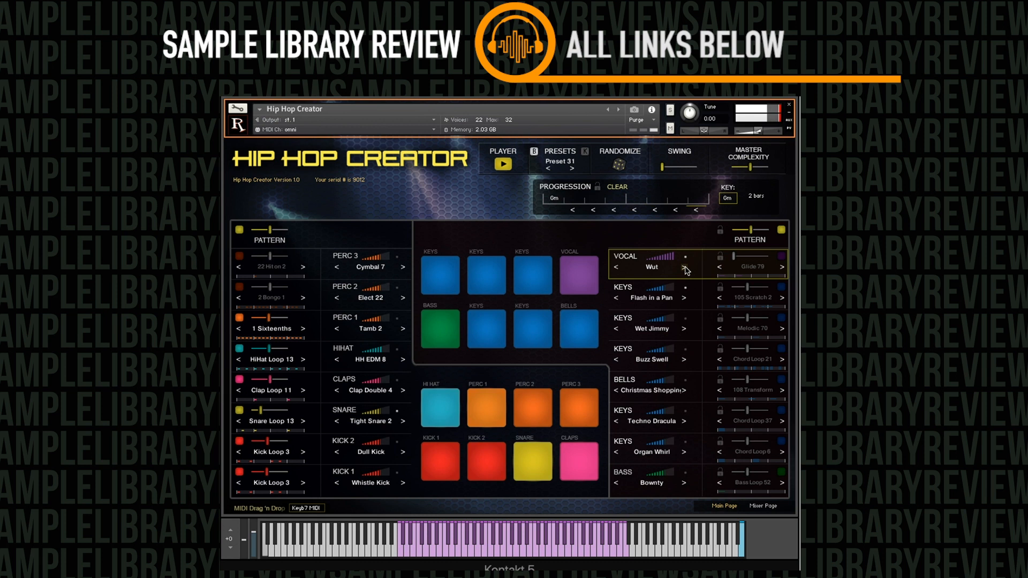
left_click(685, 266)
left_click(685, 267)
left_click(685, 267)
left_click(685, 267)
Stop the player and look over the full list of sounds available for the Vocal slot
left_click(646, 268)
scroll(660, 547, "down", 15)
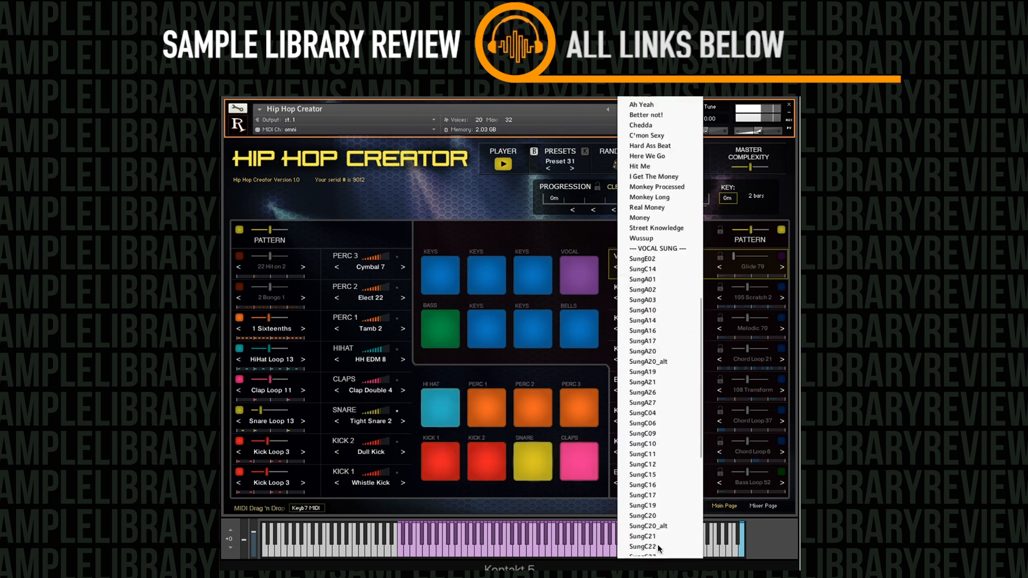
left_click(508, 168)
left_click(508, 167)
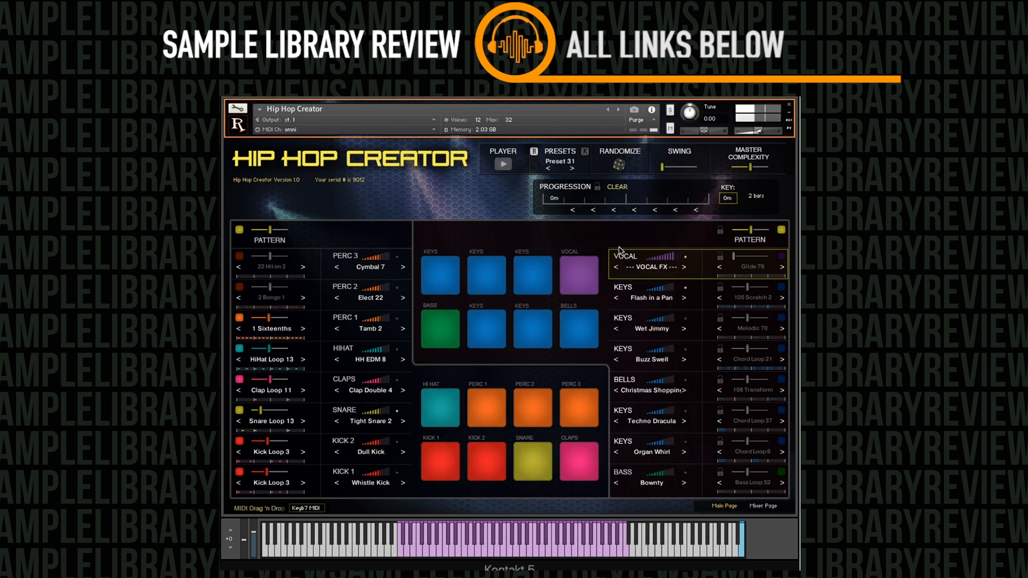
left_click(654, 275)
scroll(651, 428, "down", 10)
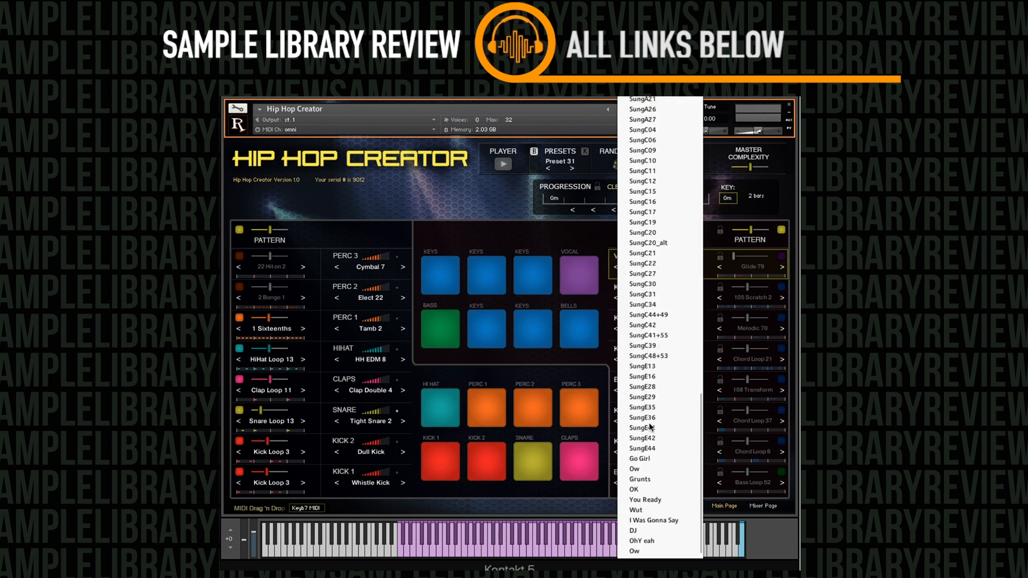
scroll(666, 336, "up", 10)
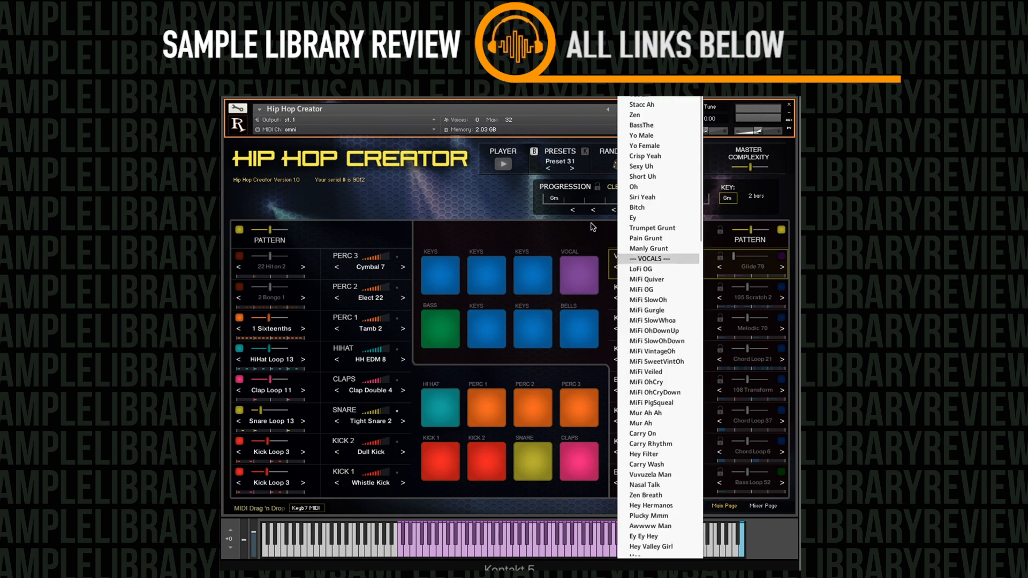
left_click(619, 258)
Change the Vocal slot's category to Spoken and load Voc Words and Riffs
left_click(628, 259)
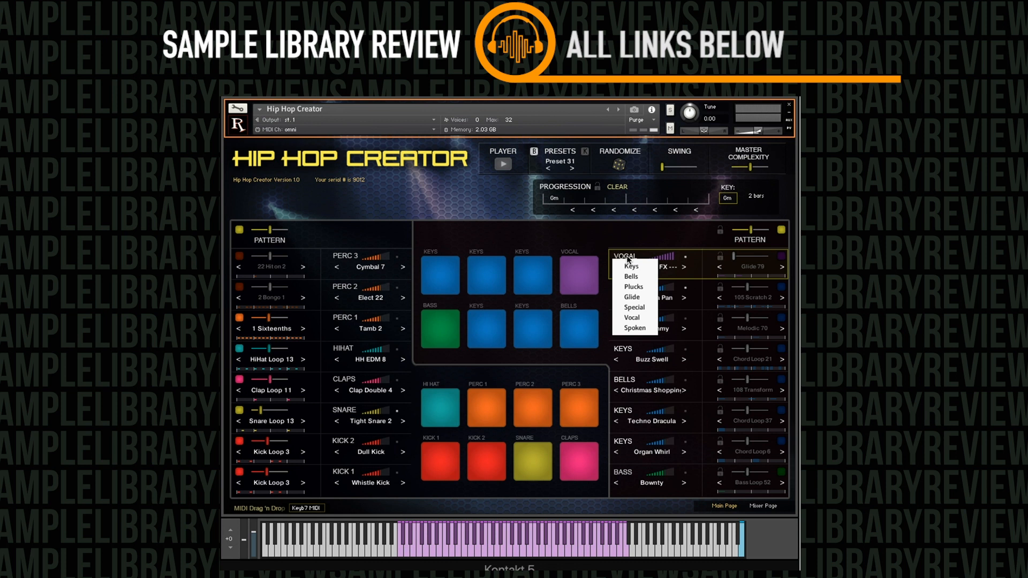
left_click(643, 327)
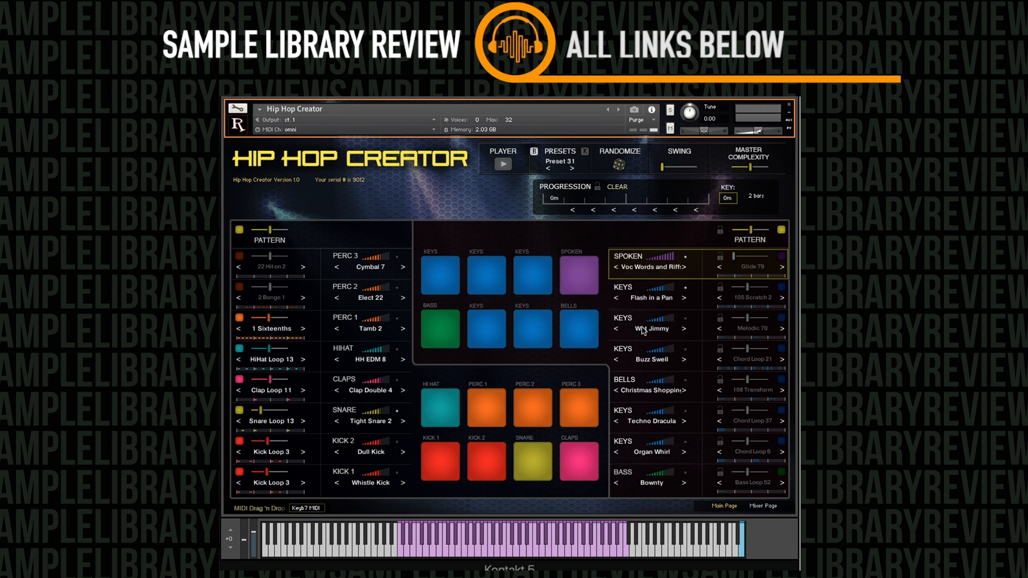
left_click(649, 267)
left_click(653, 287)
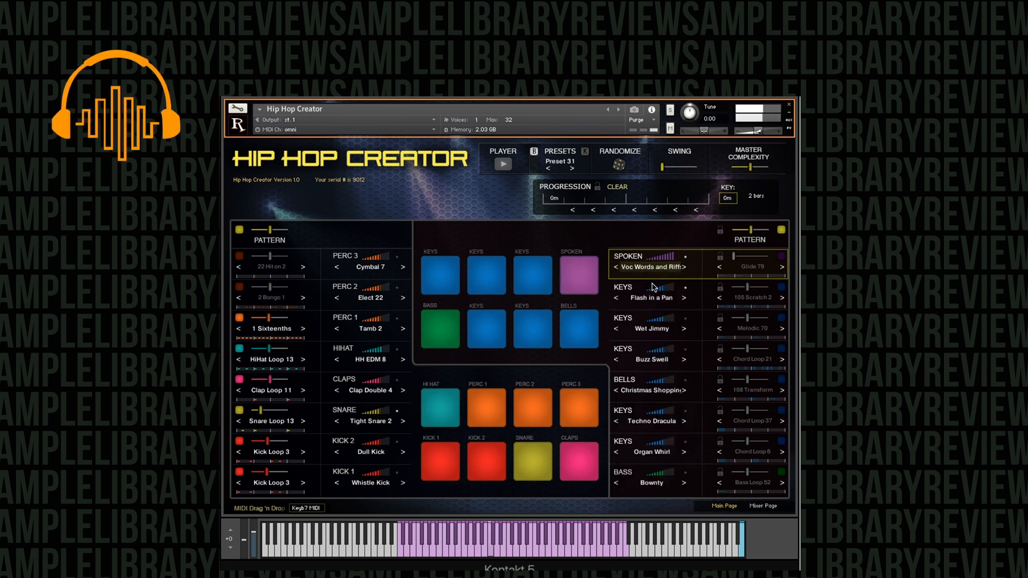
Audition Spoken sounds such as EFSpoken2, restart the player and audition VO Male1 over the beat
left_click(685, 267)
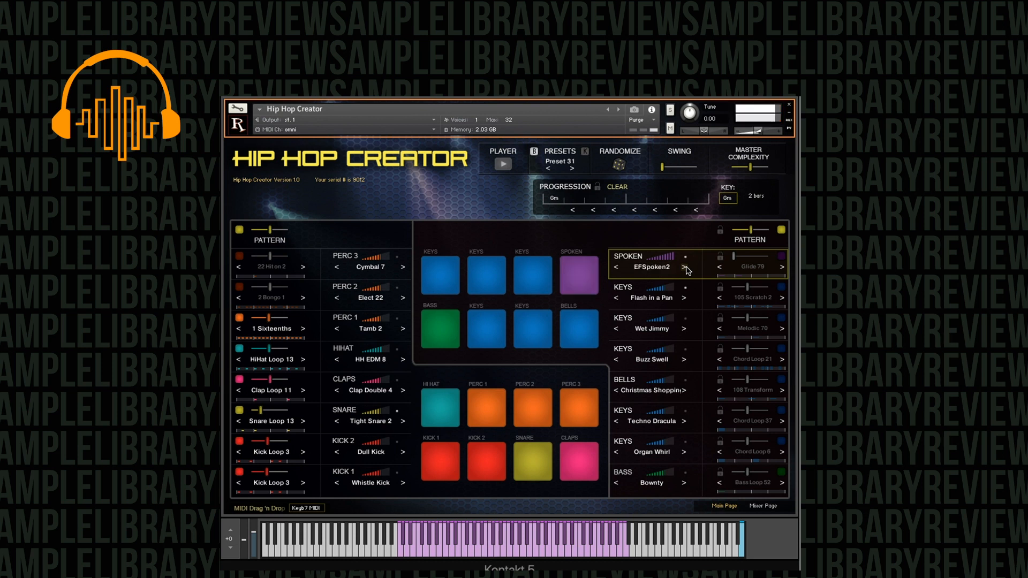
left_click(685, 268)
left_click(686, 267)
left_click(504, 164)
left_click(685, 267)
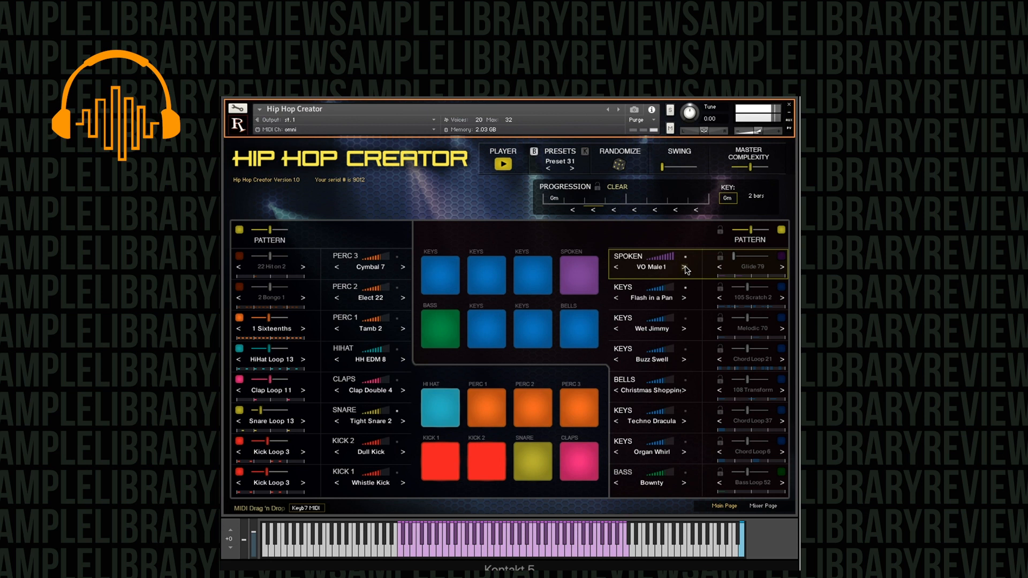
Audition VO Male2, VO Retro and Caveman in the Spoken slot while randomizing the drum patterns twice
left_click(619, 166)
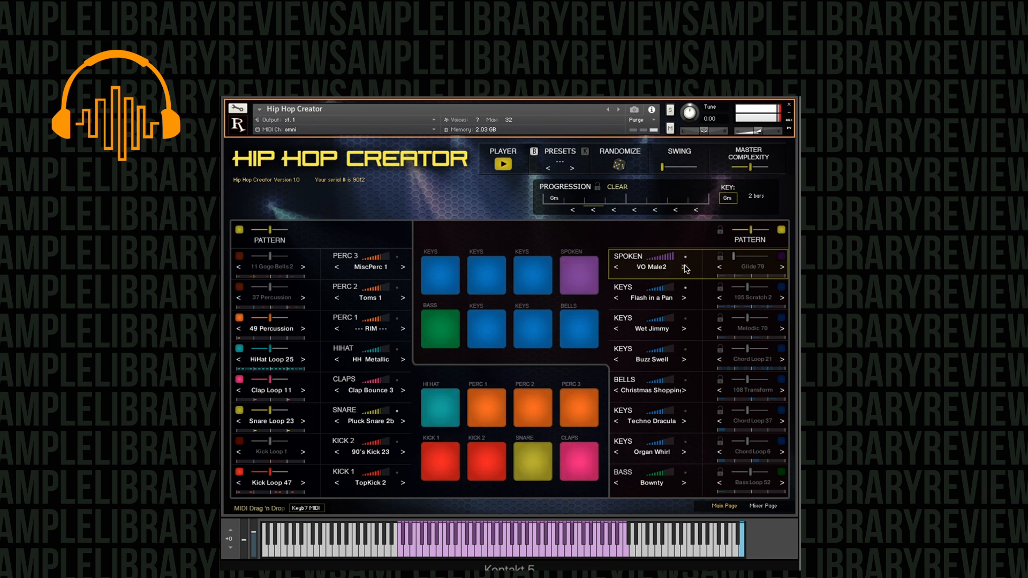
left_click(684, 267)
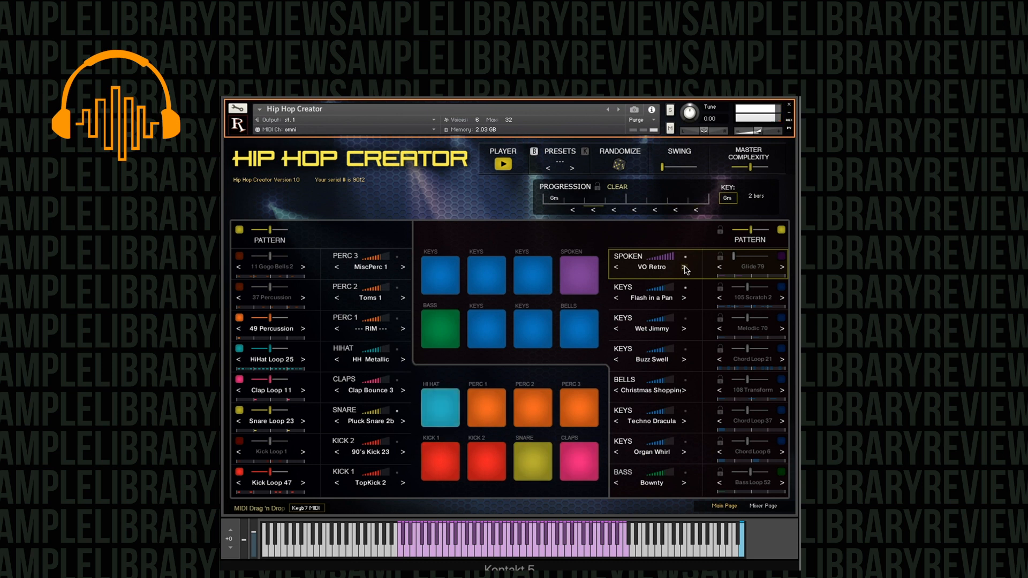
left_click(620, 165)
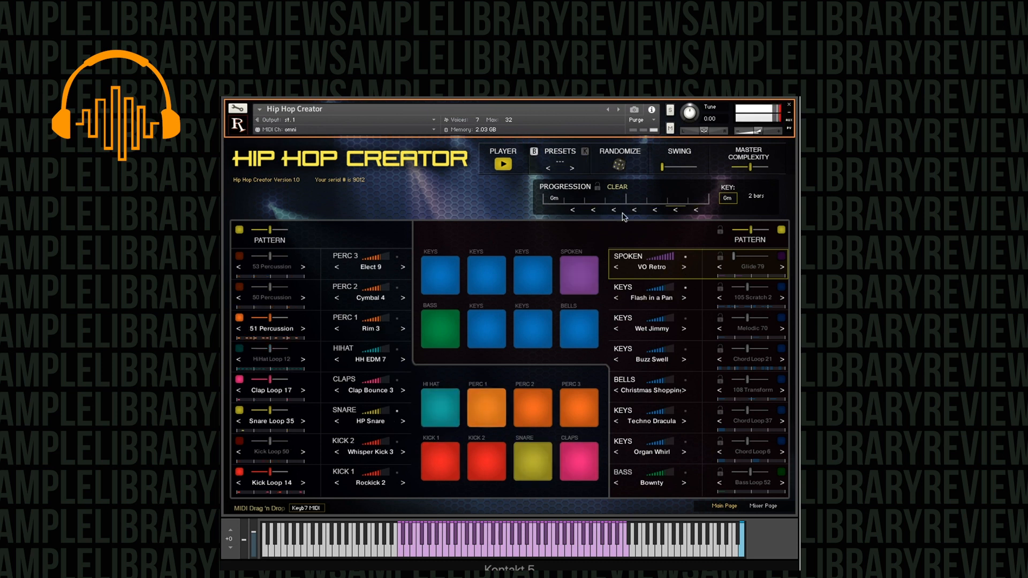
left_click(684, 267)
Switch the drums to Preset 19 and review the list of Spoken sounds, keeping Caveman loaded
left_click(571, 165)
left_click(559, 283)
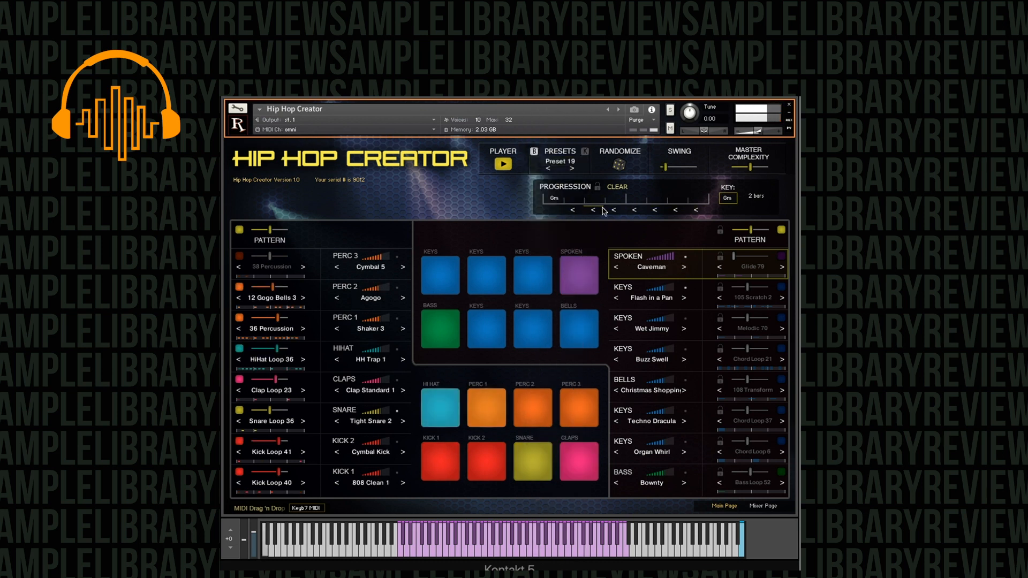
left_click(652, 267)
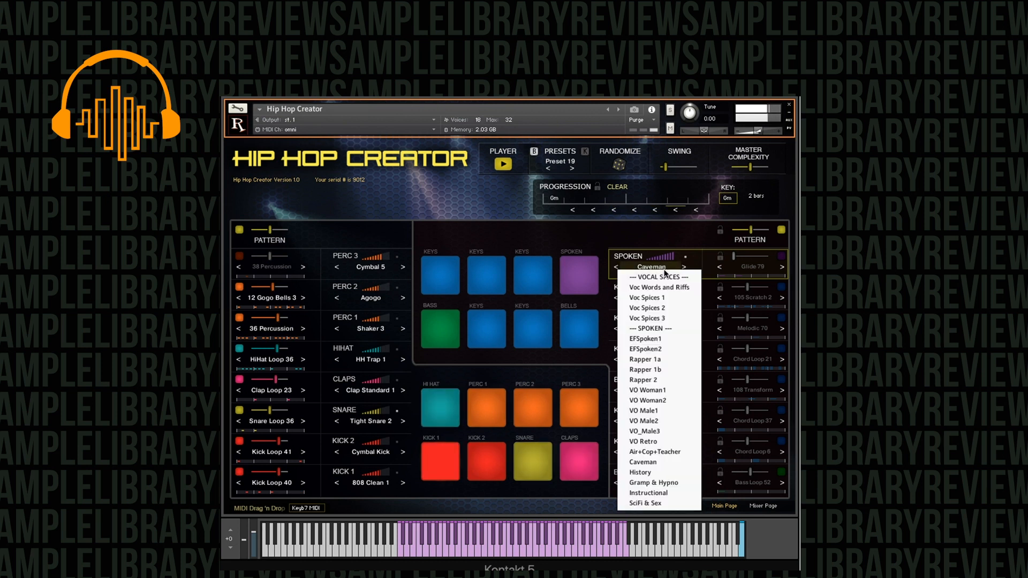
left_click(708, 464)
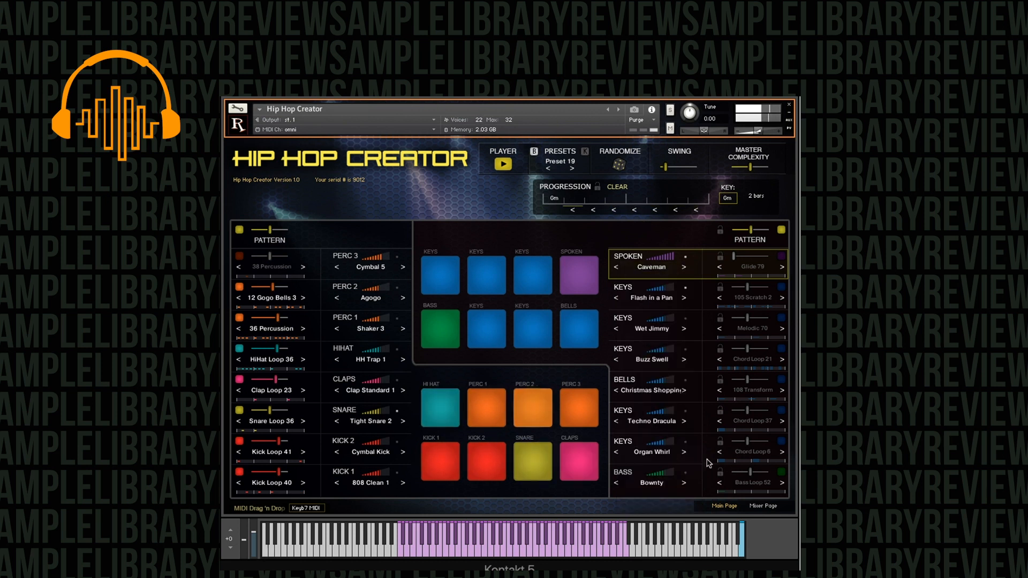
Change the Spoken slot's category to Glide and audition Worm 2 and Bell Flute
left_click(628, 259)
left_click(632, 297)
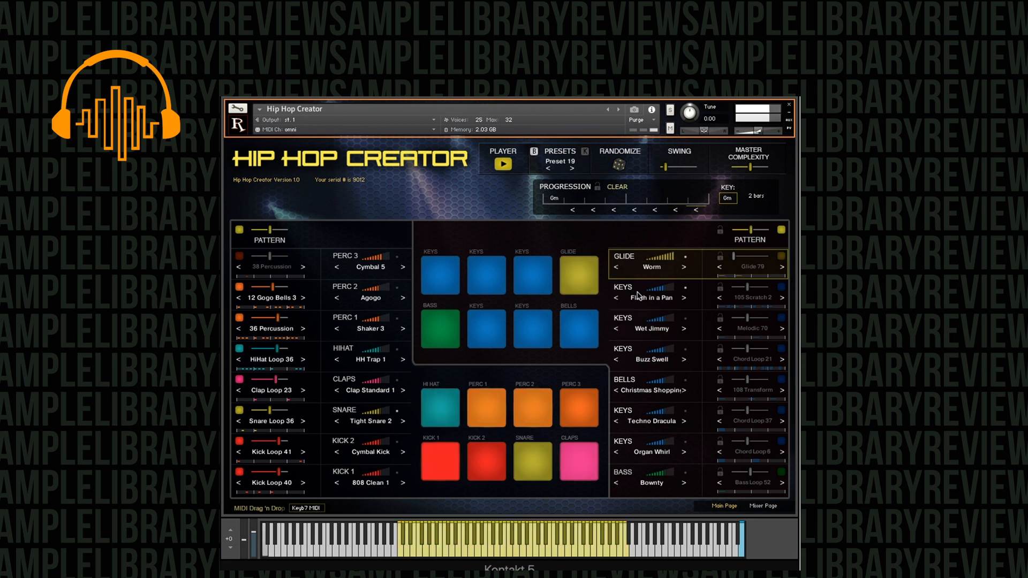
left_click(658, 265)
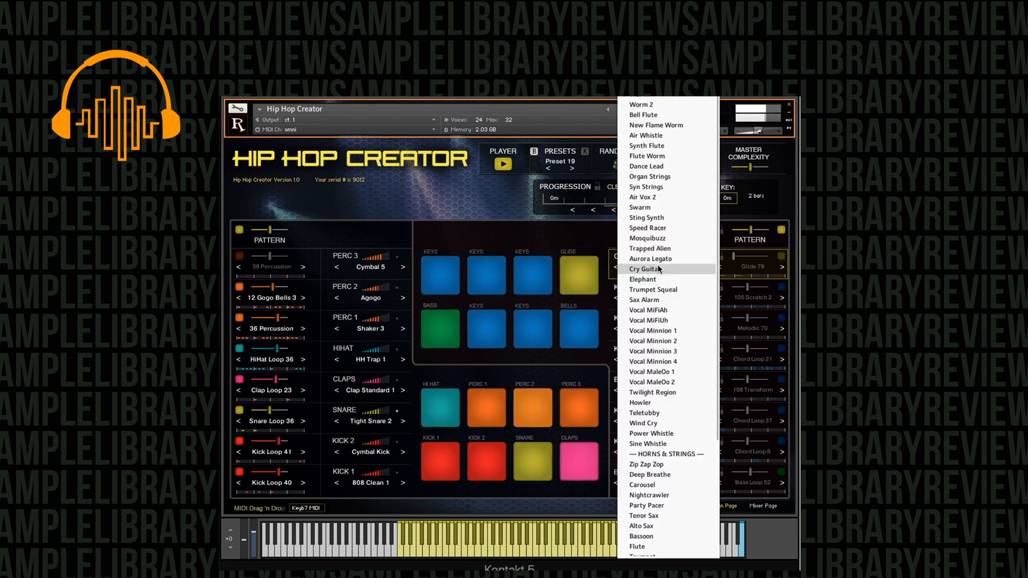
left_click(660, 105)
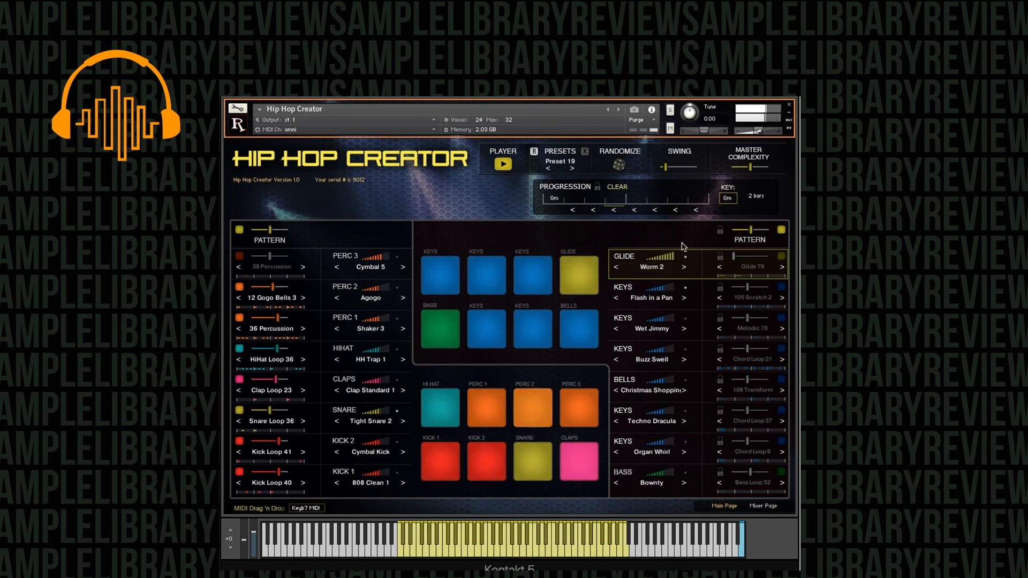
left_click(684, 267)
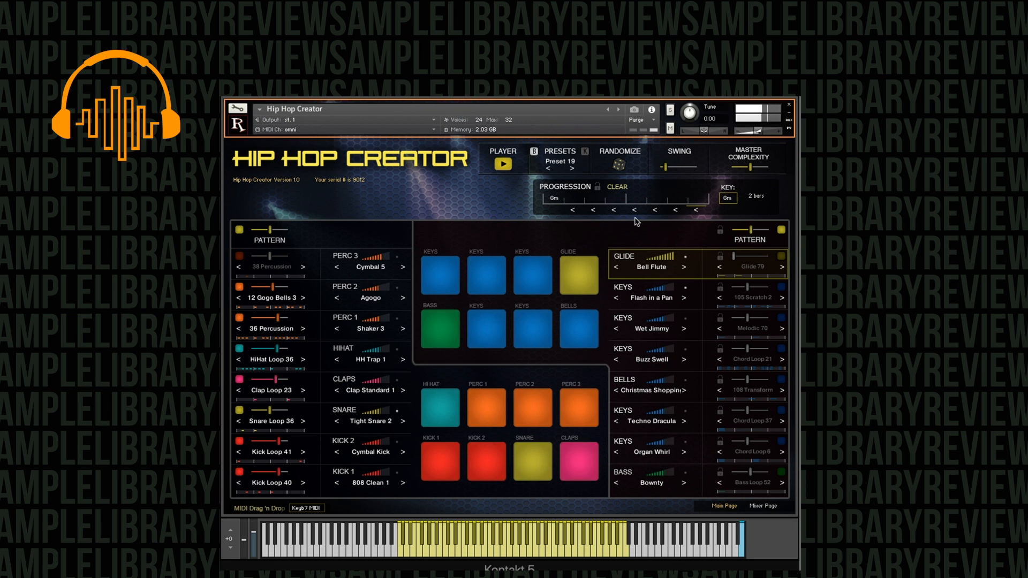
Audition Air Whistle, Synth Flute, Dance Lead, Organ Strings, Syn Strings and Swarm in the Glide slot over the beat
left_click(684, 267)
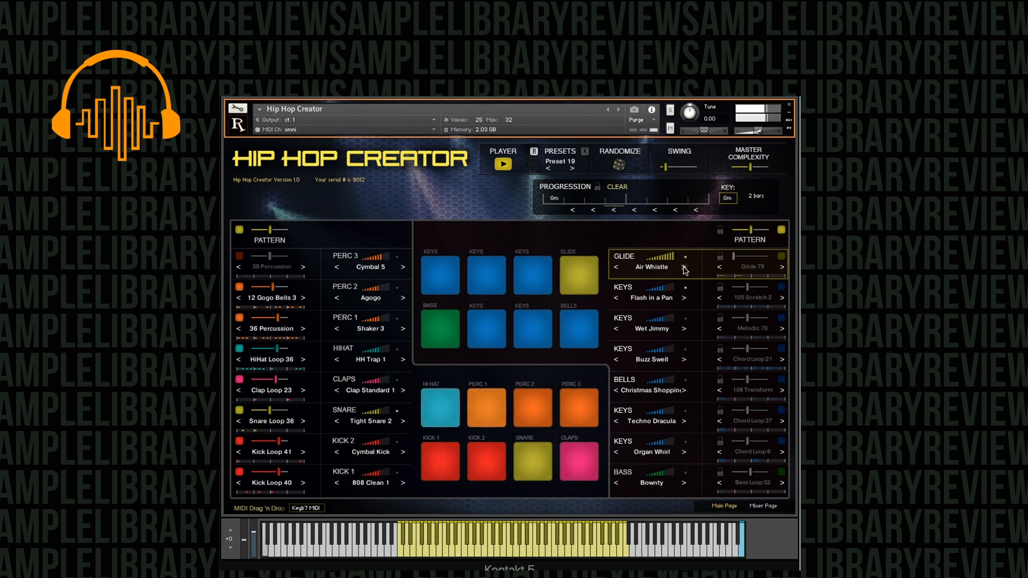
left_click(684, 267)
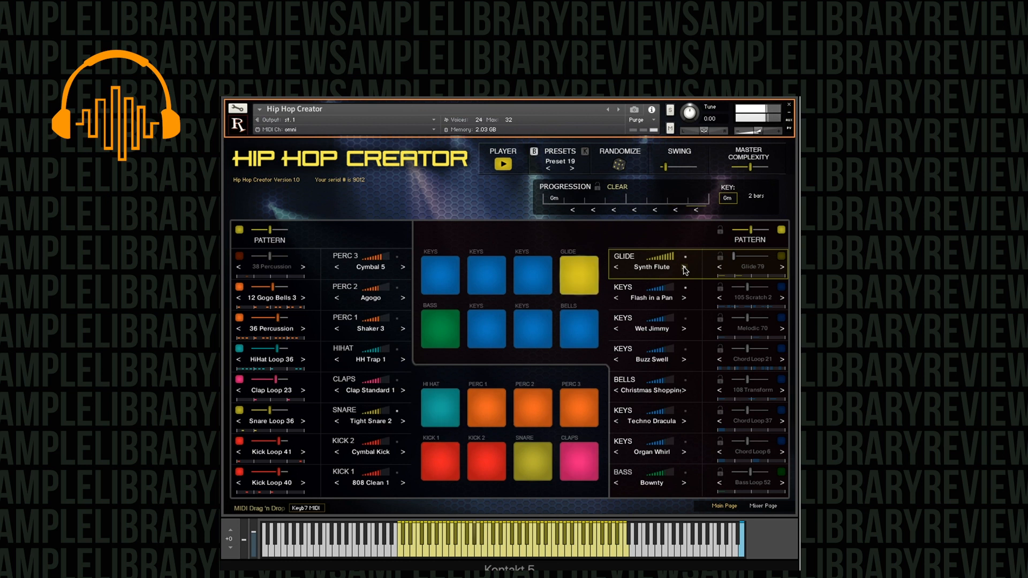
left_click(684, 267)
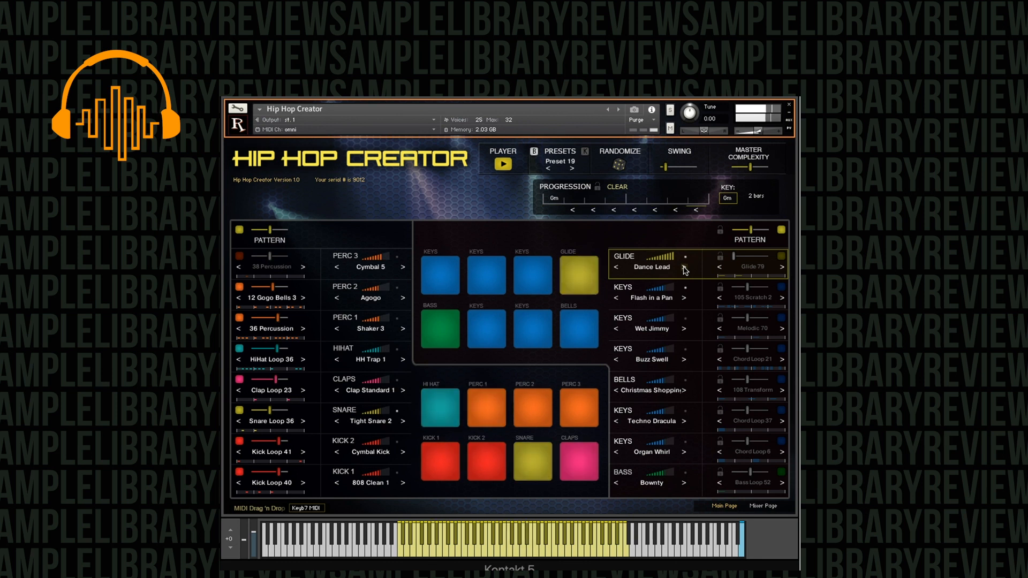
left_click(684, 267)
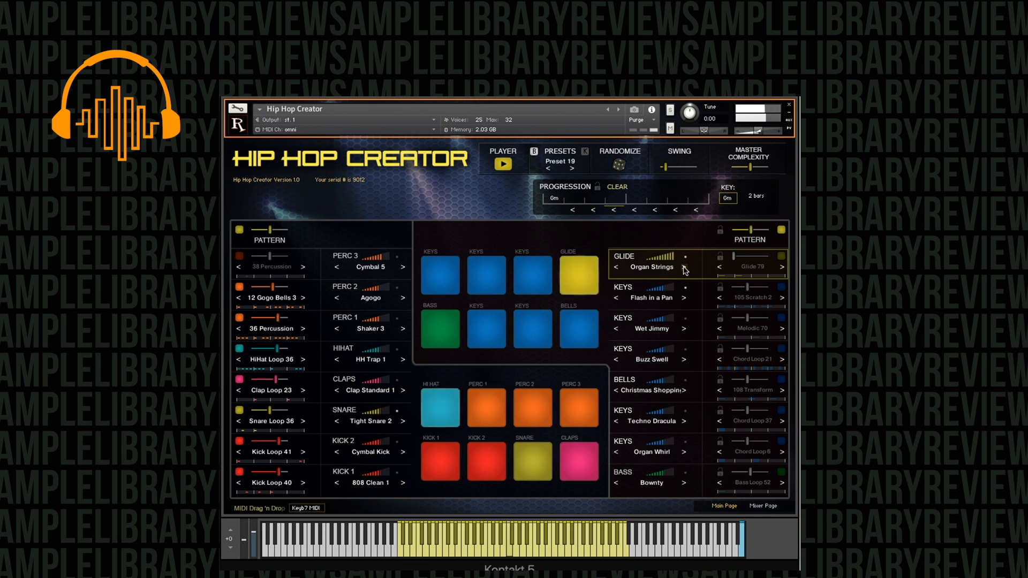
left_click(685, 268)
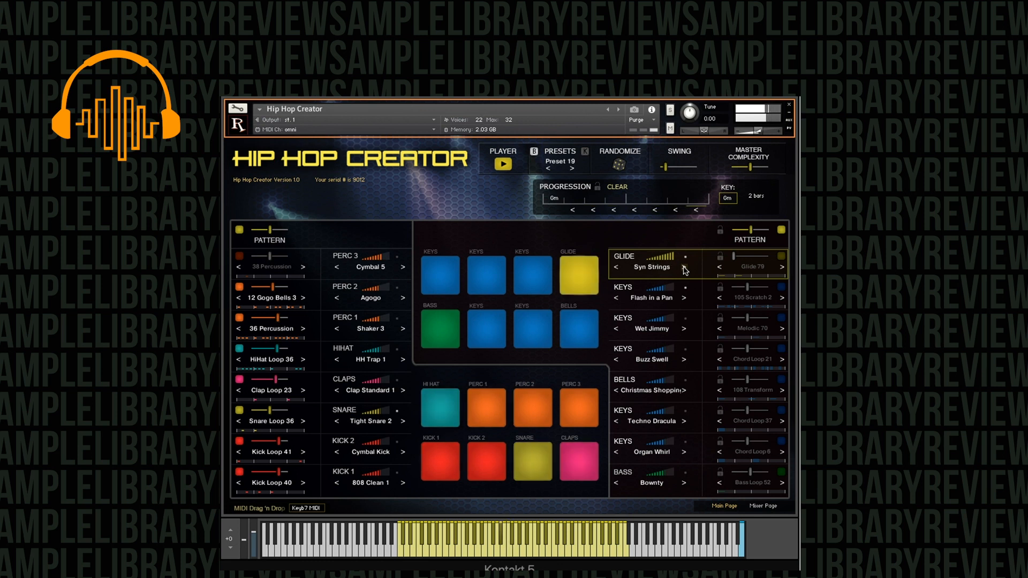
left_click(685, 267)
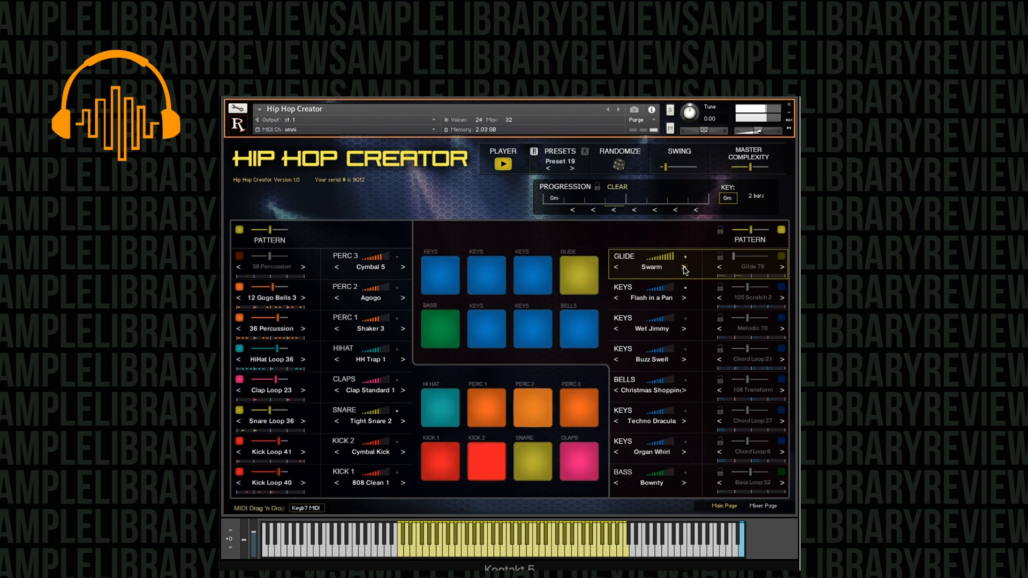
Continue through the Glide sounds, auditioning Mosquibuzz and Cry Guitar
left_click(684, 267)
left_click(685, 267)
left_click(684, 267)
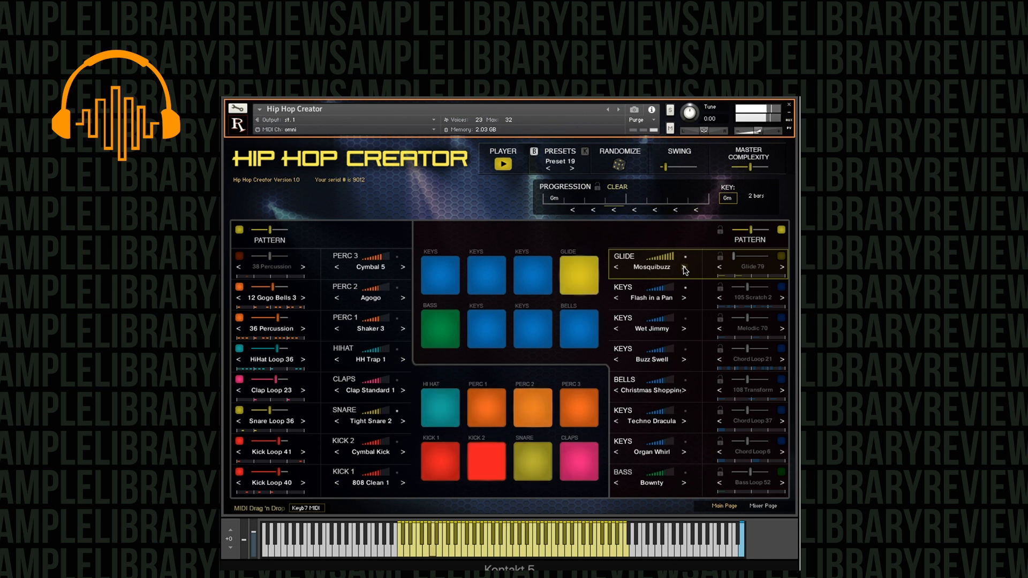
left_click(684, 267)
left_click(684, 267)
left_click(684, 267)
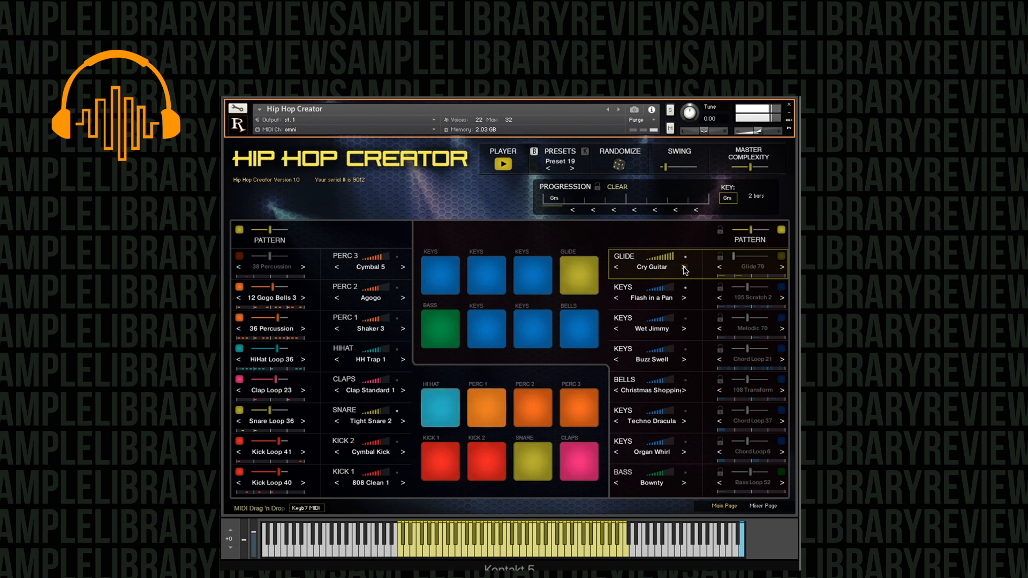
Audition the Glide slot's vocal sounds Vocal Minnion 2 and Vocal Minnion 4, continuing to Twilight Region
left_click(661, 268)
scroll(664, 268, "down", 5)
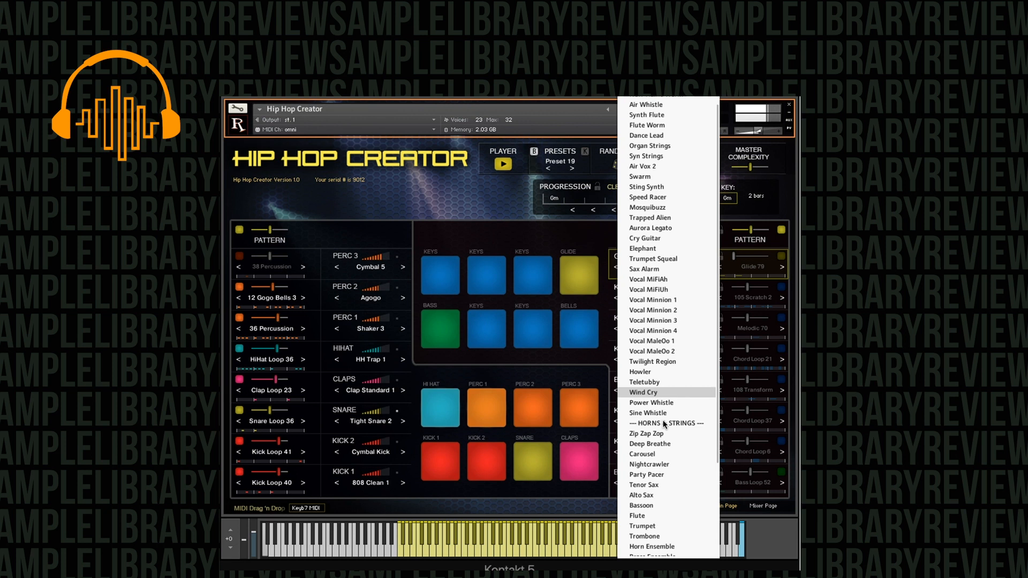
left_click(677, 276)
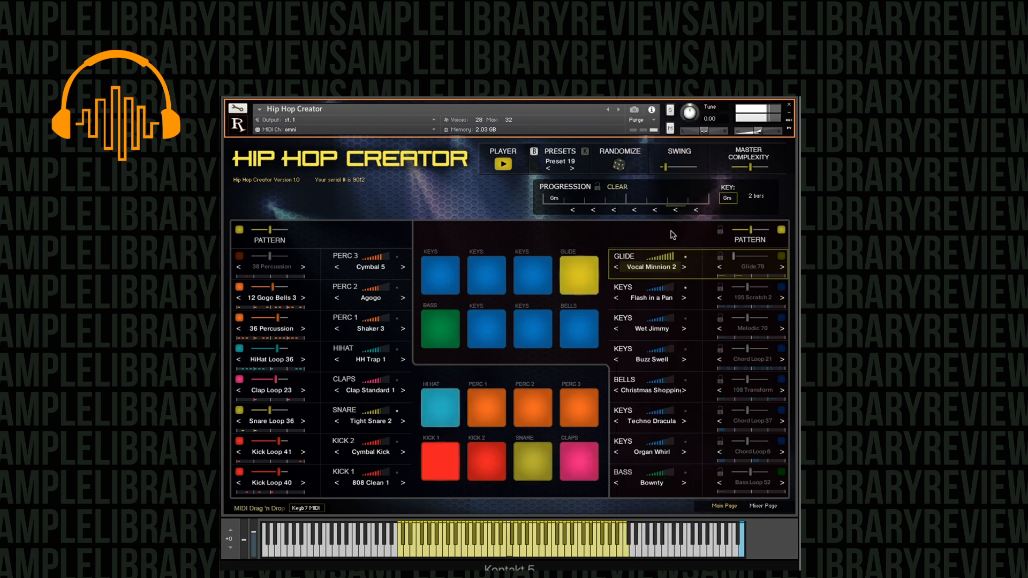
left_click(685, 267)
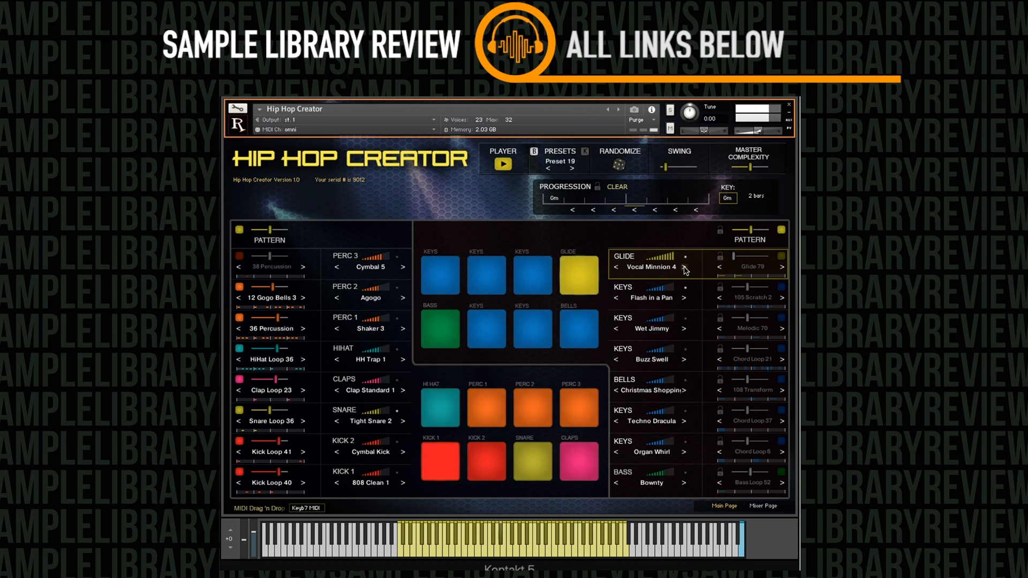
left_click(684, 266)
left_click(685, 267)
left_click(684, 267)
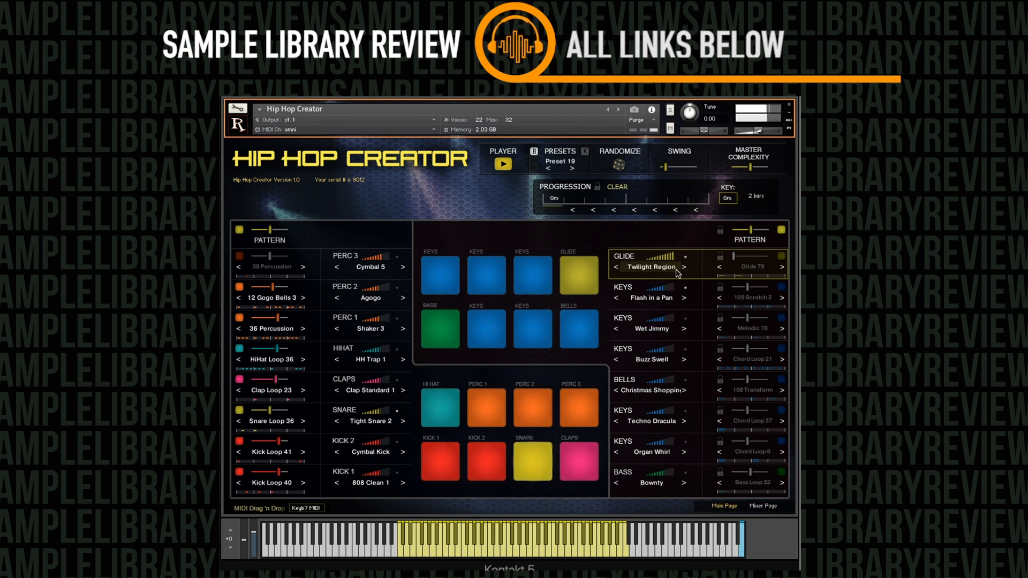
Audition Power Whistle and Zip Zap Zop in the Glide slot and finish with Trumpet loaded
left_click(652, 267)
left_click(673, 412)
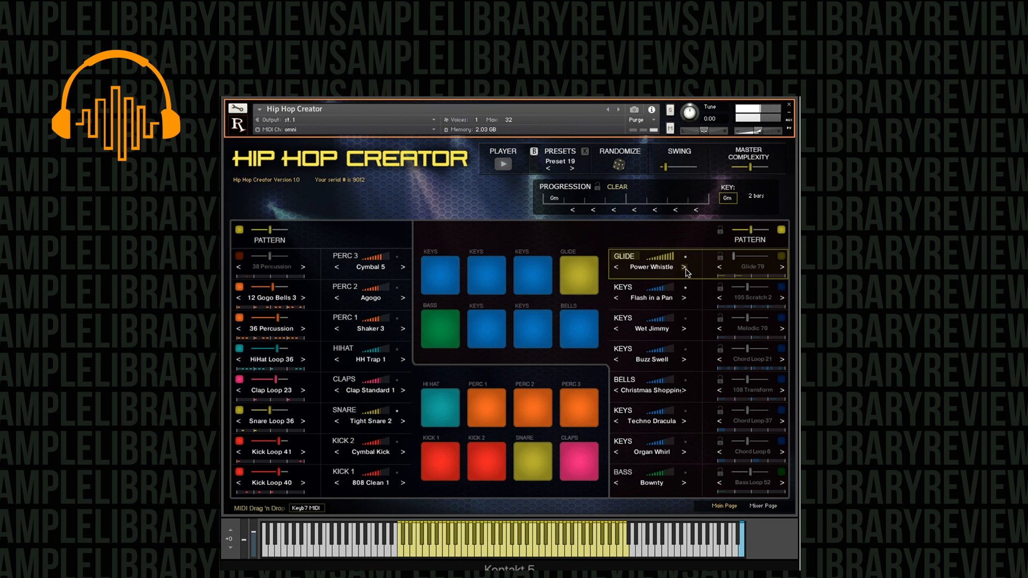
left_click(661, 268)
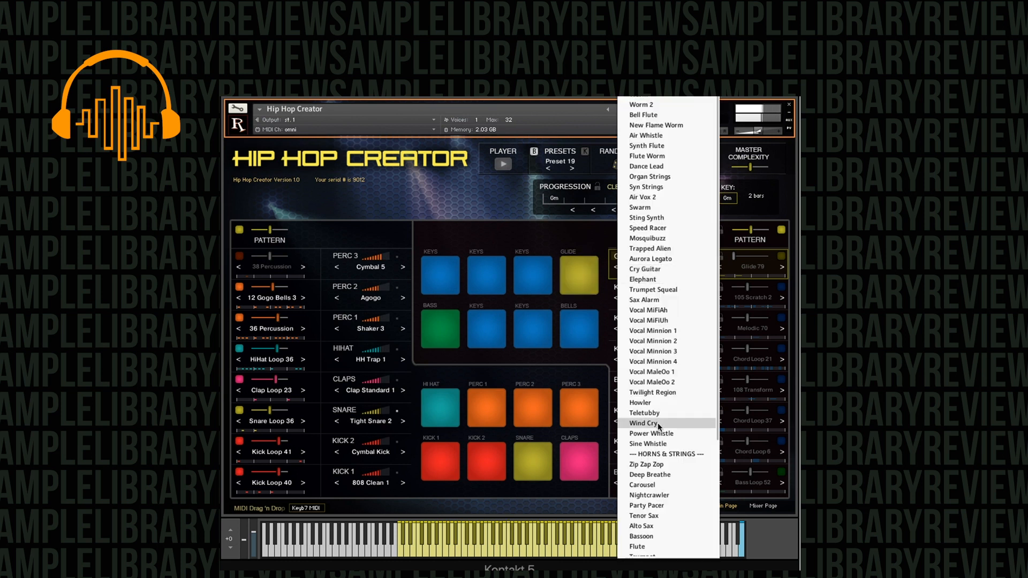
scroll(660, 423, "down", 5)
left_click(682, 316)
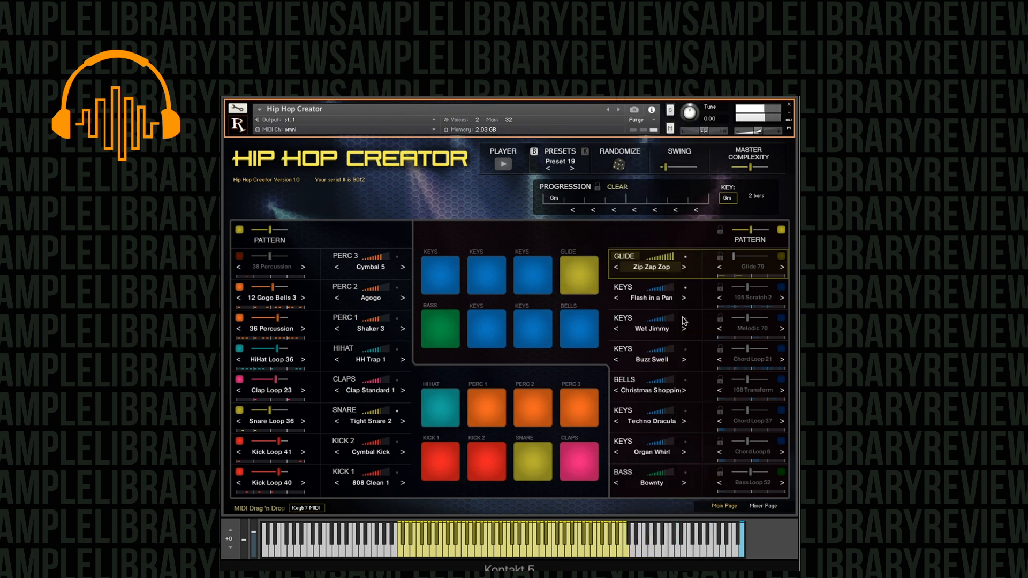
left_click(669, 268)
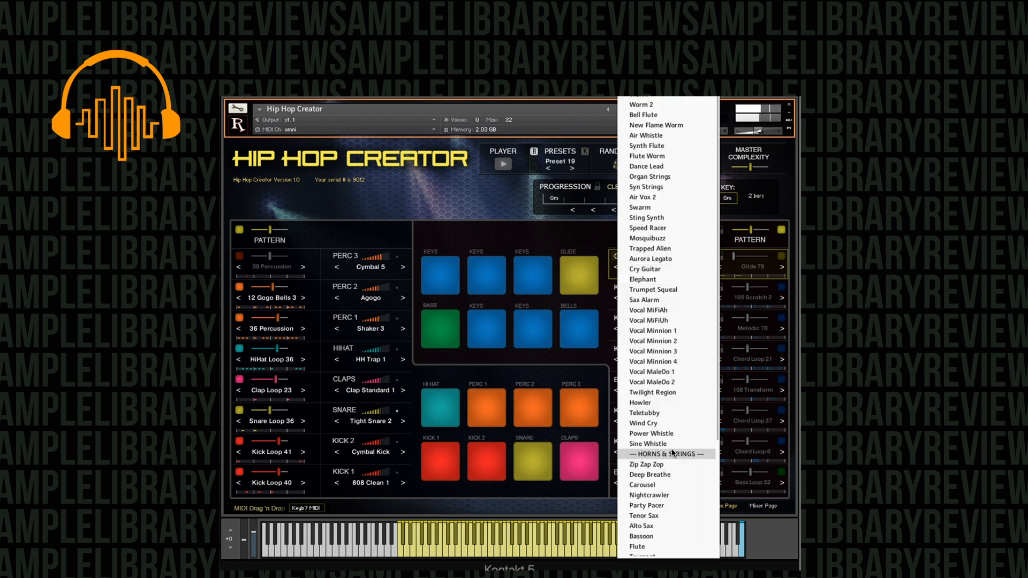
scroll(668, 505, "down", 1)
left_click(668, 499)
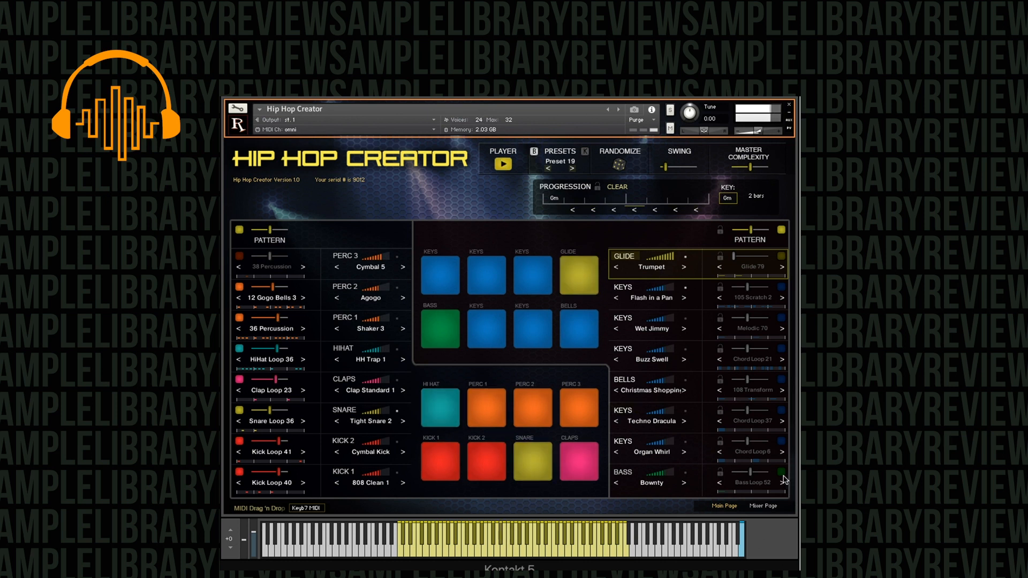
Enable the Chord Loop 6 and Bass Loop 52 patterns and slightly raise the overall complexity of the melodic patterns
left_click(782, 441)
left_click(781, 410)
left_click_drag(751, 229, 759, 232)
left_click(781, 412)
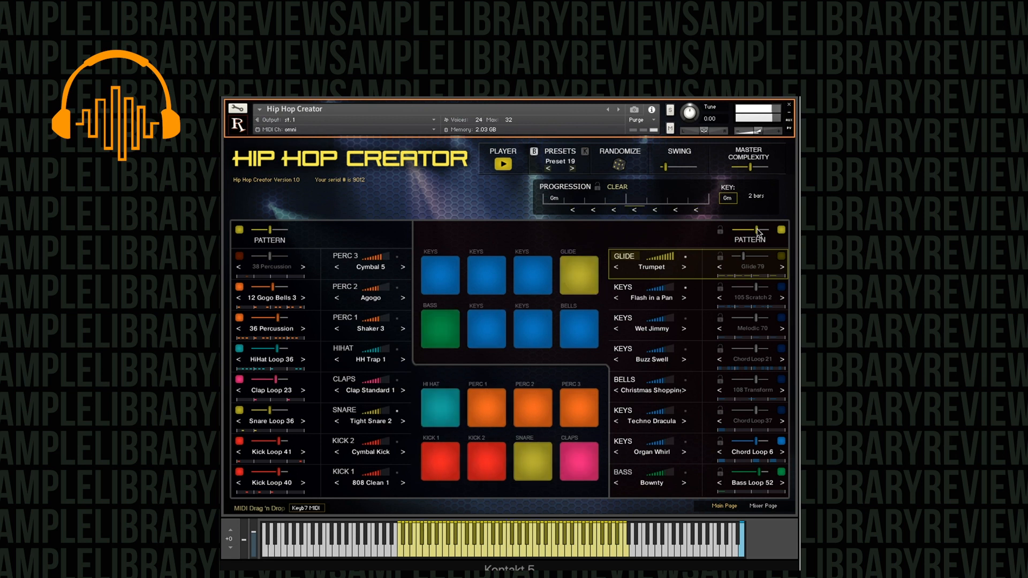
Stop the player and review the Glide slot's full sound list and its available instrument categories, keeping Trumpet loaded
left_click(502, 166)
left_click(663, 278)
scroll(677, 447, "down", 5)
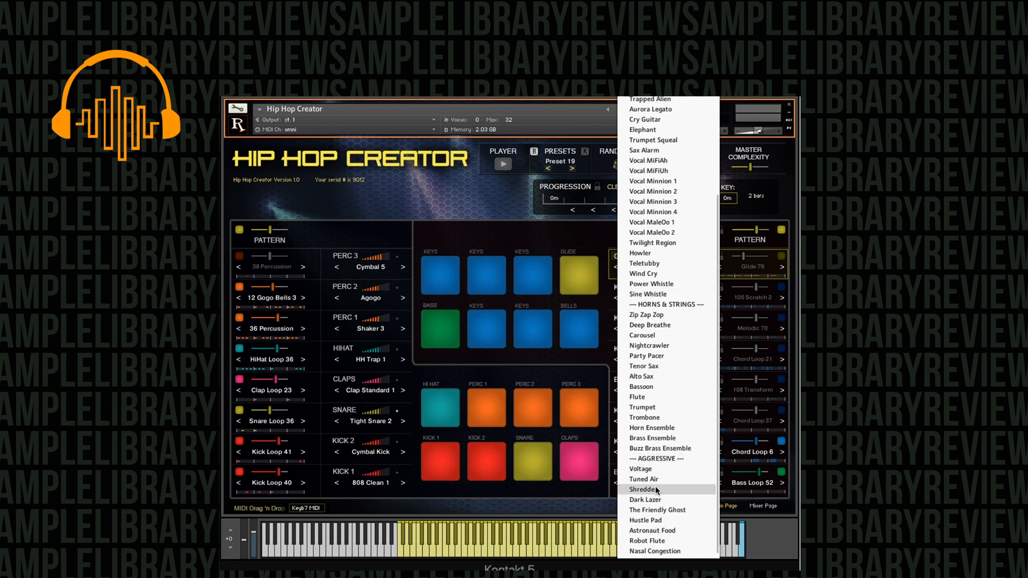
scroll(679, 351, "up", 5)
left_click(754, 215)
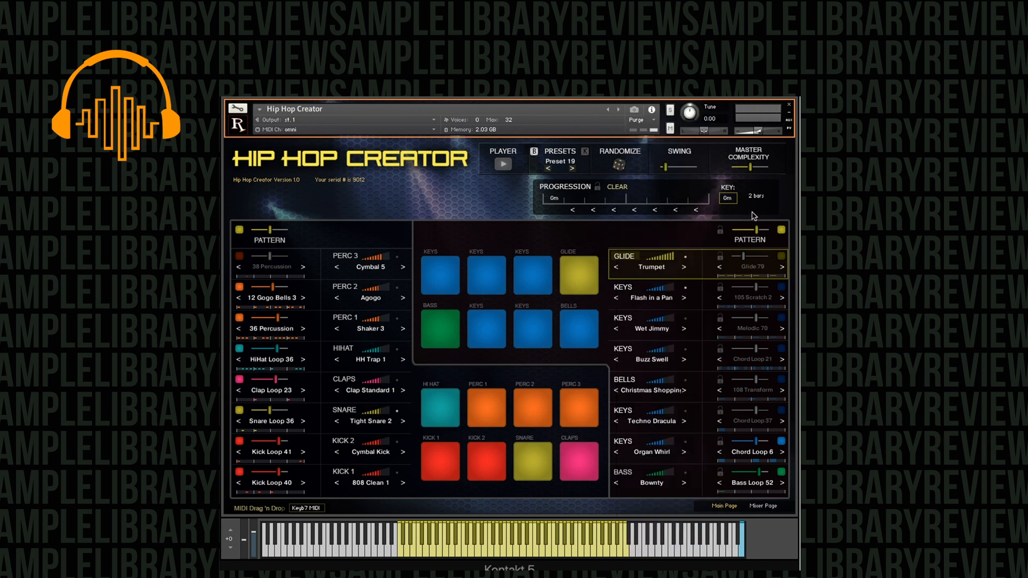
left_click(627, 256)
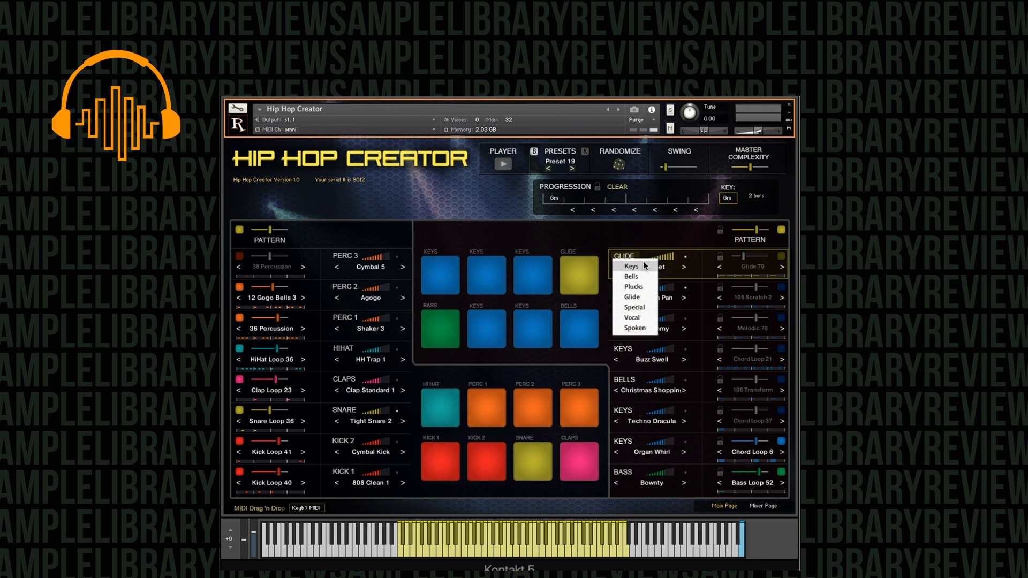
left_click(403, 256)
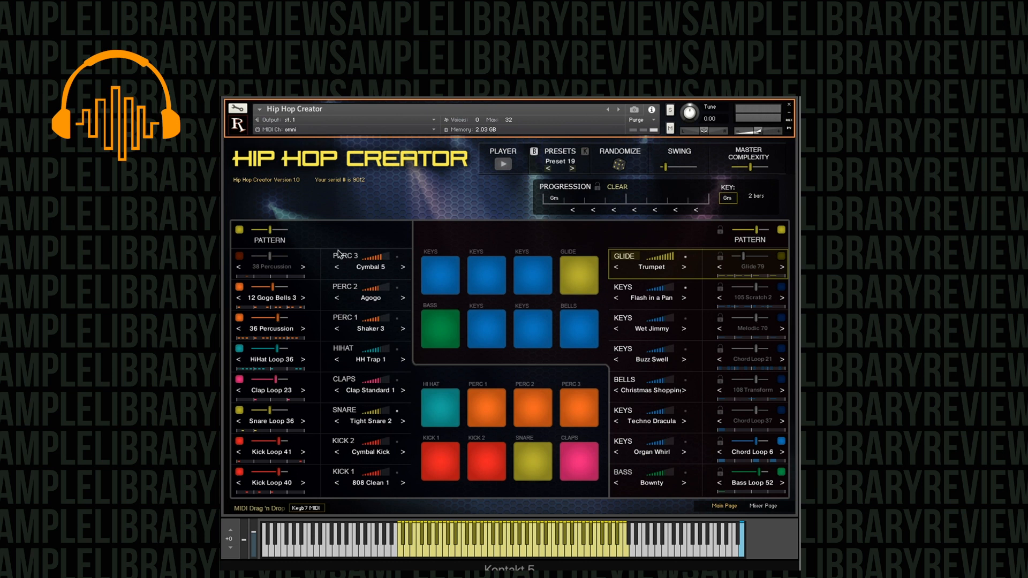
Review the Perc 2 sound list from the shakers, snaps and rims down to the toms
left_click(347, 259)
left_click(346, 287)
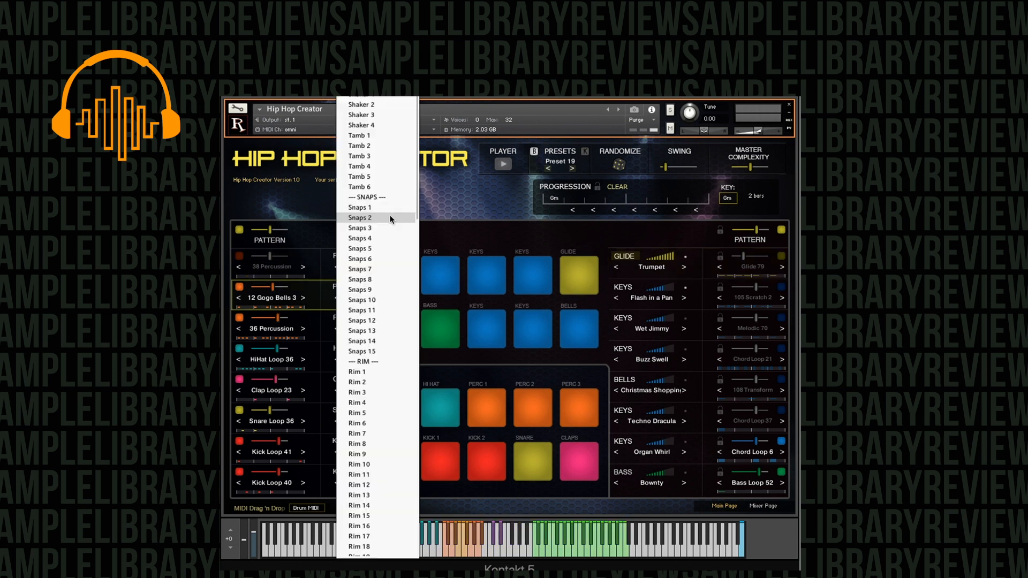
scroll(375, 241, "down", 5)
scroll(374, 294, "down", 3)
scroll(383, 412, "down", 20)
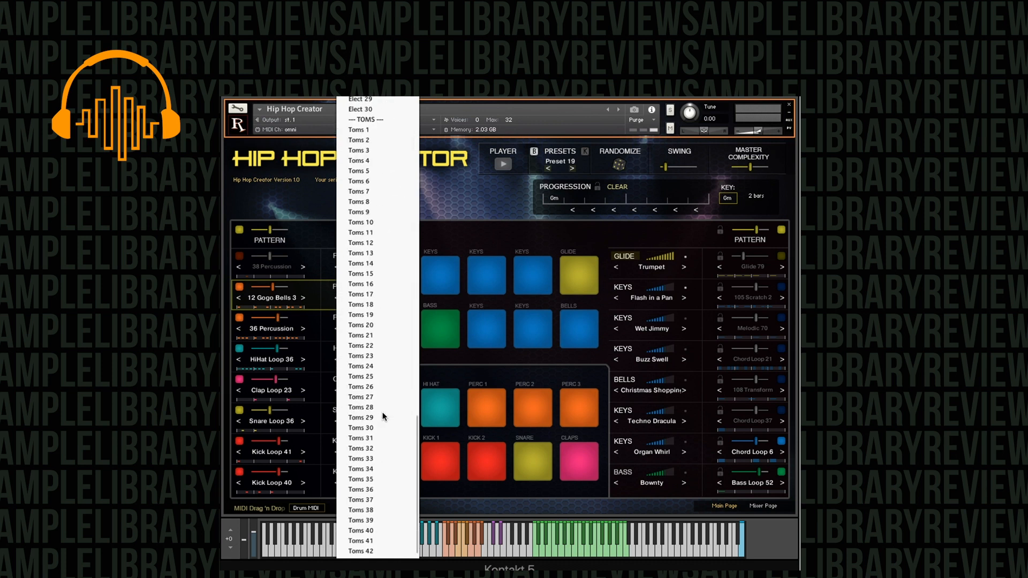
left_click(283, 254)
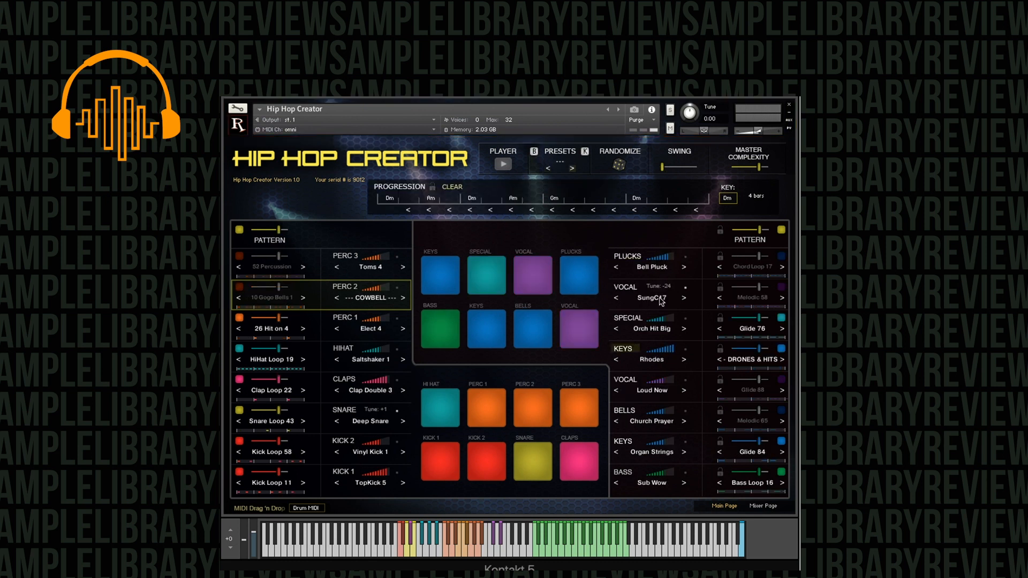
Examine the output routing options for Kick 1 in the mixer, leaving it on Master, and return to the main page
left_click(763, 506)
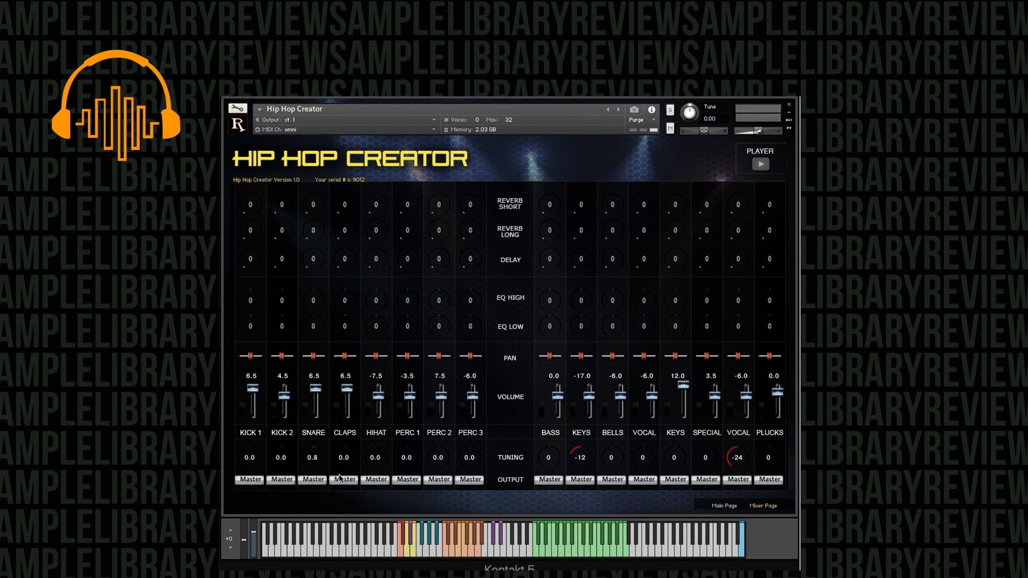
left_click(247, 478)
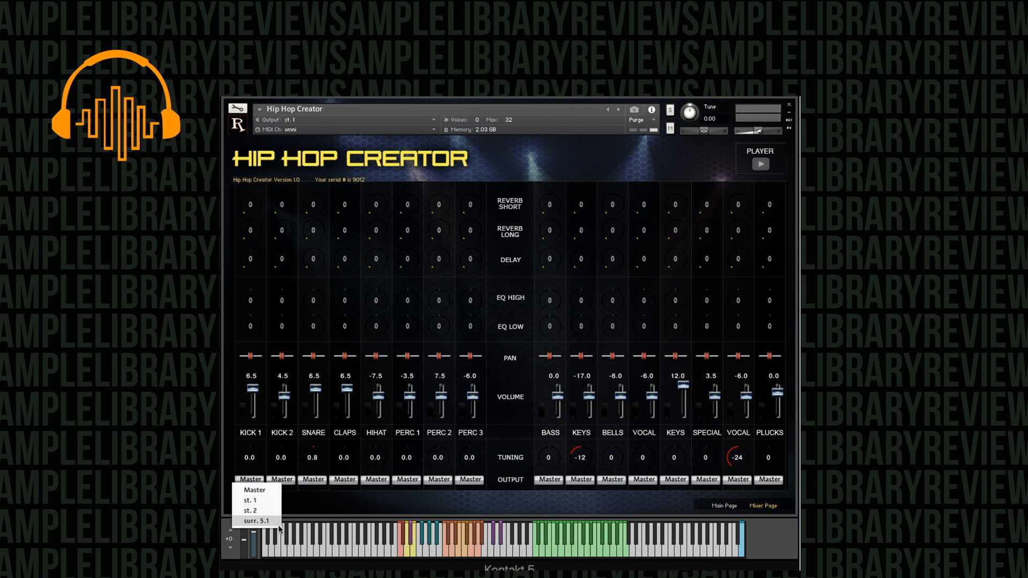
left_click(297, 501)
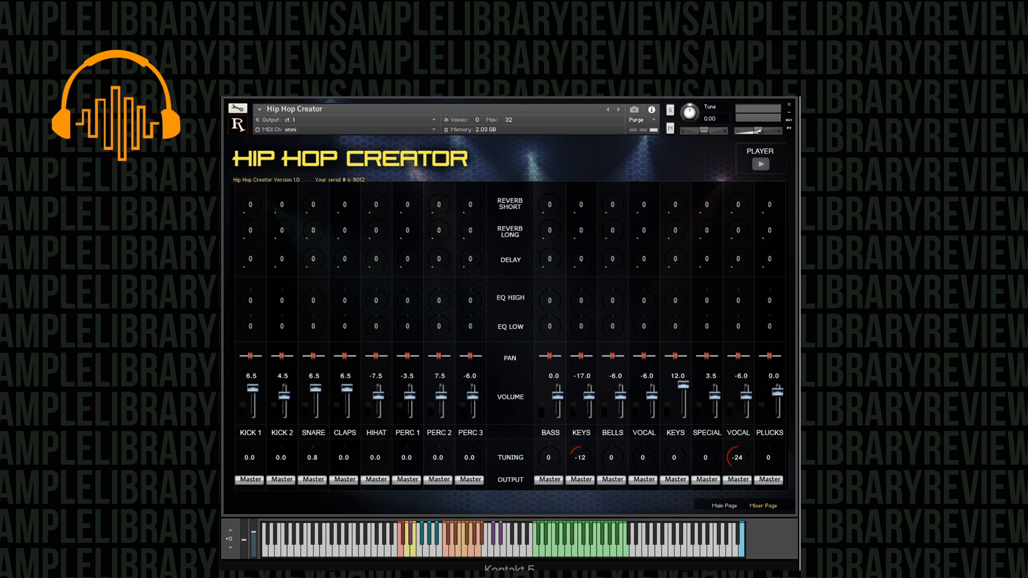
left_click(248, 481)
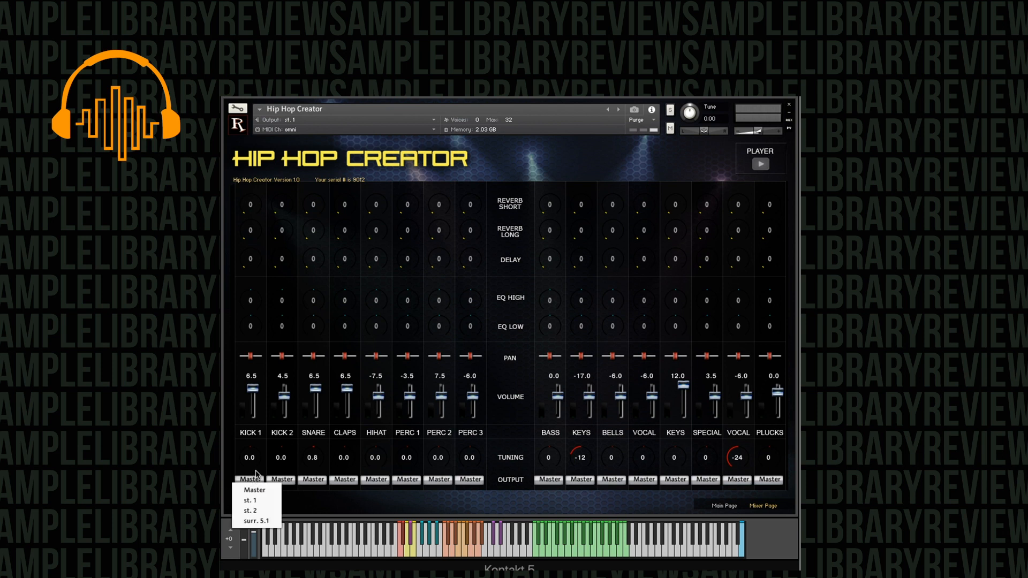
left_click(297, 508)
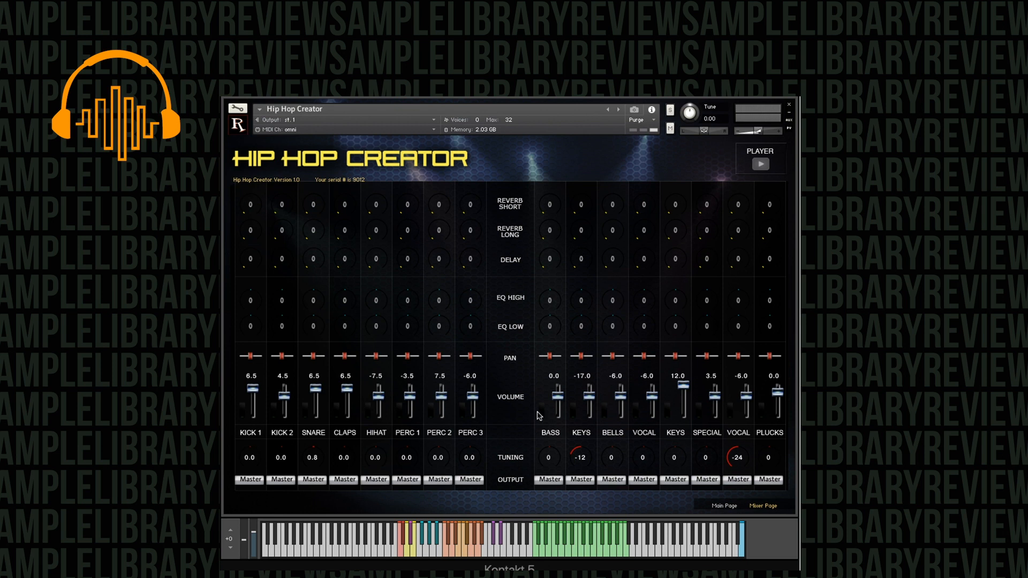
left_click(726, 506)
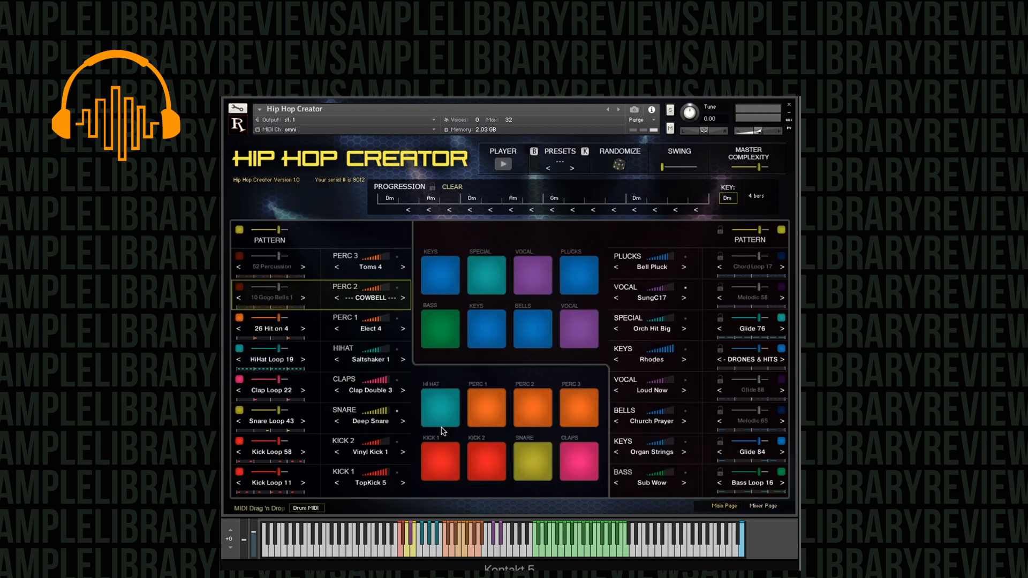